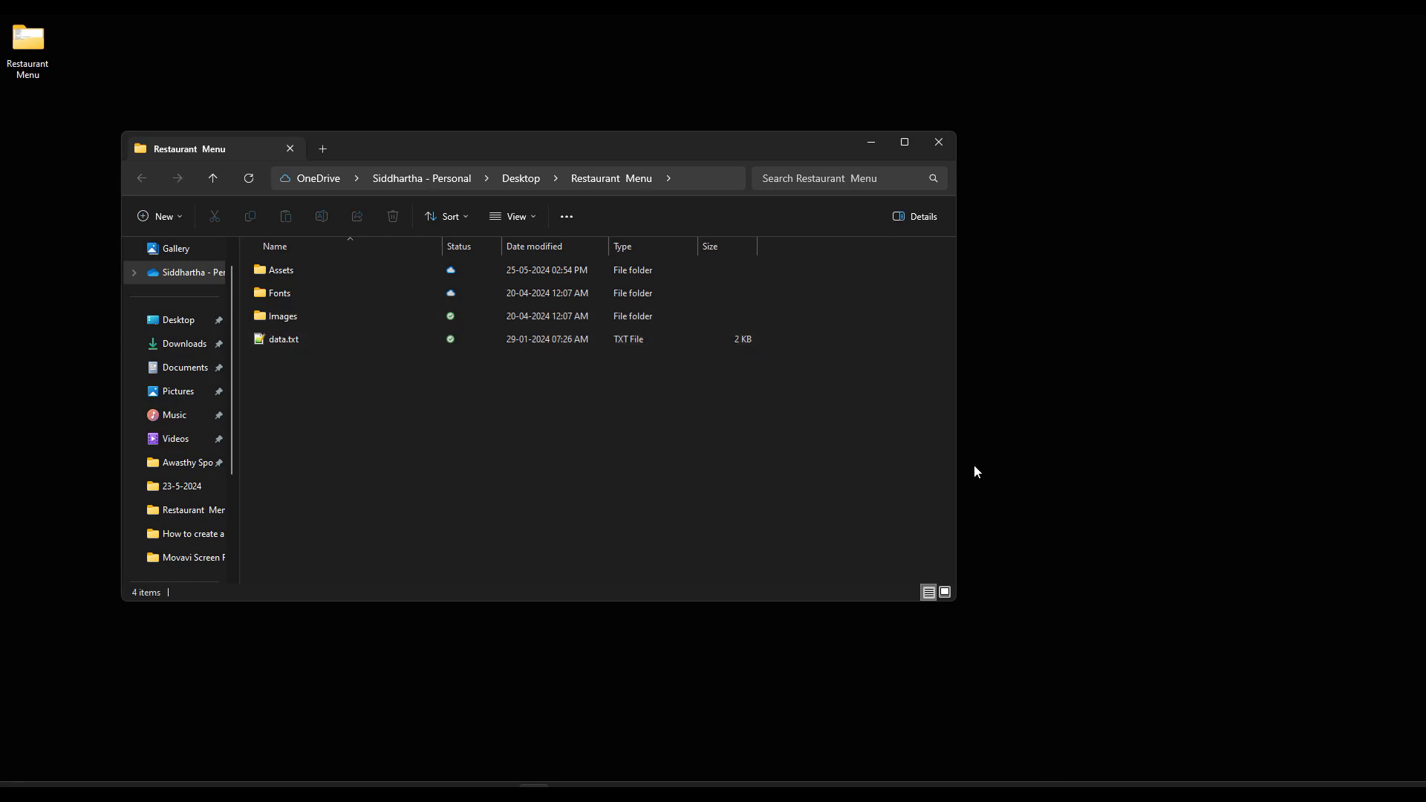
Step: Enter the sample line "Name of item$0.0" in the text frame and highlight its price part
{"action": "left_click", "coordinate": [946, 149]}
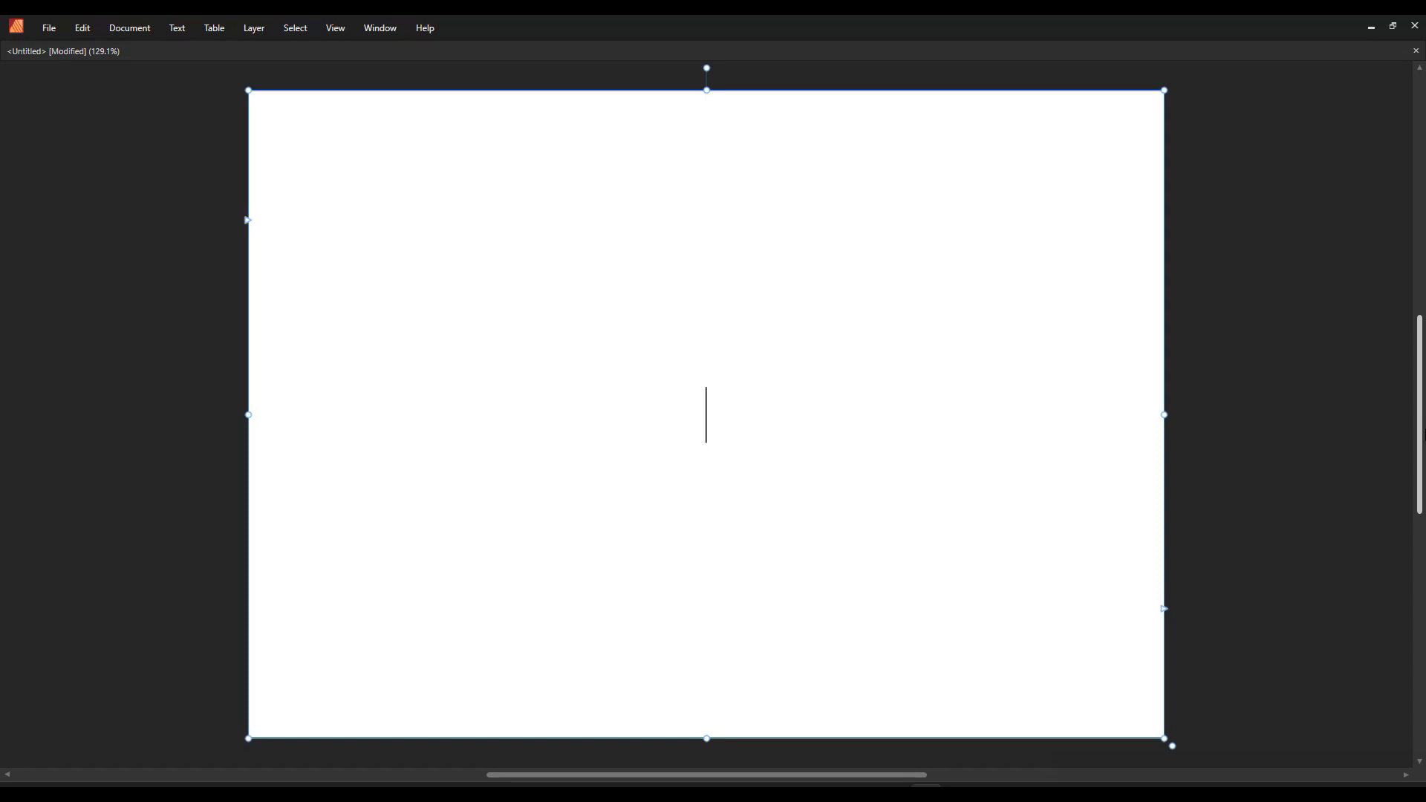
{"action": "type", "text": "Name of item"}
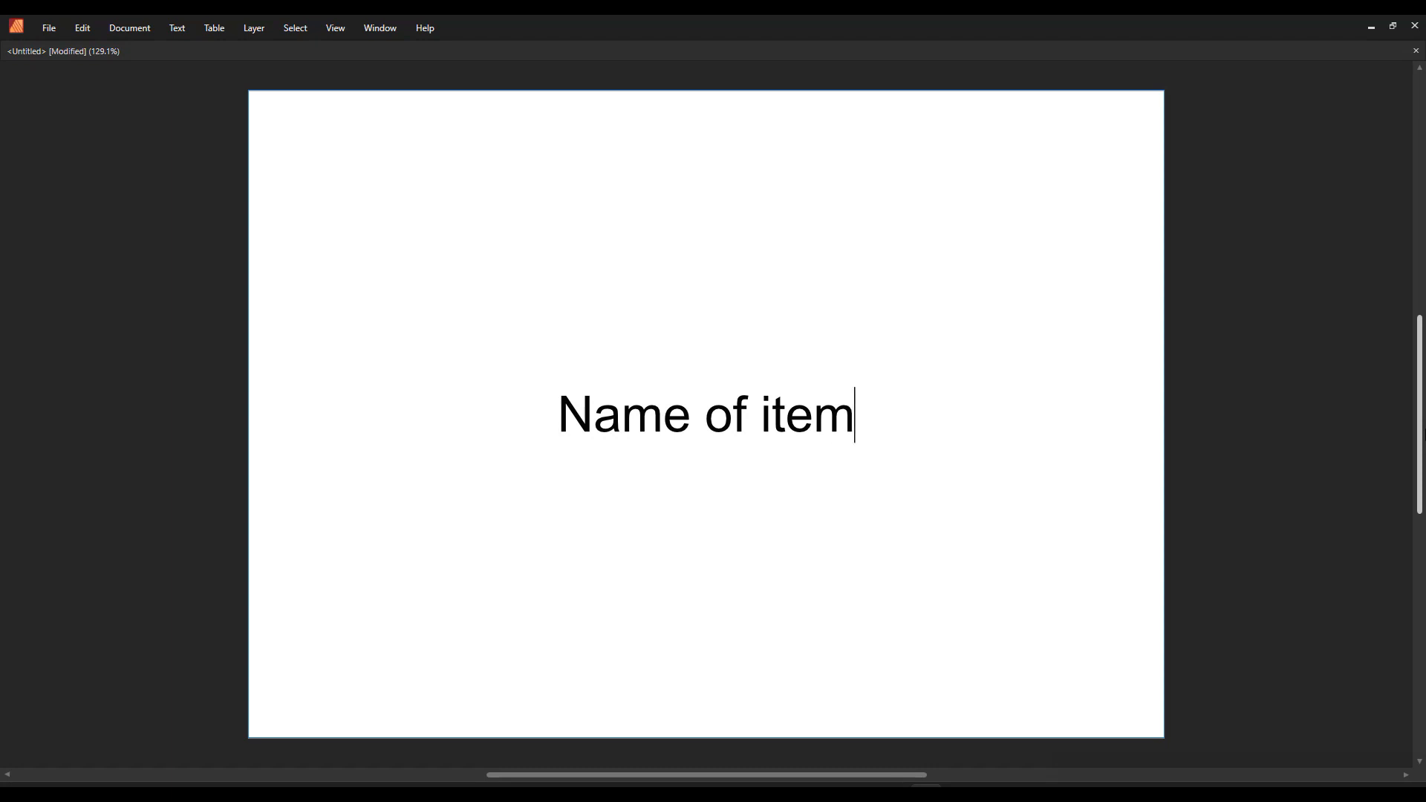
{"action": "type", "text": "$"}
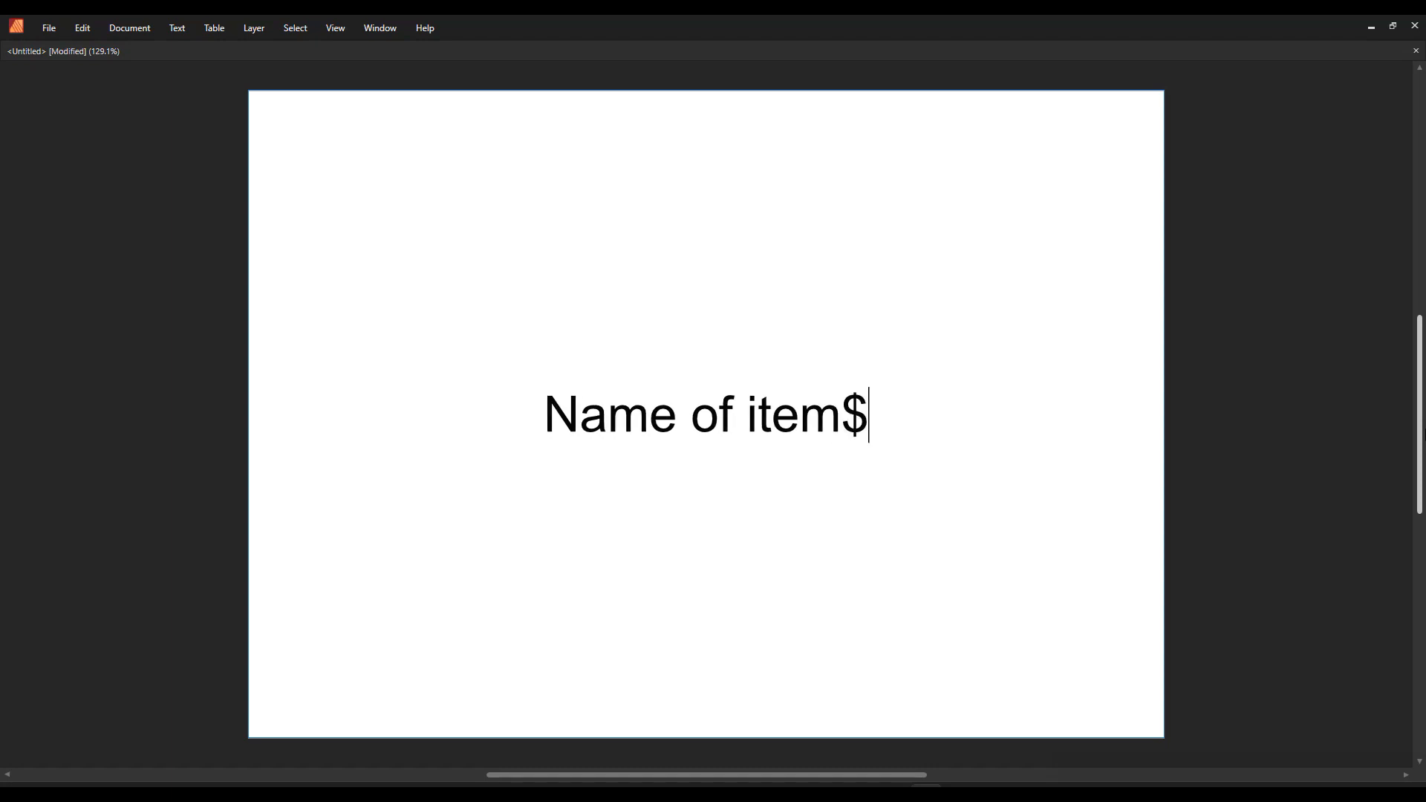
{"action": "type", "text": "0.0"}
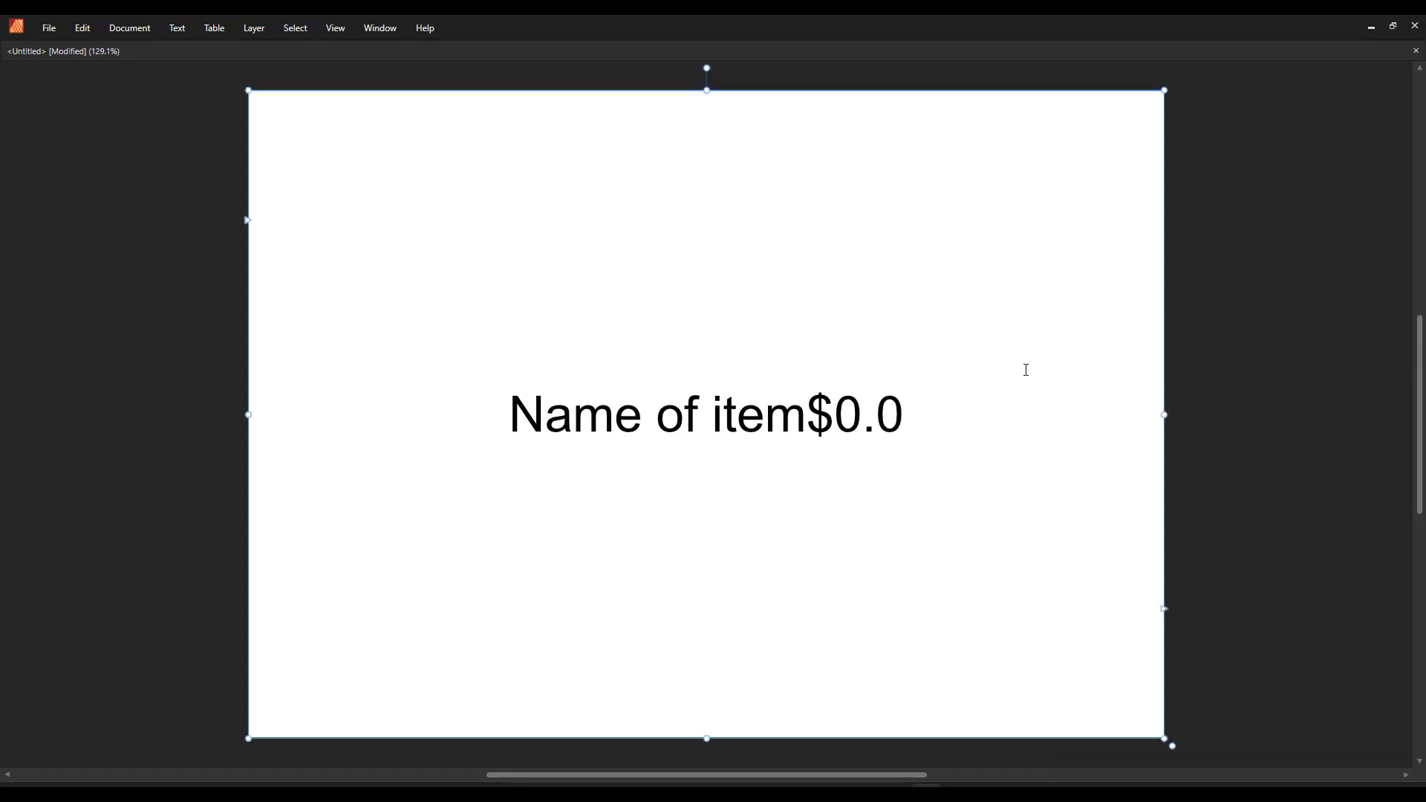
{"action": "double_click", "coordinate": [711, 418]}
{"action": "double_click", "coordinate": [650, 416]}
{"action": "left_click_drag", "start_coordinate": [806, 422], "coordinate": [927, 422]}
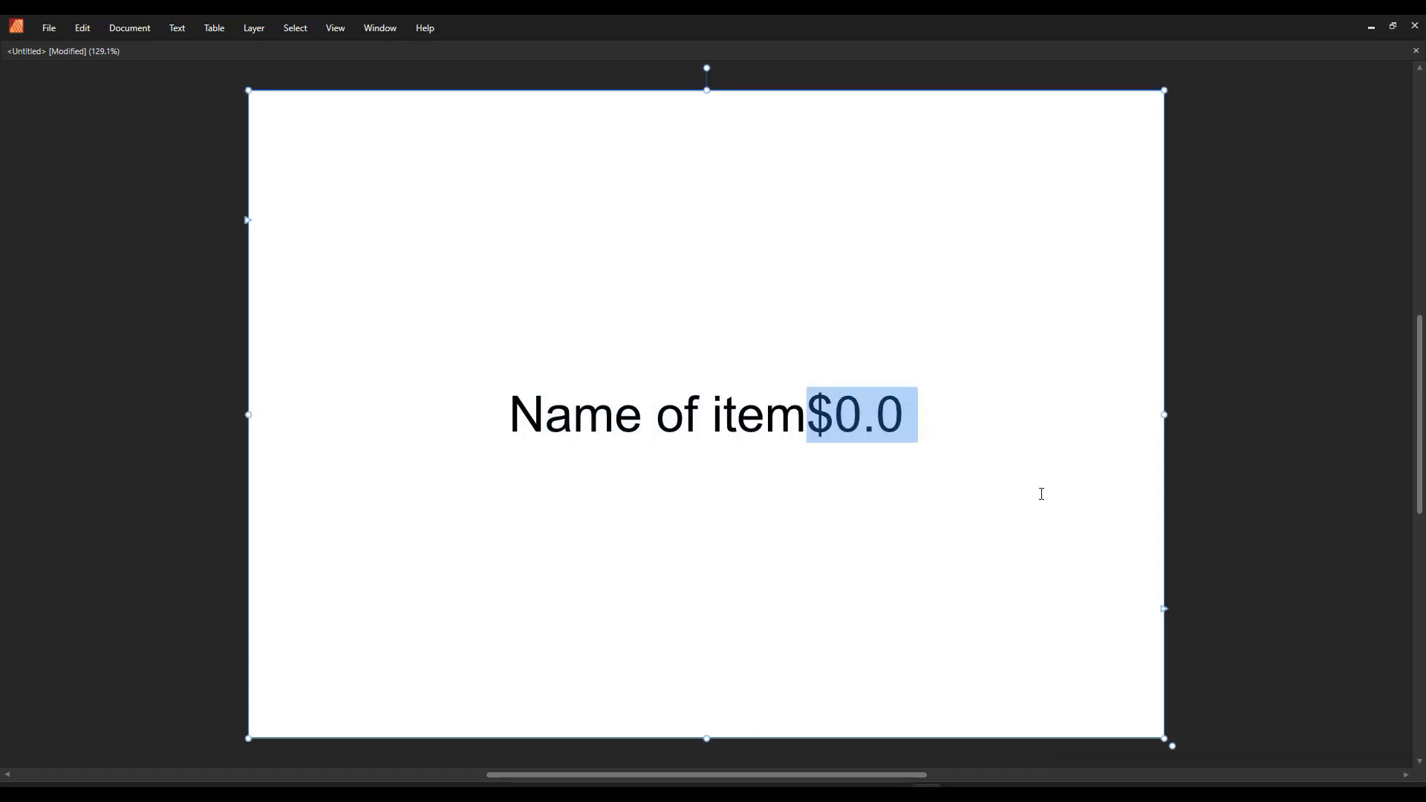
{"action": "left_click", "coordinate": [1042, 494]}
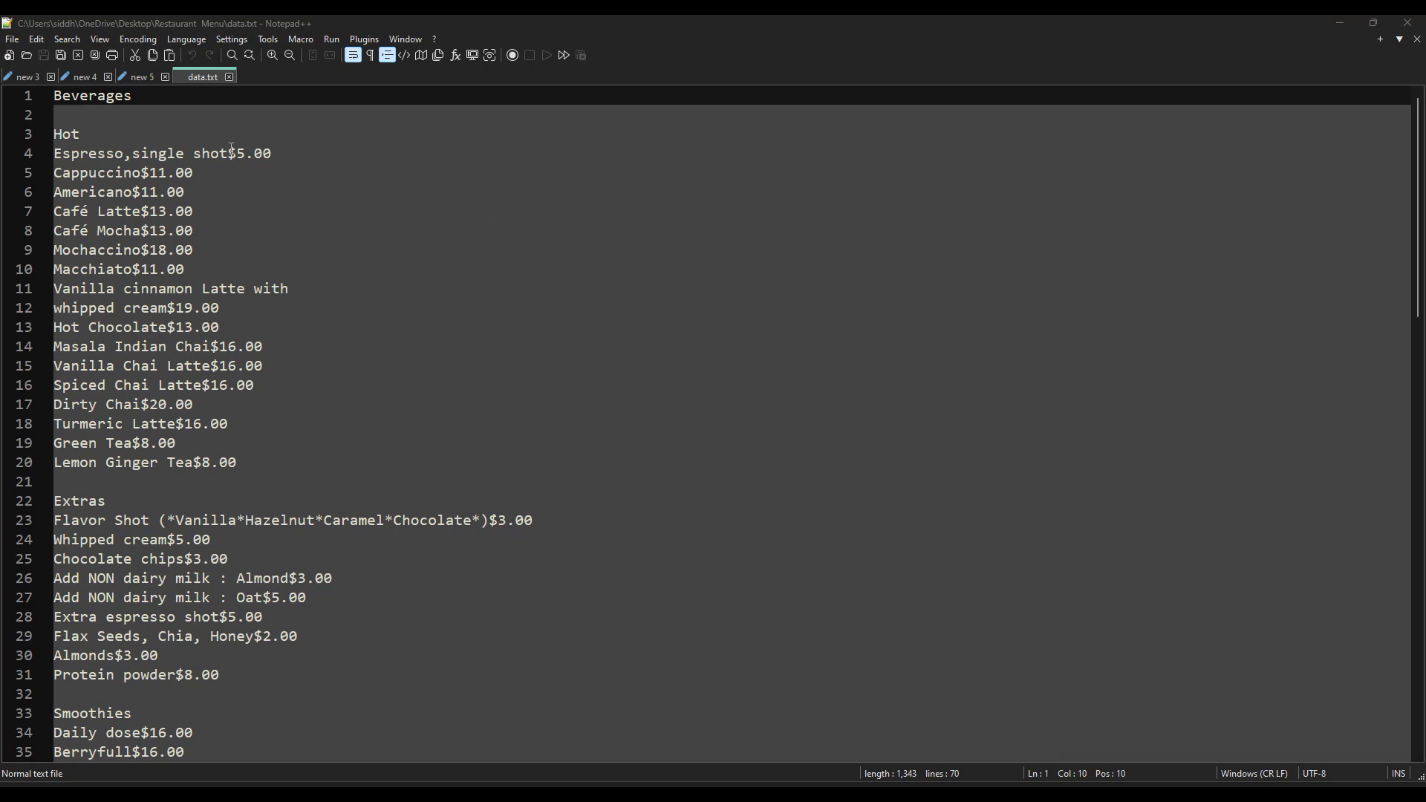
Step: Examine the menu text in data.txt, highlighting the espresso price and the Hot, Extras and Smoothies headings
{"action": "left_click_drag", "start_coordinate": [195, 153], "coordinate": [186, 153]}
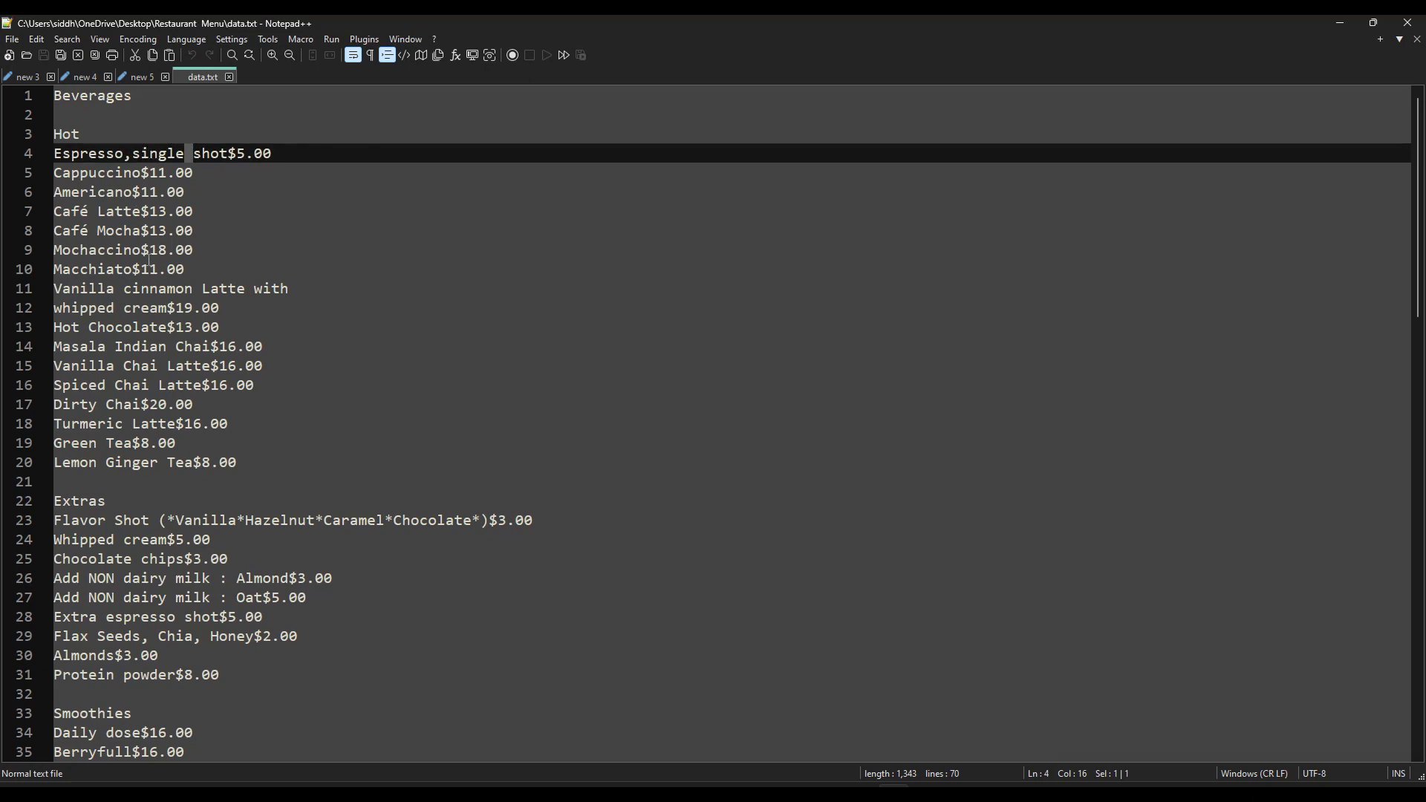
{"action": "left_click_drag", "start_coordinate": [230, 153], "coordinate": [302, 151]}
{"action": "left_click_drag", "start_coordinate": [90, 135], "coordinate": [51, 134]}
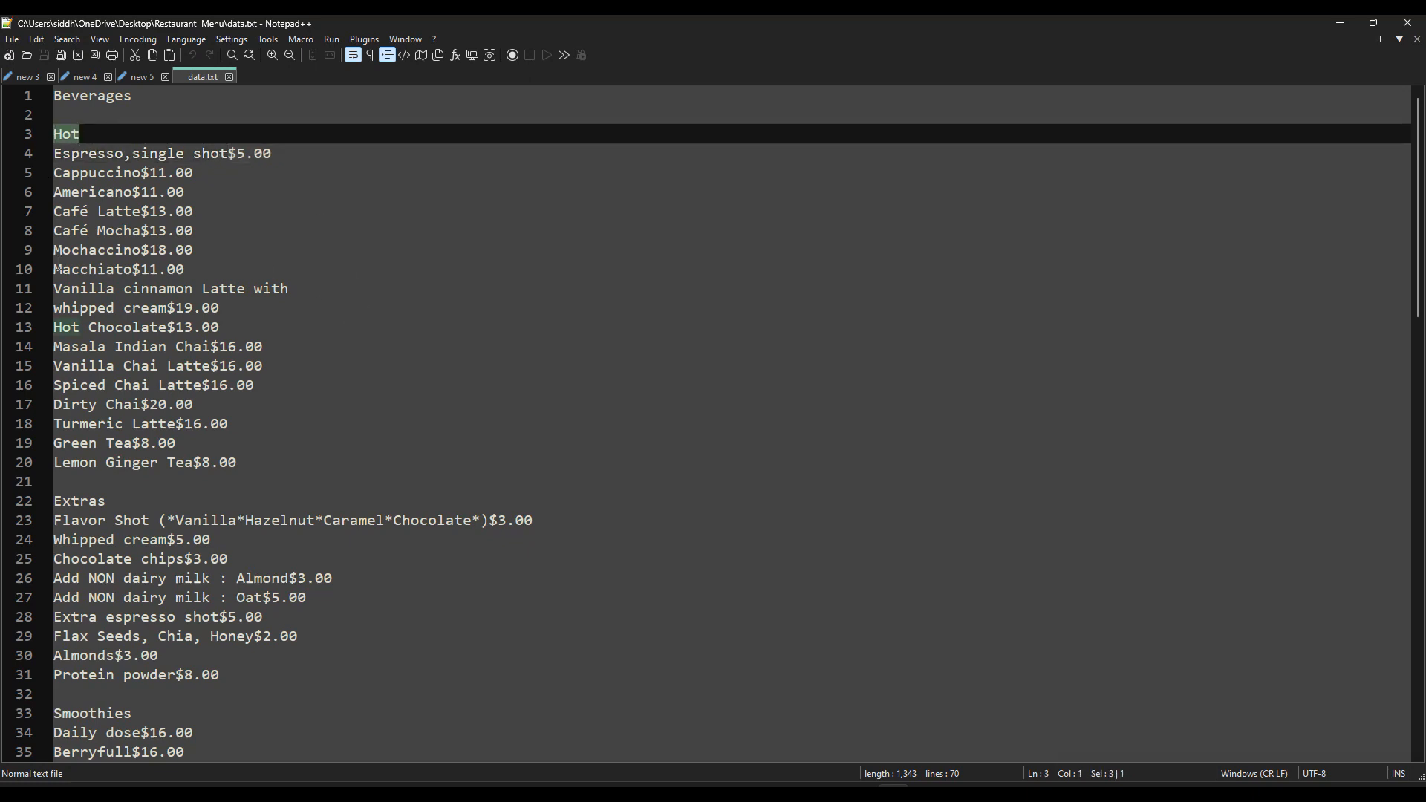
{"action": "left_click_drag", "start_coordinate": [111, 505], "coordinate": [31, 505]}
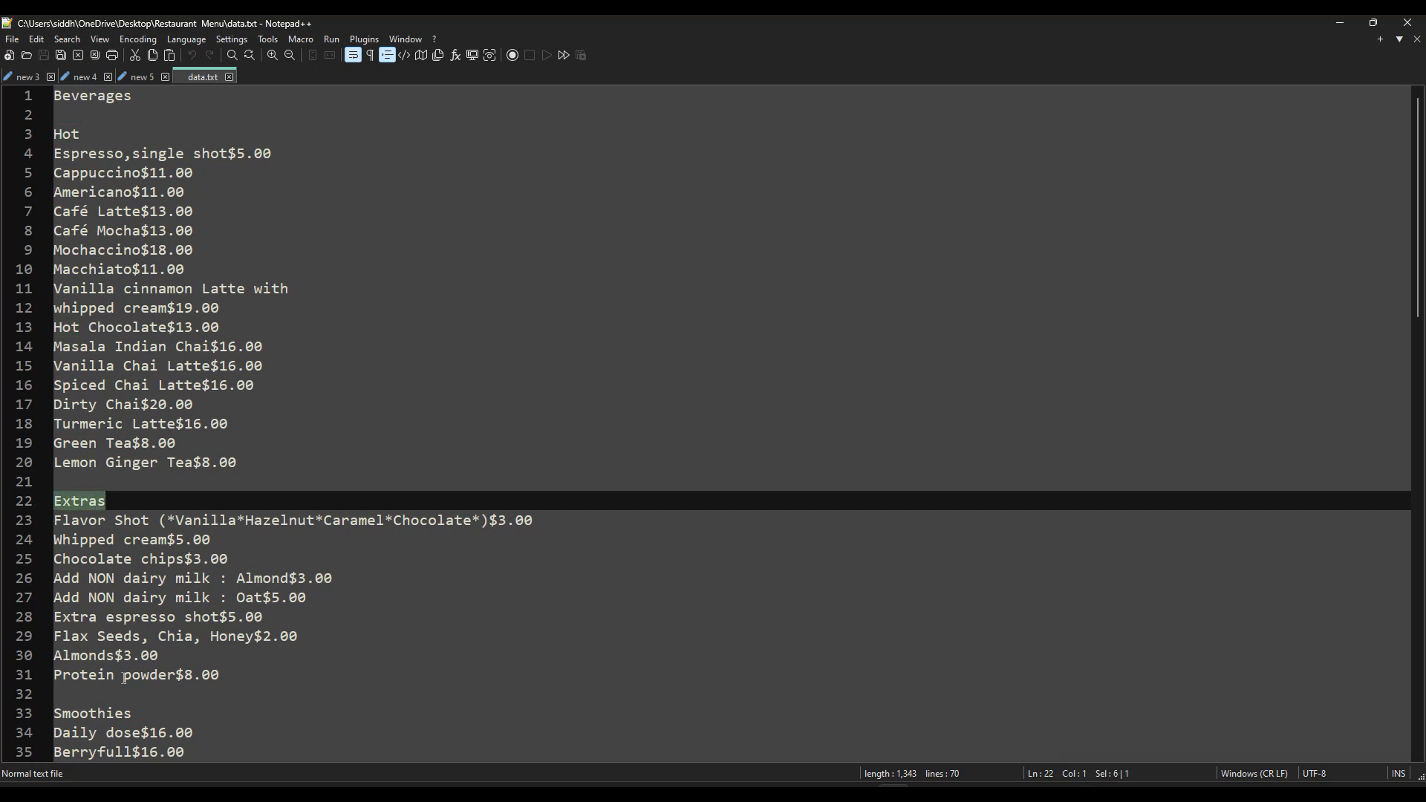
{"action": "left_click_drag", "start_coordinate": [136, 712], "coordinate": [45, 713]}
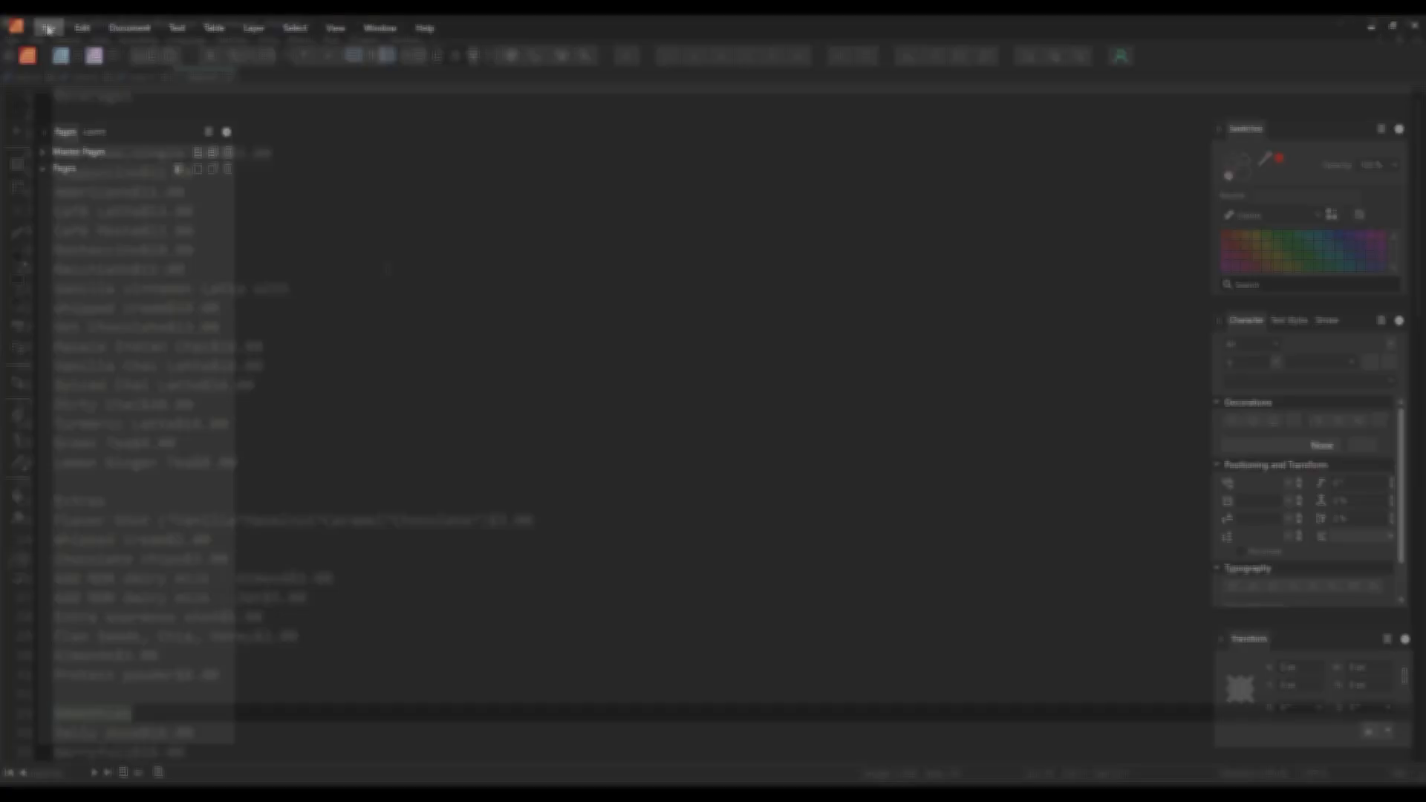
Step: Start a new A4 document of 297 × 210 mm at 300 DPI and turn off facing pages
{"action": "left_click", "coordinate": [49, 28]}
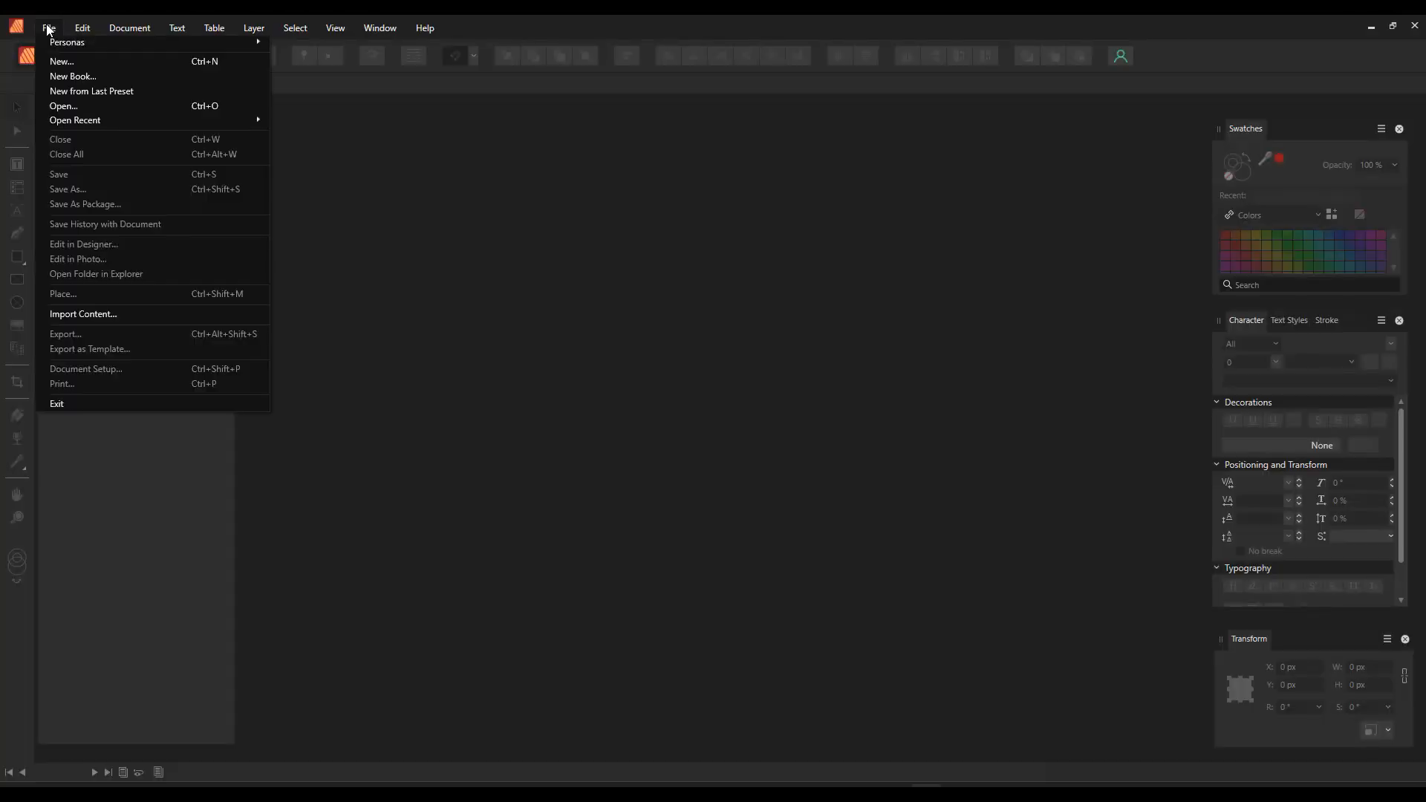
{"action": "left_click", "coordinate": [68, 61]}
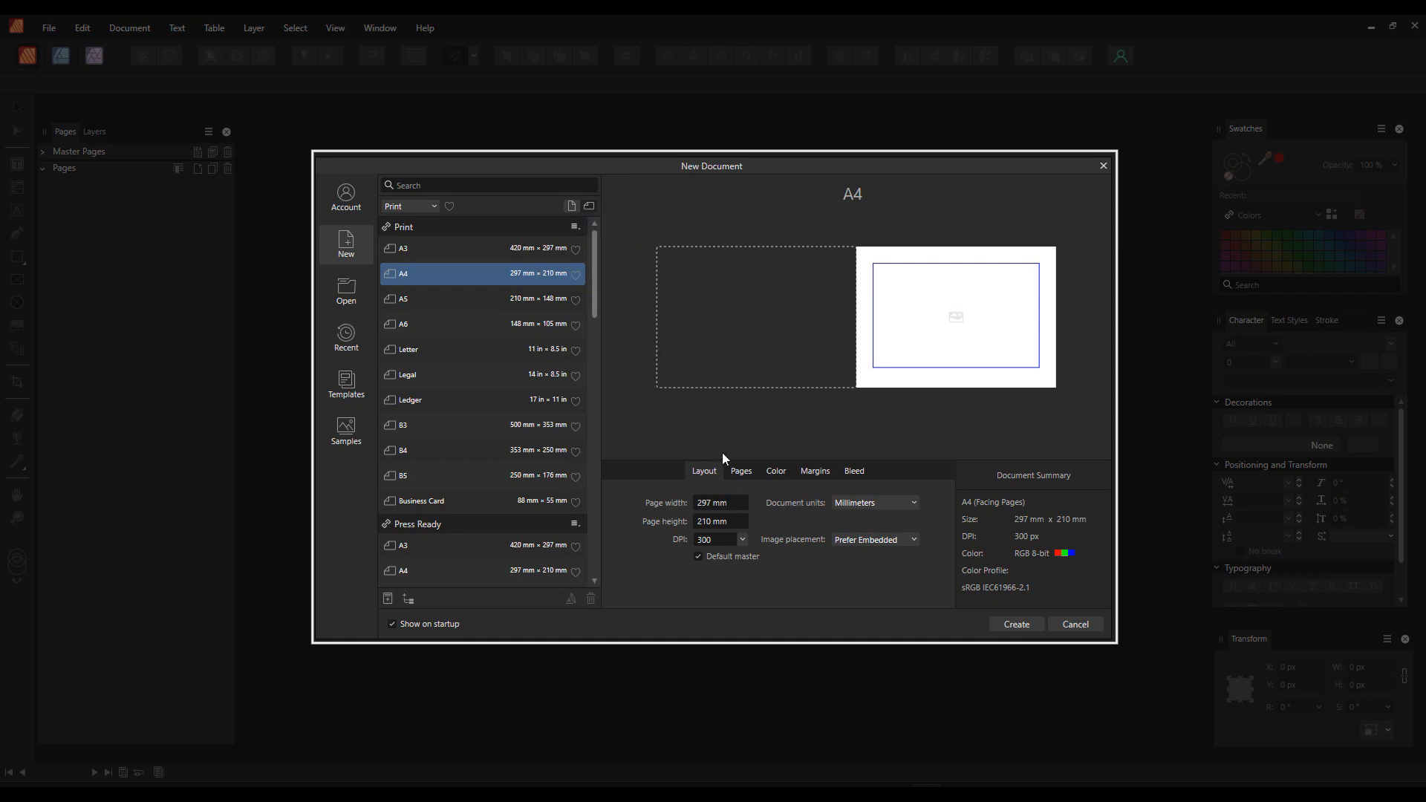
{"action": "left_click", "coordinate": [725, 541]}
{"action": "left_click", "coordinate": [743, 471]}
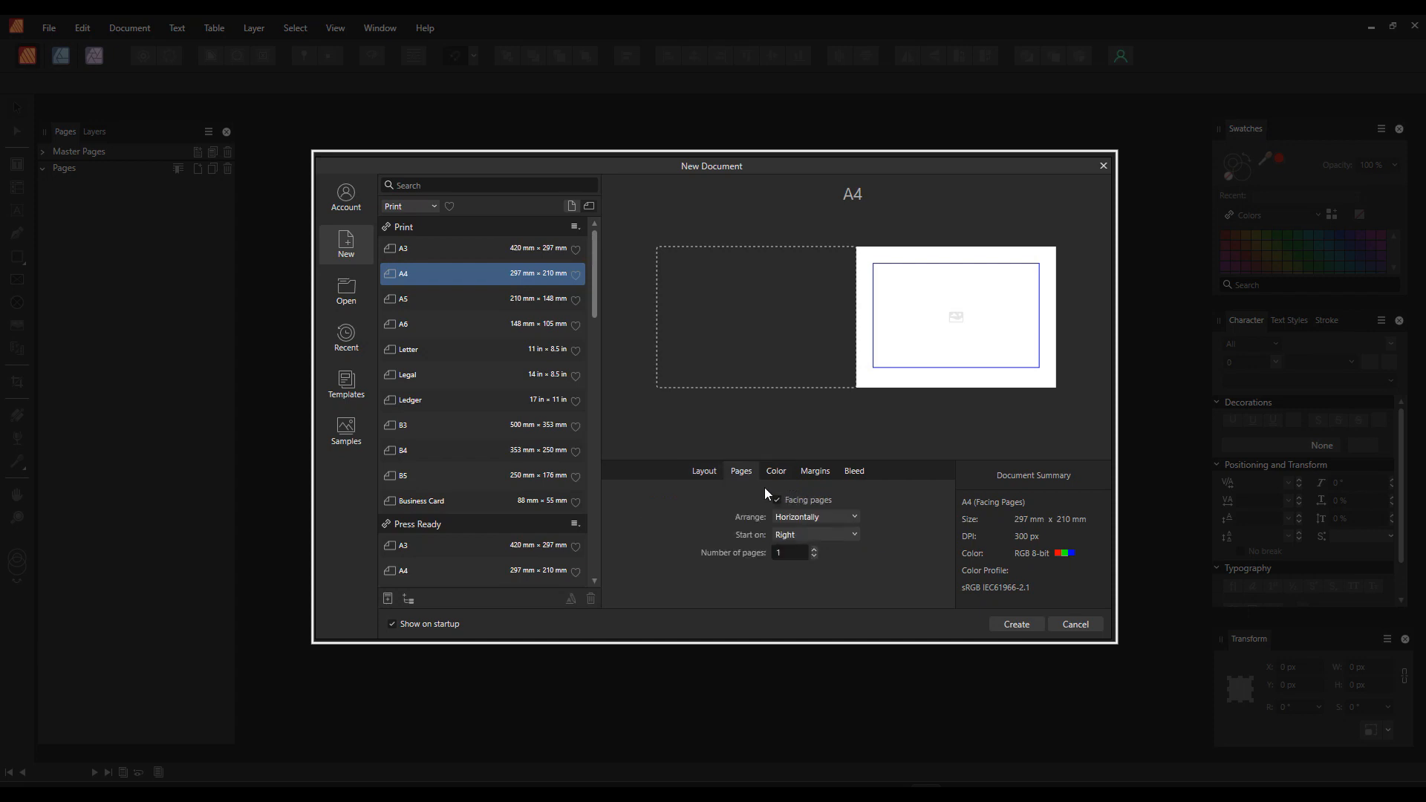
{"action": "left_click", "coordinate": [778, 501]}
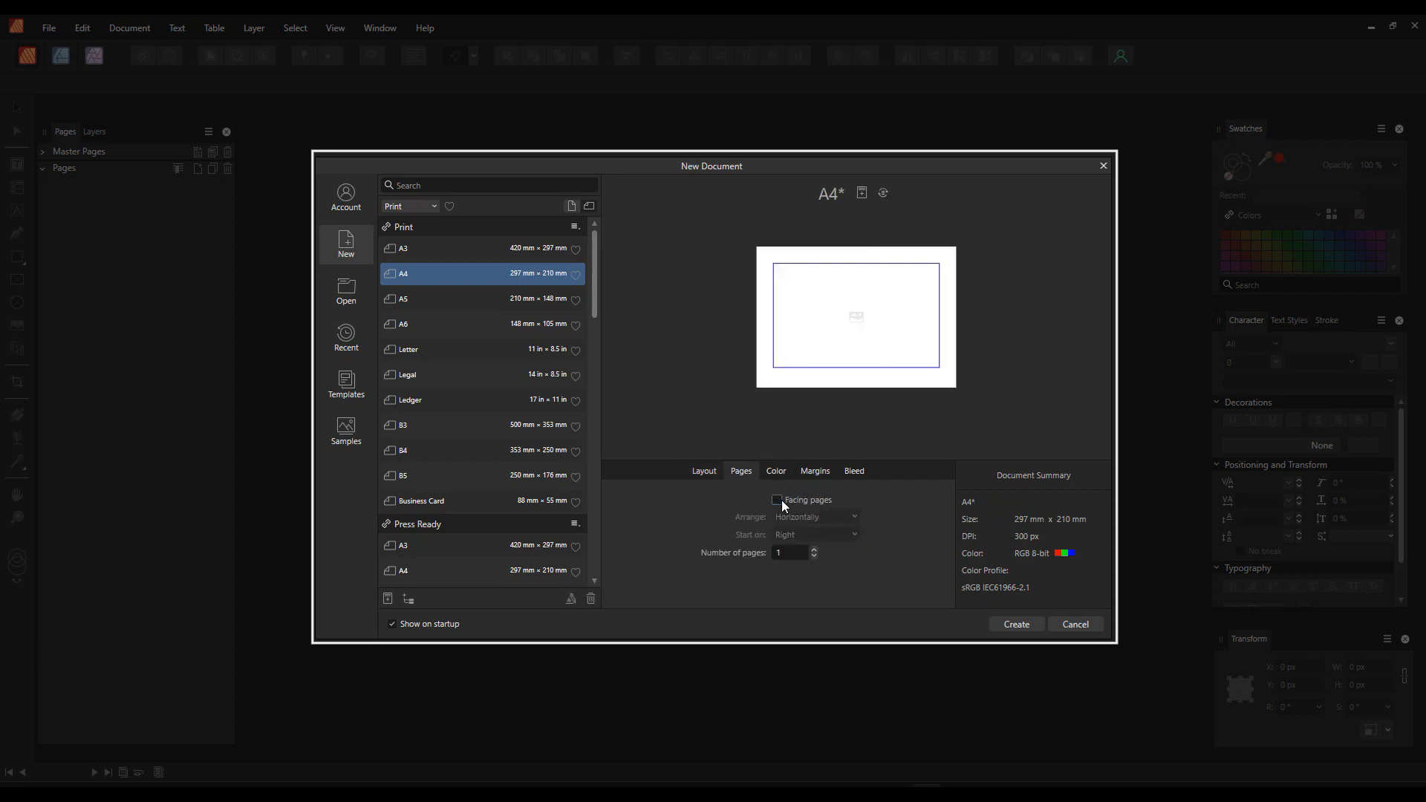
Step: Set the new document's color format to CMYK/8
{"action": "left_click", "coordinate": [778, 473]}
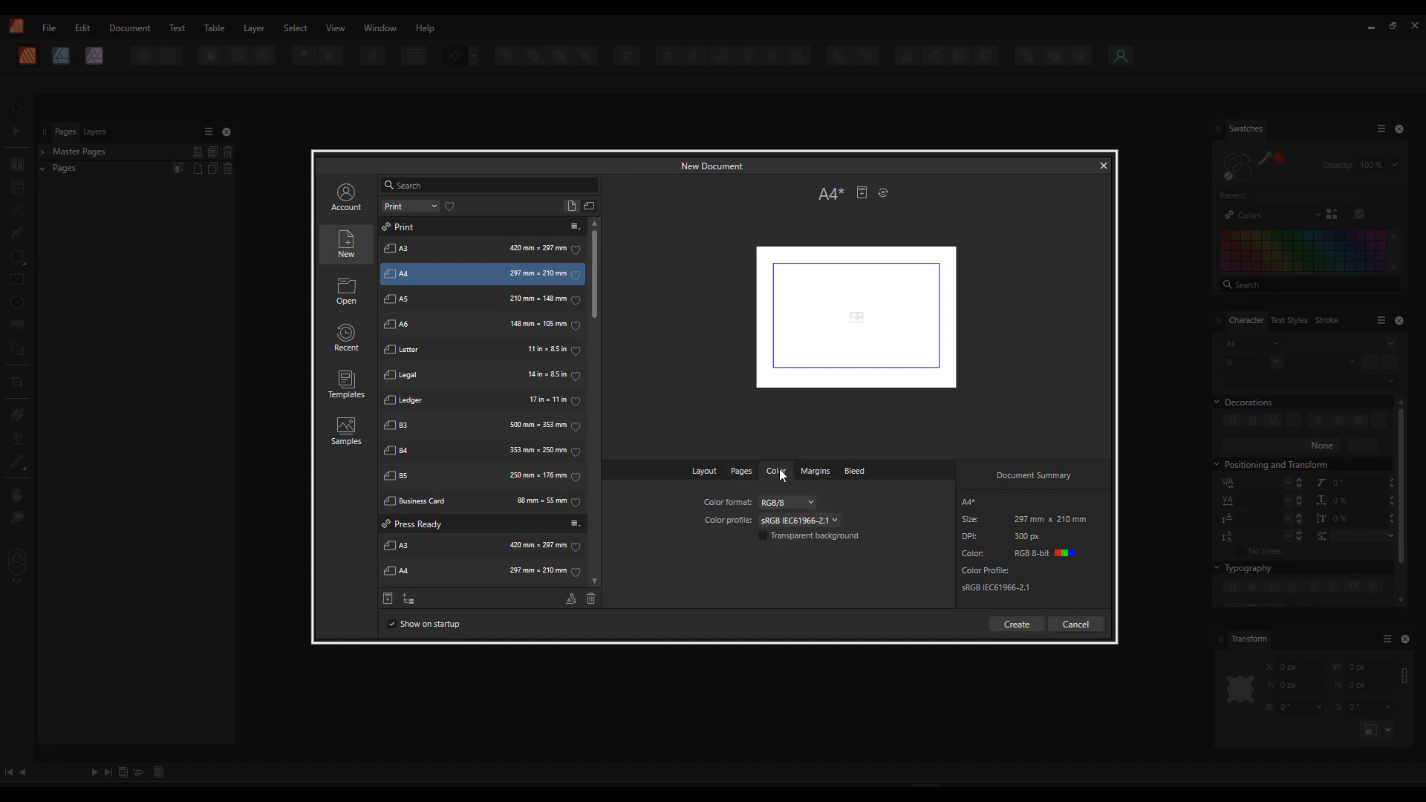
{"action": "left_click", "coordinate": [803, 505]}
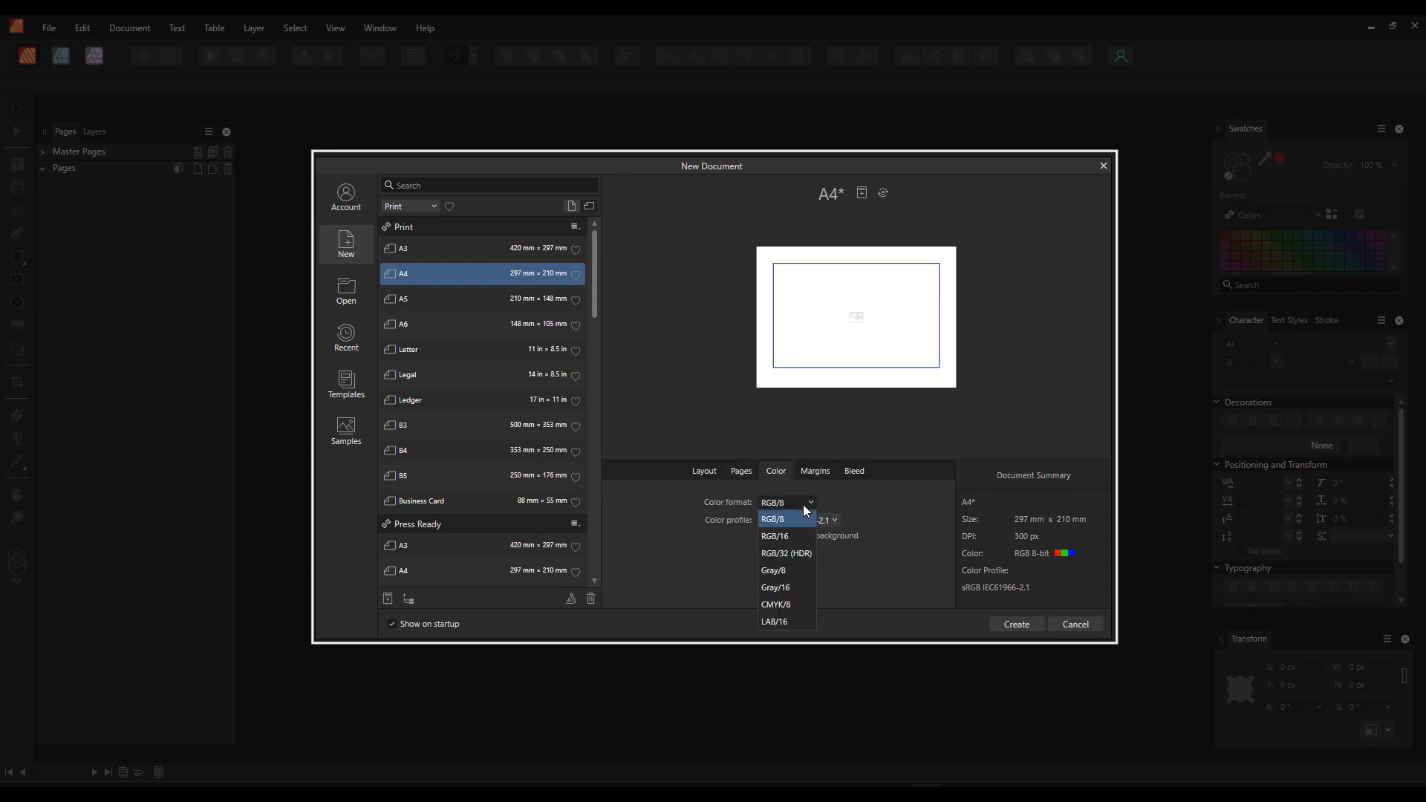
{"action": "left_click", "coordinate": [780, 605]}
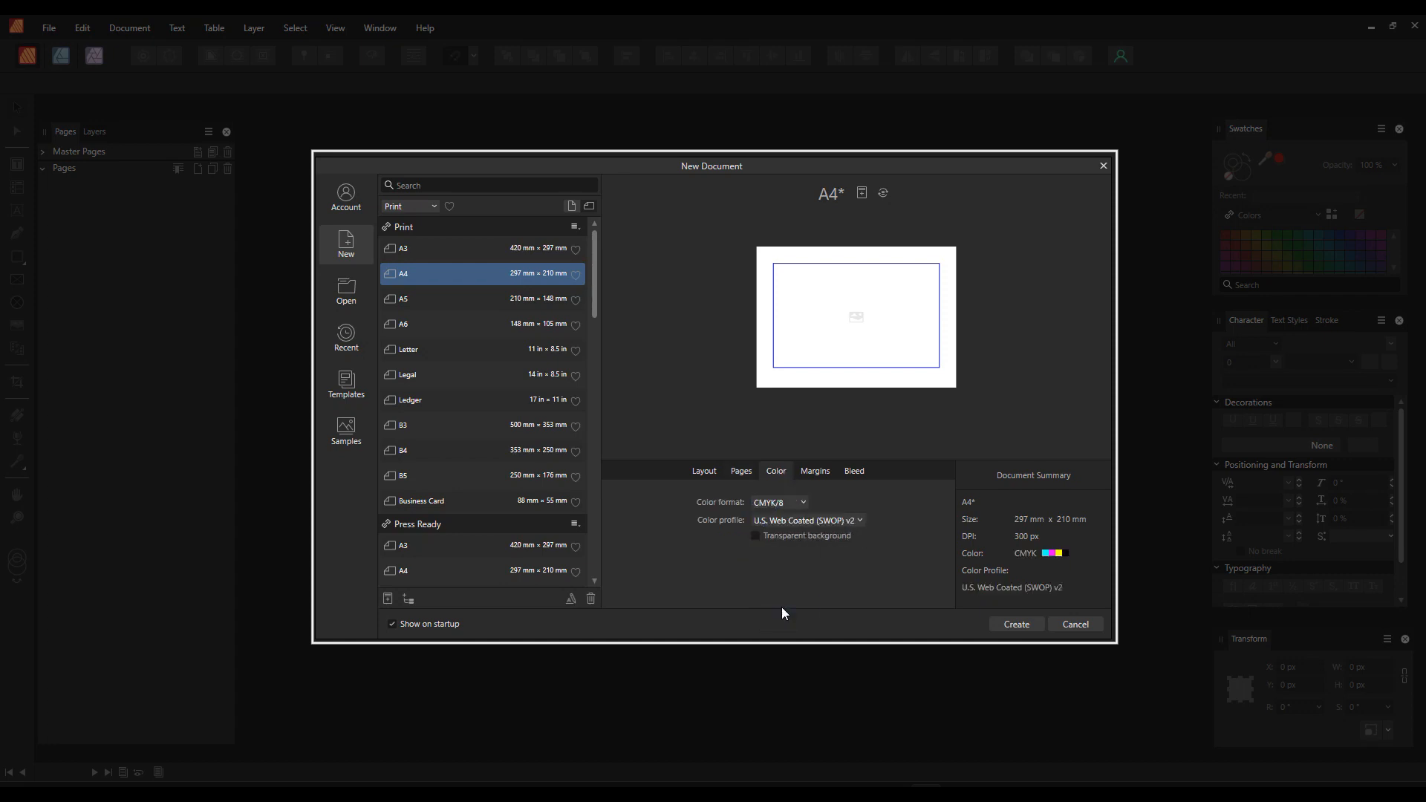
Step: Link the new document's margins and set all four to 10 mm
{"action": "left_click", "coordinate": [812, 478]}
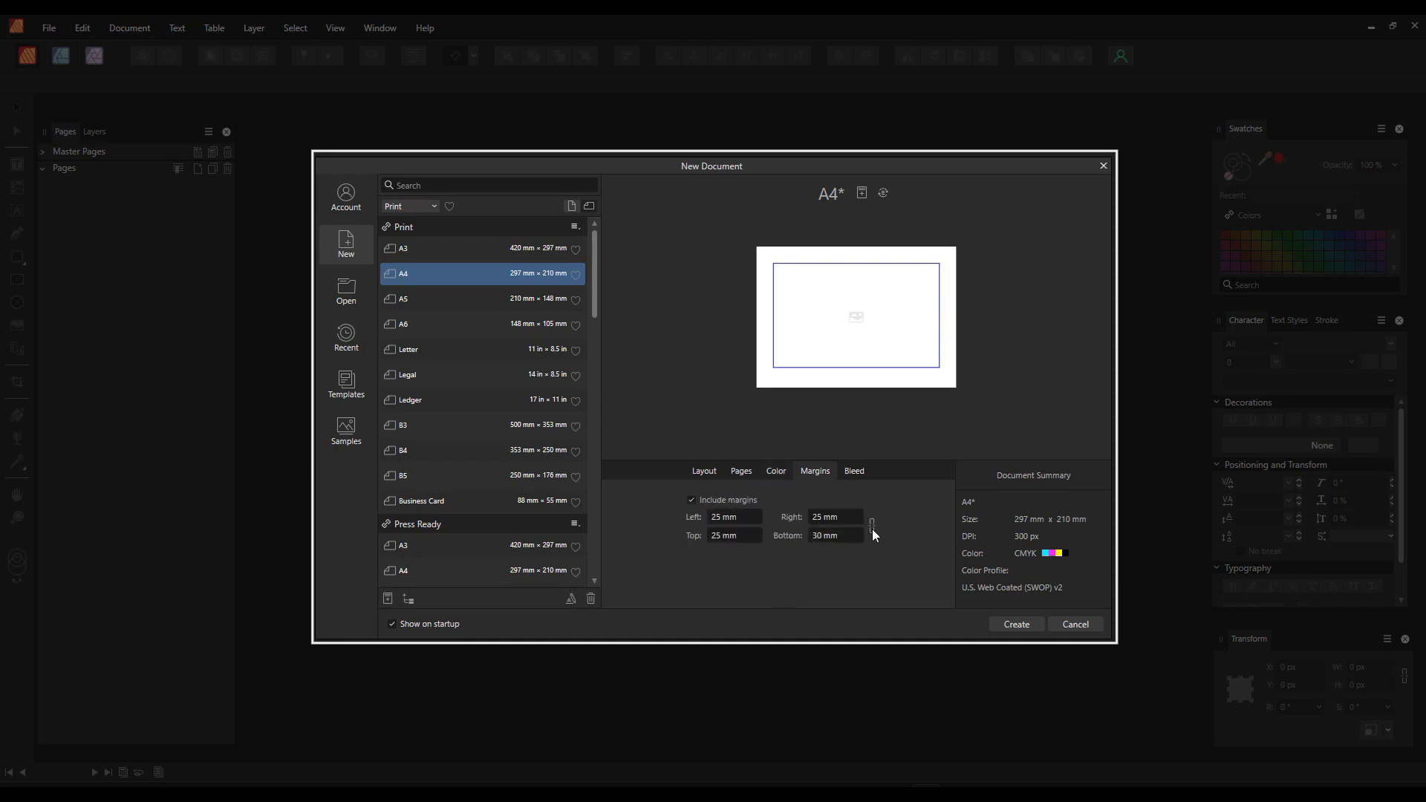
{"action": "left_click", "coordinate": [737, 518]}
{"action": "type", "text": "10"}
{"action": "key", "text": "Return"}
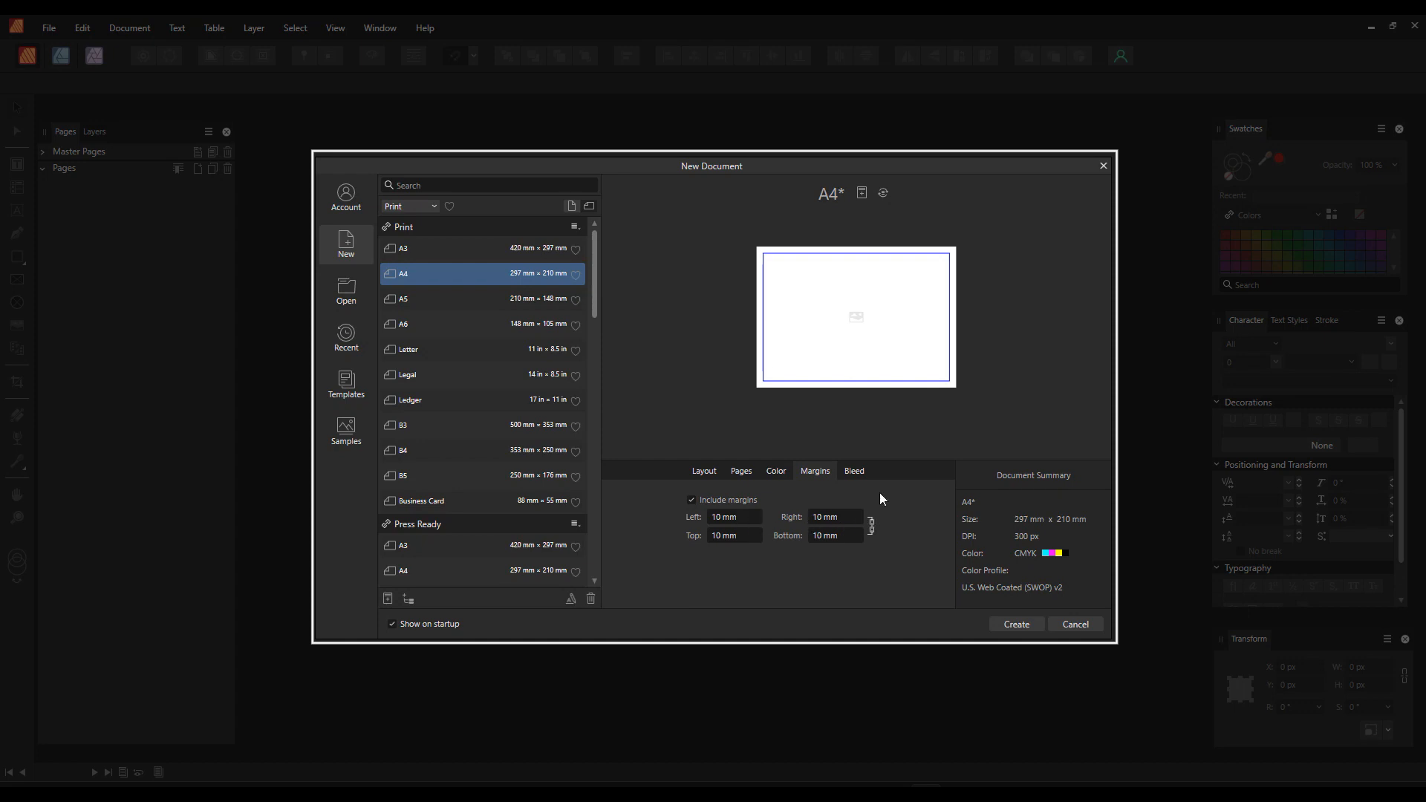
Step: Set a 3 mm bleed on all four sides and create the document
{"action": "left_click", "coordinate": [854, 471]}
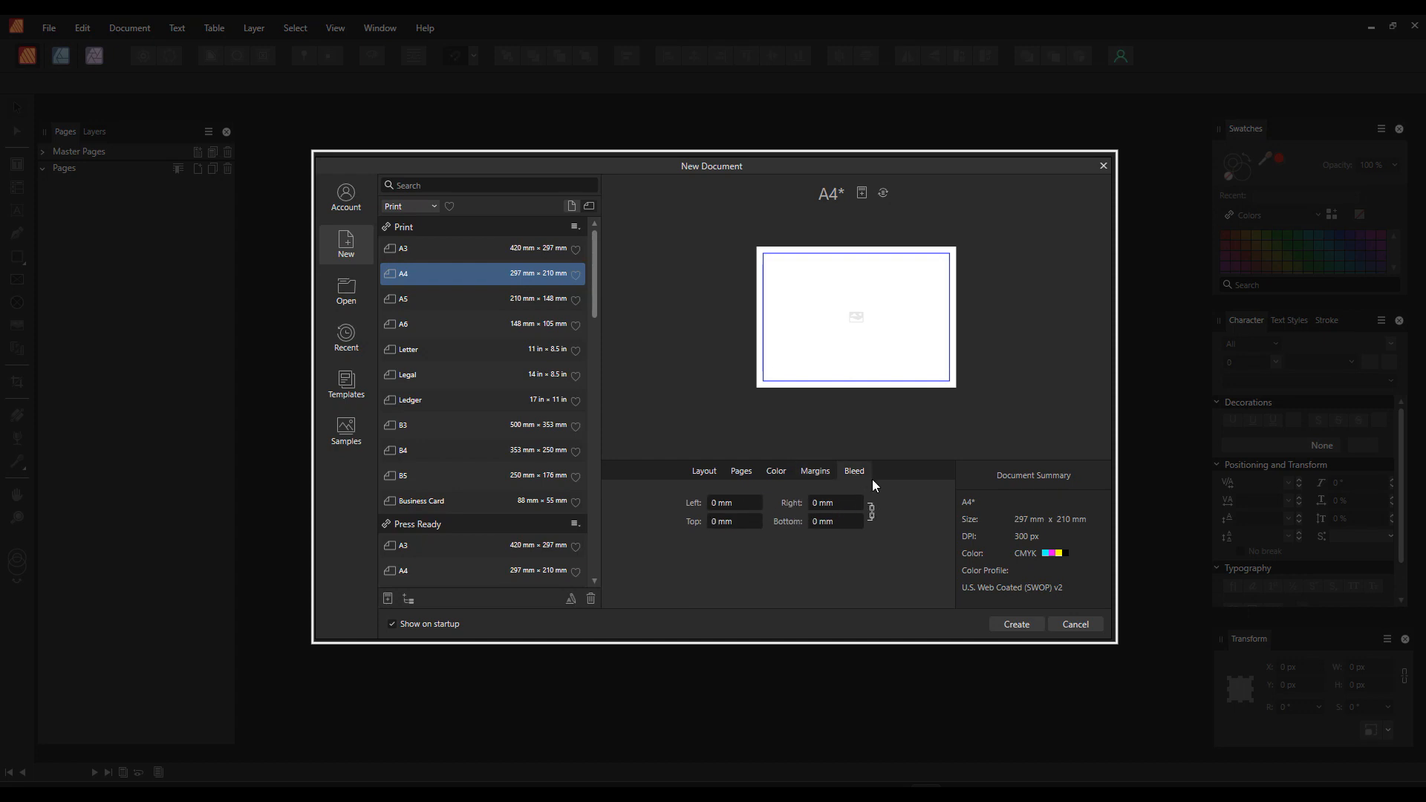
{"action": "left_click", "coordinate": [872, 513]}
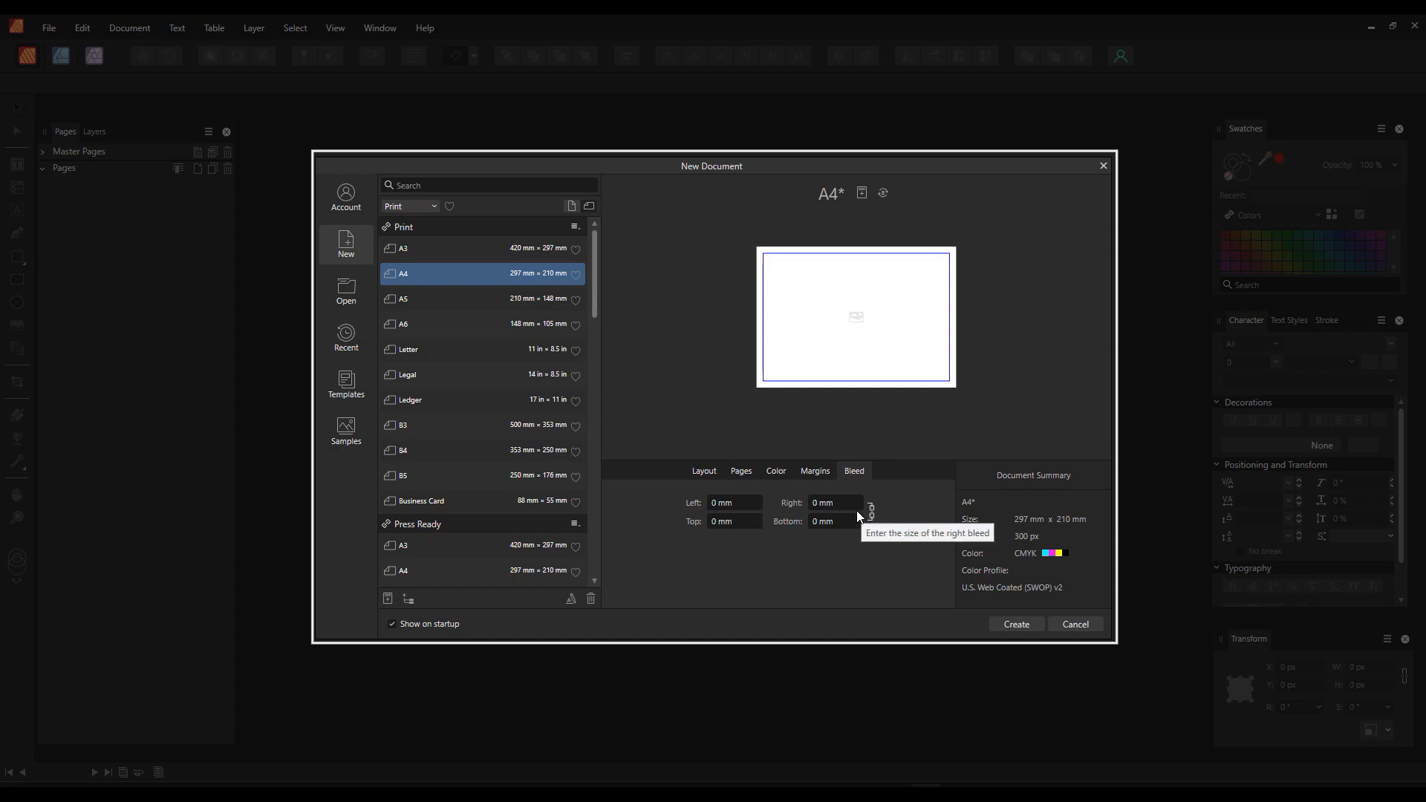
{"action": "left_click", "coordinate": [739, 504]}
{"action": "type", "text": "3"}
{"action": "key", "text": "Return"}
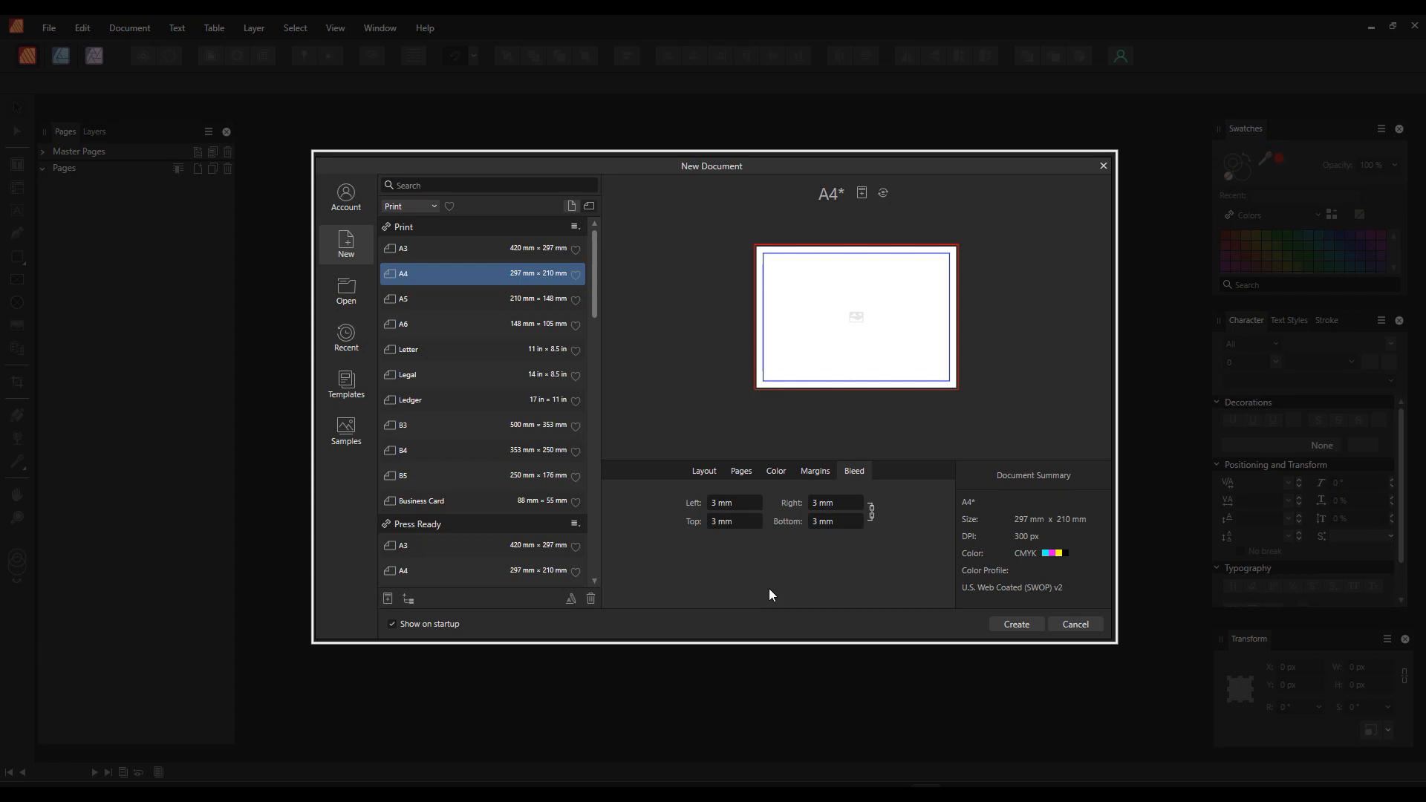
{"action": "left_click", "coordinate": [1032, 627]}
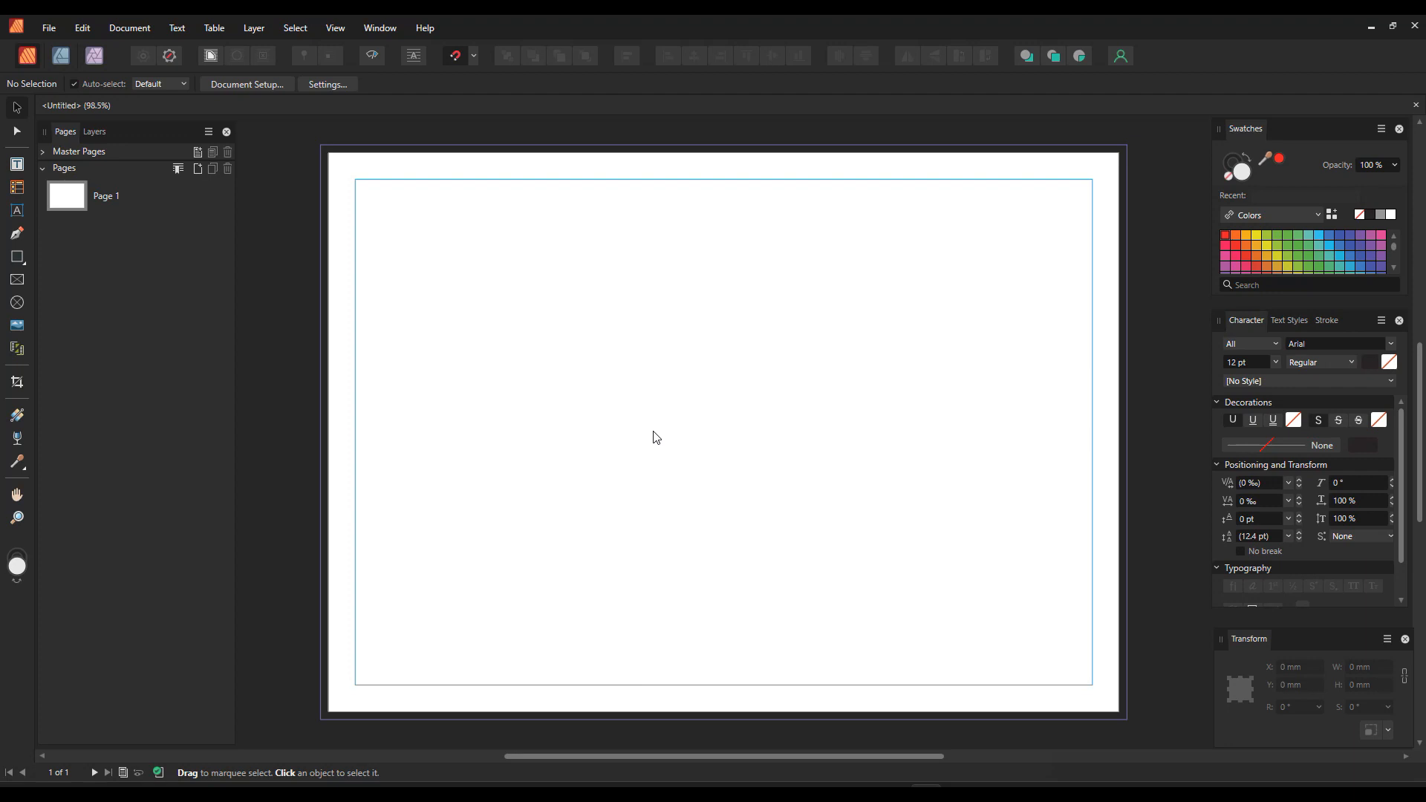
Step: Set up column guides with three columns, a 5 mm gutter and the Outline style
{"action": "left_click", "coordinate": [335, 28]}
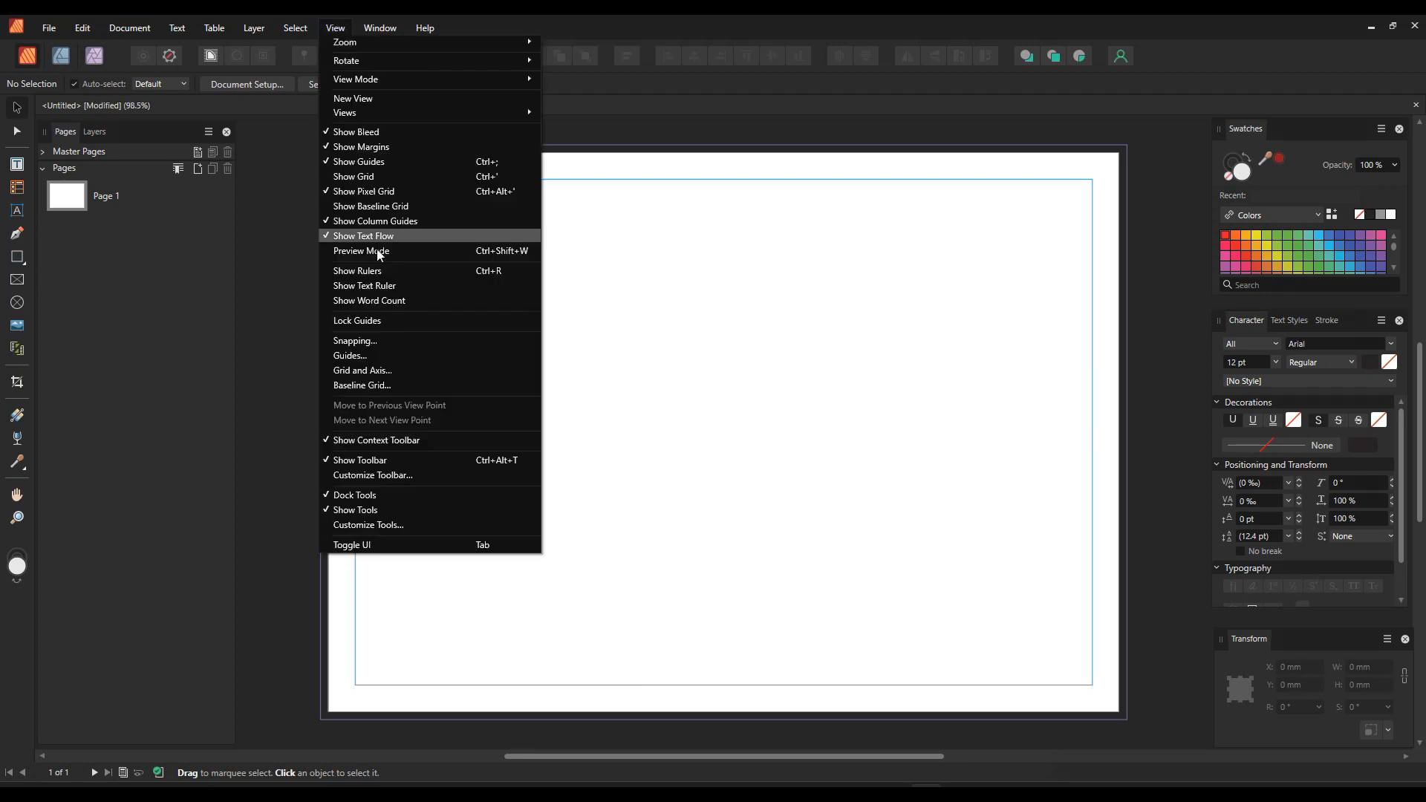
{"action": "left_click", "coordinate": [386, 359]}
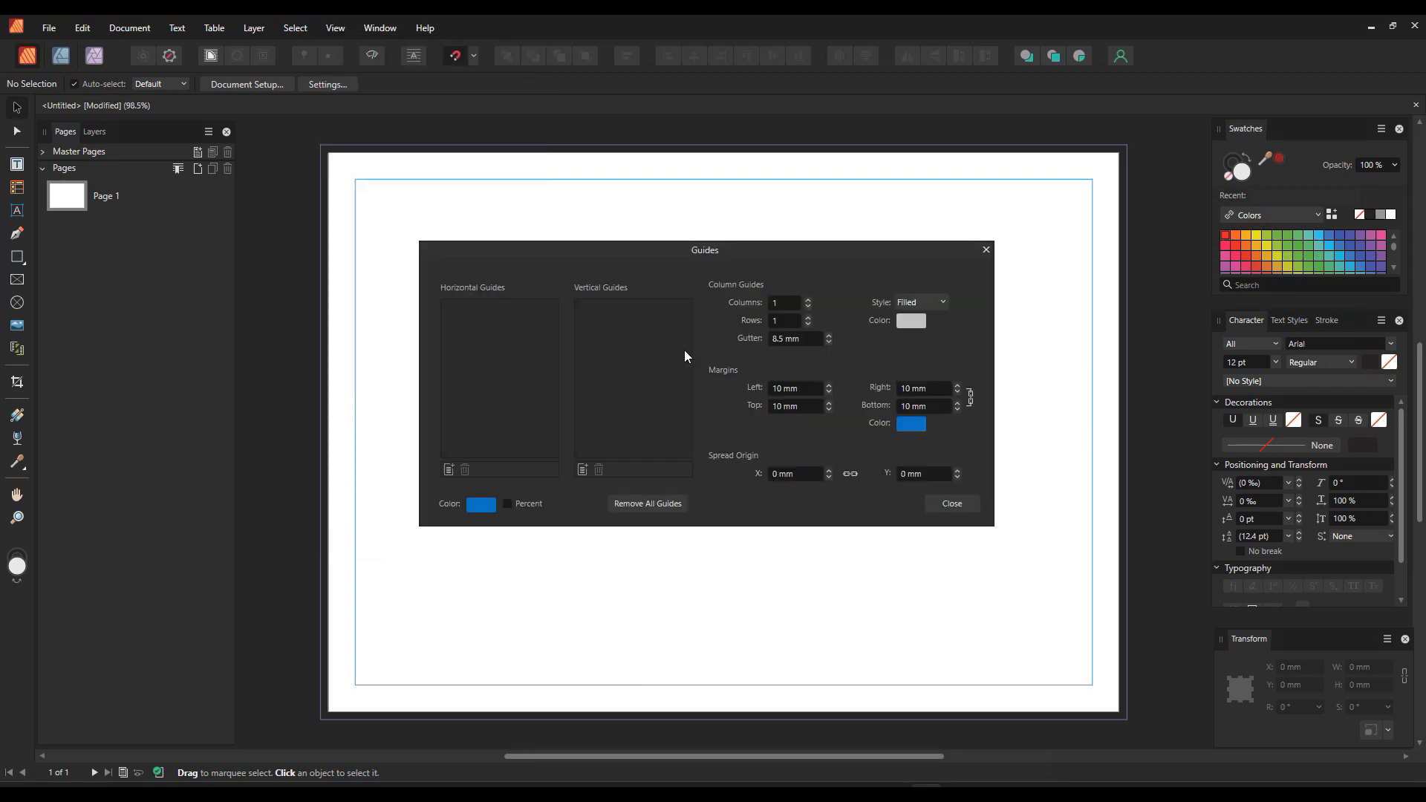
{"action": "scroll", "coordinate": [779, 307], "scroll_direction": "up", "scroll_amount": 2}
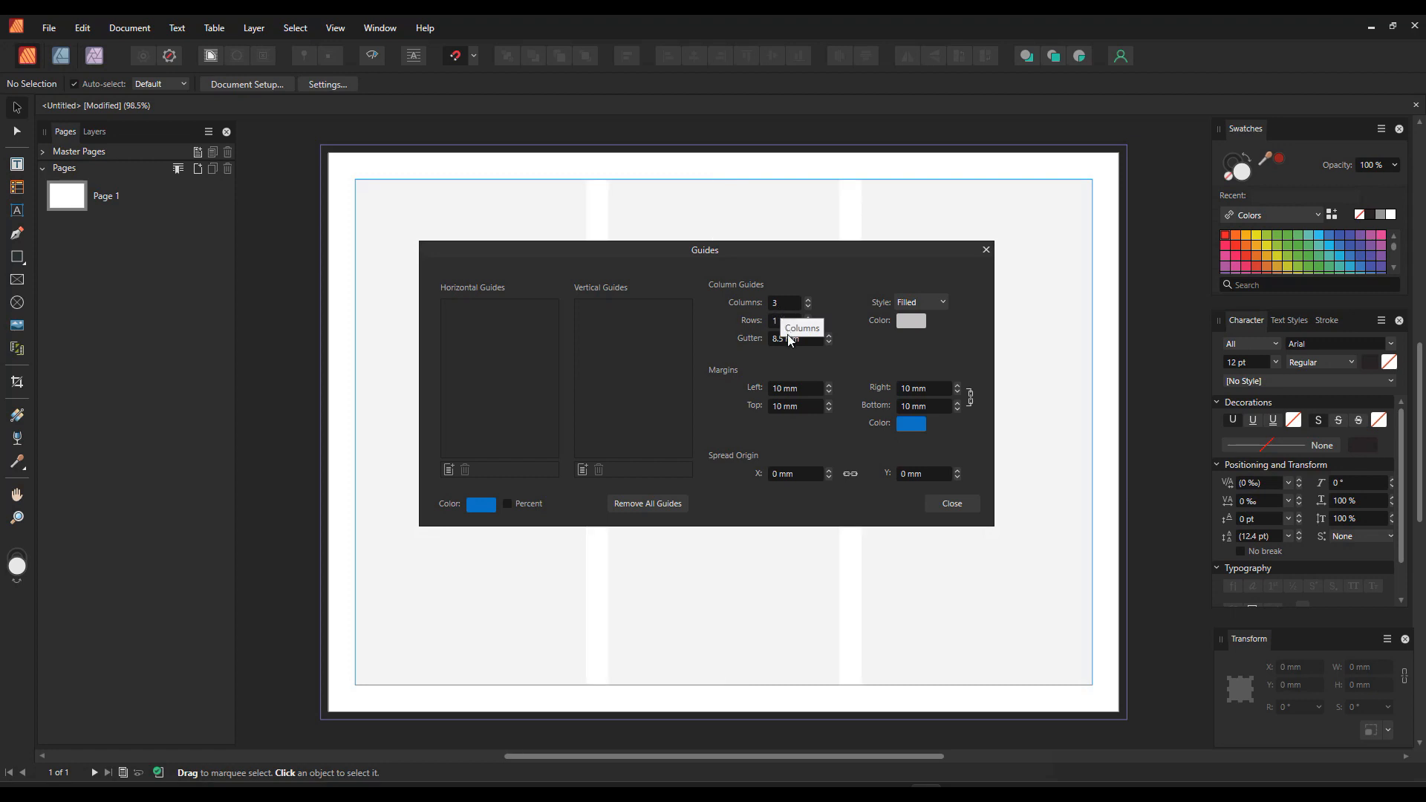
{"action": "left_click", "coordinate": [789, 336]}
{"action": "type", "text": "5"}
{"action": "key", "text": "Return"}
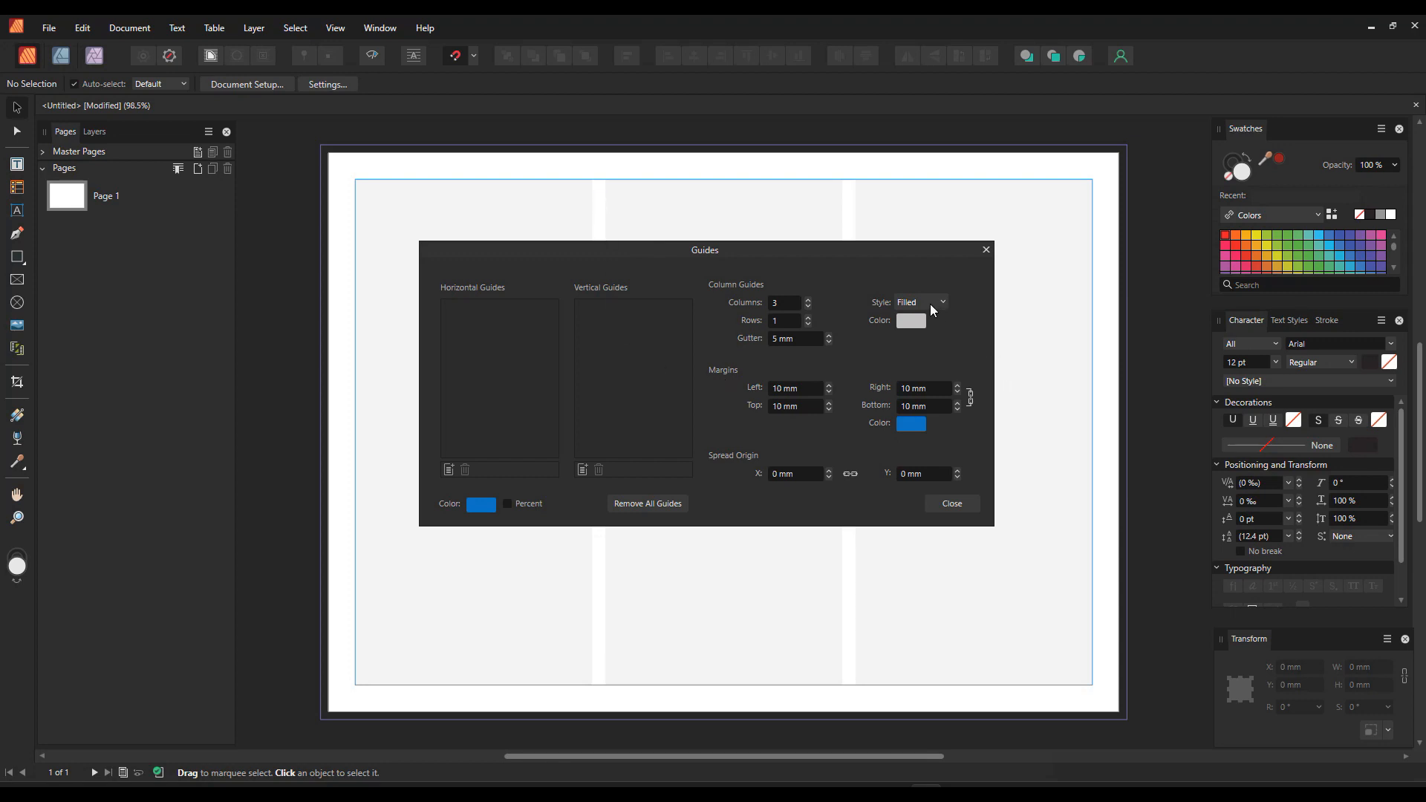
{"action": "left_click", "coordinate": [917, 336]}
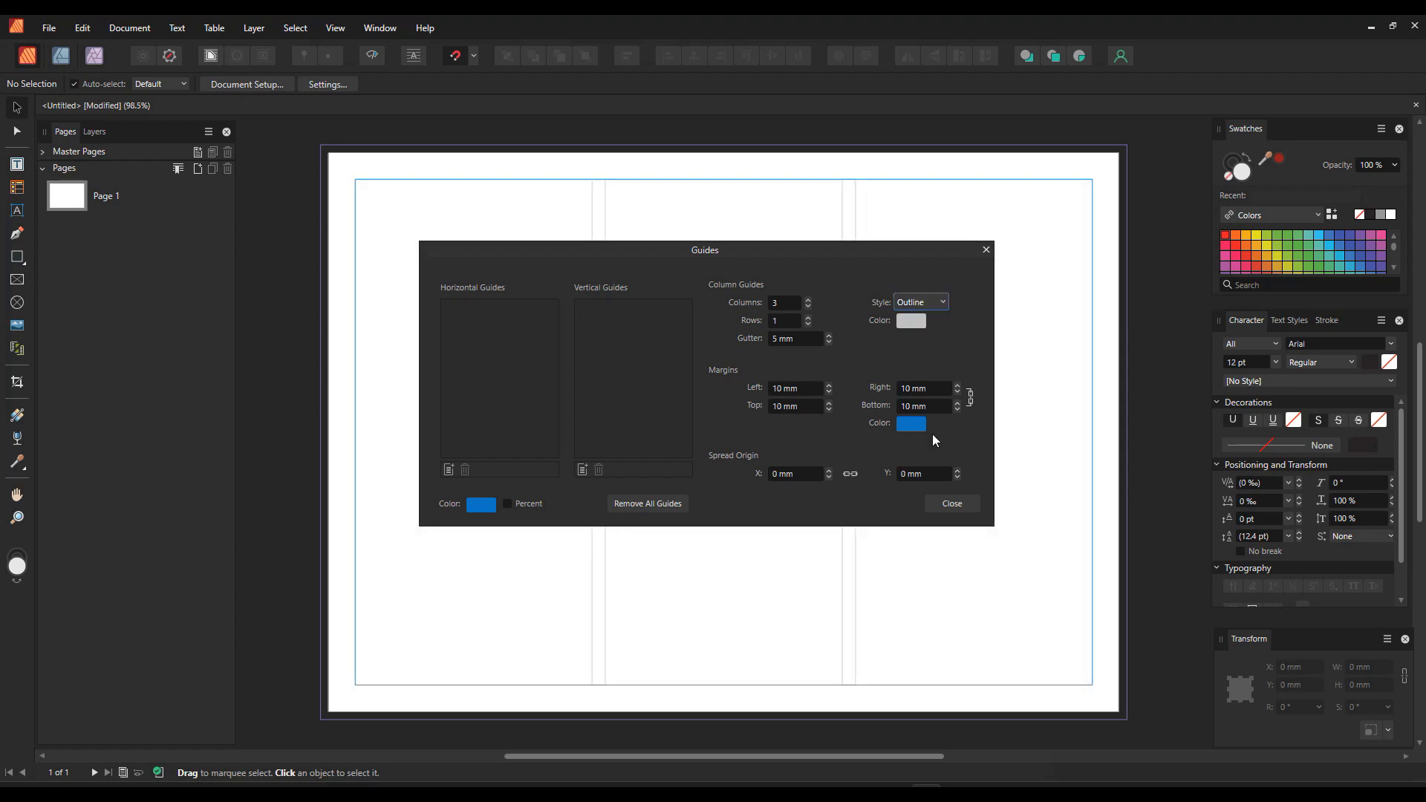
{"action": "left_click", "coordinate": [952, 504]}
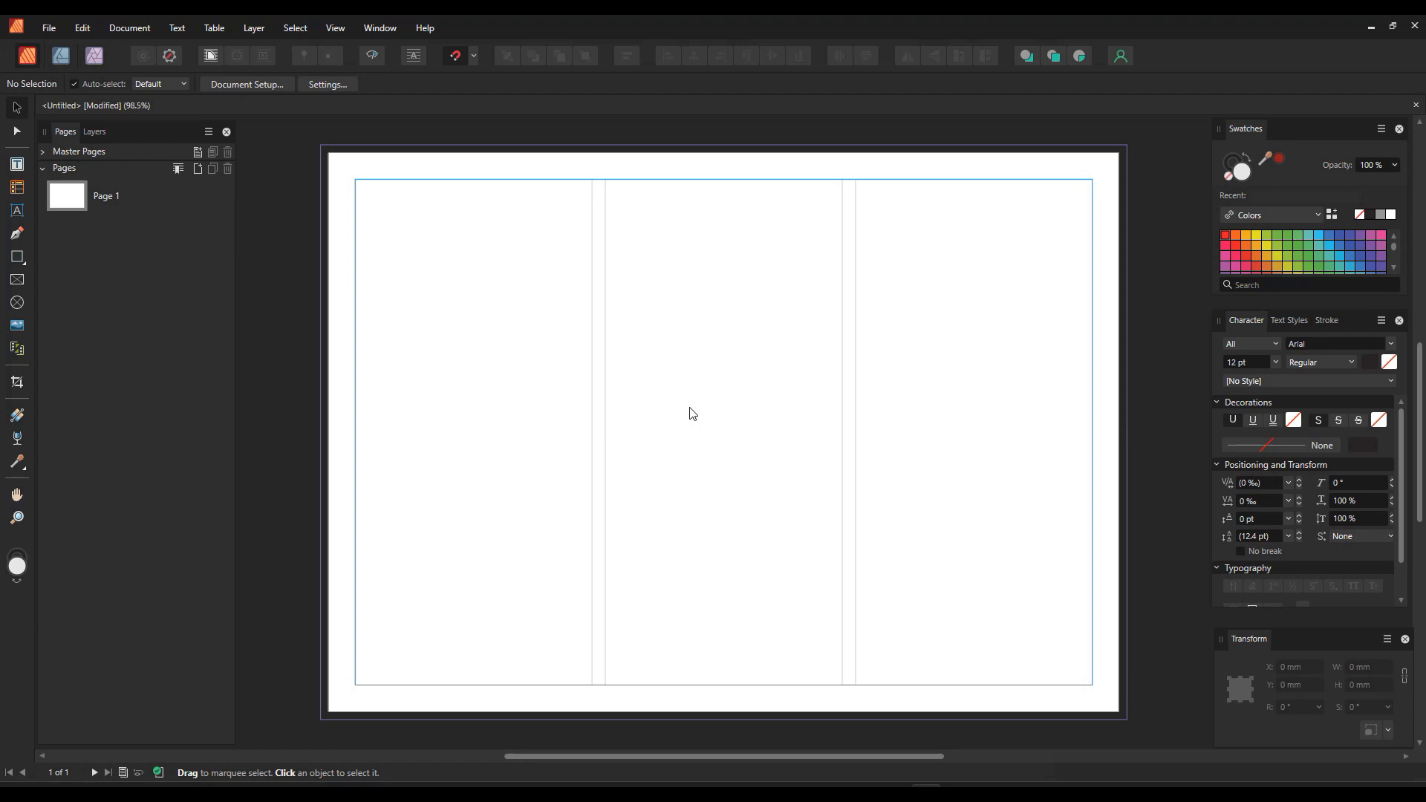
{"action": "left_click", "coordinate": [371, 28]}
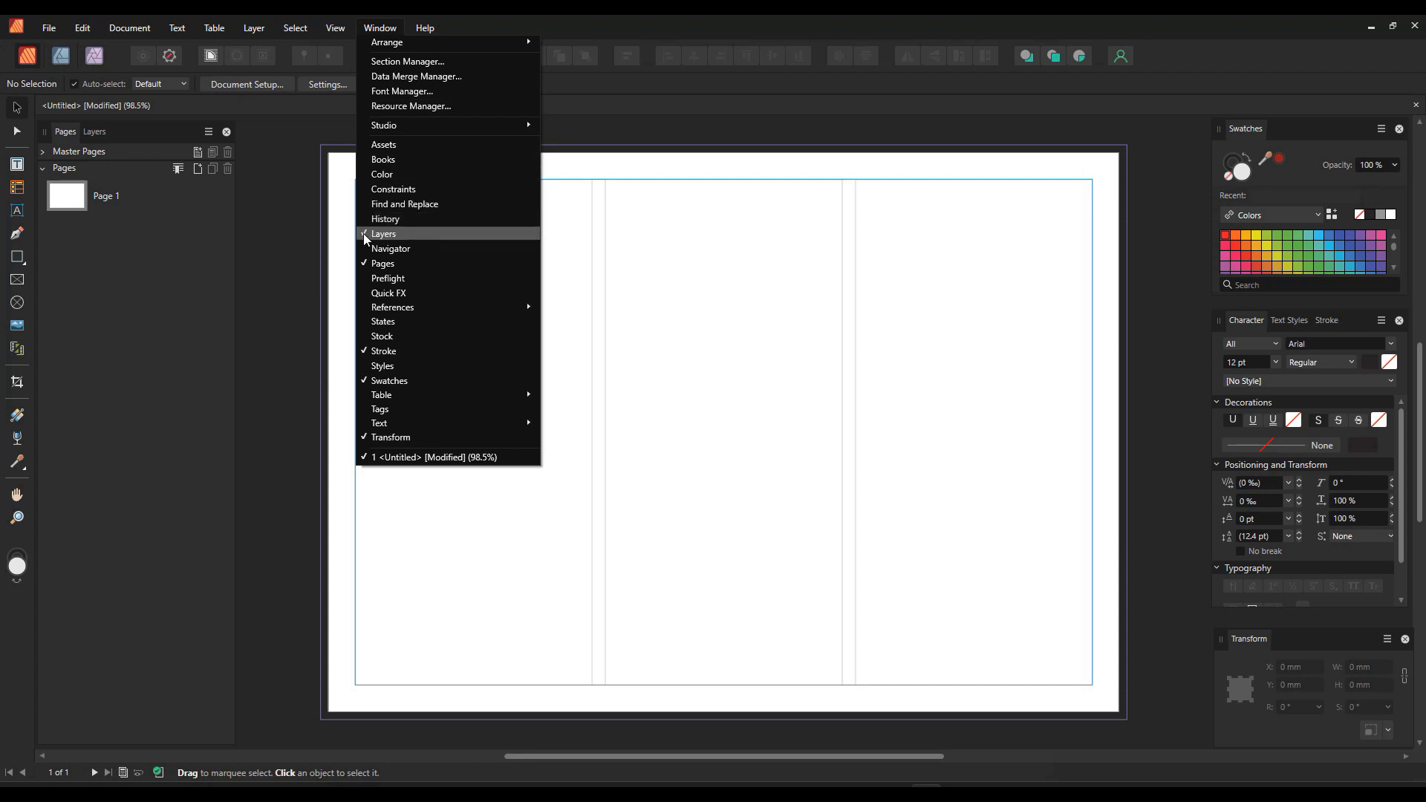
{"action": "left_click", "coordinate": [794, 38]}
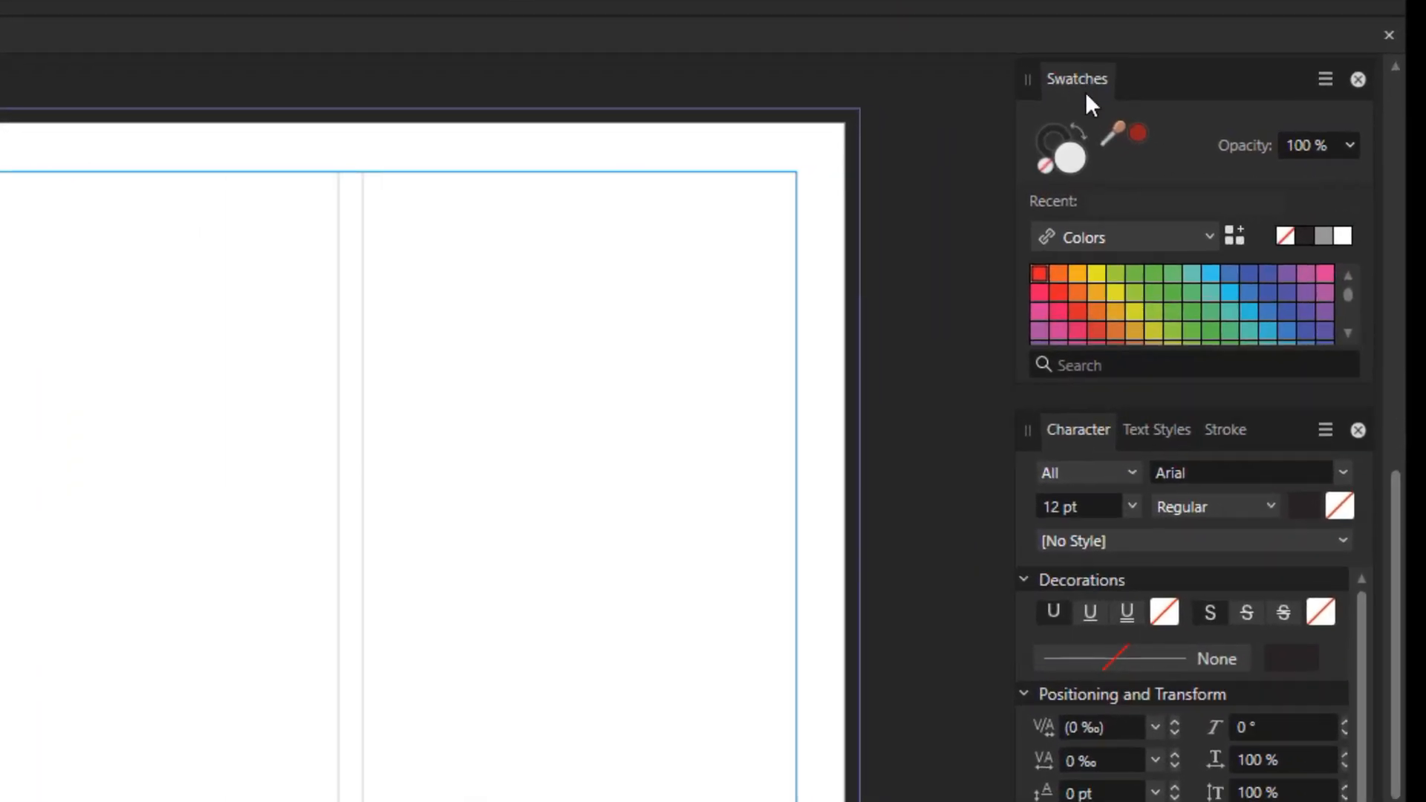
Step: Add a document color palette named menu-colors
{"action": "left_click", "coordinate": [1326, 78]}
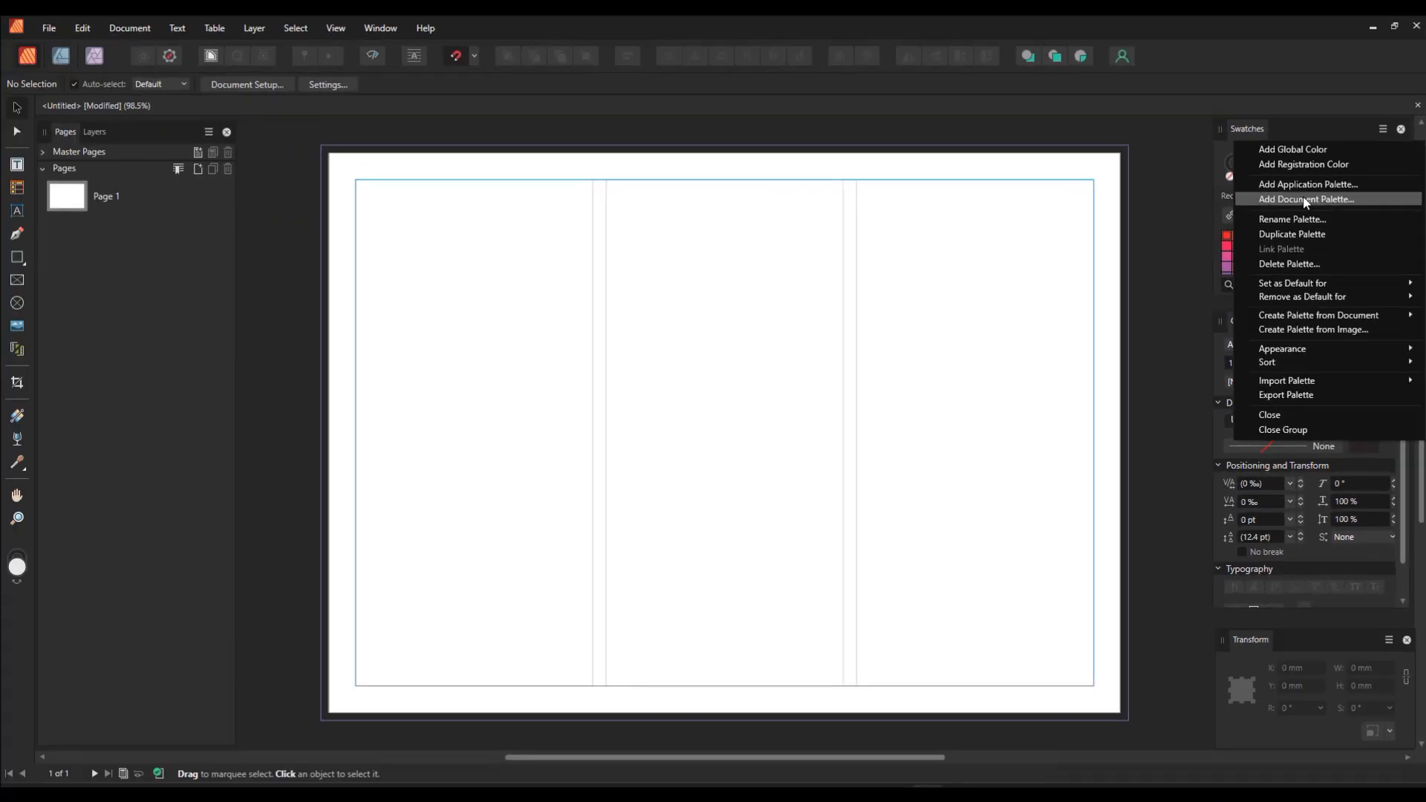
{"action": "left_click", "coordinate": [1268, 201]}
{"action": "type", "text": "men"}
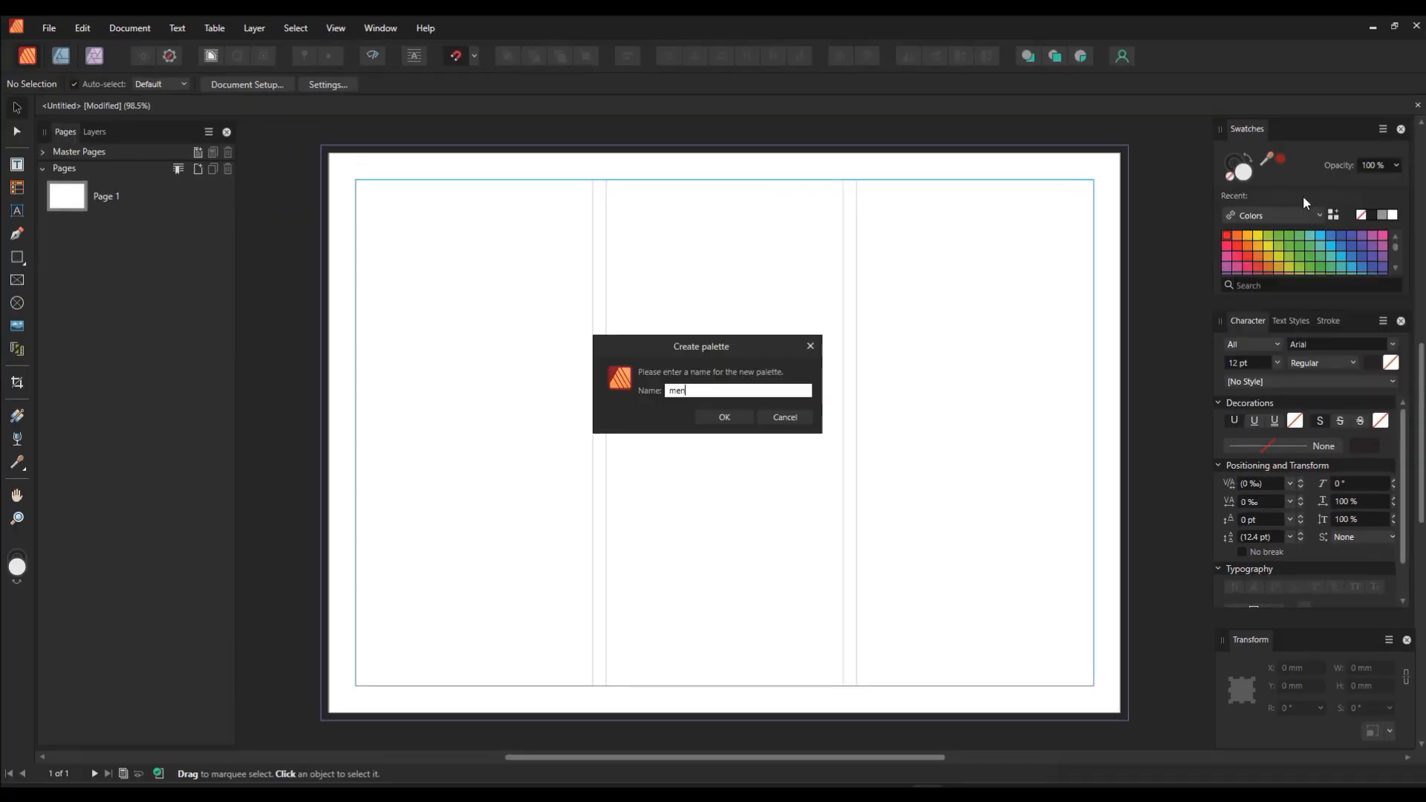
{"action": "type", "text": "u-colors"}
{"action": "key", "text": "Return"}
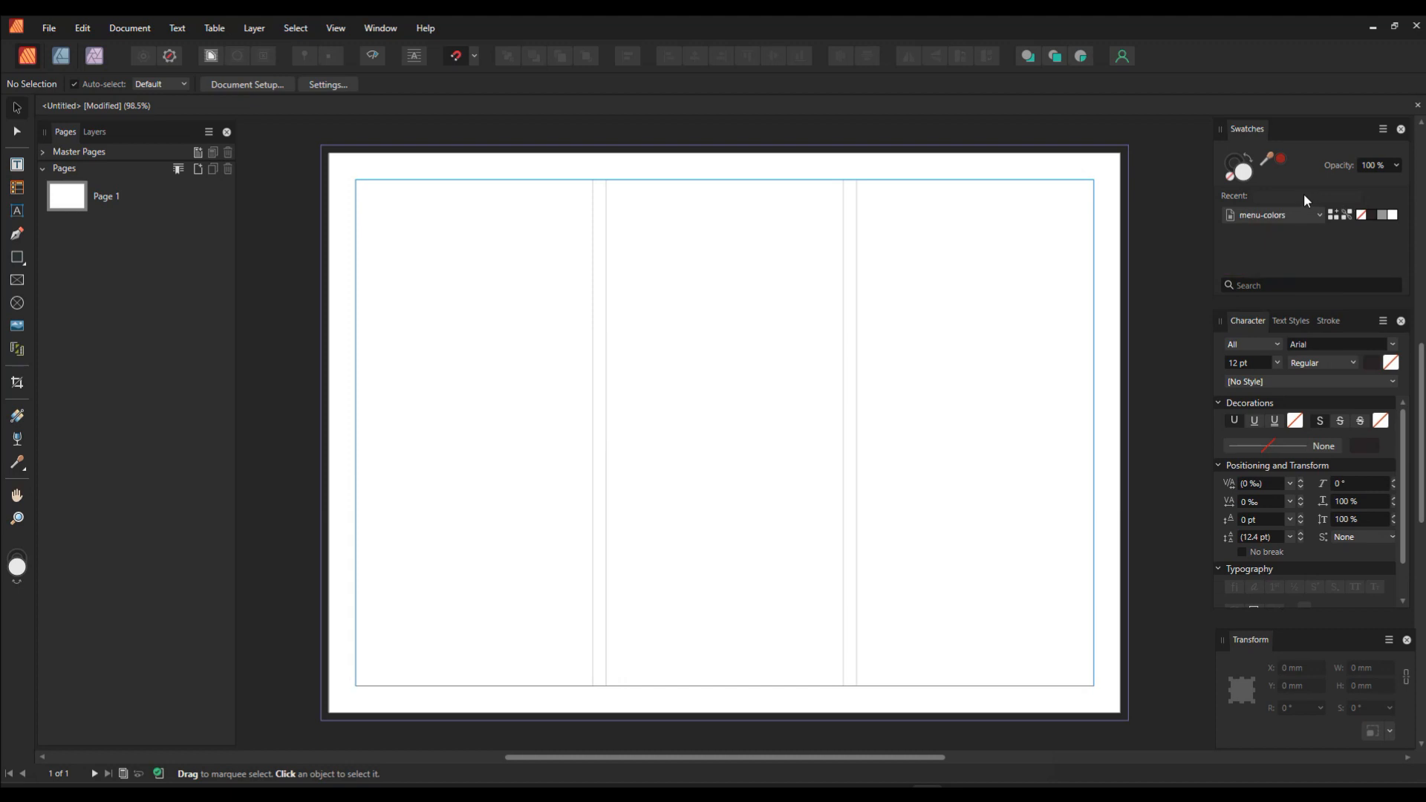
Step: Add a global color named red with hex value 901A1C to the menu-colors palette
{"action": "left_click", "coordinate": [1383, 129]}
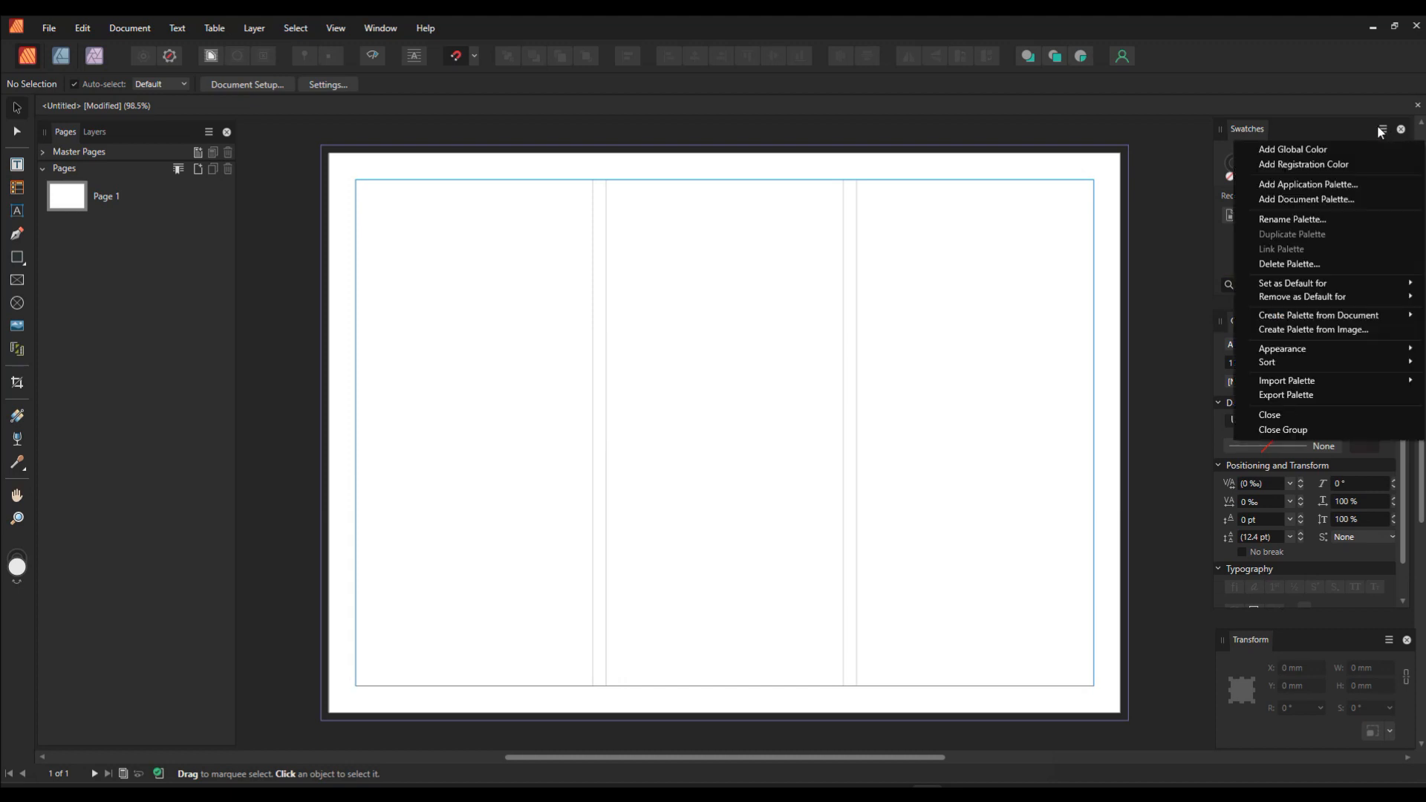
{"action": "left_click", "coordinate": [1313, 151]}
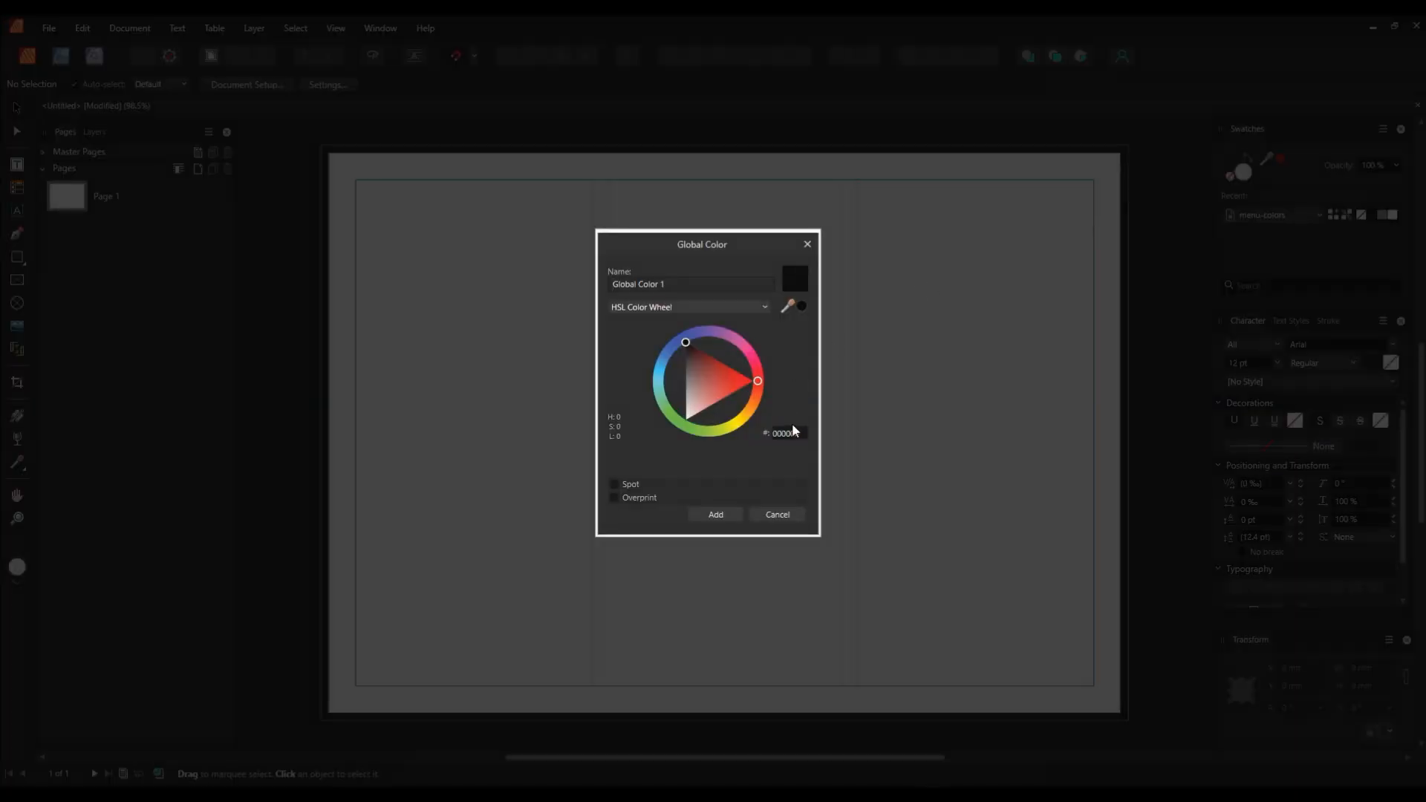
{"action": "left_click", "coordinate": [789, 433]}
{"action": "type", "text": "901A1C"}
{"action": "key", "text": "Return"}
{"action": "triple_click", "coordinate": [680, 284]}
{"action": "type", "text": "red"}
{"action": "left_click", "coordinate": [724, 514]}
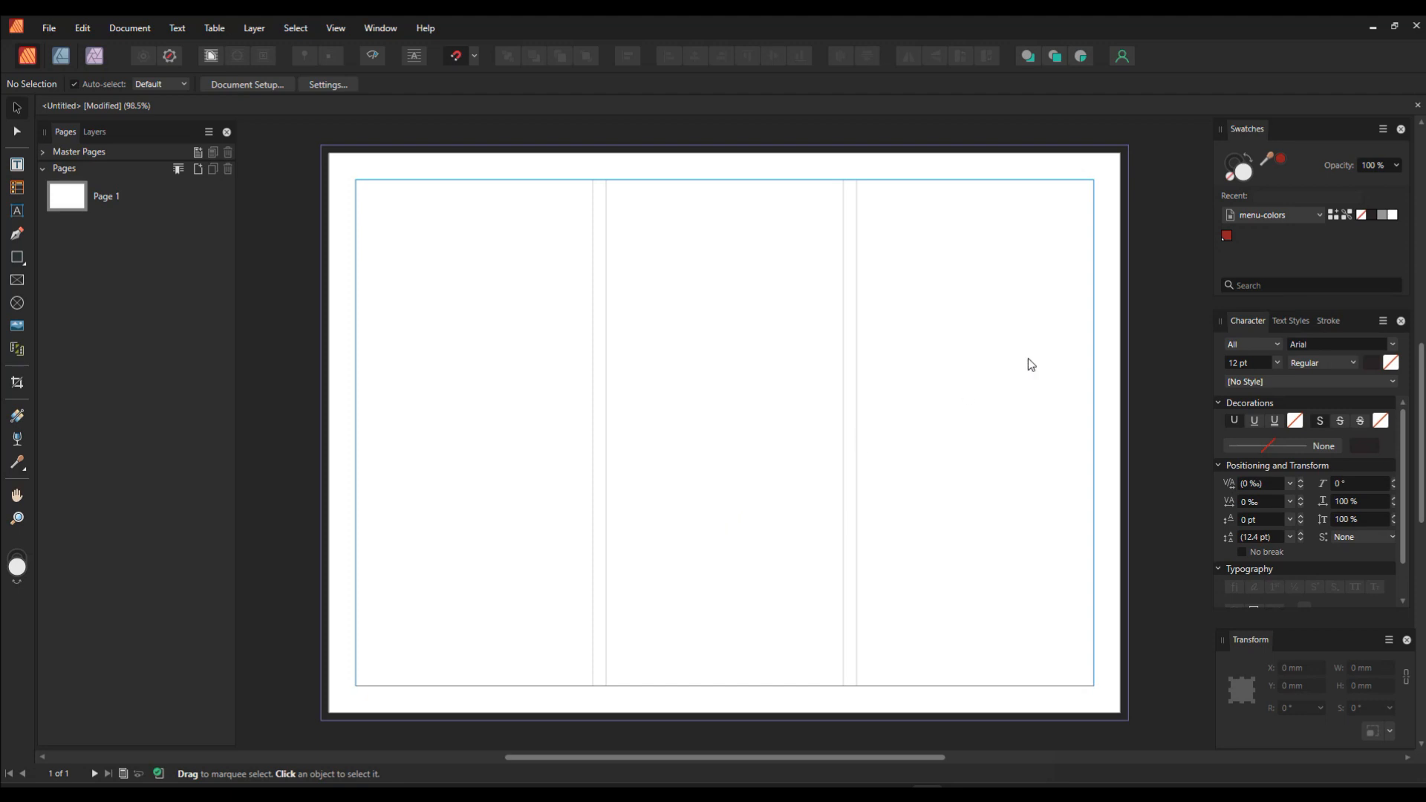
Step: Set the fill color to hex FFDB9E and add it to the menu-colors palette
{"action": "double_click", "coordinate": [1248, 175]}
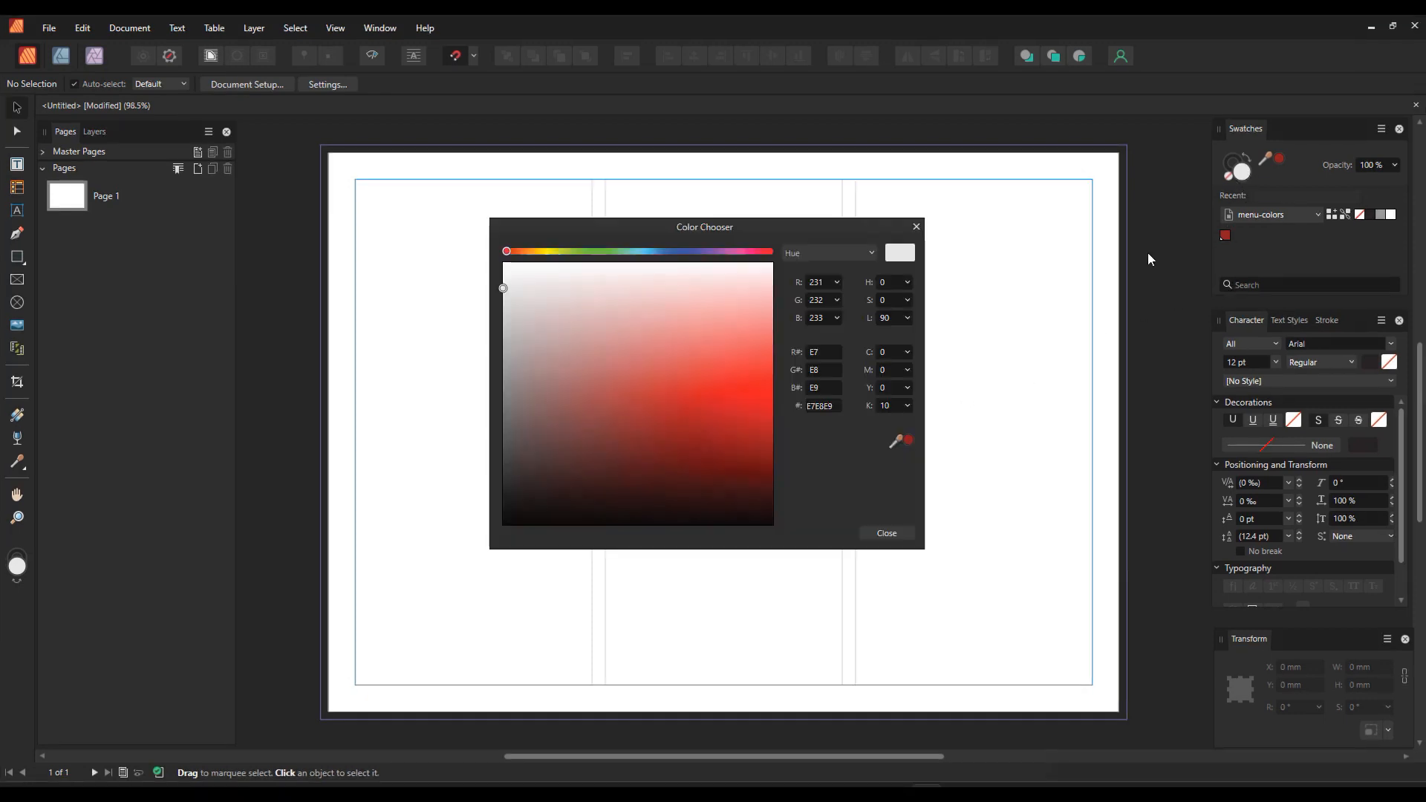
{"action": "left_click", "coordinate": [816, 406]}
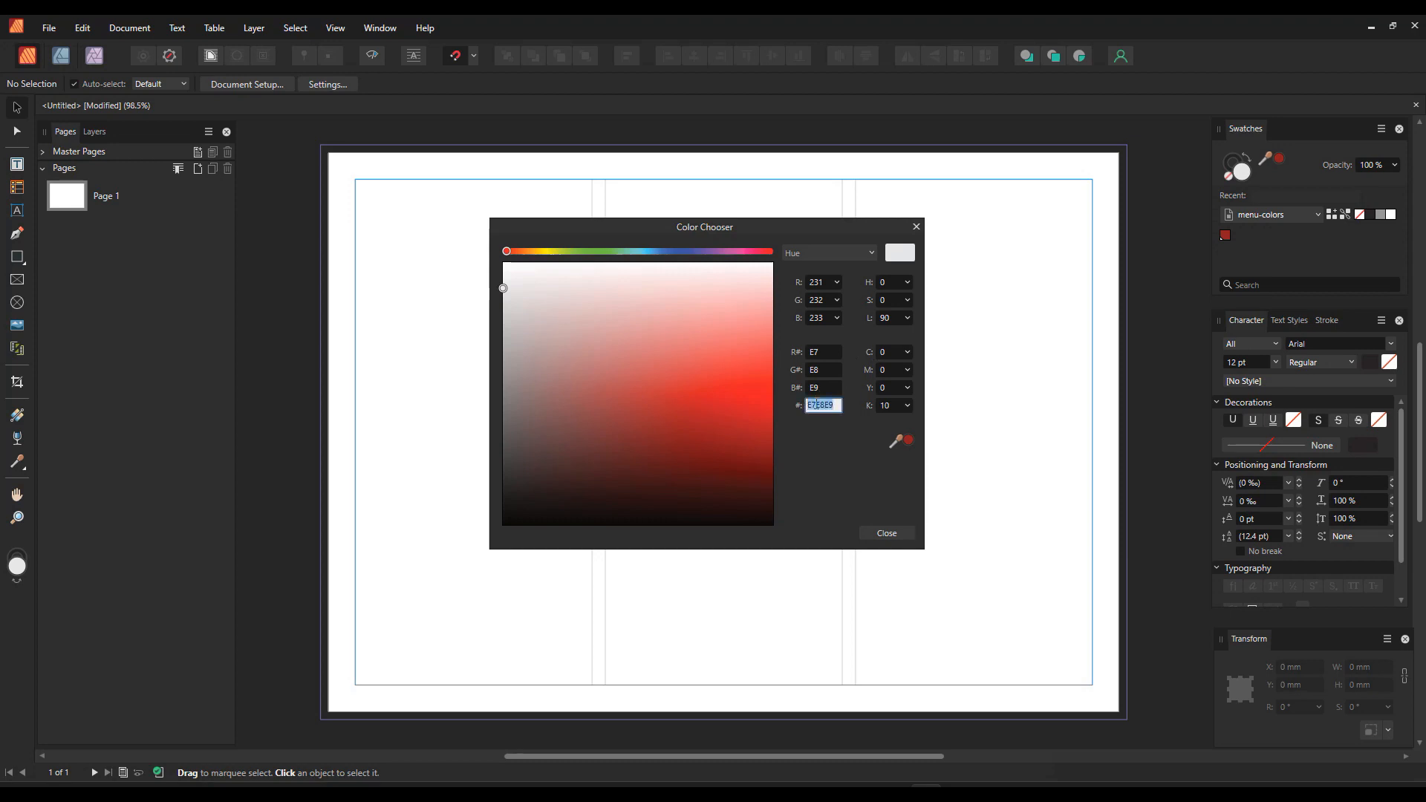
{"action": "key", "text": "super+v"}
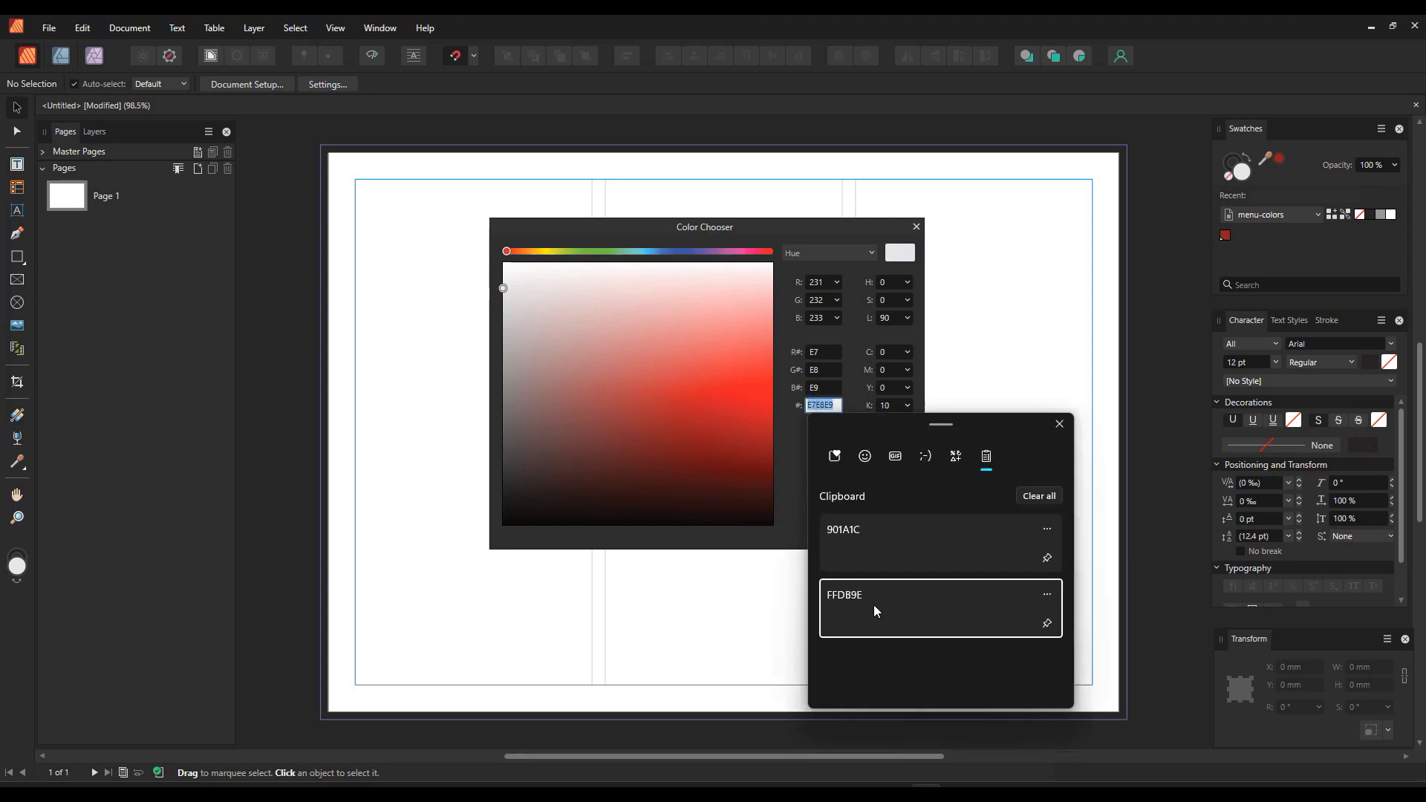
{"action": "left_click", "coordinate": [874, 604]}
{"action": "key", "text": "Return"}
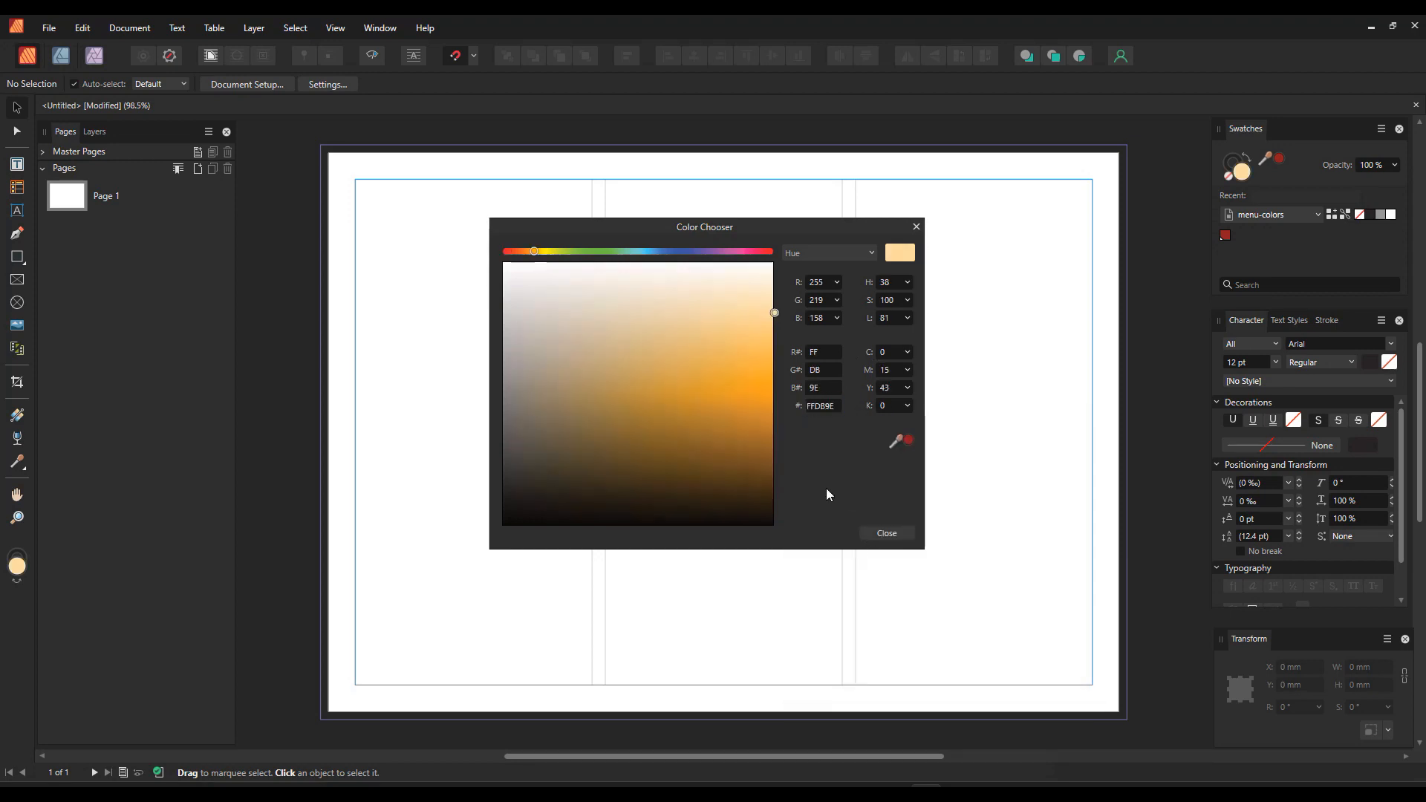
{"action": "left_click", "coordinate": [893, 529]}
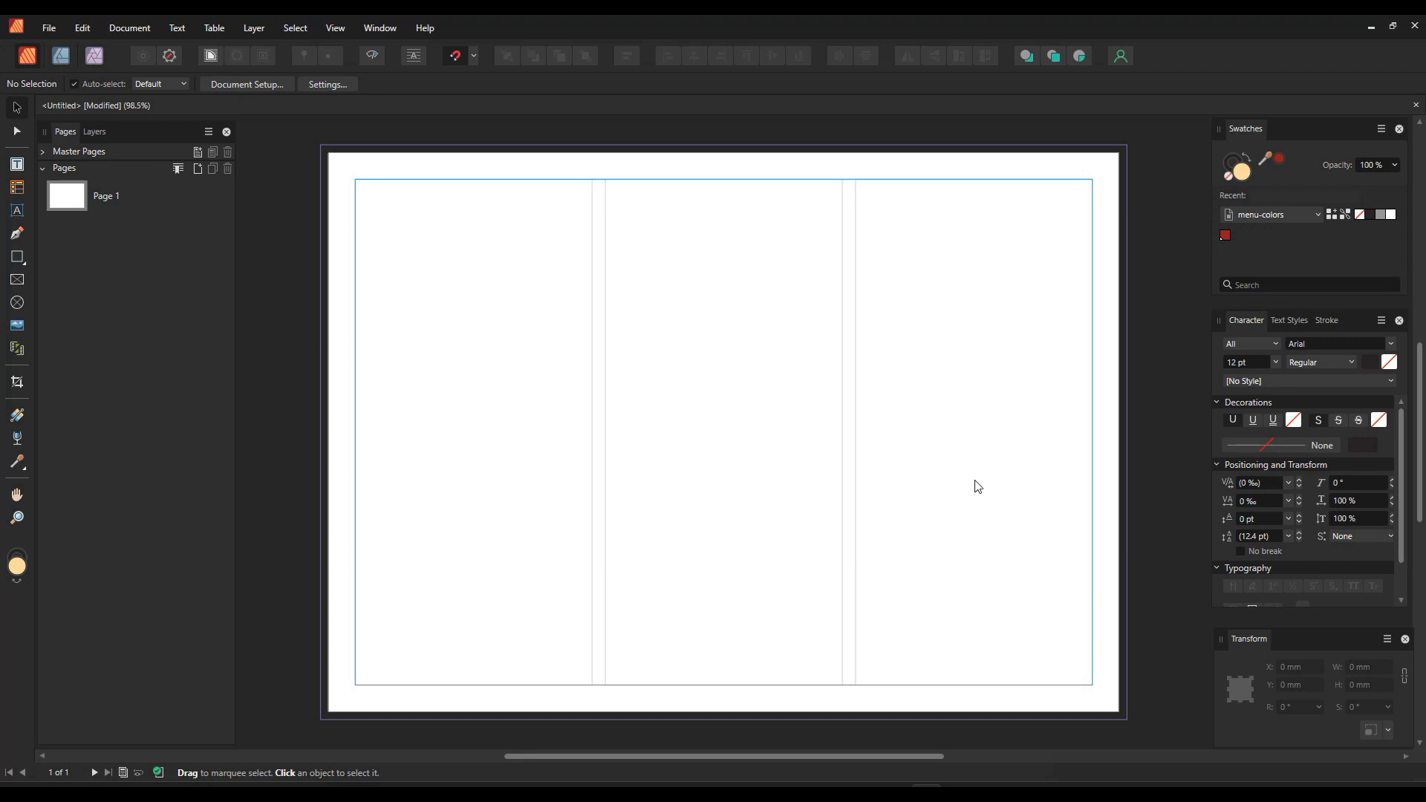
{"action": "left_click", "coordinate": [1345, 215]}
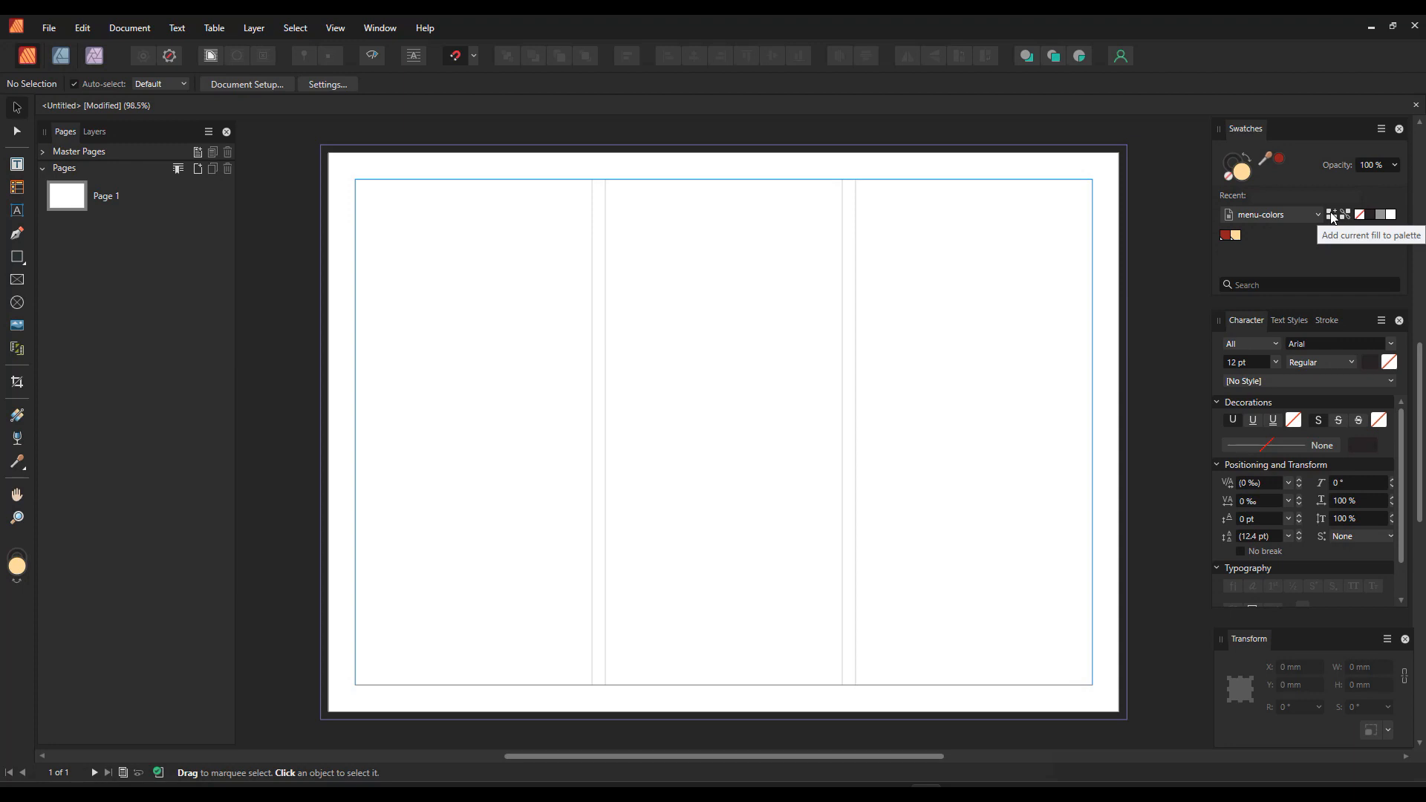
Step: Change the fill color to white, FFFFFF, and add it to the menu-colors palette
{"action": "double_click", "coordinate": [1245, 174]}
{"action": "left_click", "coordinate": [820, 405]}
{"action": "type", "text": "FFFFFF"}
{"action": "key", "text": "Return"}
{"action": "left_click", "coordinate": [890, 529]}
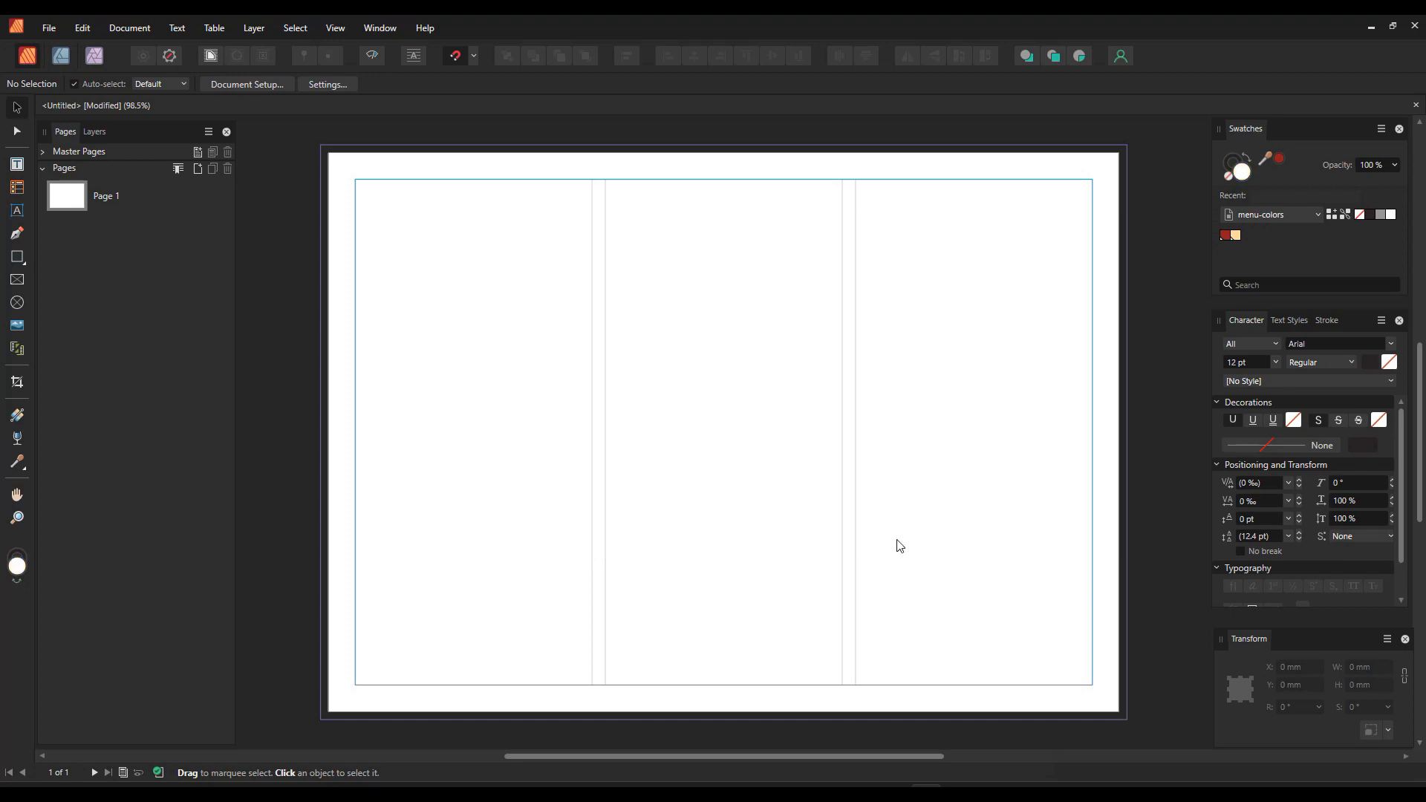
{"action": "left_click", "coordinate": [1344, 217]}
Step: Draw a 303 × 216 mm rectangle over the whole page including bleed and fill it with the red swatch
{"action": "left_click", "coordinate": [17, 257]}
{"action": "mouse_move", "coordinate": [321, 146]}
{"action": "left_mouse_down"}
{"action": "mouse_move", "coordinate": [933, 535]}
{"action": "mouse_move", "coordinate": [1048, 684]}
{"action": "mouse_move", "coordinate": [1078, 712]}
{"action": "mouse_move", "coordinate": [1127, 720]}
{"action": "left_mouse_up"}
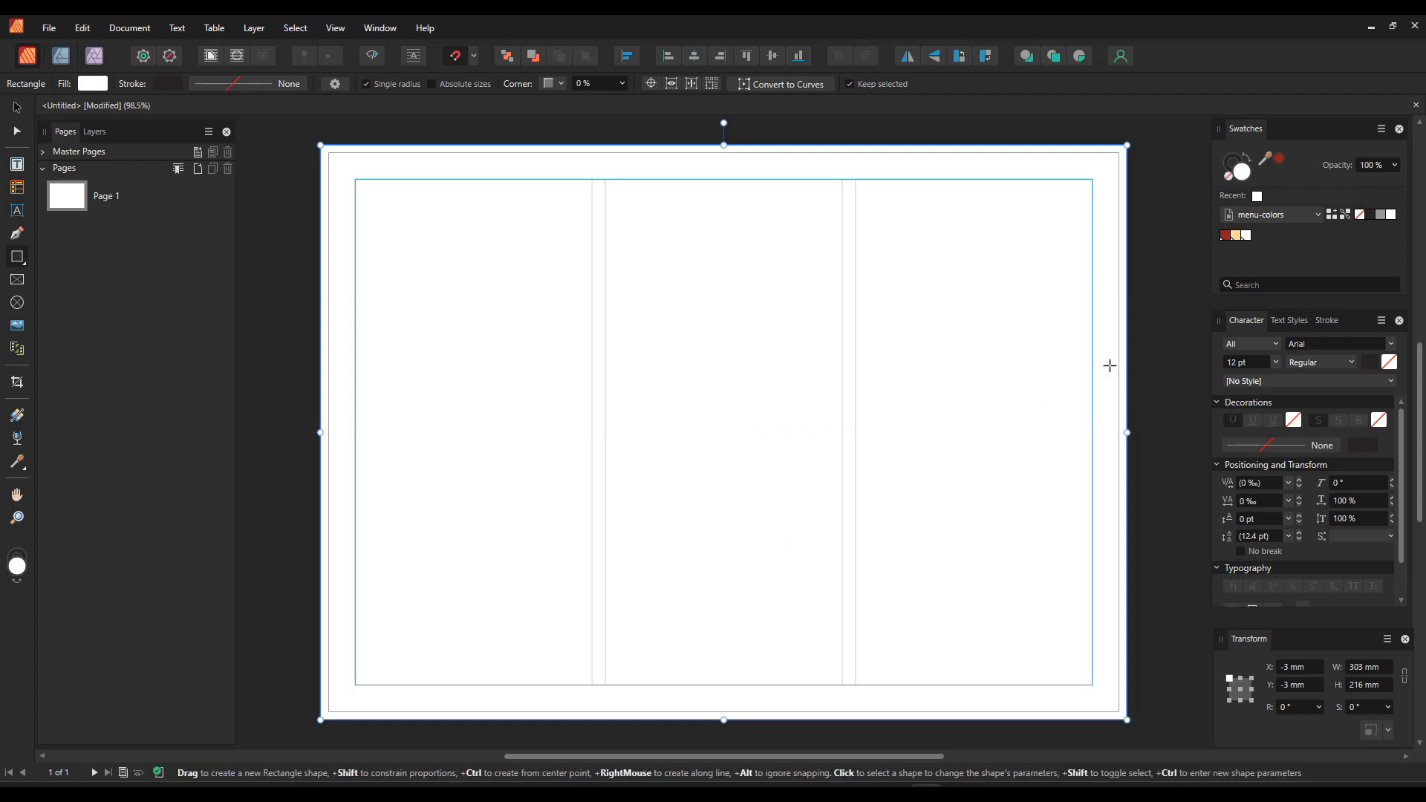
{"action": "left_click", "coordinate": [1226, 235]}
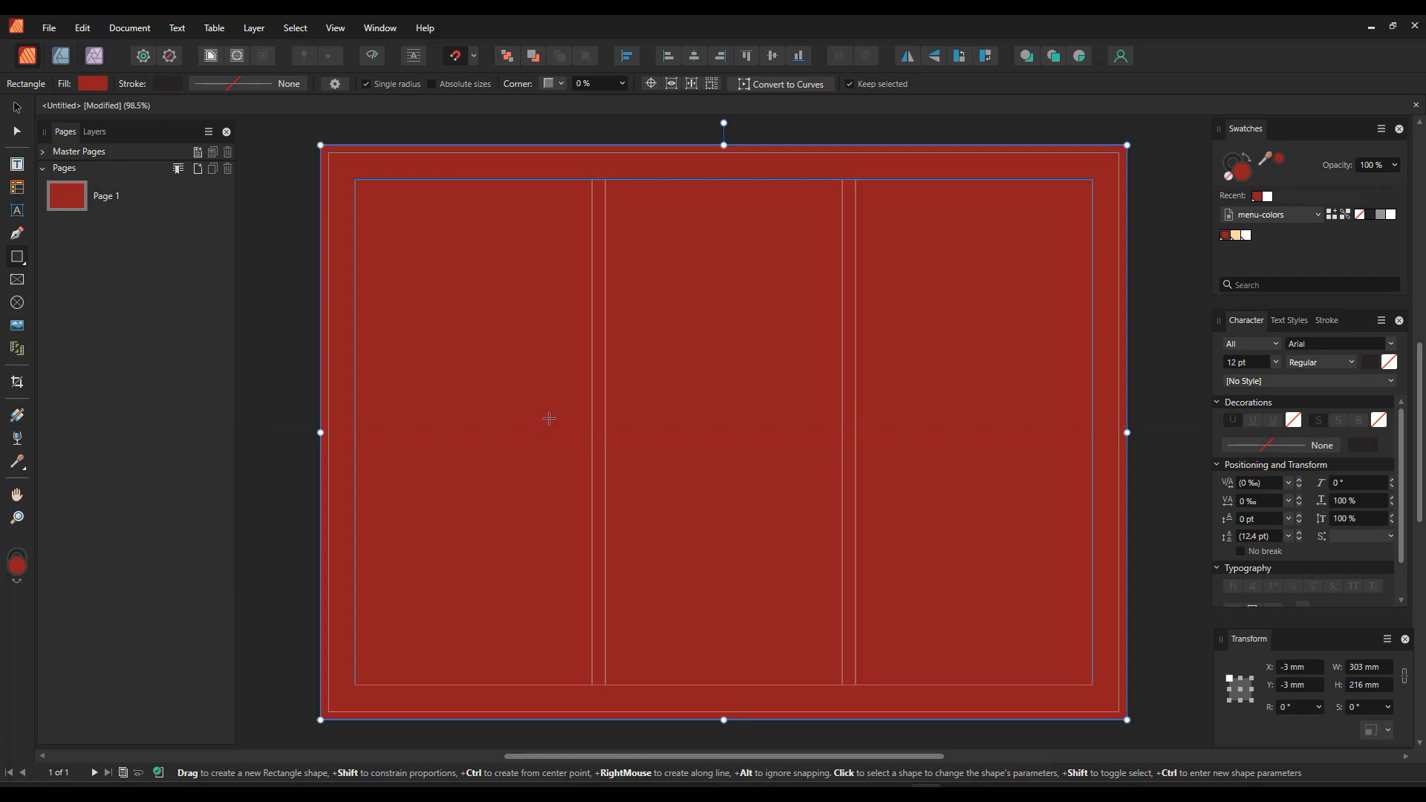
{"action": "left_click", "coordinate": [18, 109]}
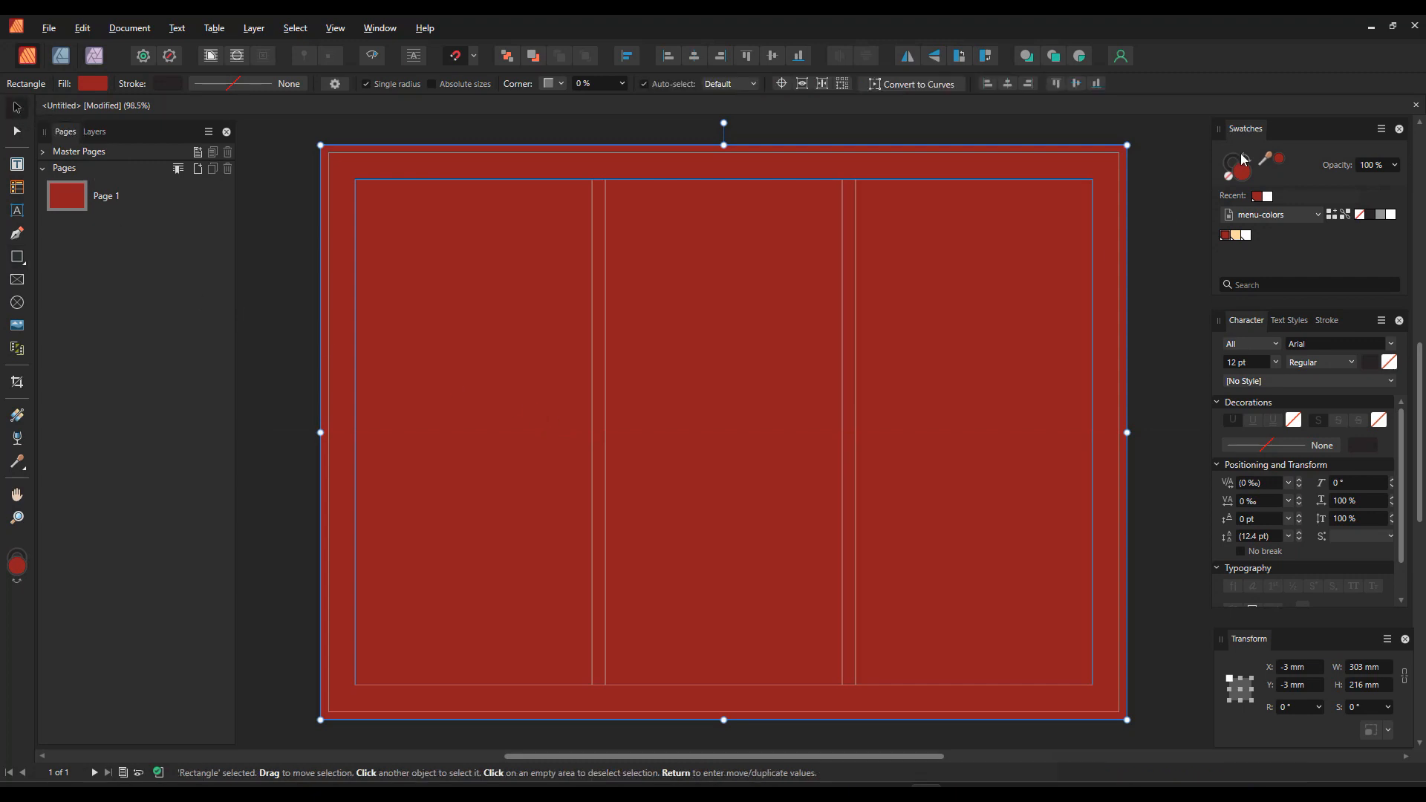
Step: Bring beverages_doodle.svg into the page from the Images folder inside the desktop's Restaurant Menu folder
{"action": "left_click", "coordinate": [1369, 29]}
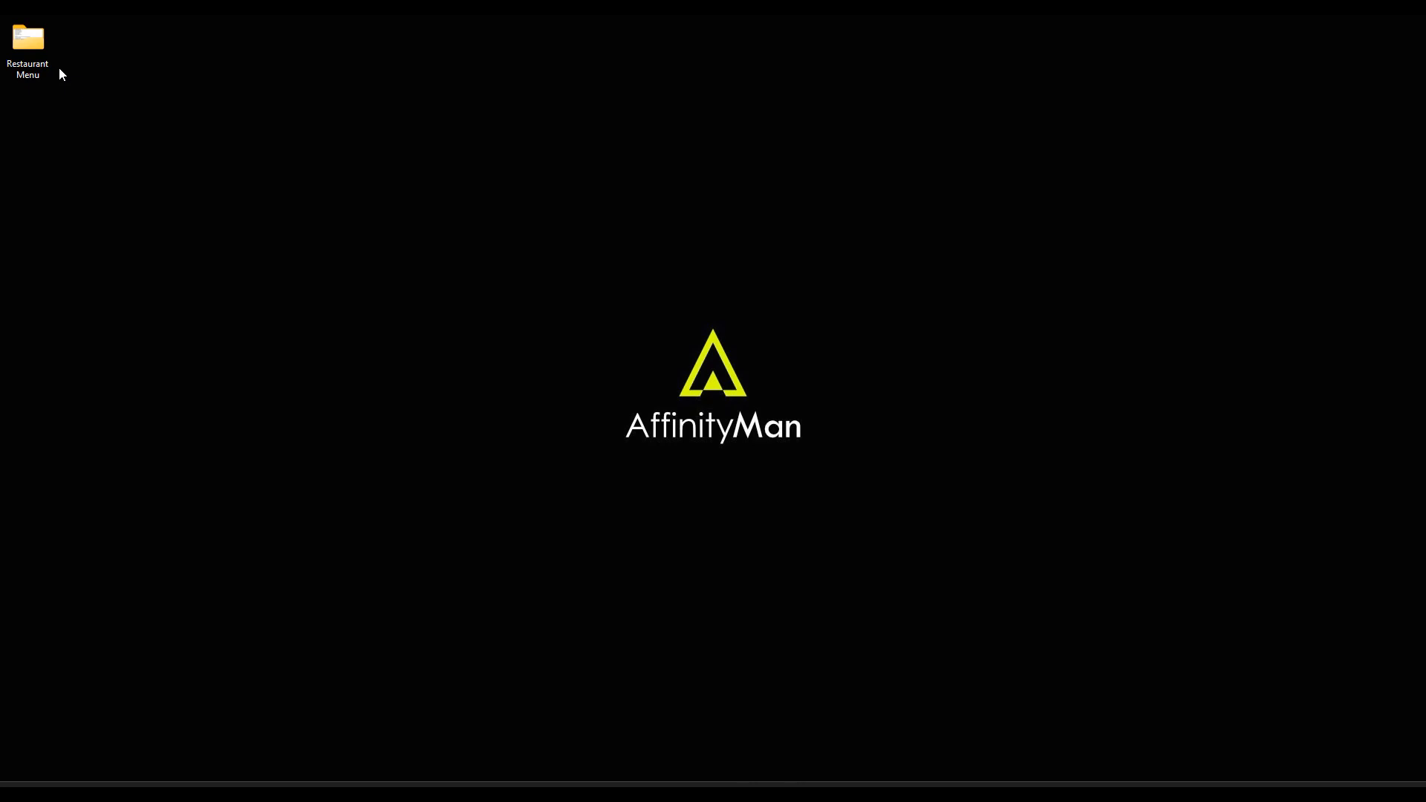
{"action": "double_click", "coordinate": [27, 56]}
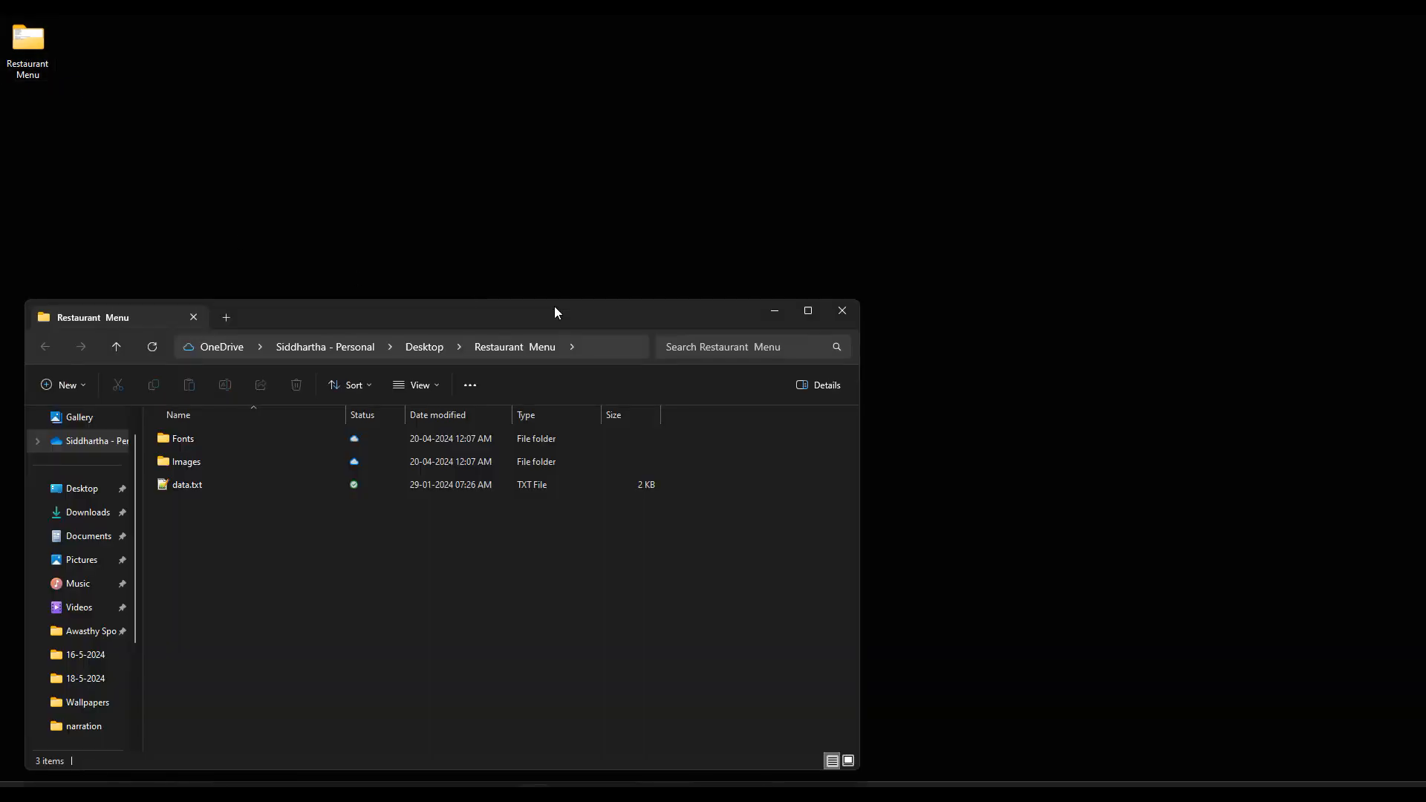
{"action": "double_click", "coordinate": [185, 462]}
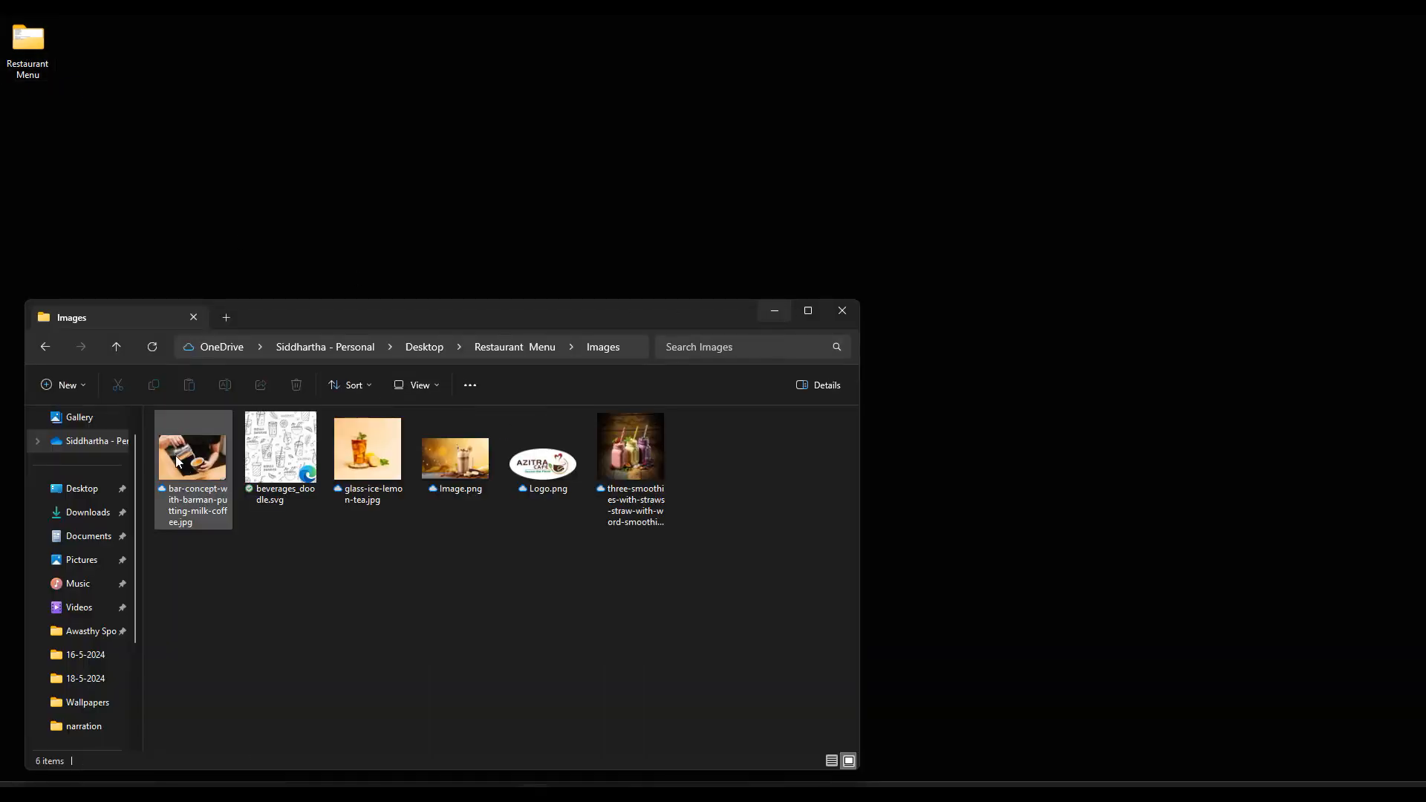
{"action": "left_click_drag", "start_coordinate": [270, 454], "coordinate": [872, 671]}
{"action": "left_click_drag", "start_coordinate": [735, 428], "coordinate": [734, 429]}
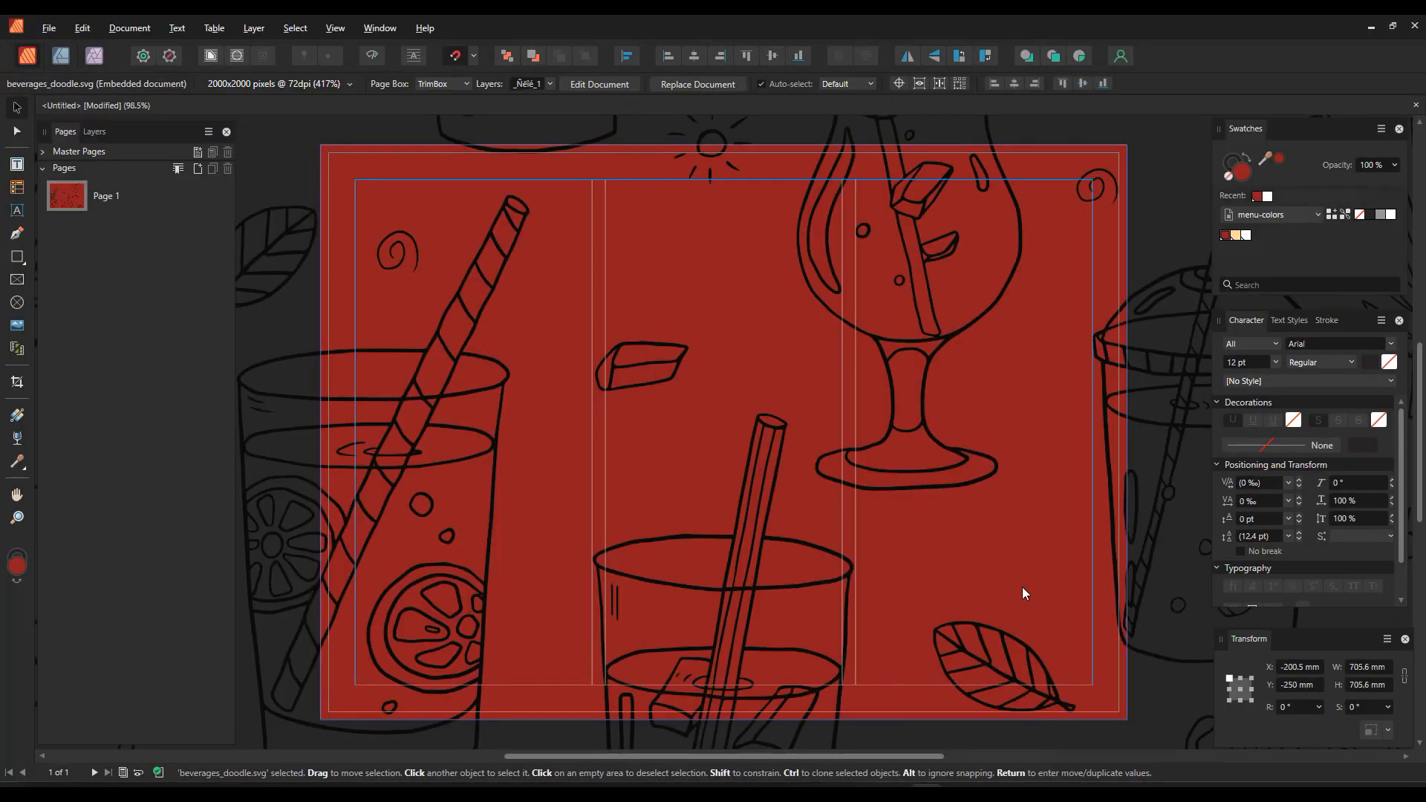
Step: Resize the placed beverages doodle proportionally about its center to 60 × 60 mm
{"action": "left_click", "coordinate": [1365, 667]}
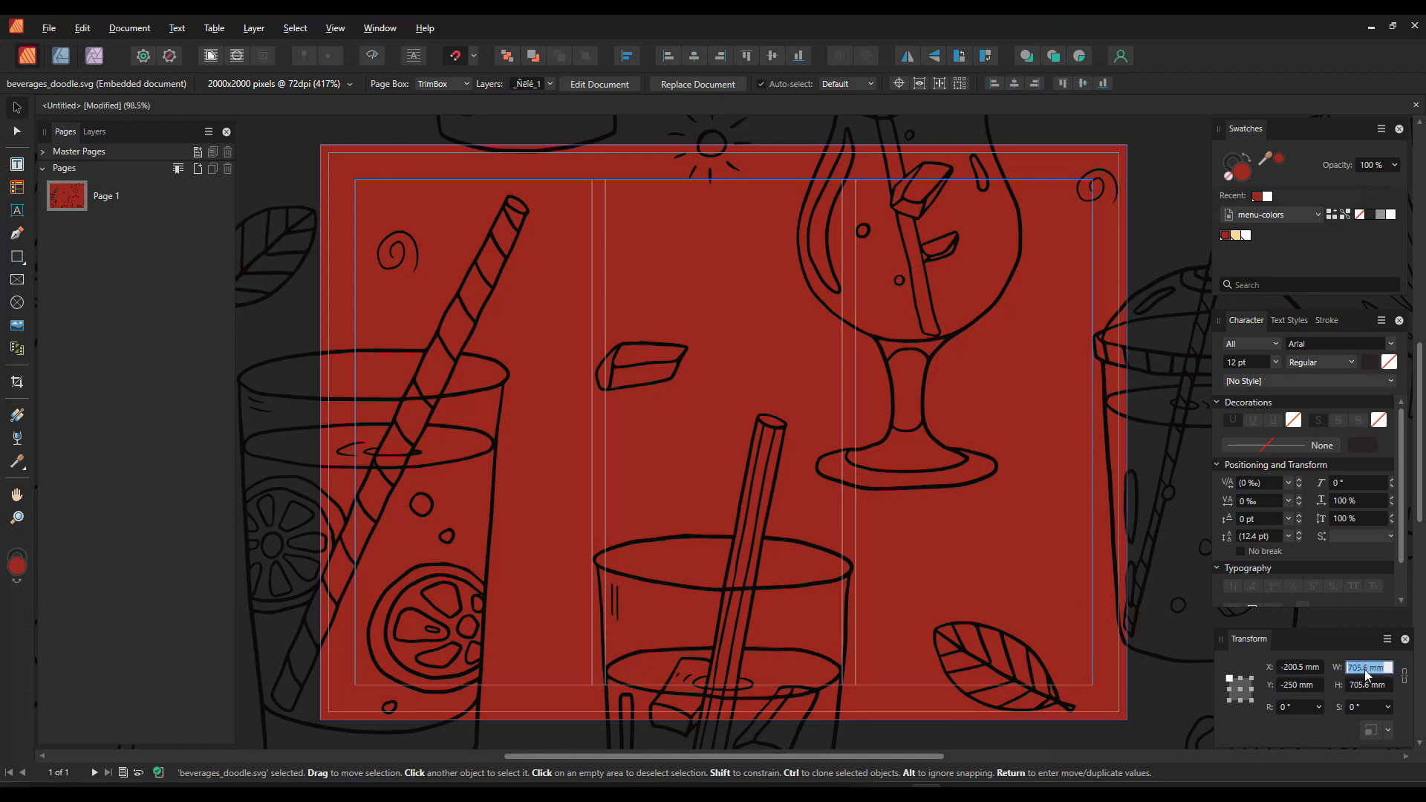
{"action": "left_click", "coordinate": [1405, 681]}
{"action": "left_click", "coordinate": [1242, 691]}
{"action": "left_click_drag", "start_coordinate": [1342, 671], "coordinate": [1081, 661]}
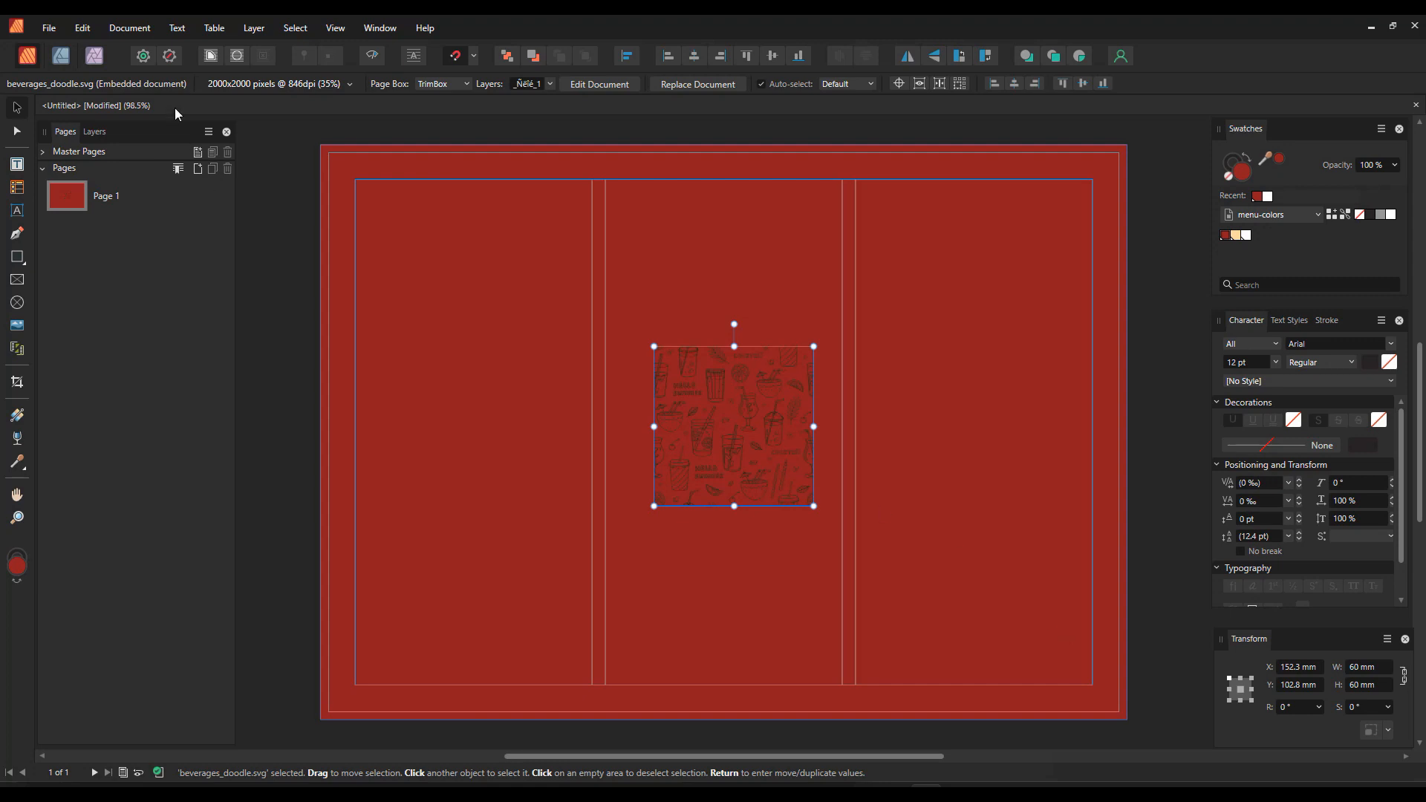
Step: Switch to the Photo persona and rasterize the beverages_doodle.svg layer
{"action": "left_click", "coordinate": [96, 56]}
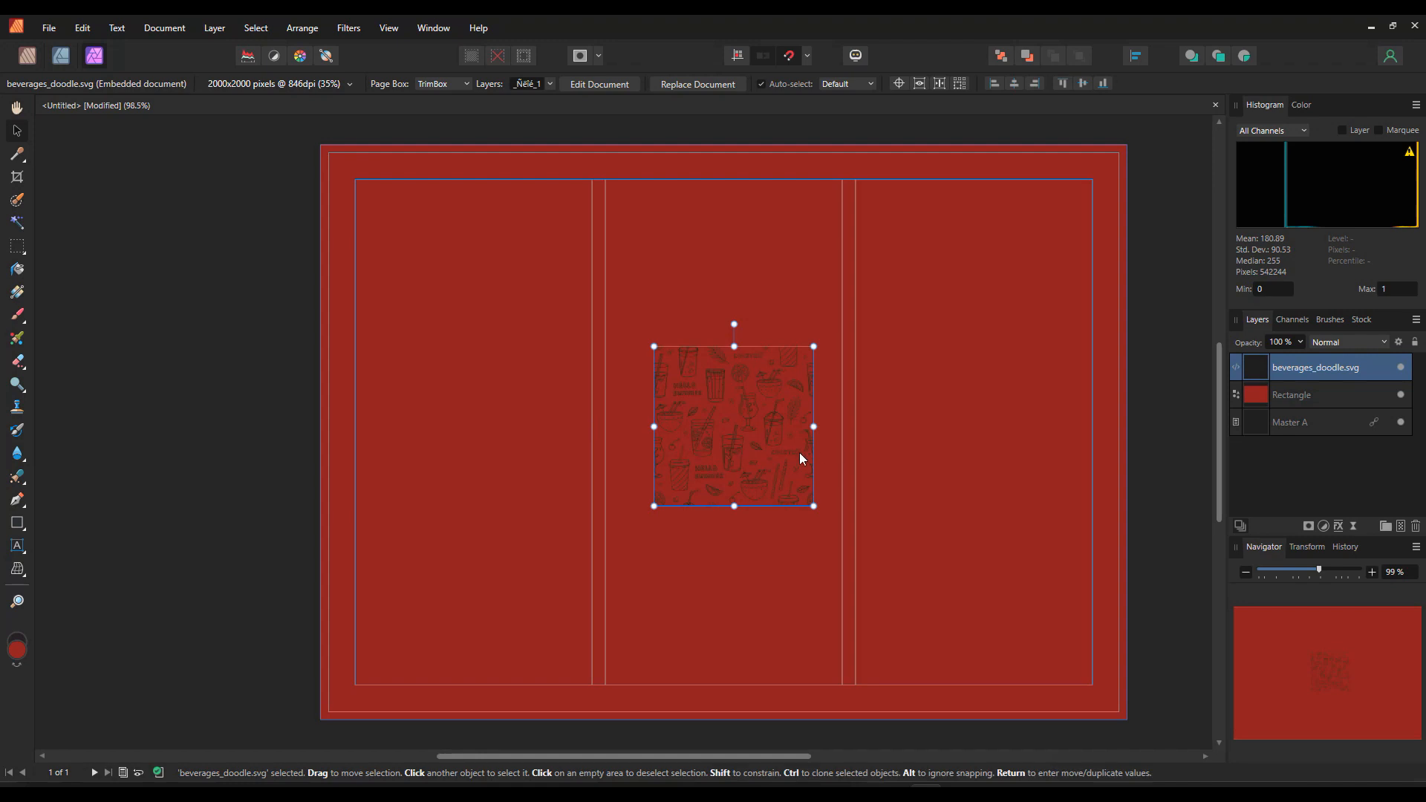
{"action": "right_click", "coordinate": [1304, 369]}
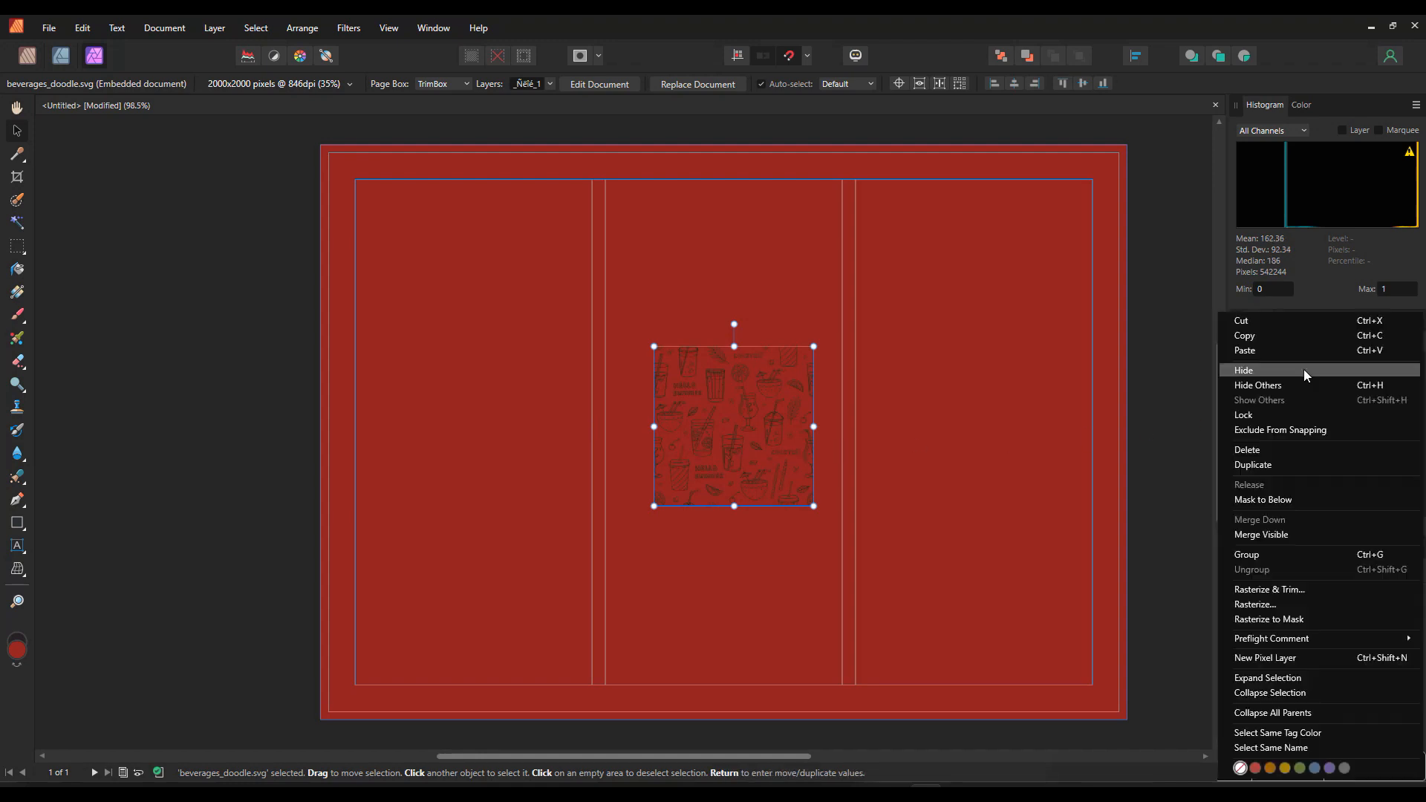
{"action": "left_click", "coordinate": [1273, 603]}
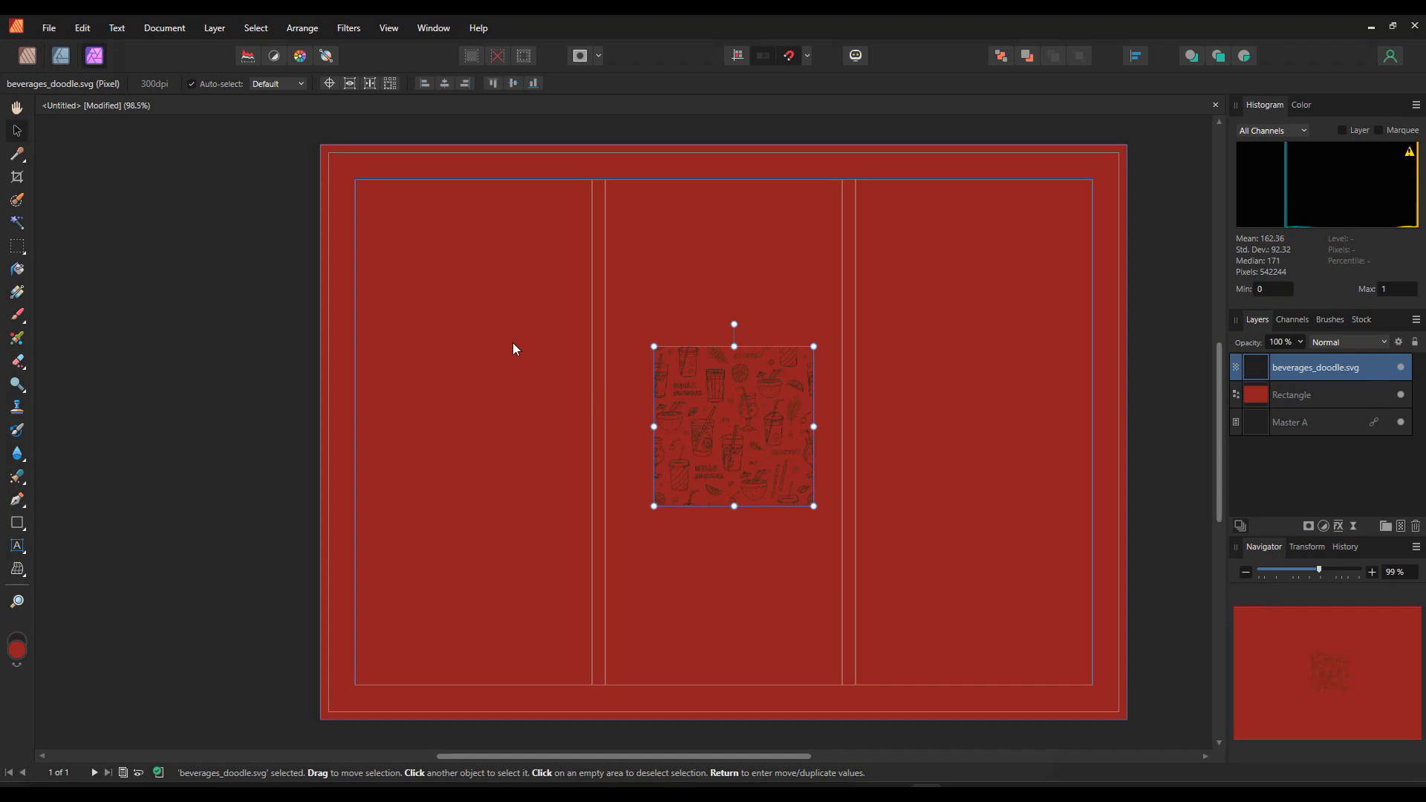
Step: Create a pattern layer from the rasterized doodle and delete the original beverages_doodle.svg layer
{"action": "left_click", "coordinate": [217, 30]}
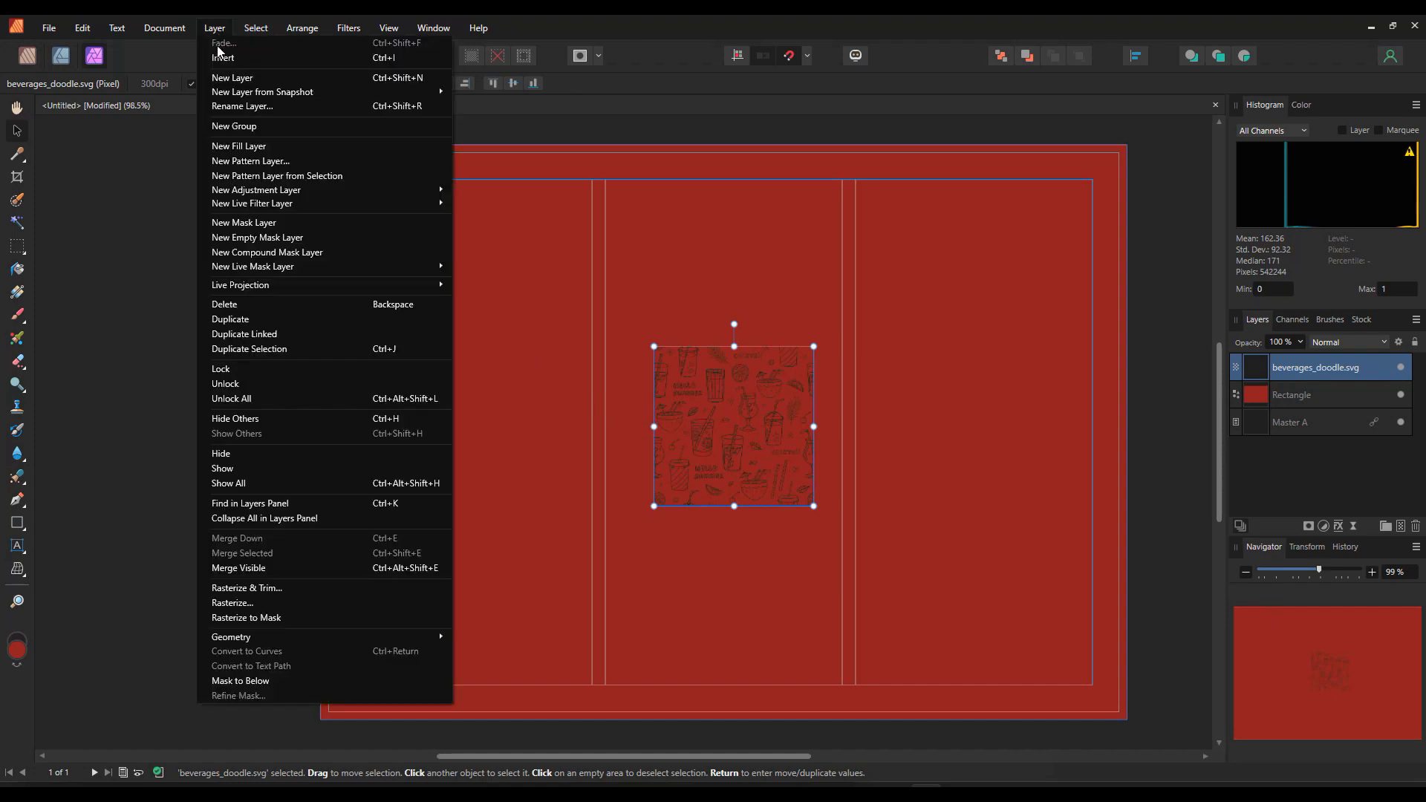
{"action": "left_click", "coordinate": [279, 176]}
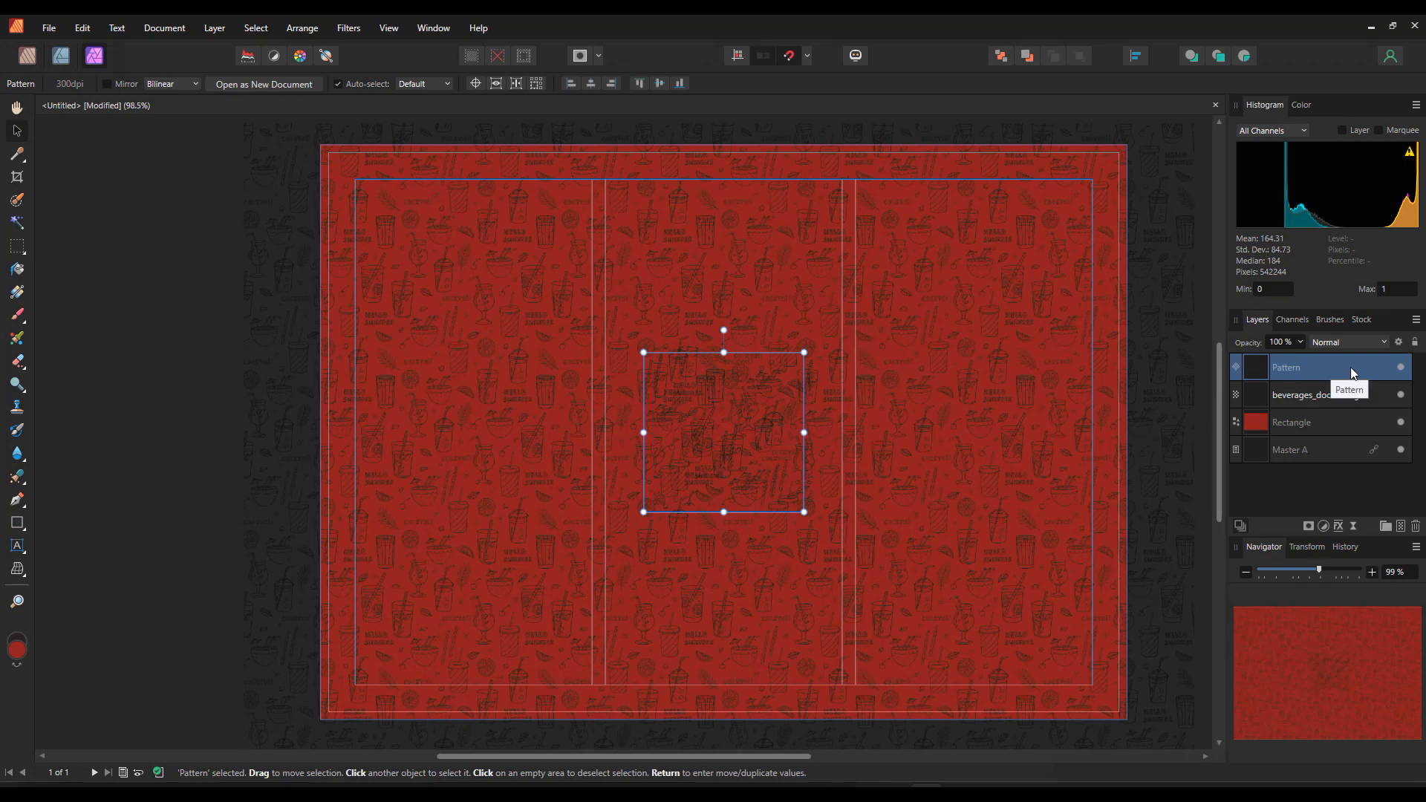
{"action": "left_click", "coordinate": [1348, 396]}
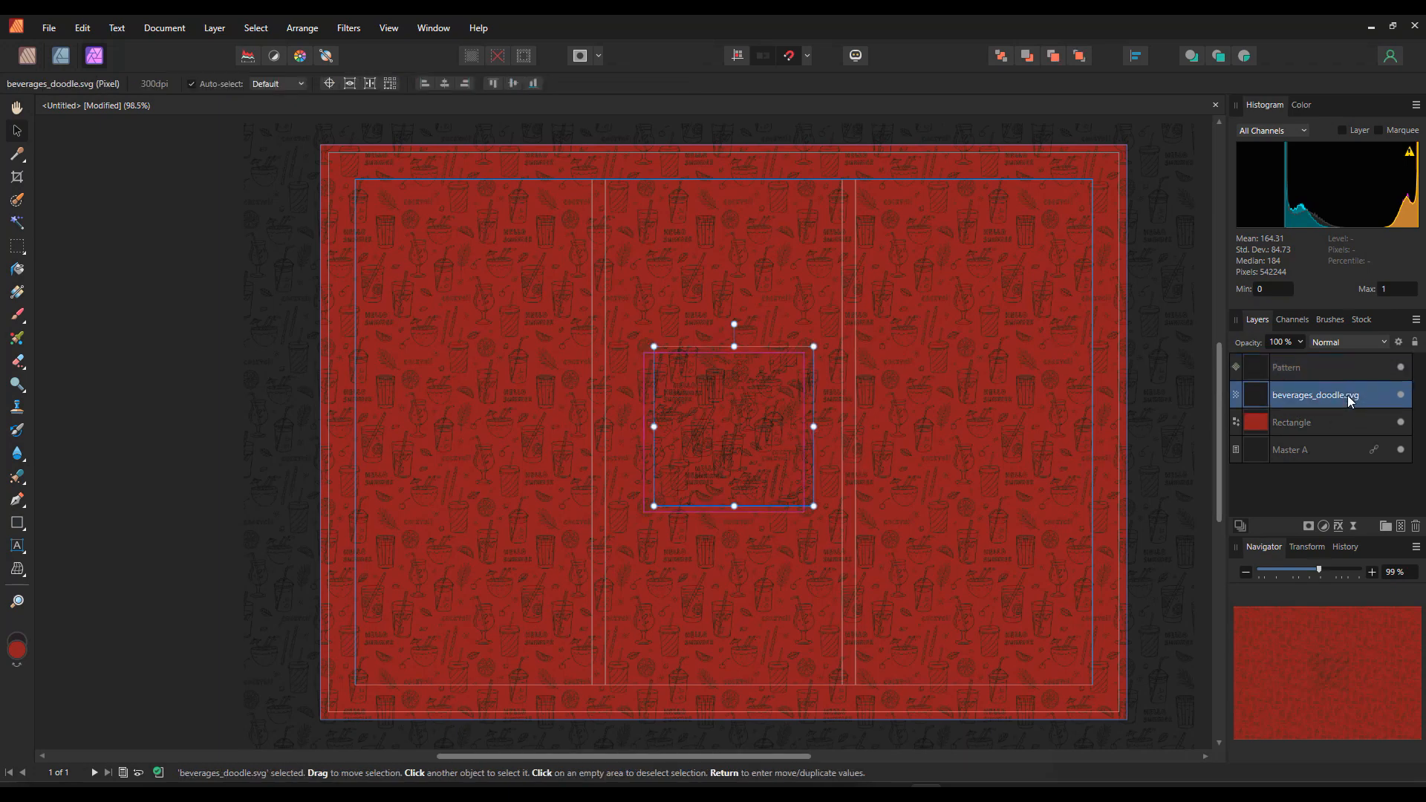
{"action": "key", "text": "Delete"}
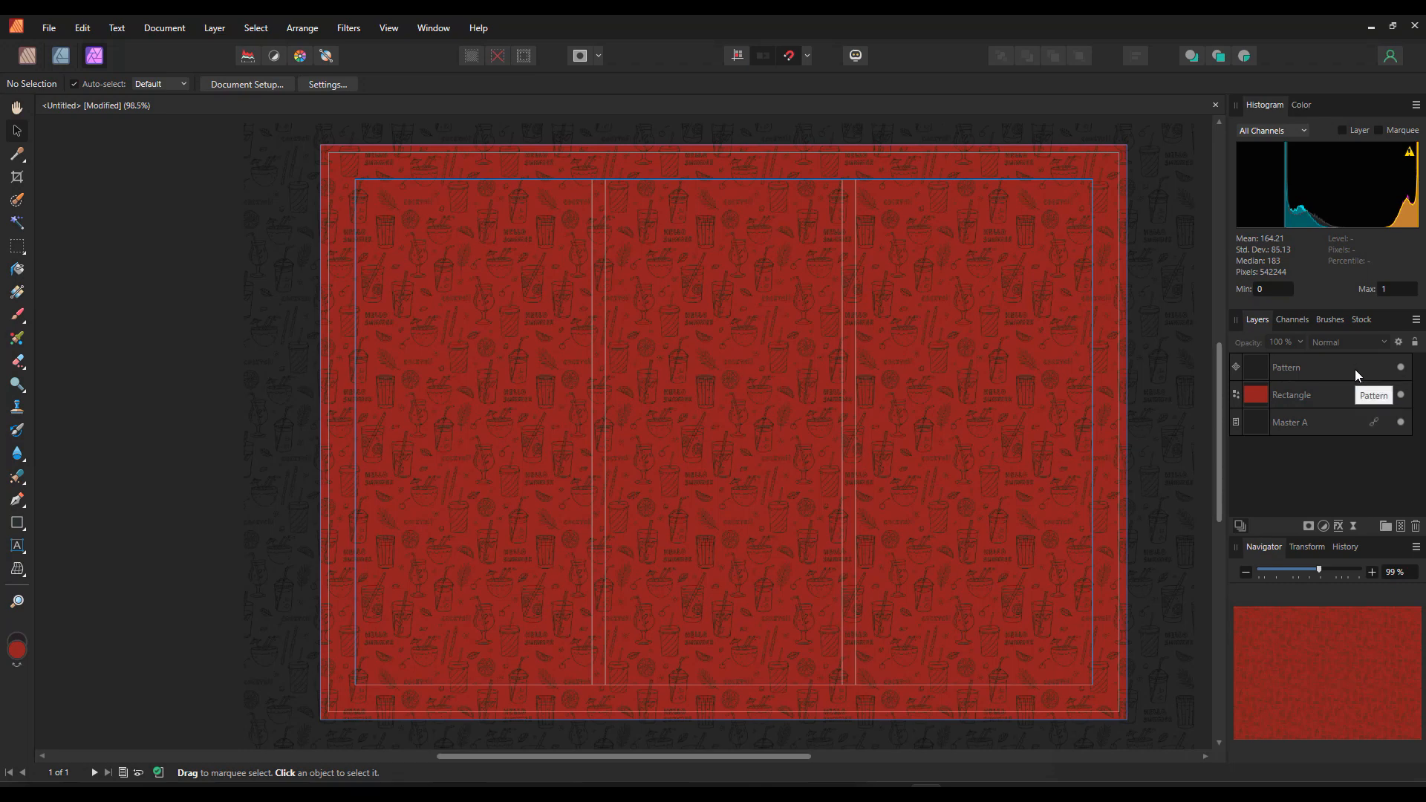
Step: Enlarge the pattern layer's tile slightly and center it on the page
{"action": "left_click", "coordinate": [1355, 369]}
{"action": "left_click_drag", "start_coordinate": [804, 511], "coordinate": [815, 524]}
{"action": "left_click_drag", "start_coordinate": [733, 422], "coordinate": [728, 416]}
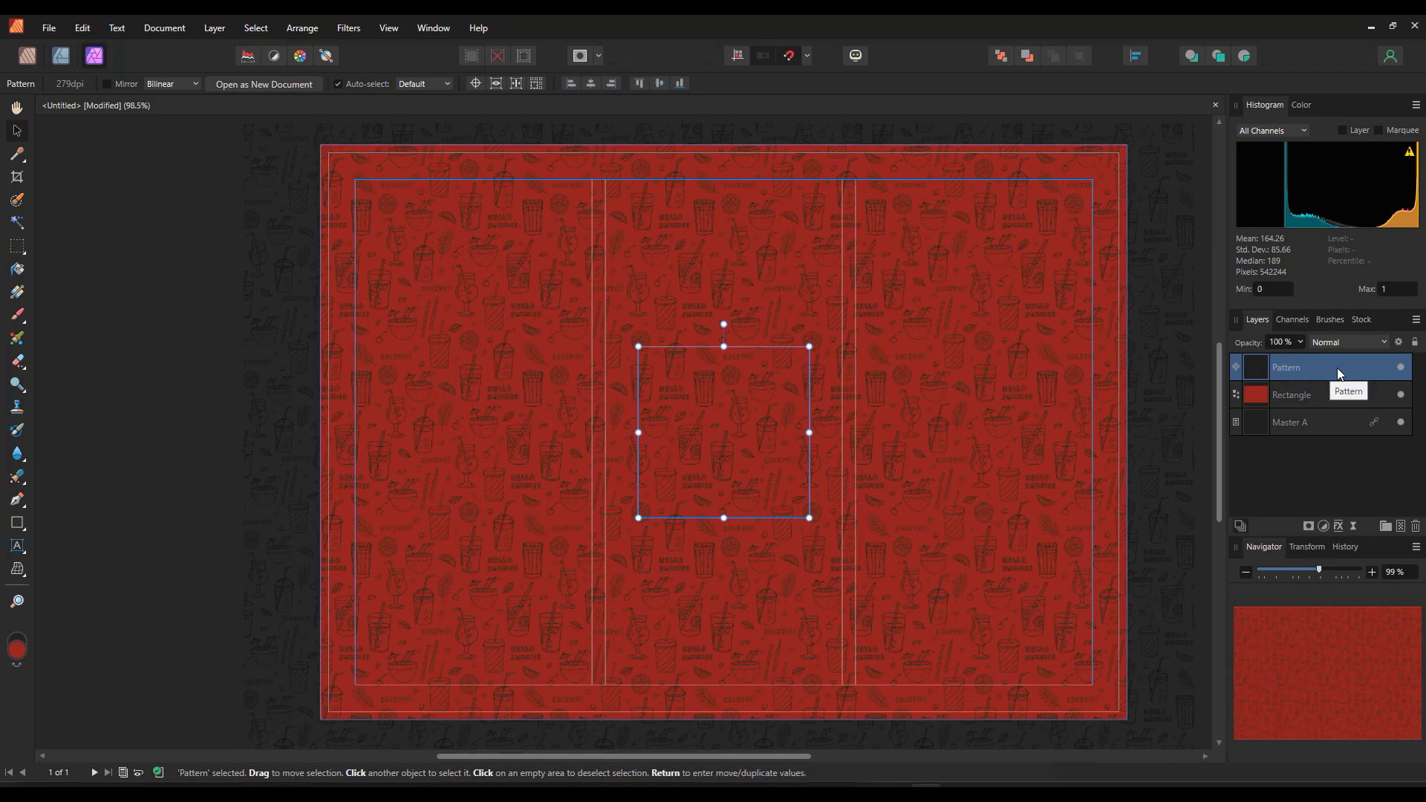
Step: Apply a Color Overlay effect to the pattern layer using the light peach swatch from the menu-colors palette
{"action": "left_click", "coordinate": [1339, 528]}
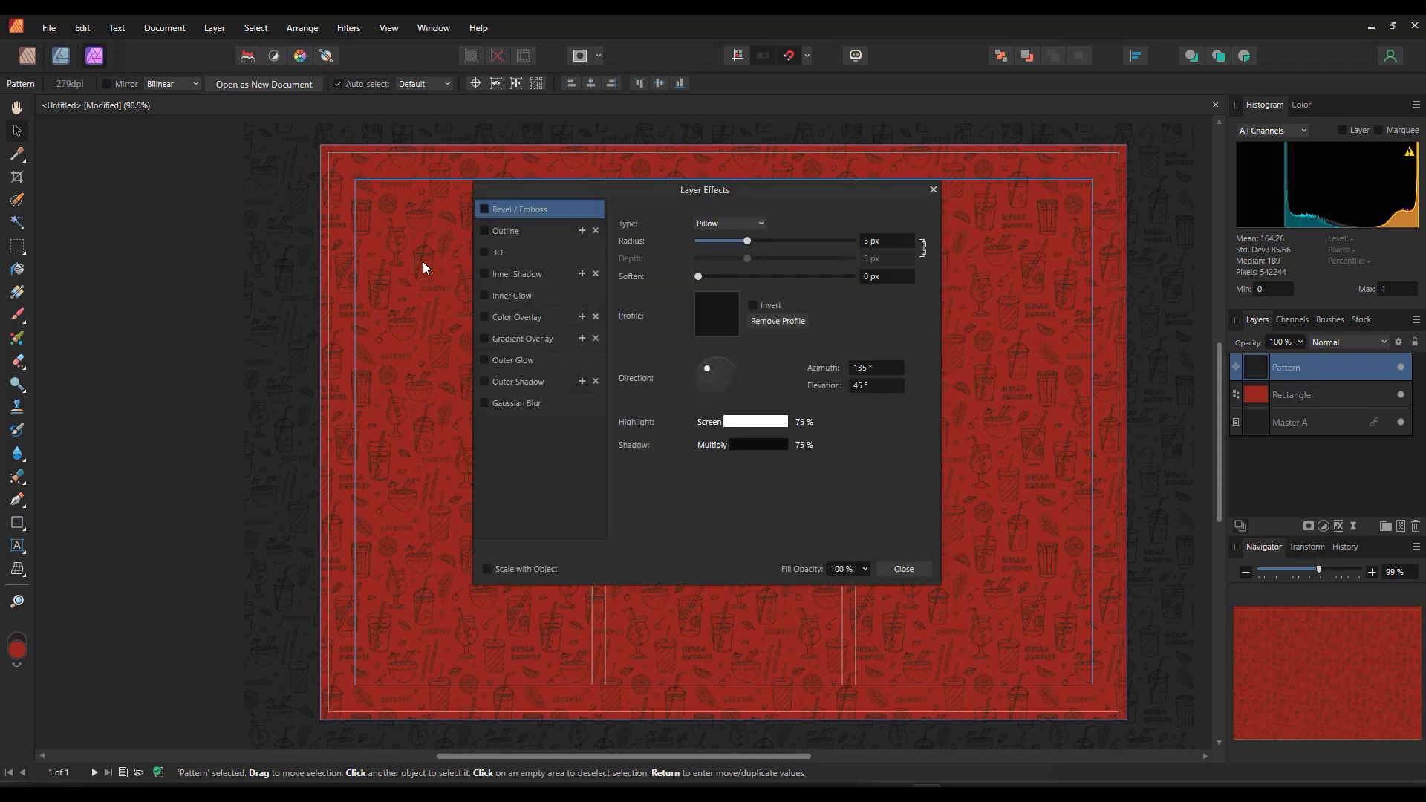
{"action": "left_click", "coordinate": [501, 316]}
{"action": "left_click", "coordinate": [484, 317]}
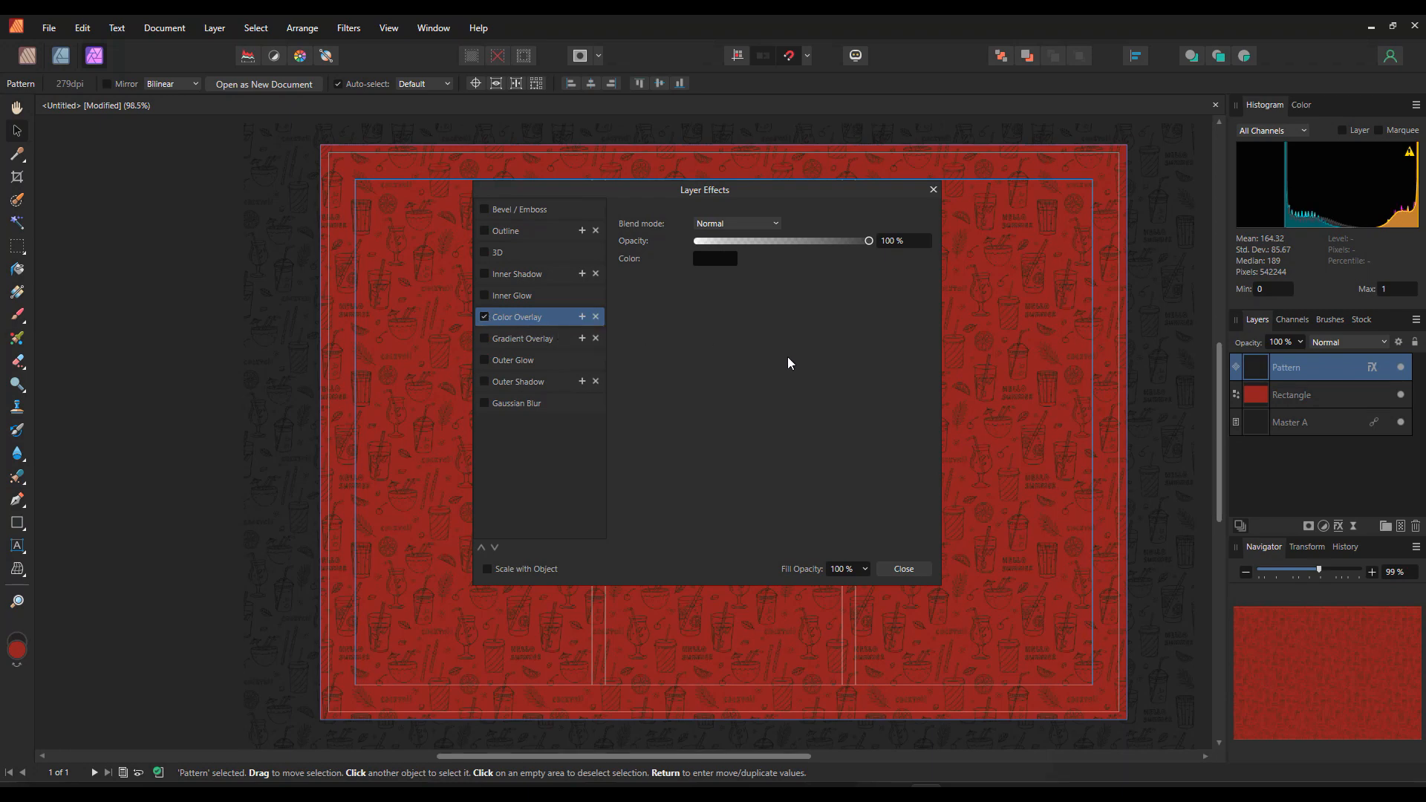
{"action": "left_click", "coordinate": [720, 260]}
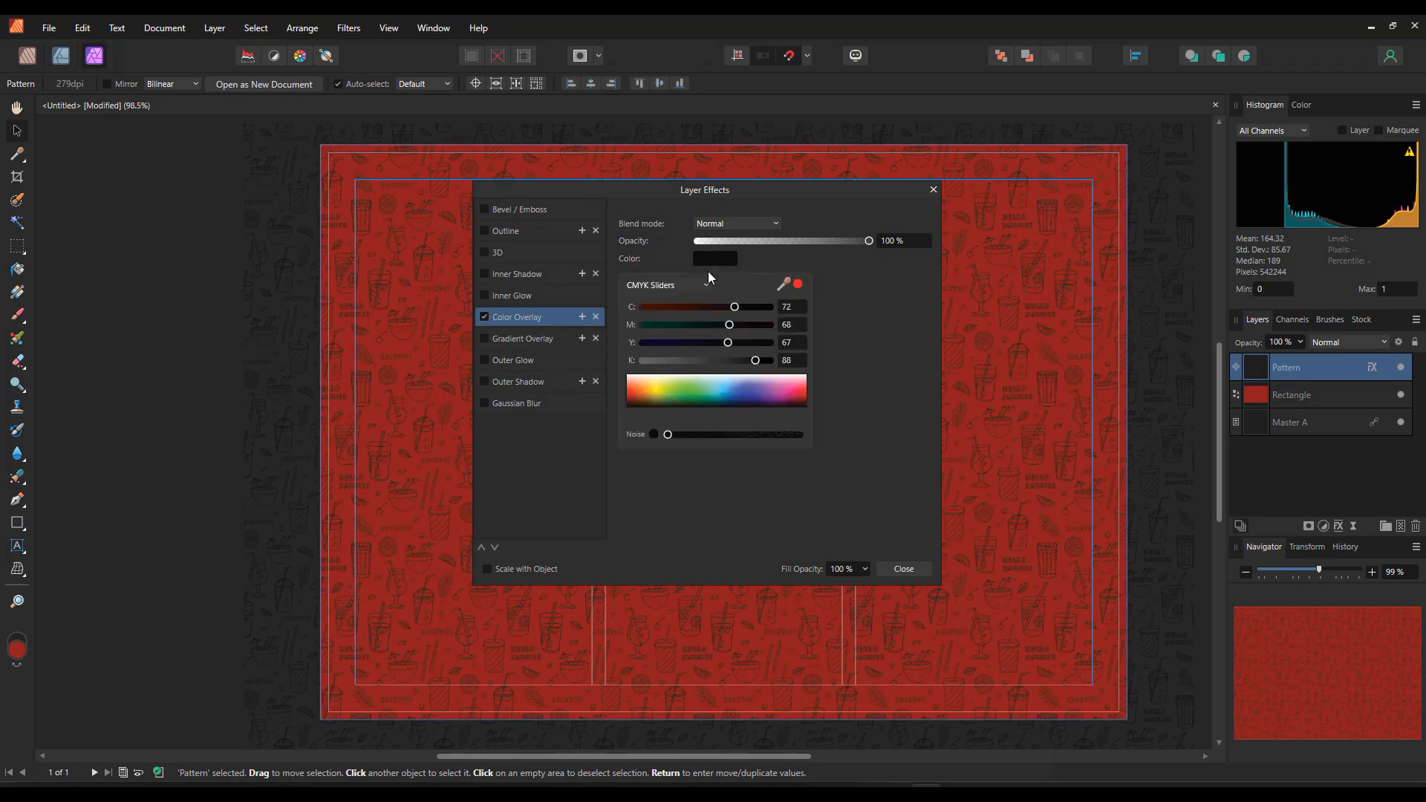
{"action": "left_click", "coordinate": [693, 285]}
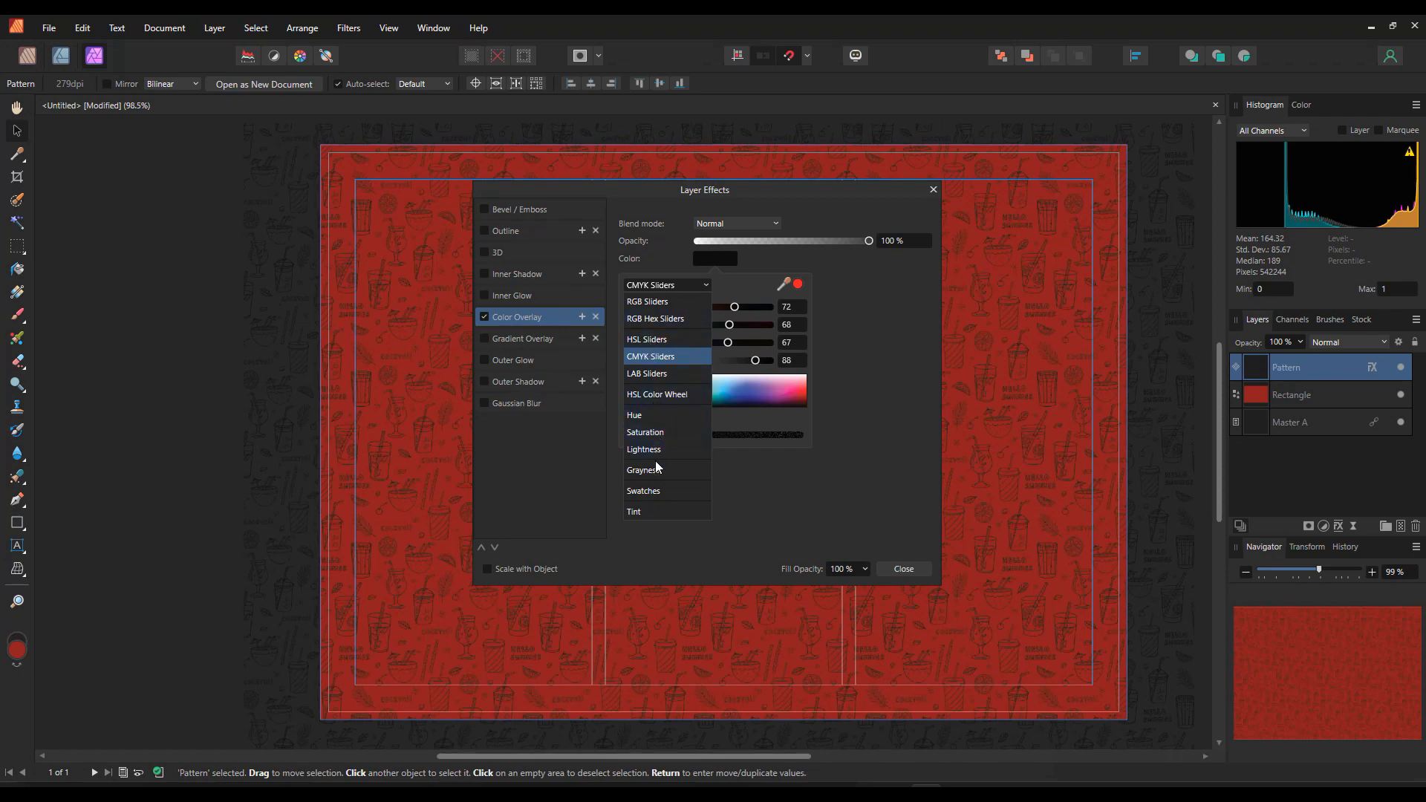
{"action": "left_click", "coordinate": [654, 491]}
{"action": "left_click", "coordinate": [641, 346]}
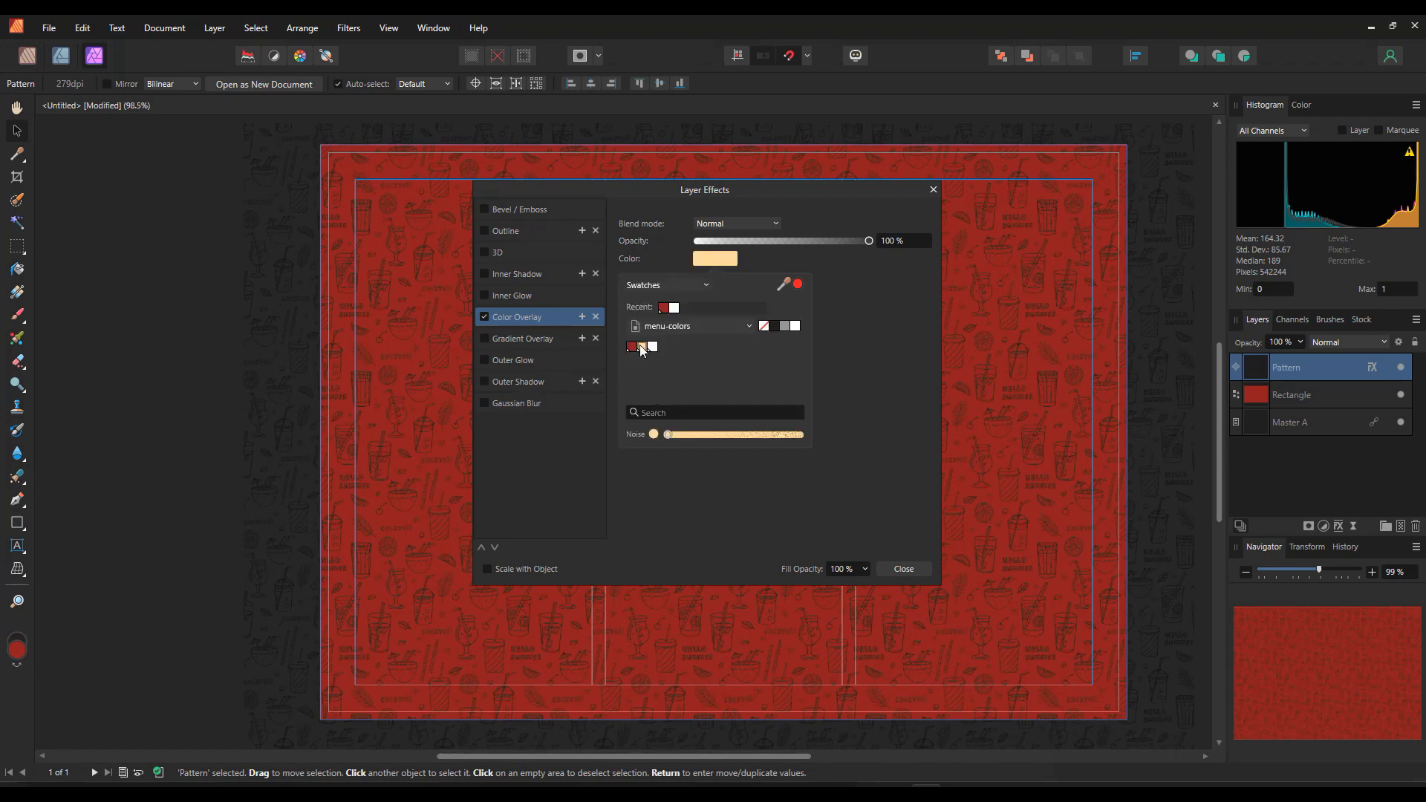
{"action": "left_click", "coordinate": [869, 524]}
{"action": "left_click", "coordinate": [904, 569]}
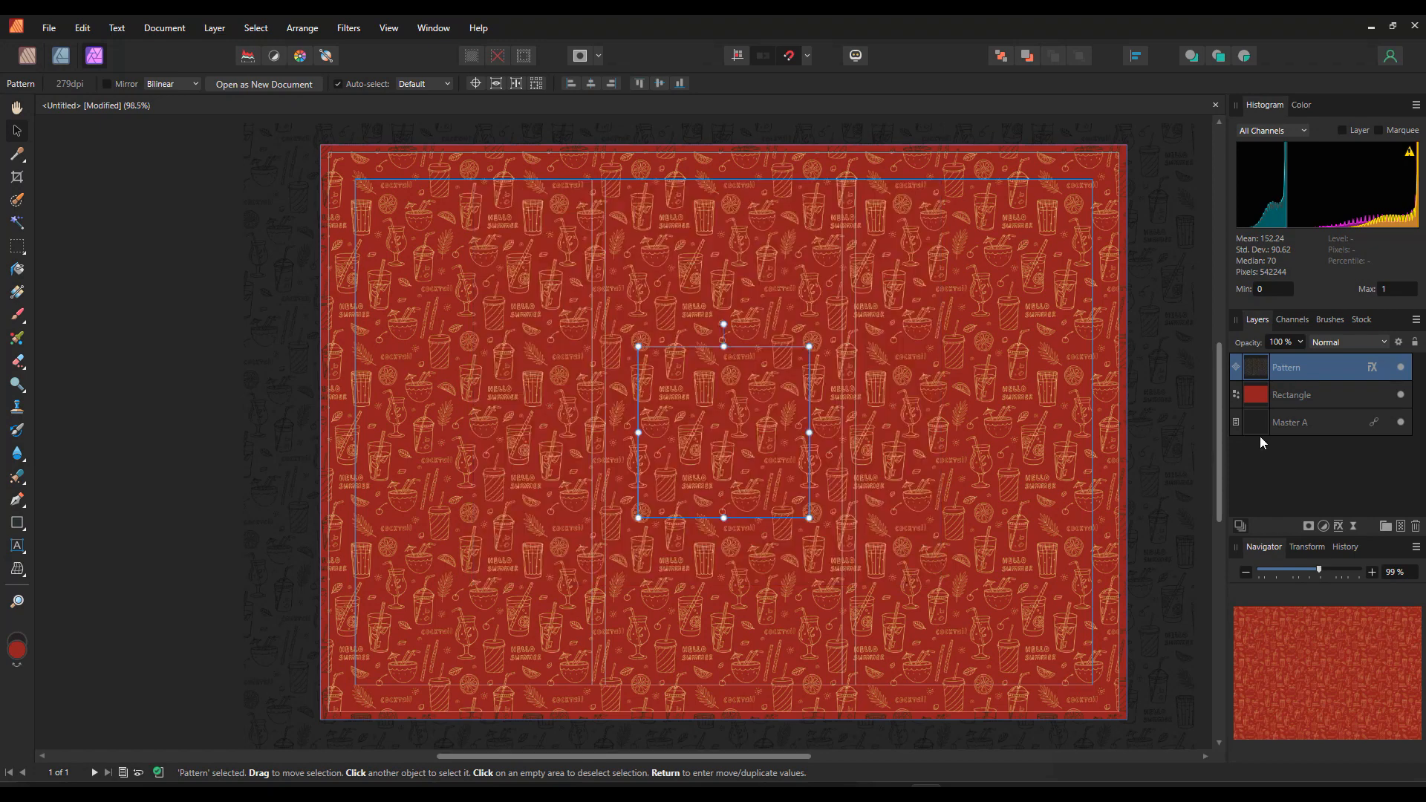
Step: Duplicate the red background rectangle and place the copy above the Pattern layer
{"action": "left_click", "coordinate": [1312, 395]}
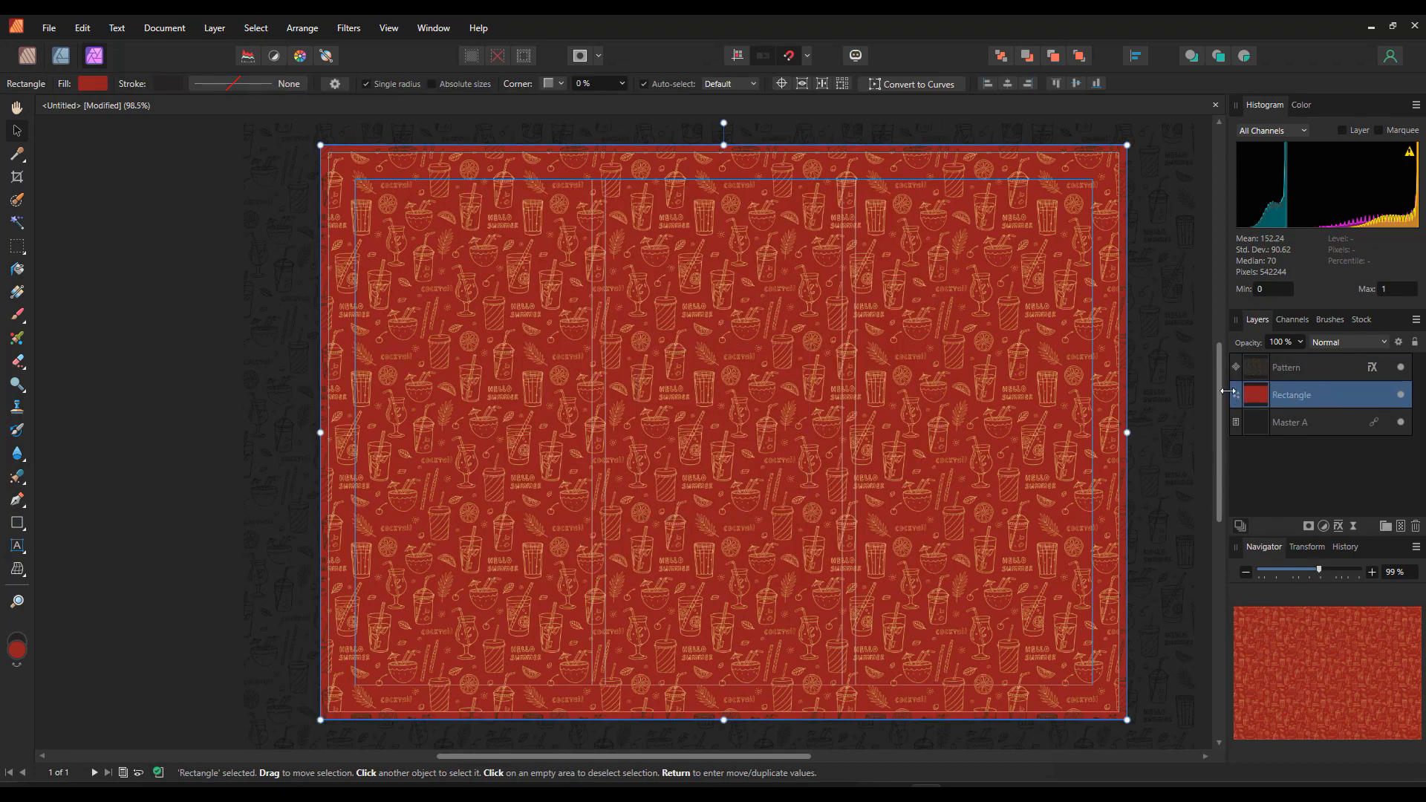
{"action": "key", "text": "ctrl+j"}
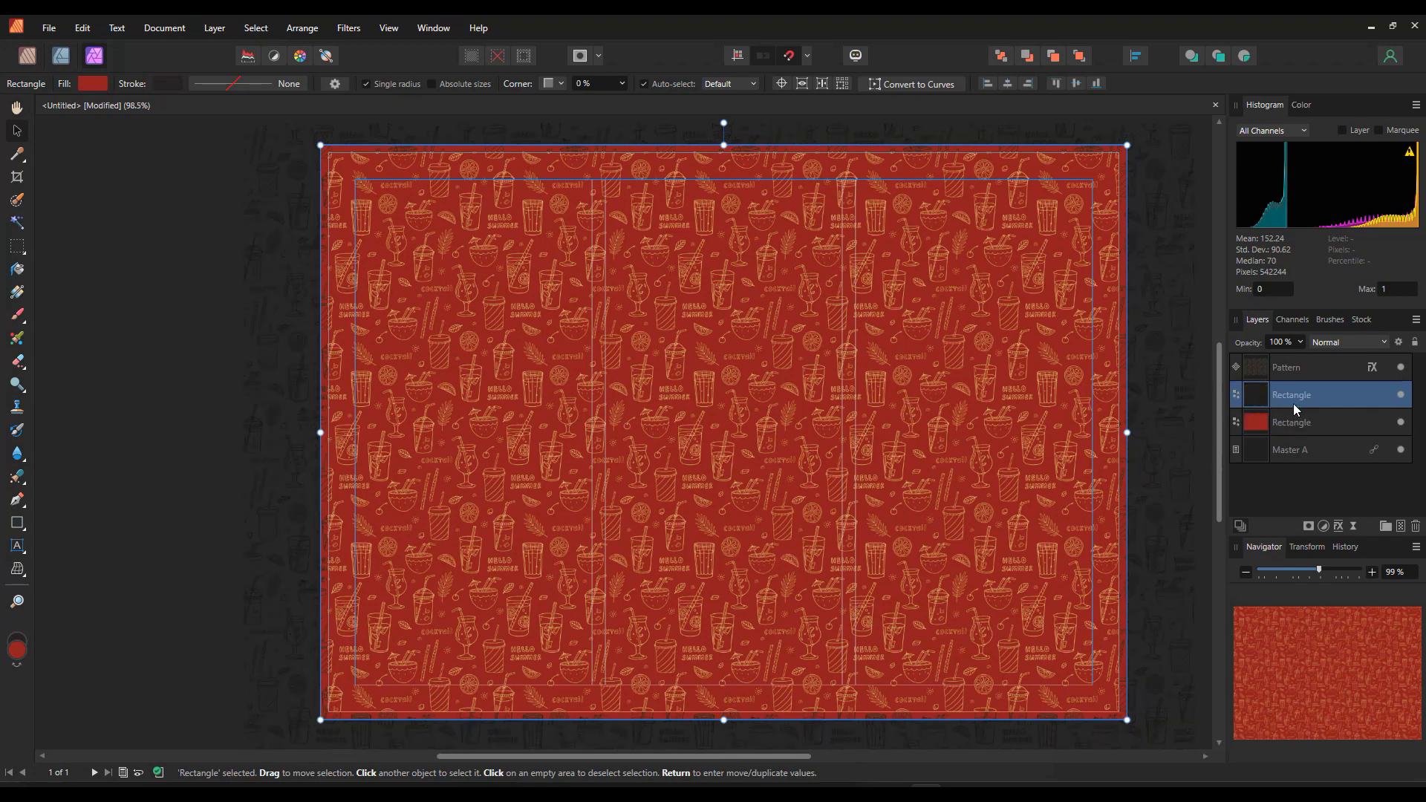
{"action": "left_click_drag", "start_coordinate": [1322, 402], "coordinate": [1325, 358]}
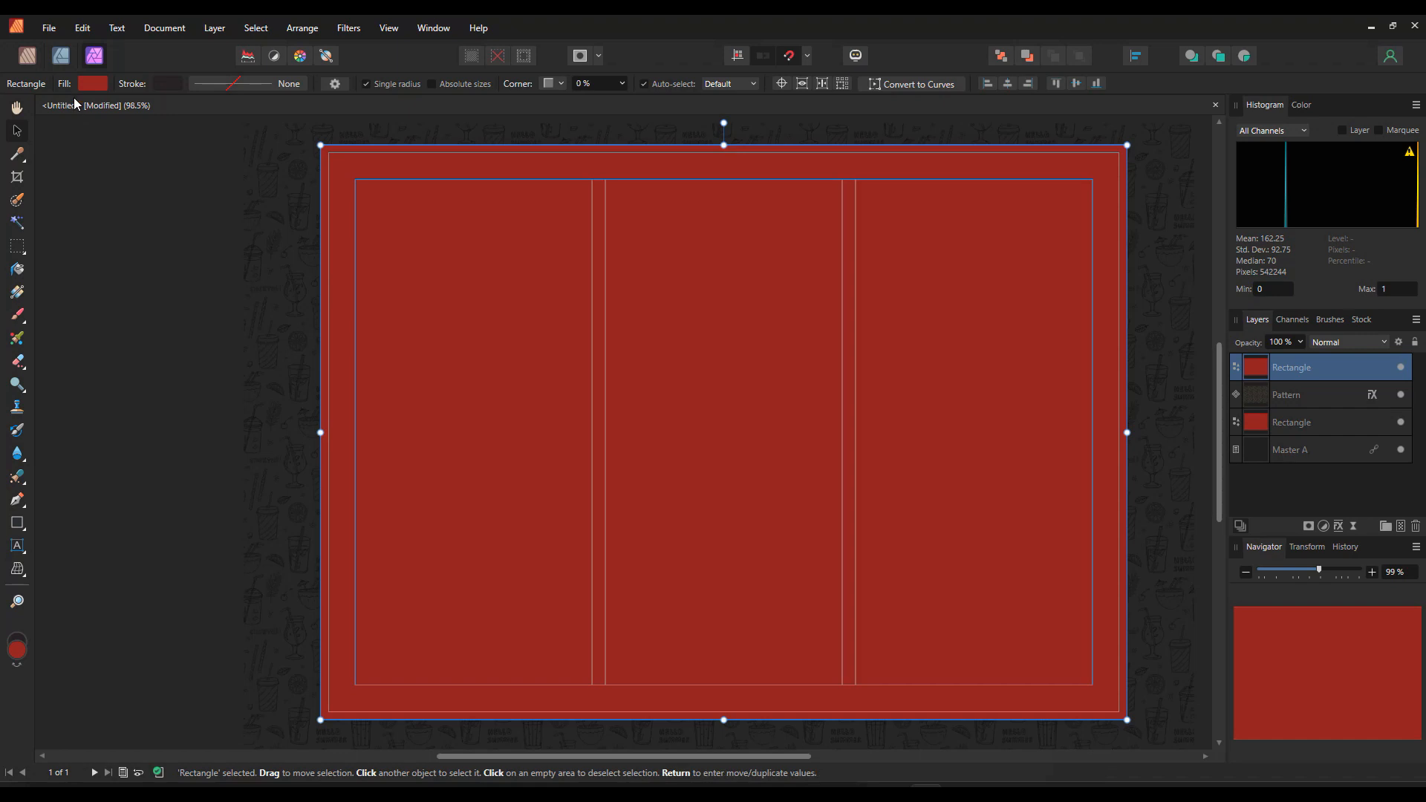
Step: In the Designer persona, inset the top rectangle with a -8.2 mm contour and bake its appearance
{"action": "left_click", "coordinate": [64, 64]}
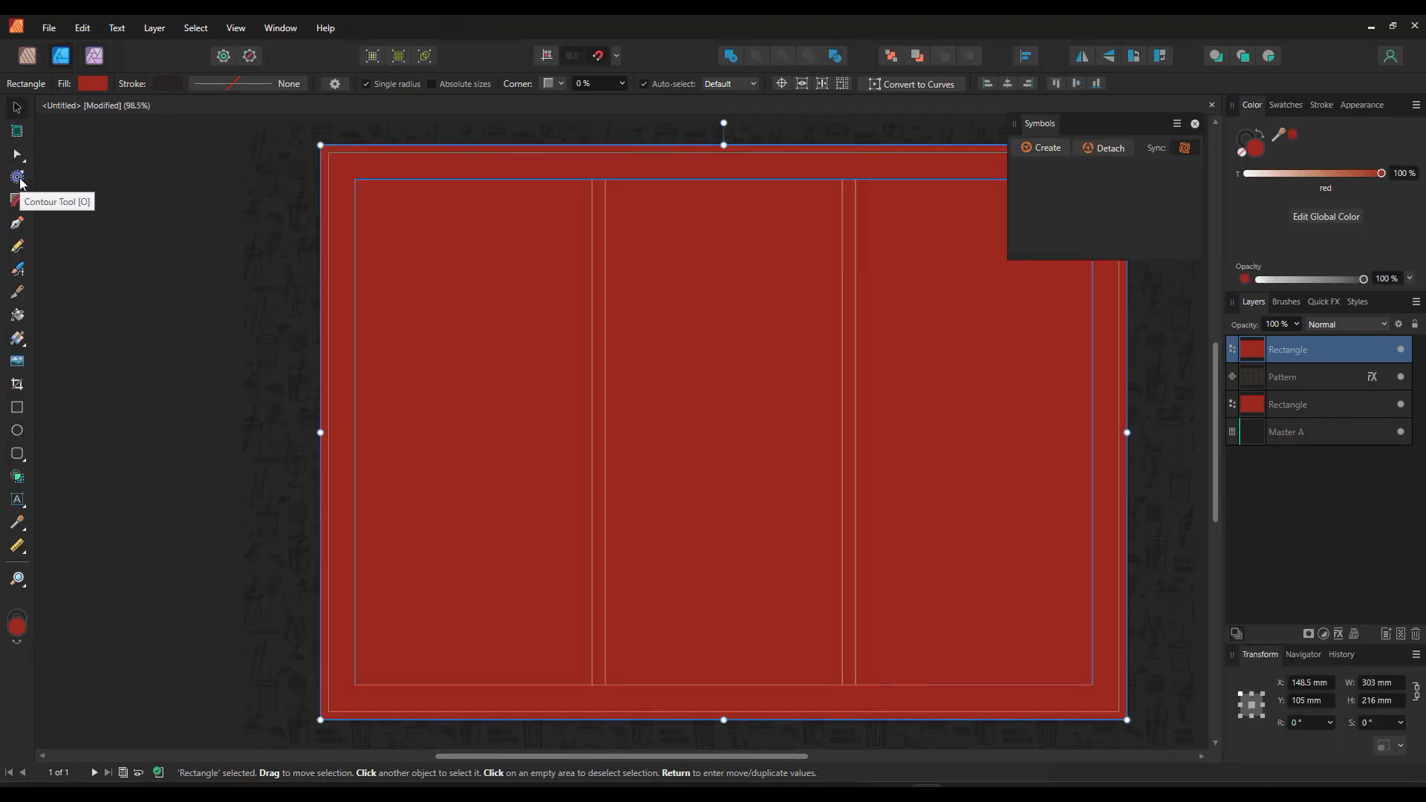
{"action": "left_click", "coordinate": [20, 181]}
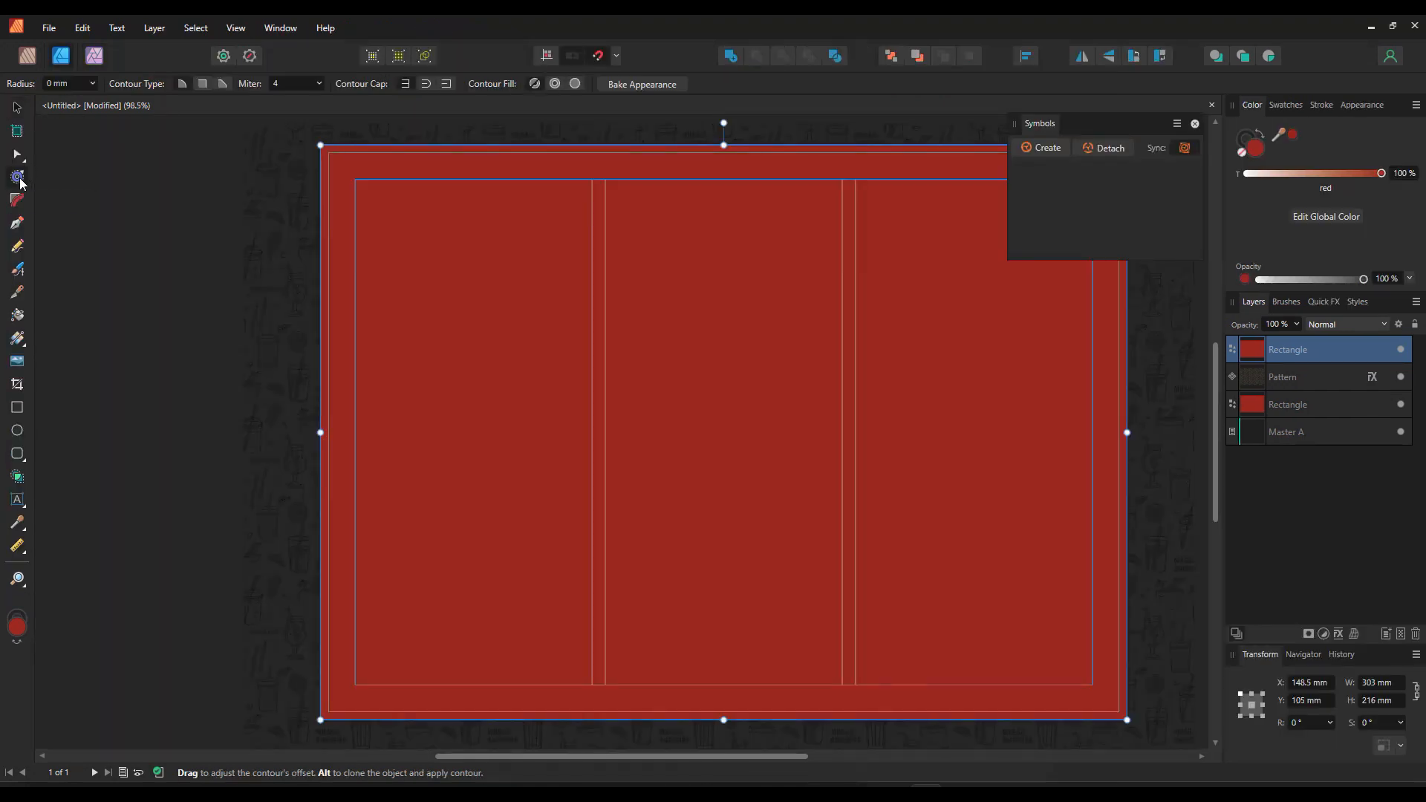
{"action": "left_click", "coordinate": [92, 83]}
{"action": "left_click_drag", "start_coordinate": [98, 101], "coordinate": [87, 102]}
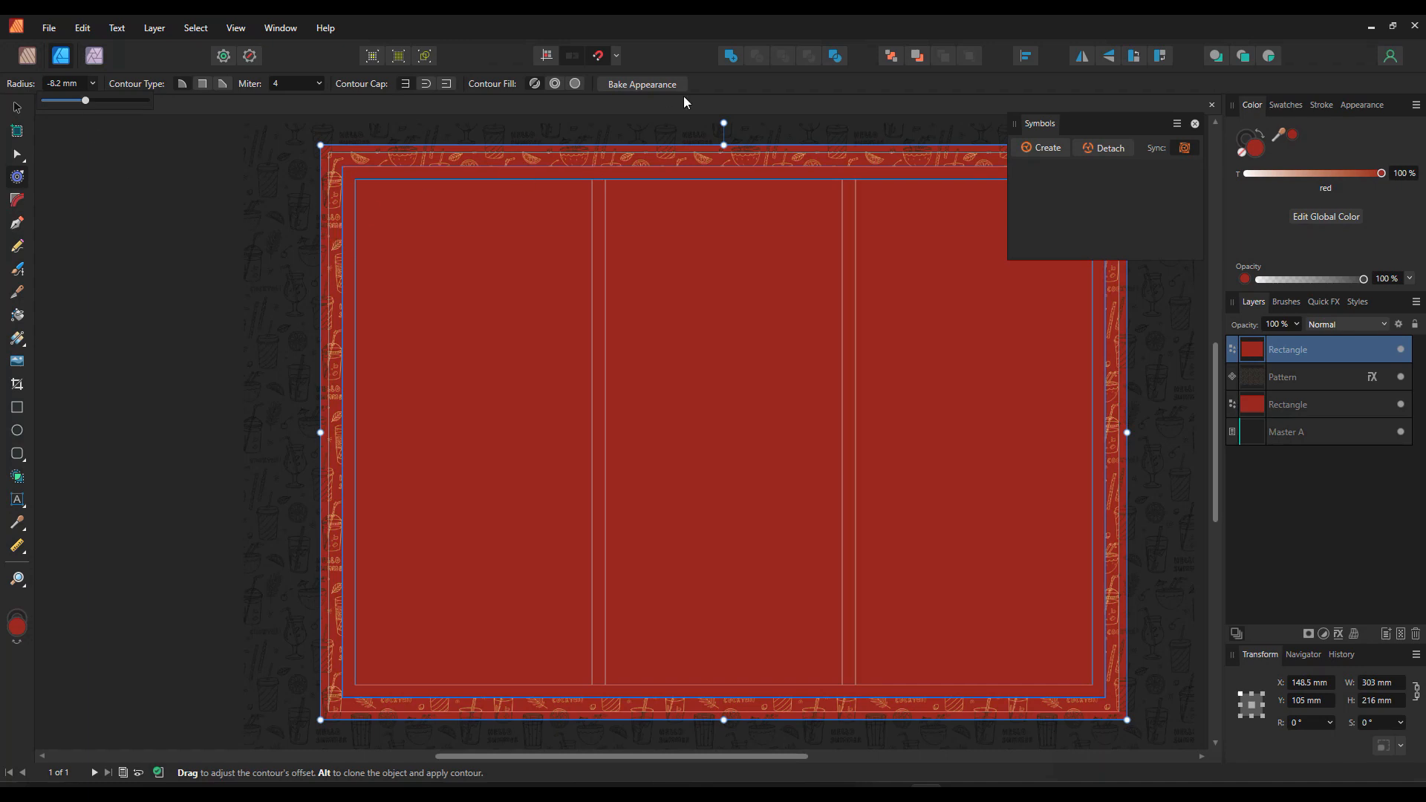
{"action": "left_click", "coordinate": [641, 84]}
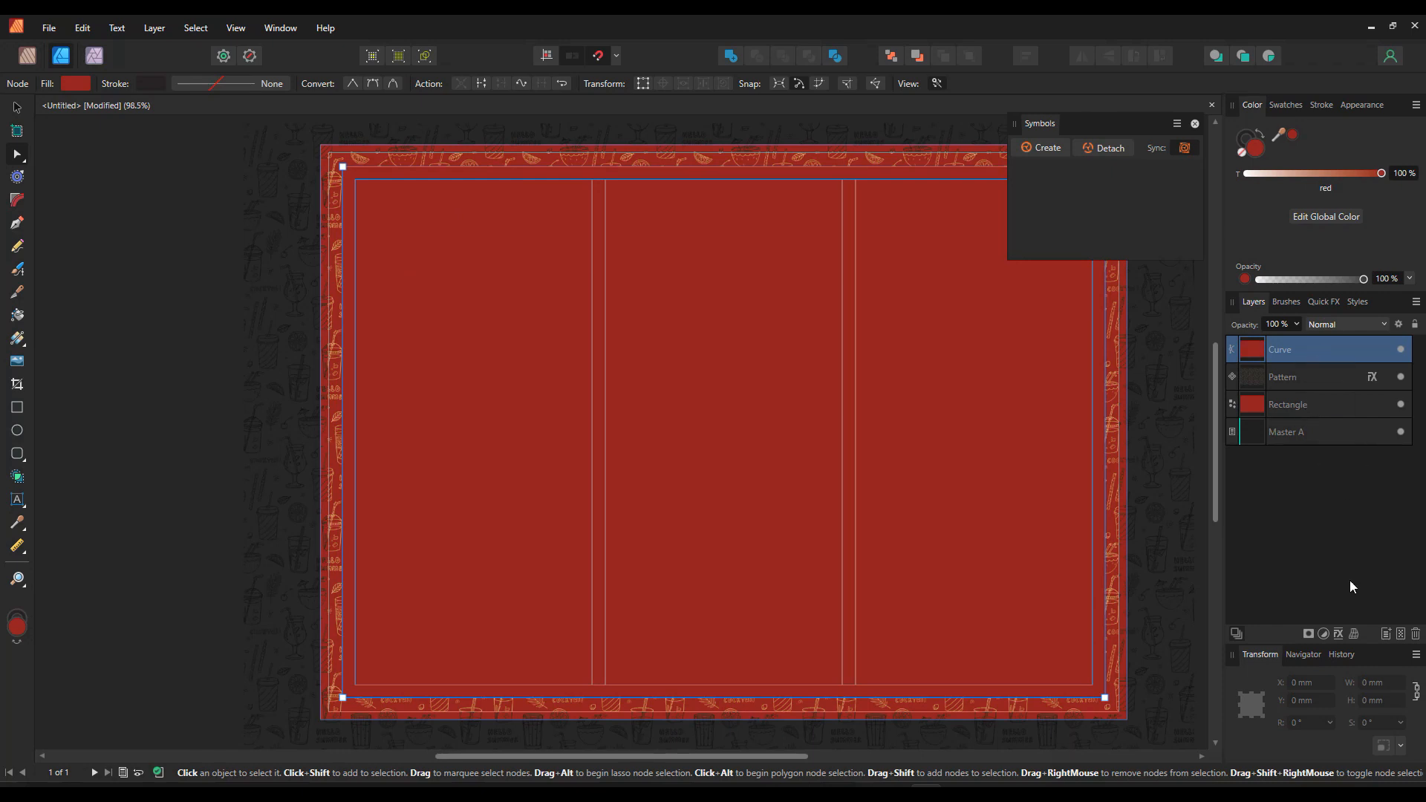
Step: Apply an Outer Shadow effect to the inset curve with 35% opacity, 52 px radius, 8 px offset and 56% intensity
{"action": "left_click", "coordinate": [1338, 633]}
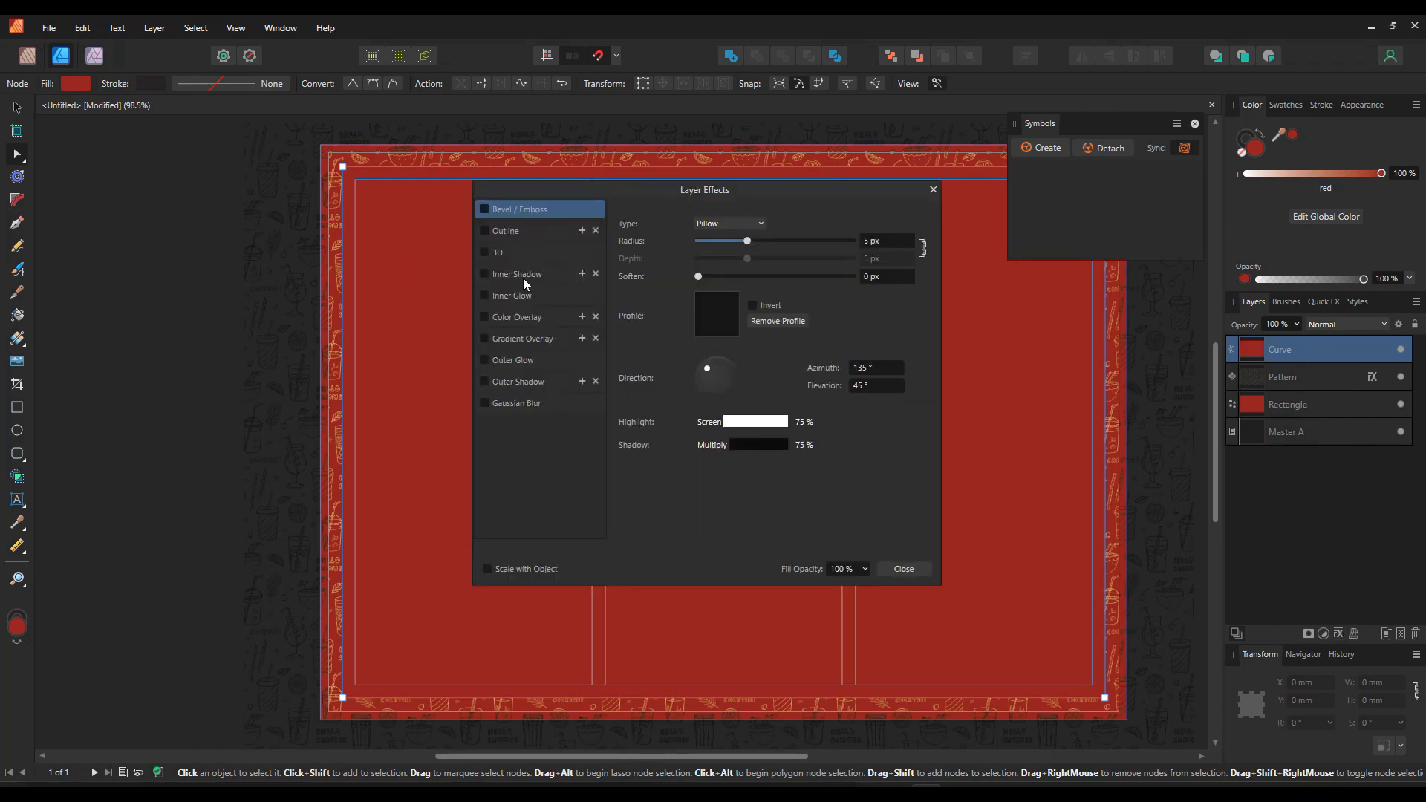
{"action": "left_click", "coordinate": [503, 382]}
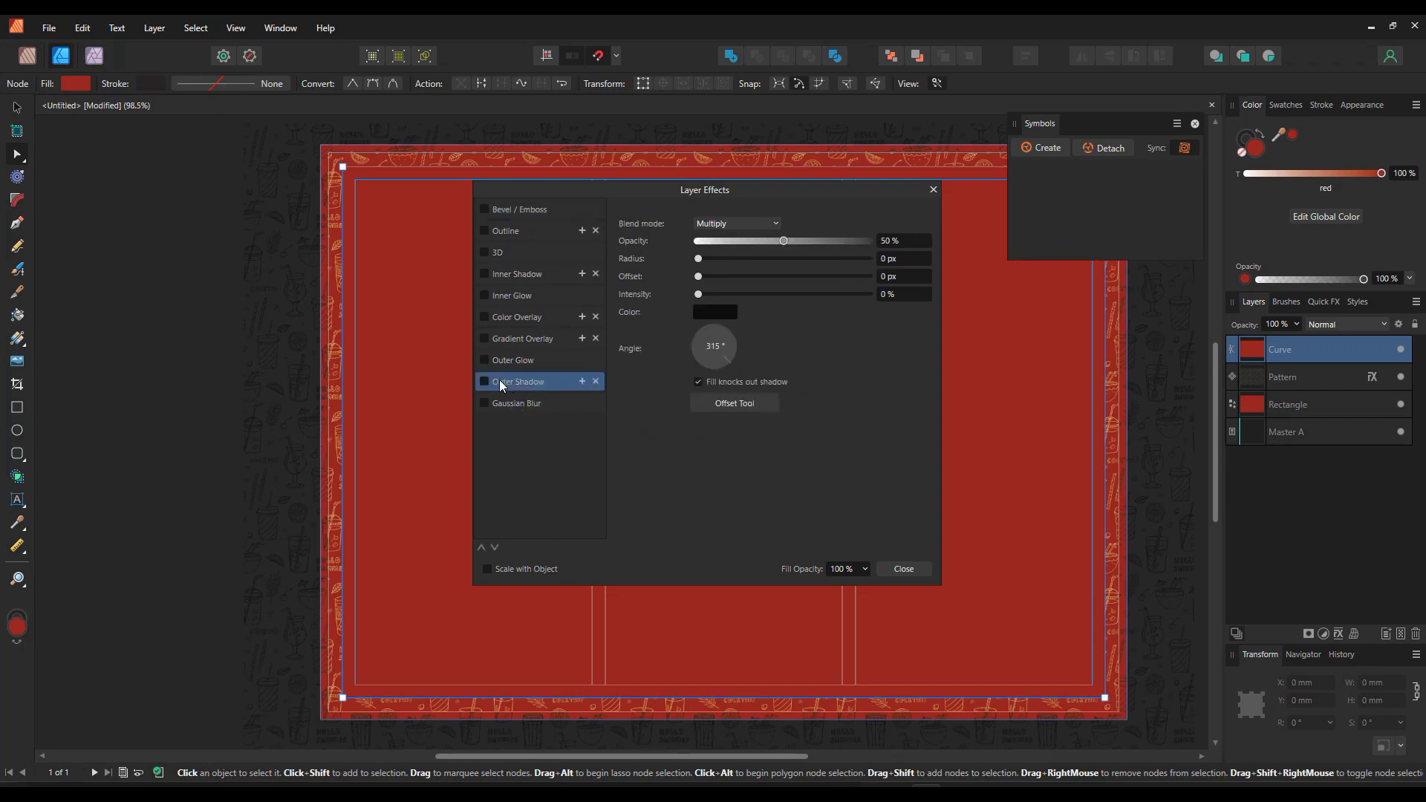
{"action": "left_click", "coordinate": [486, 382]}
{"action": "type", "text": "35"}
{"action": "key", "text": "Tab"}
{"action": "type", "text": "52"}
{"action": "key", "text": "Tab"}
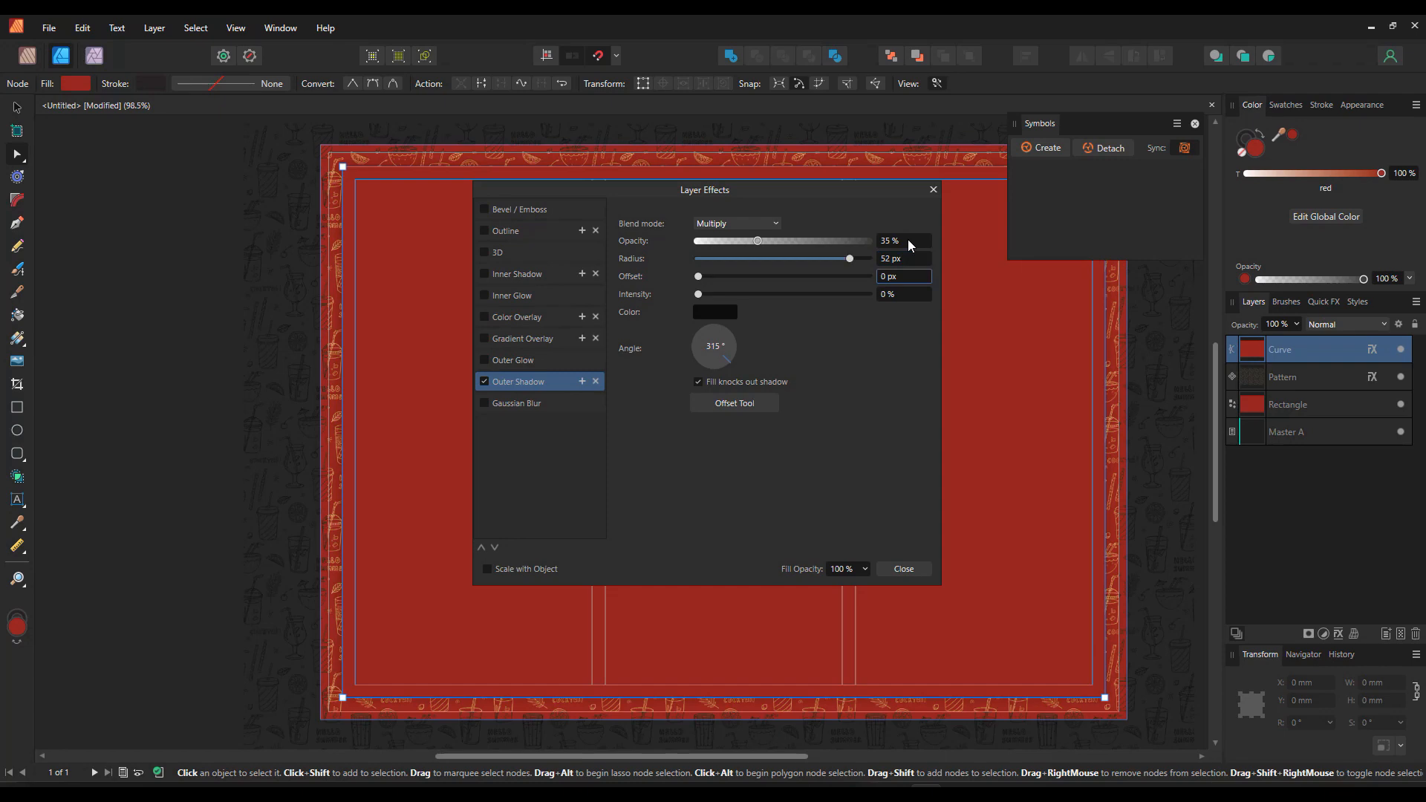
{"action": "type", "text": "8"}
{"action": "key", "text": "Tab"}
{"action": "type", "text": "56"}
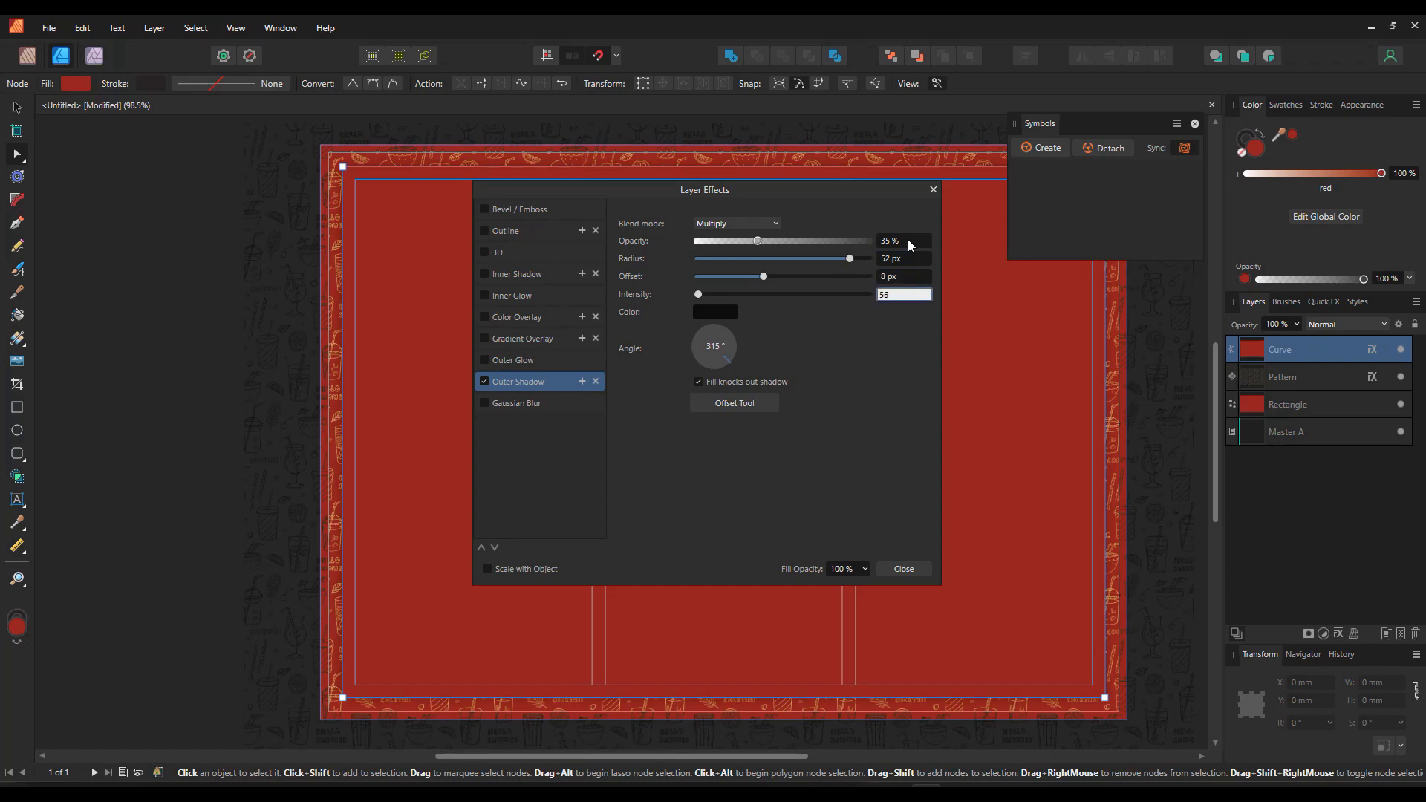
{"action": "key", "text": "Return"}
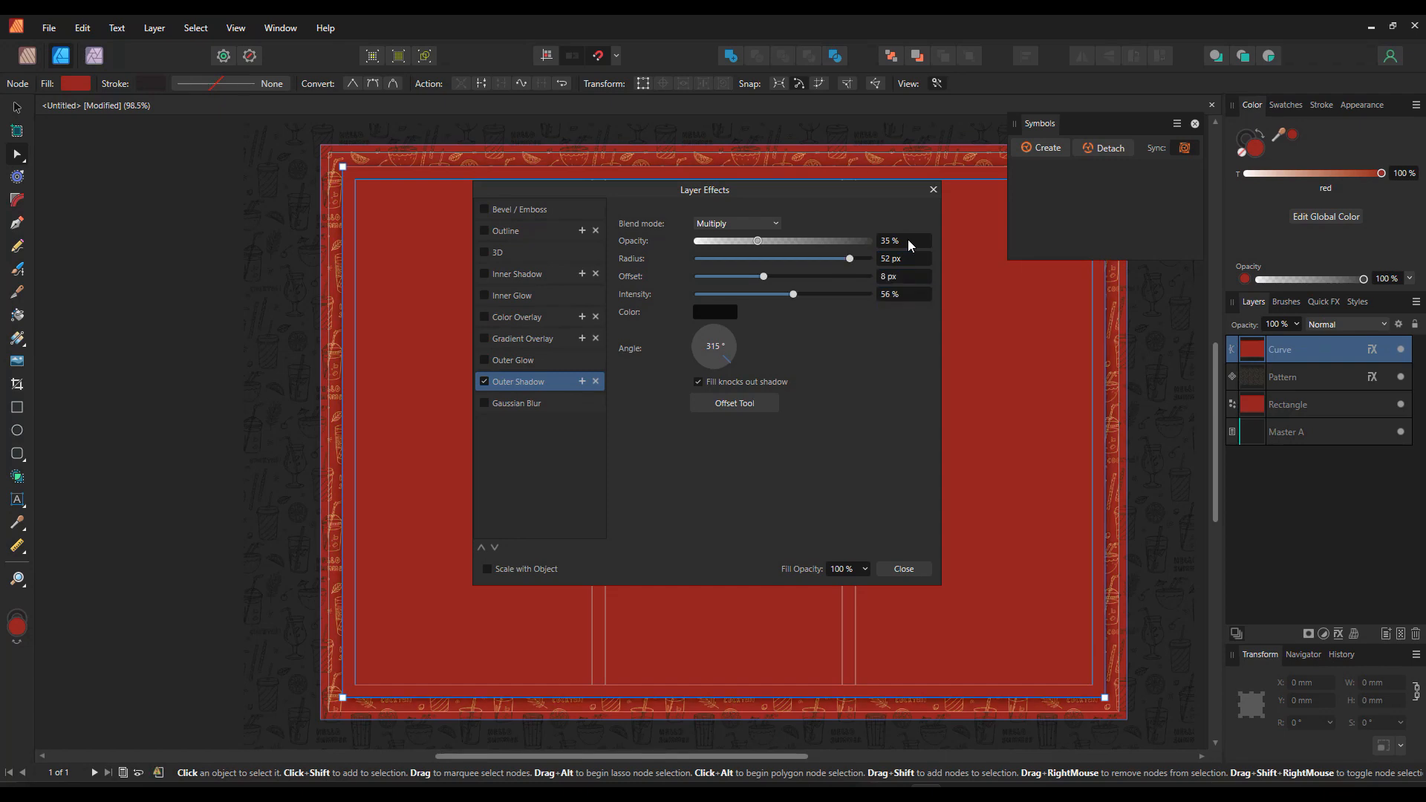
{"action": "left_click", "coordinate": [903, 569]}
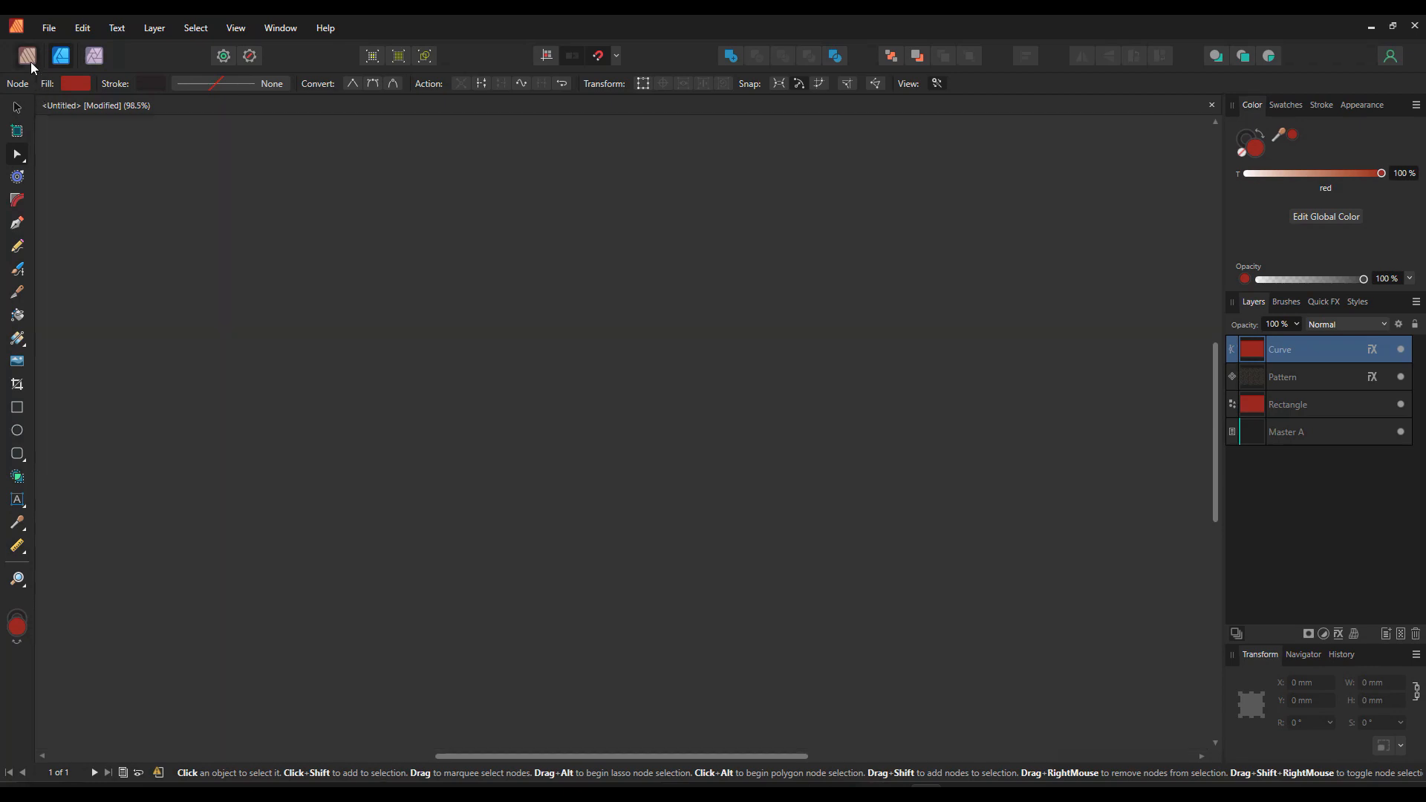
Step: Back in the Publisher persona, group the Curve, Pattern and Rectangle layers as "background" and lock the group
{"action": "left_click", "coordinate": [30, 62]}
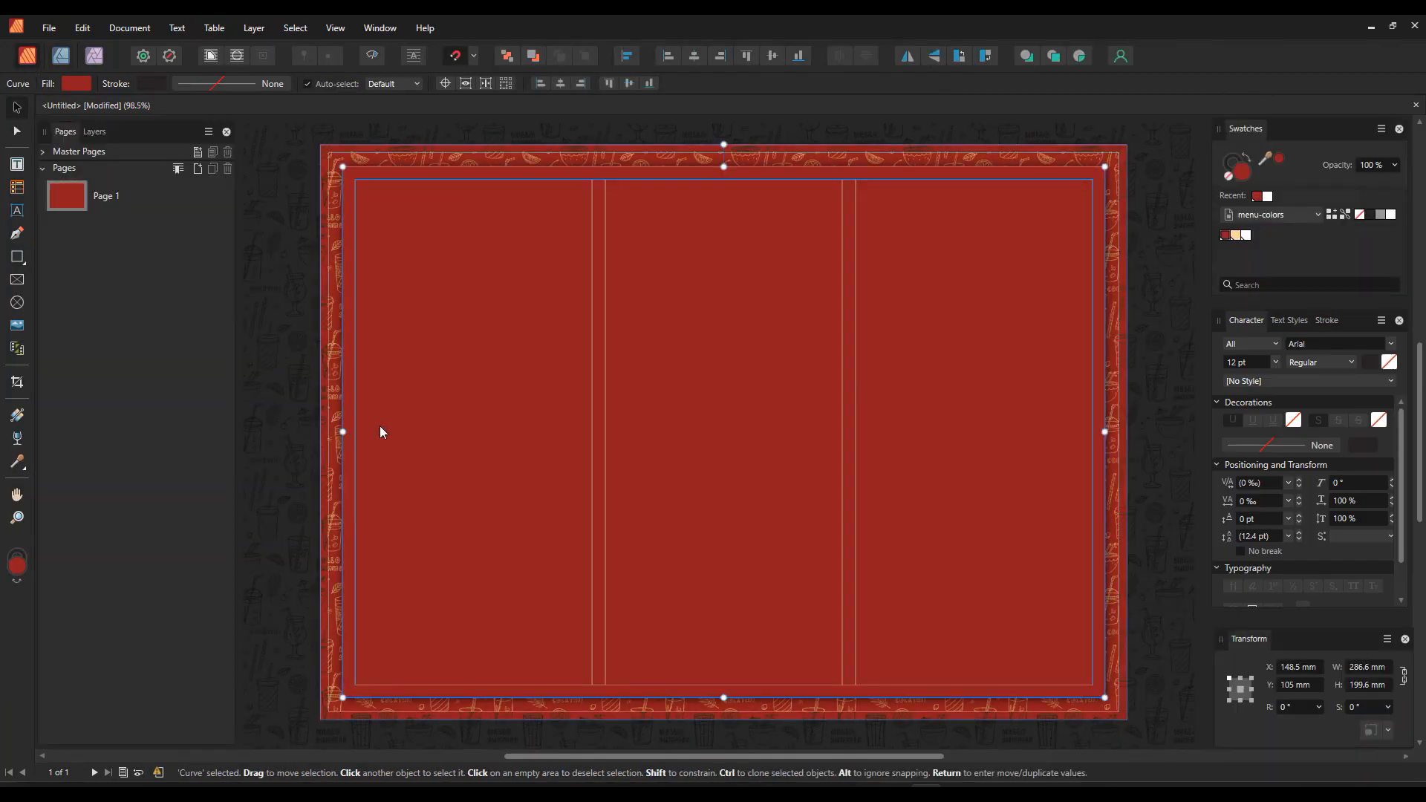
{"action": "left_click", "coordinate": [95, 132]}
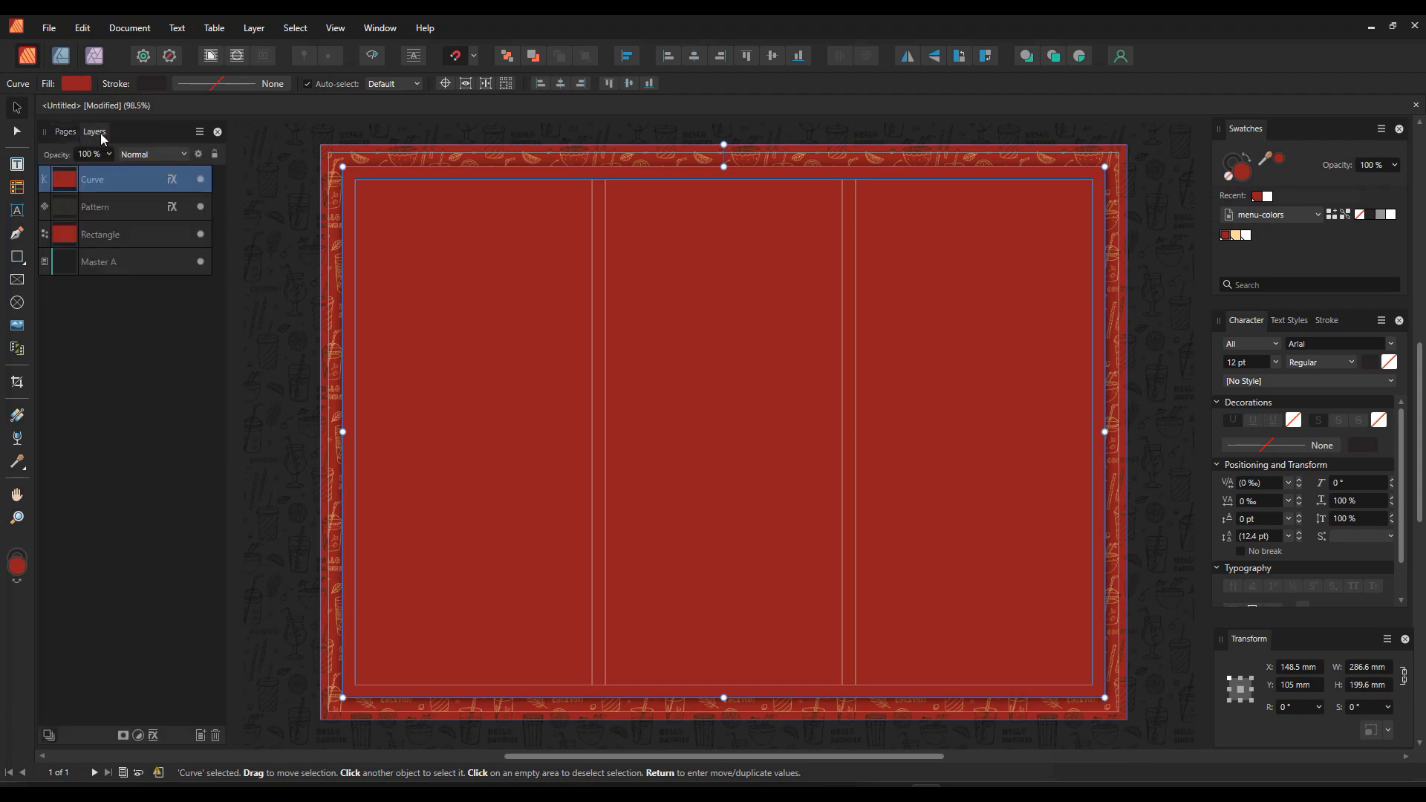
{"action": "left_click", "coordinate": [123, 238]}
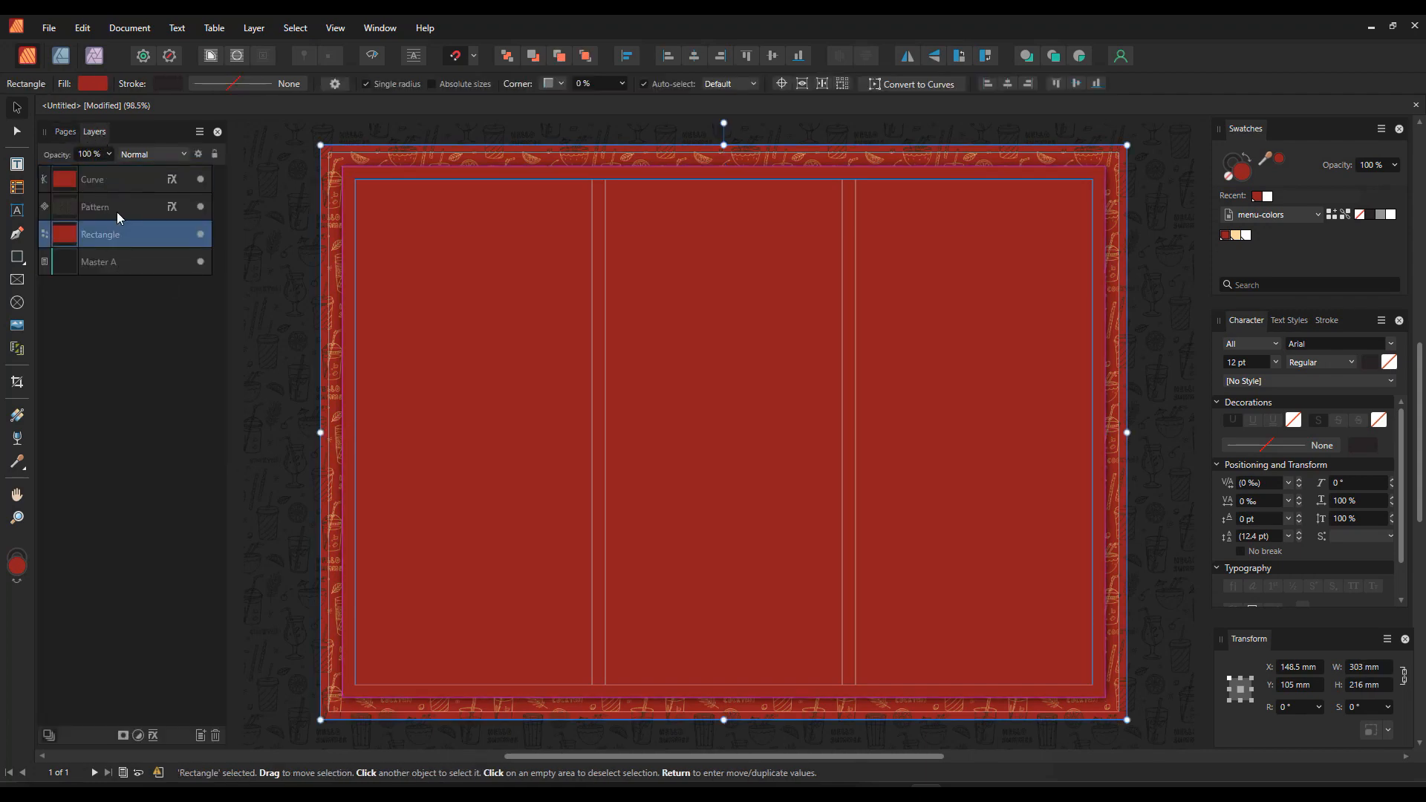
{"action": "left_click", "coordinate": [118, 211], "text": "shift"}
{"action": "left_click", "coordinate": [117, 184], "text": "shift"}
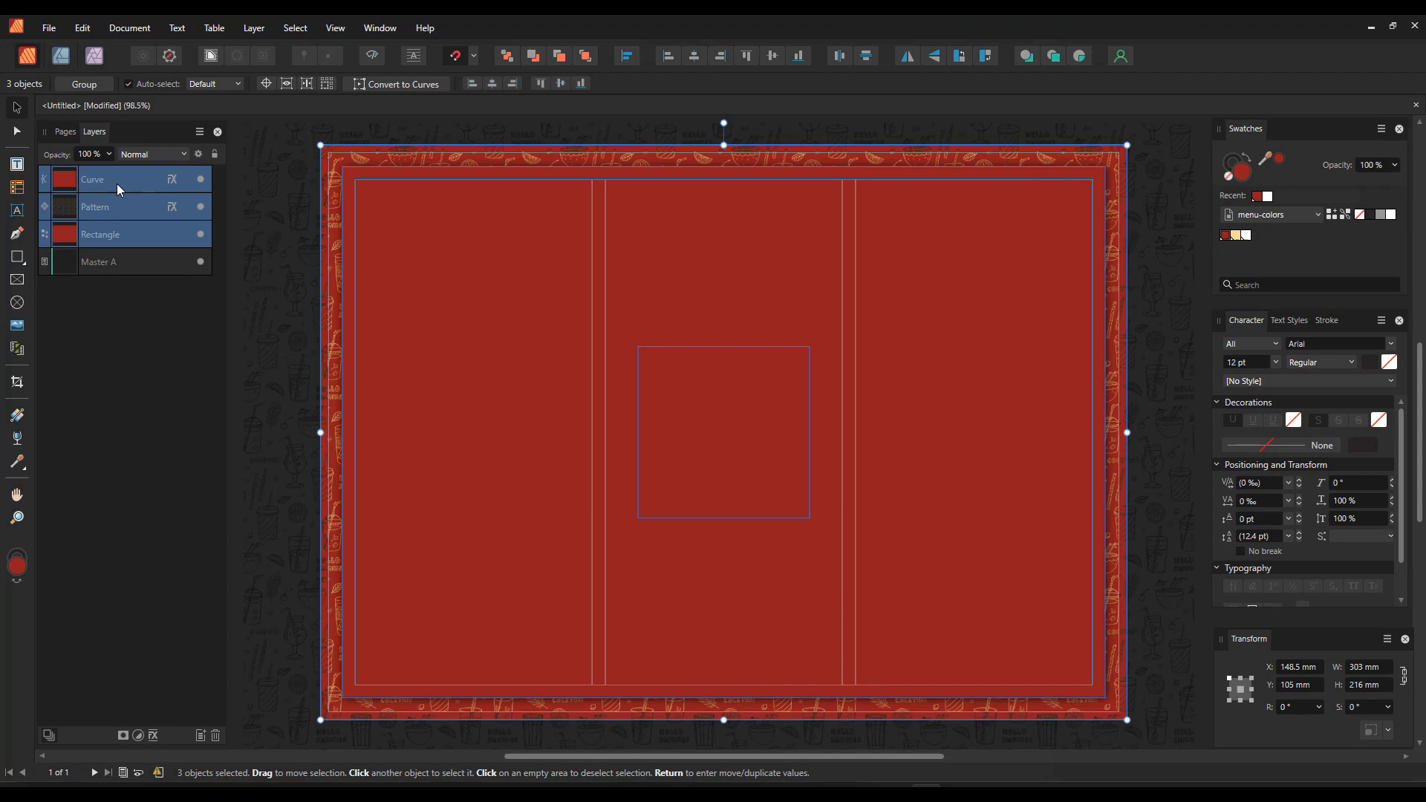
{"action": "key", "text": "ctrl+g"}
{"action": "double_click", "coordinate": [103, 179]}
{"action": "type", "text": "background"}
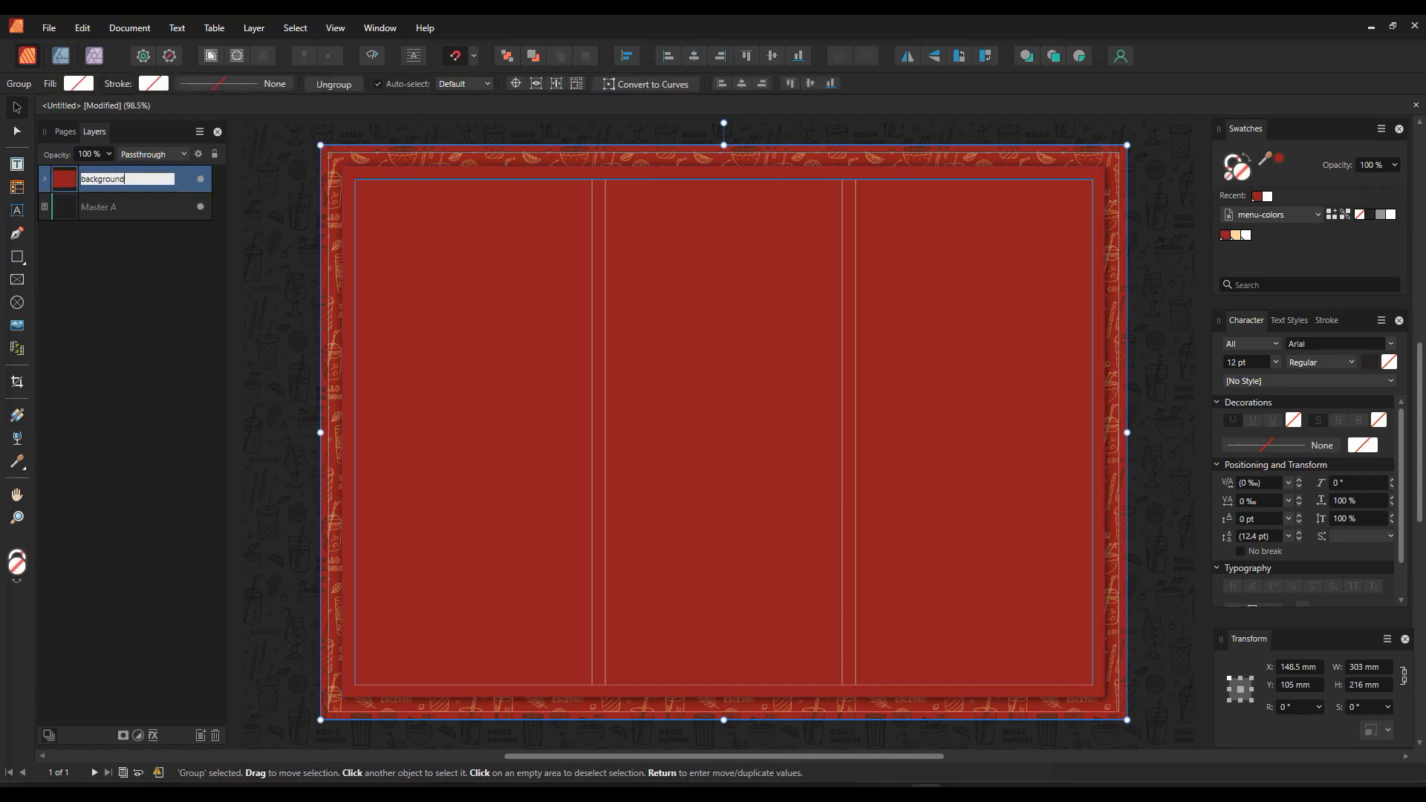
{"action": "key", "text": "Return"}
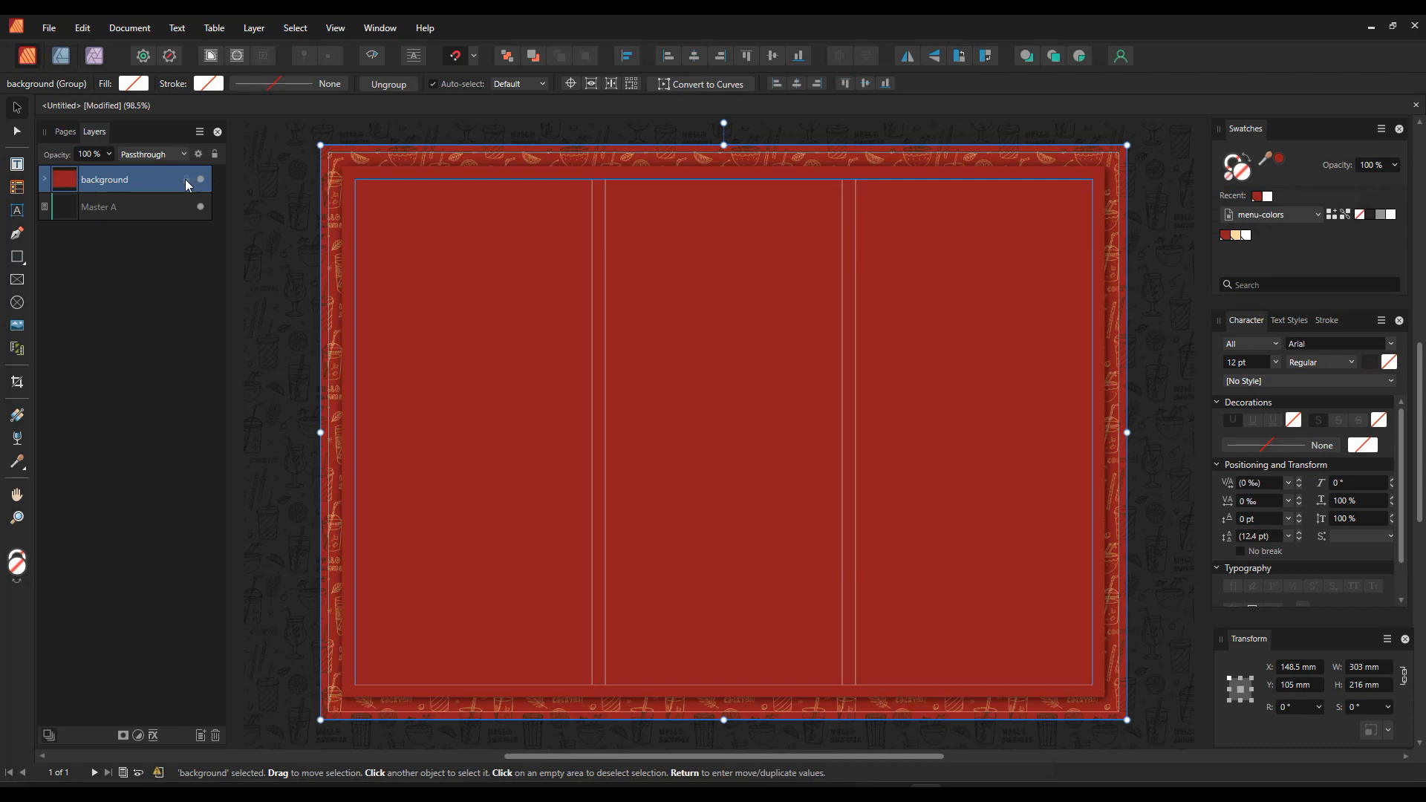
{"action": "left_click", "coordinate": [186, 180]}
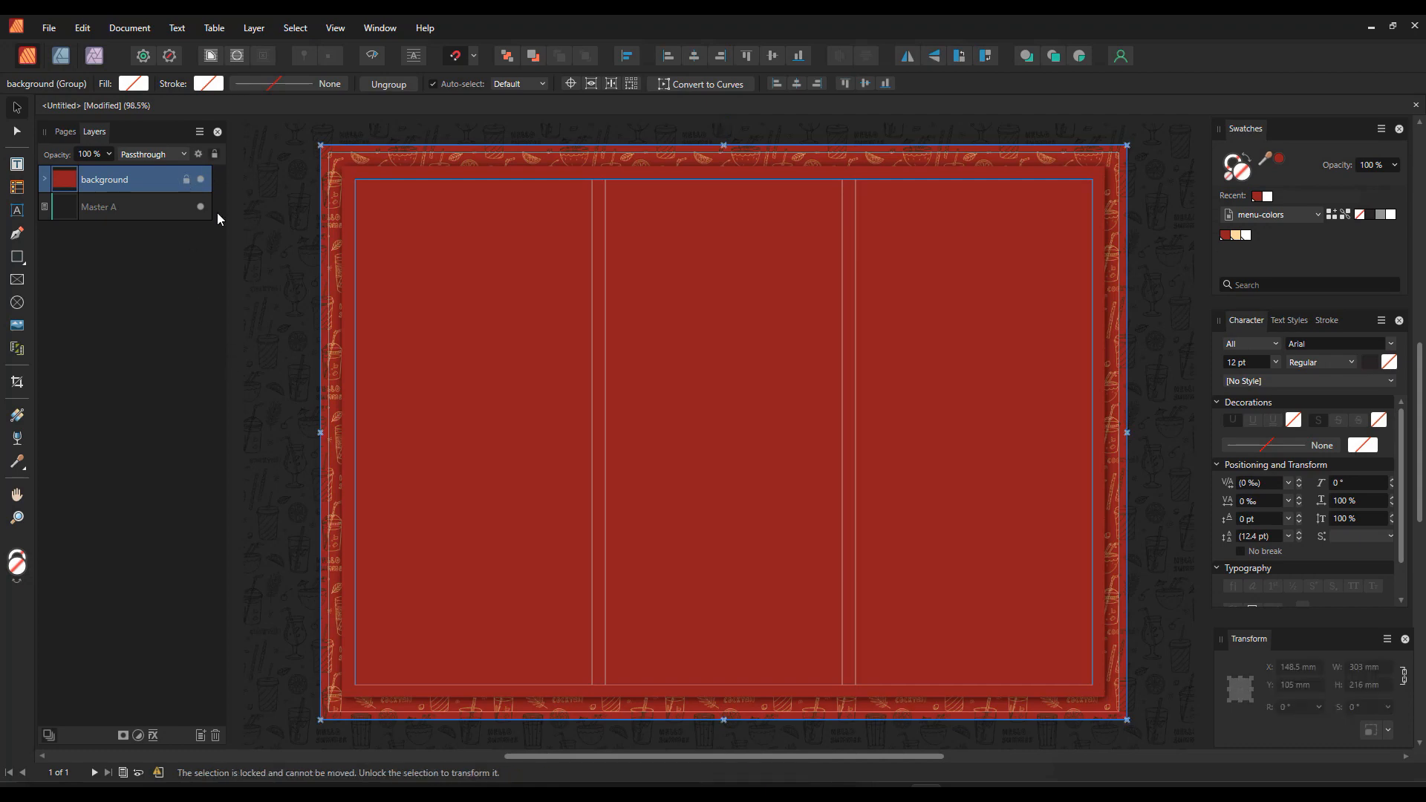
Step: Enable special characters and draw a text frame about 89 × 100 mm at the top of the first column
{"action": "left_click", "coordinate": [177, 27]}
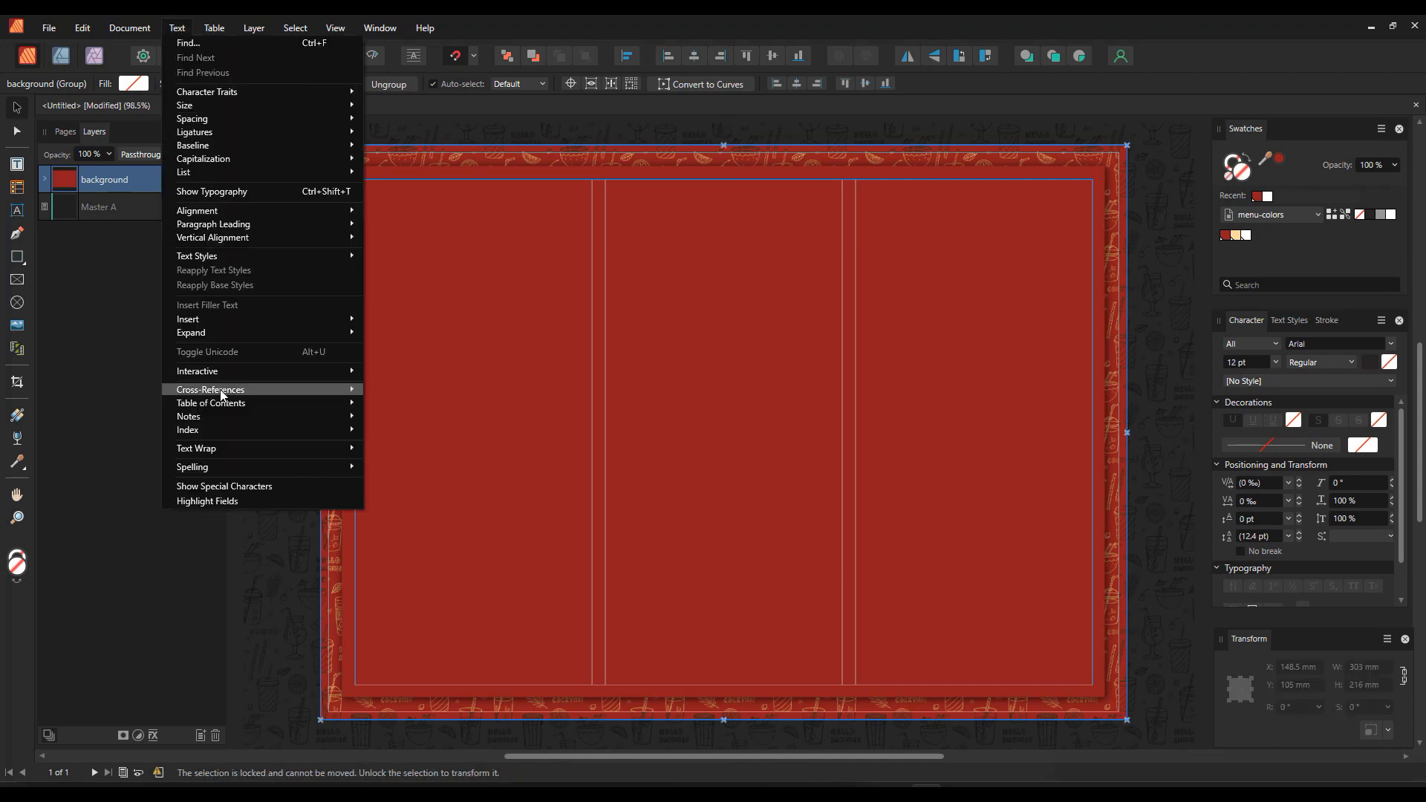
{"action": "left_click", "coordinate": [231, 486]}
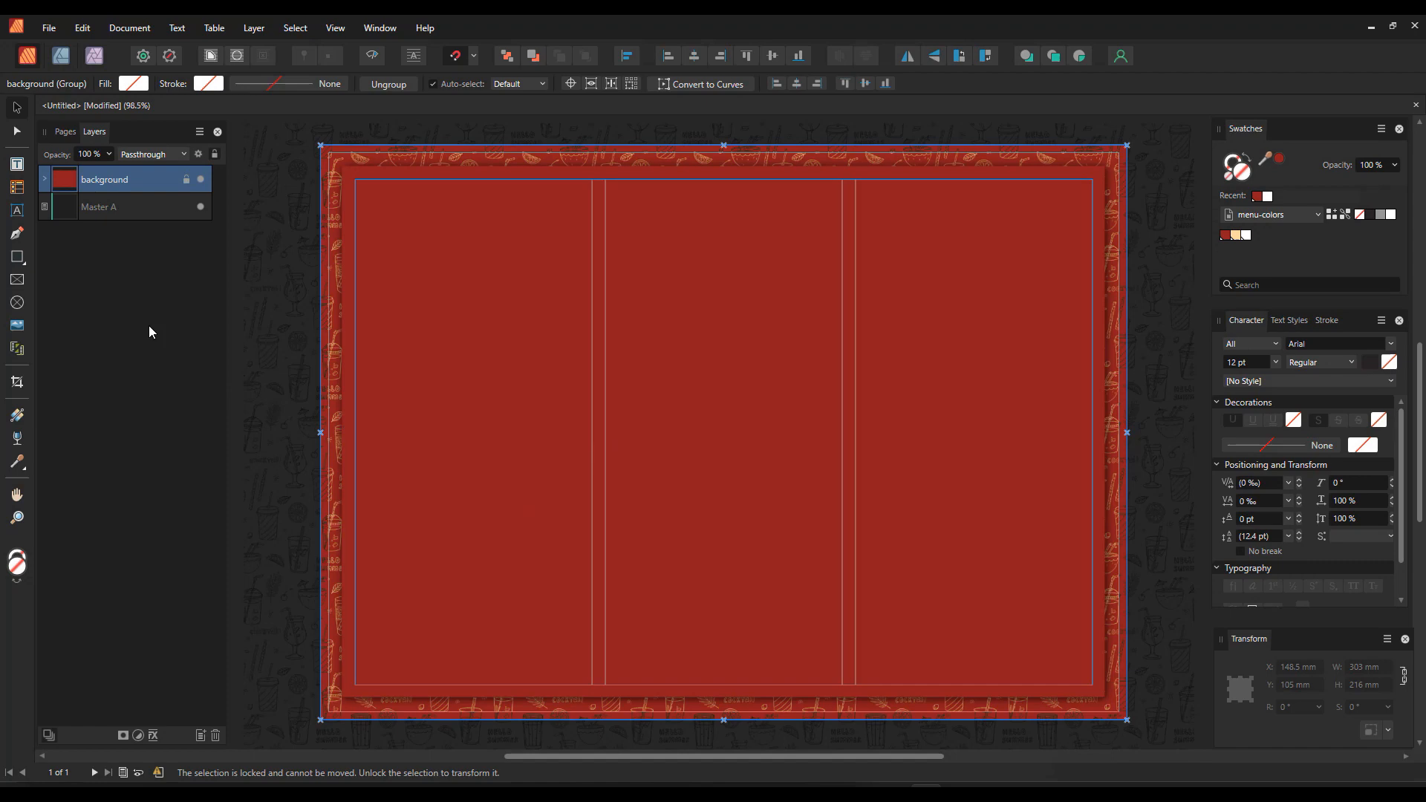
{"action": "left_click", "coordinate": [16, 163]}
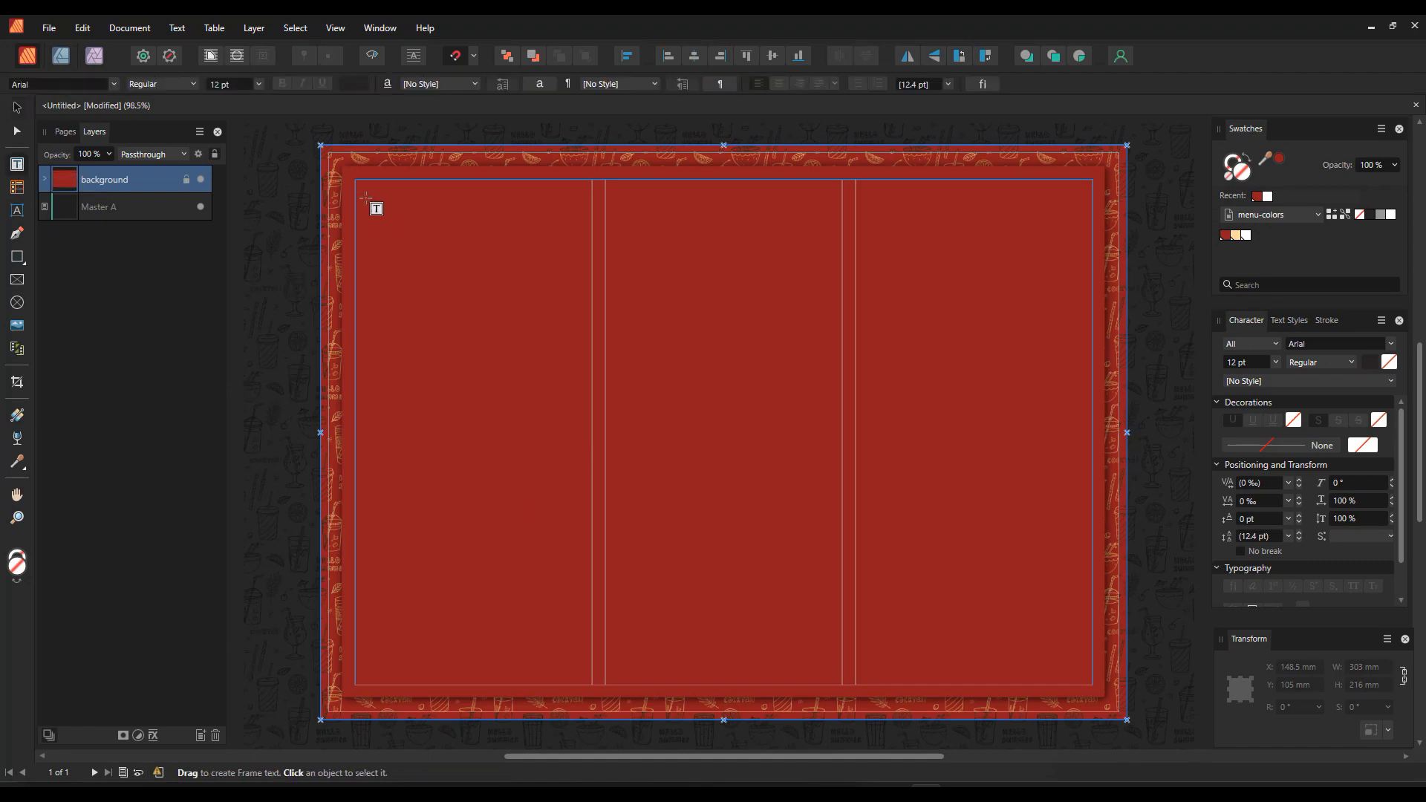
{"action": "left_click_drag", "start_coordinate": [355, 180], "coordinate": [592, 445]}
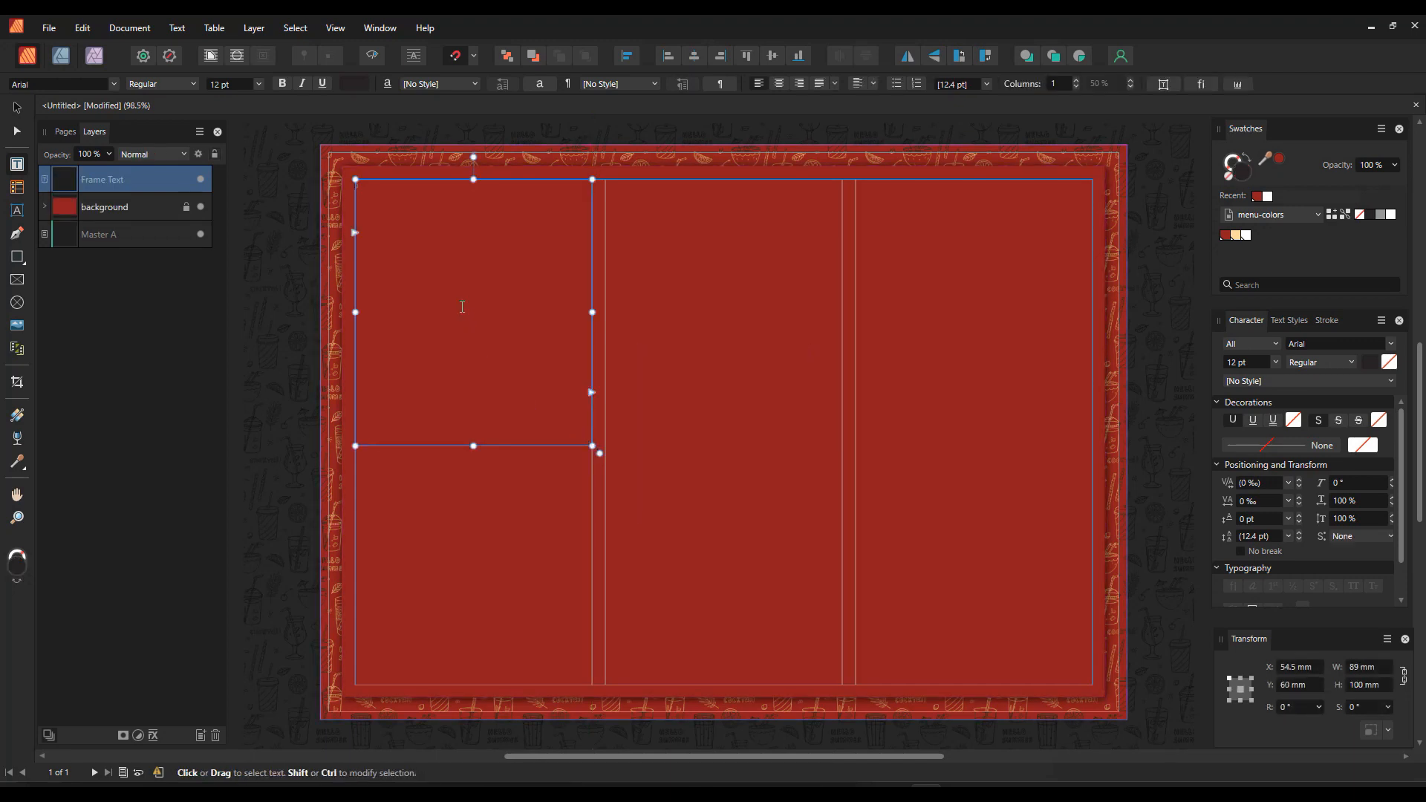
Step: Copy the line "Espresso,single shot$5.00" from data.txt in Notepad++ and paste it into the first-column text frame
{"action": "mouse_move", "coordinate": [869, 776]}
{"action": "left_click", "coordinate": [822, 747]}
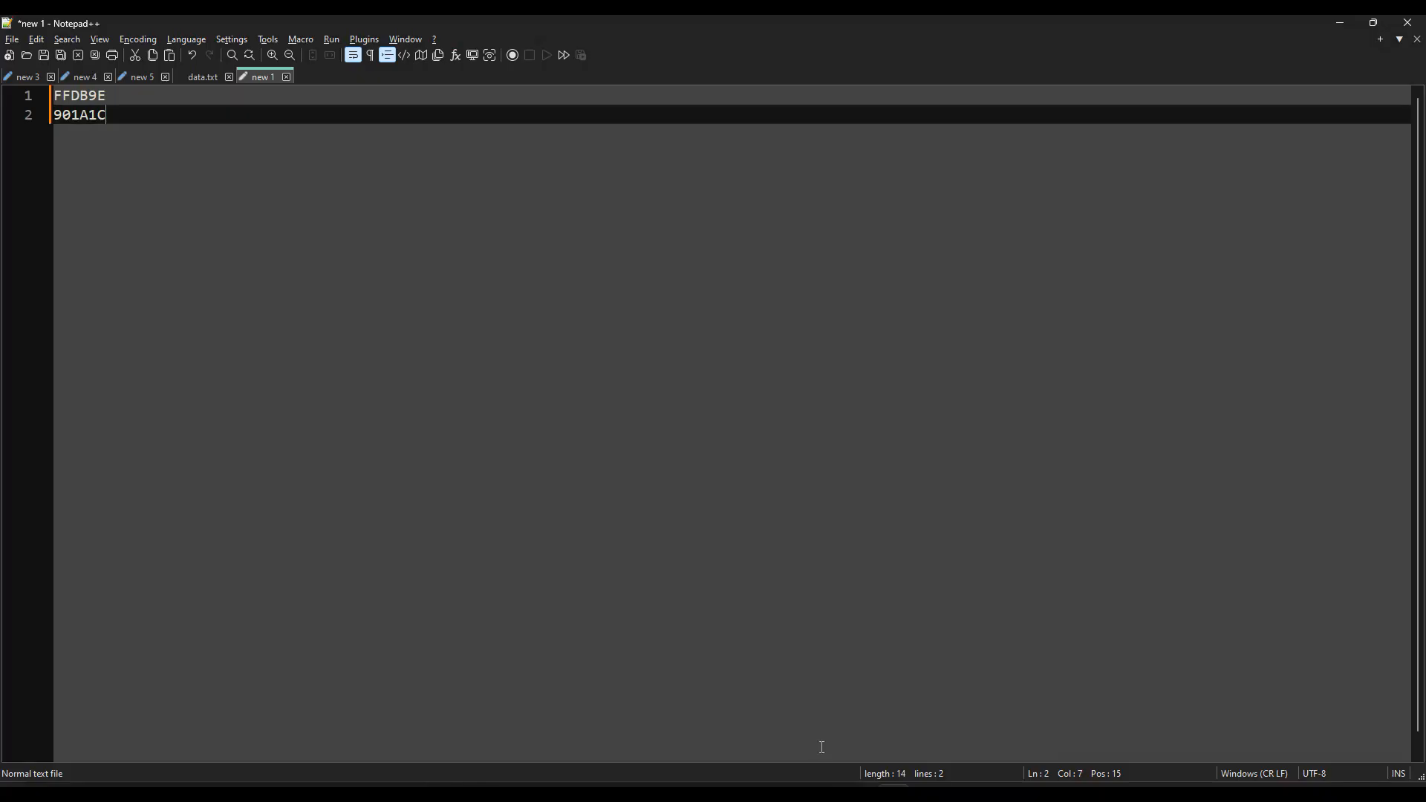
{"action": "left_click", "coordinate": [197, 79]}
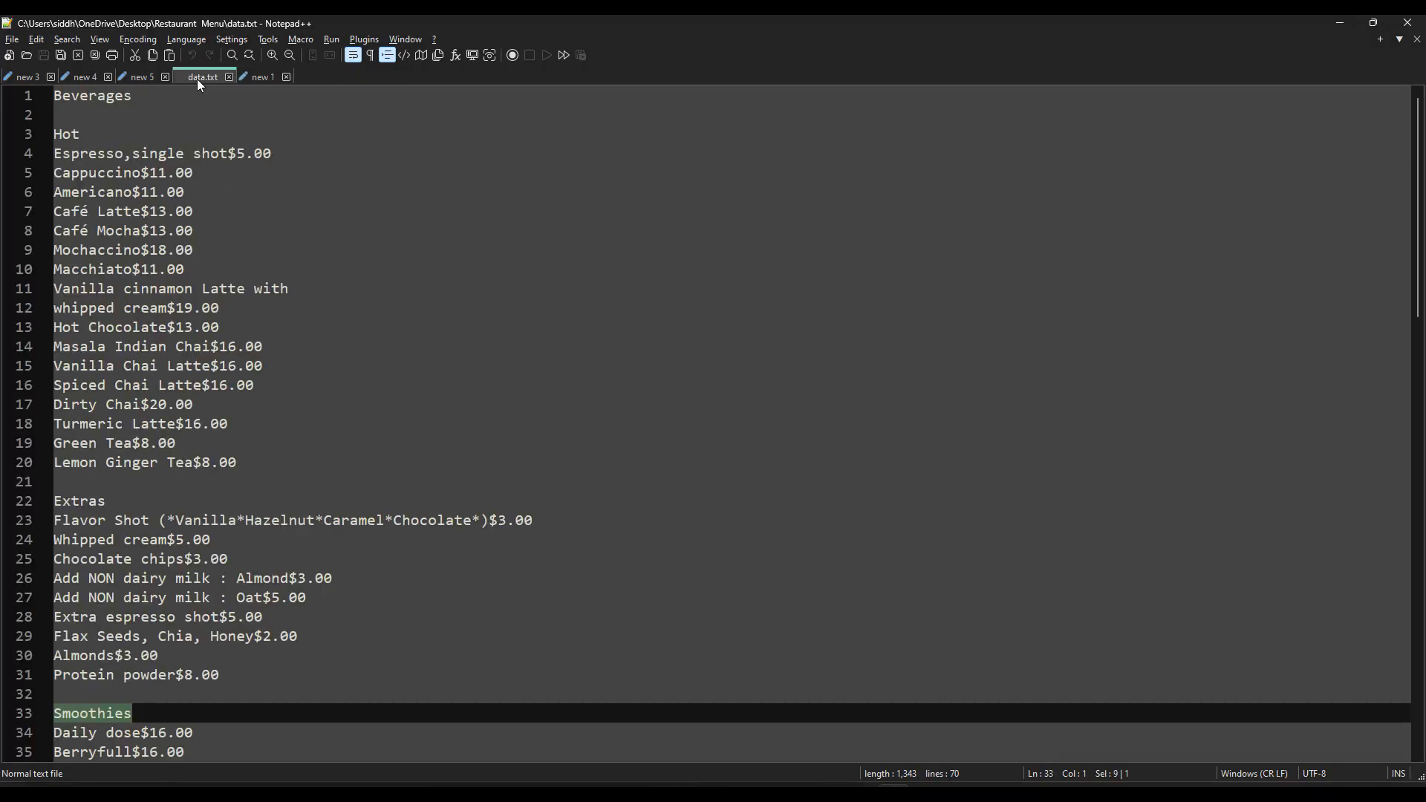
{"action": "left_click_drag", "start_coordinate": [272, 153], "coordinate": [43, 156]}
{"action": "key", "text": "ctrl+c"}
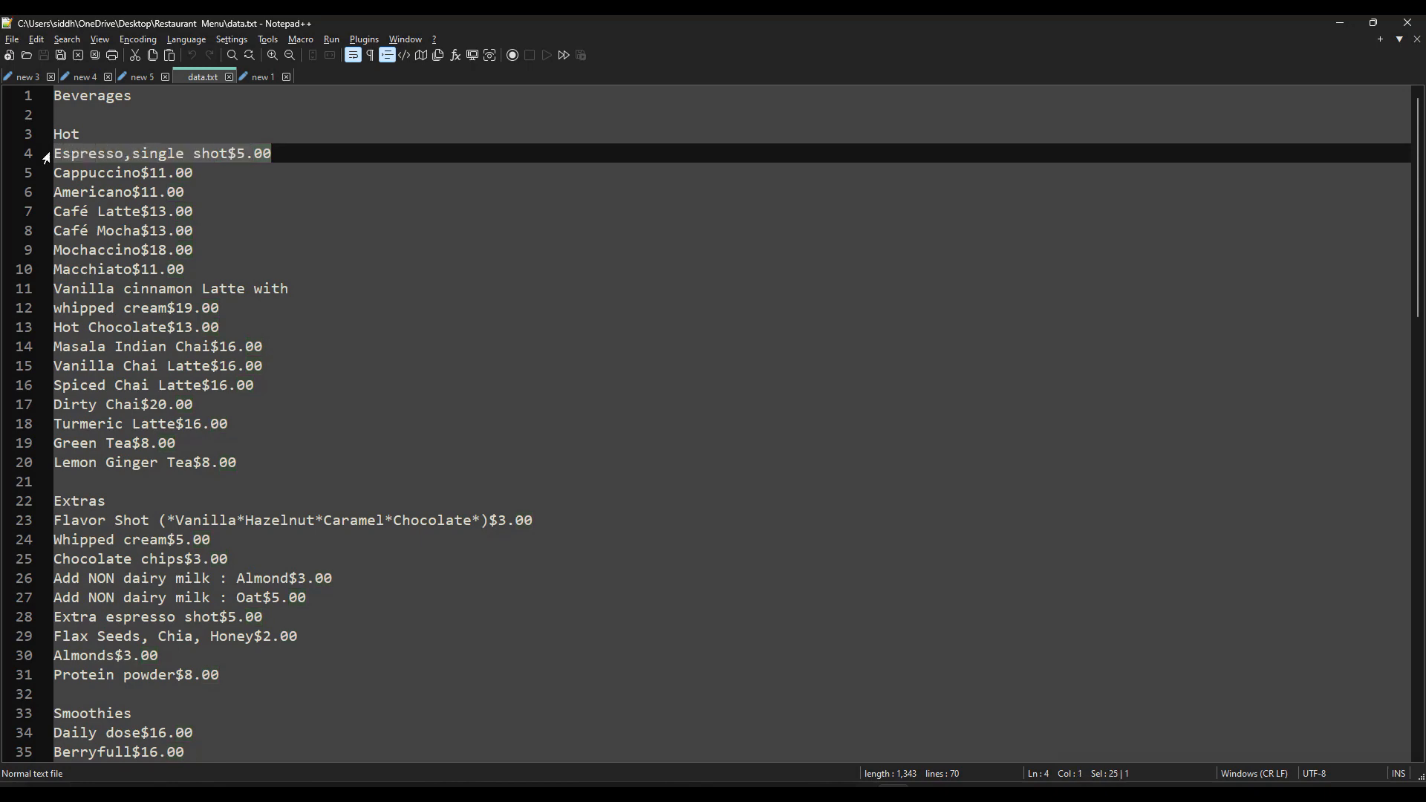
{"action": "key", "text": "alt+Tab"}
{"action": "key", "text": "ctrl+v"}
Step: Show the text ruler for the first-column text frame
{"action": "scroll", "coordinate": [351, 164], "scroll_direction": "up", "scroll_amount": 2}
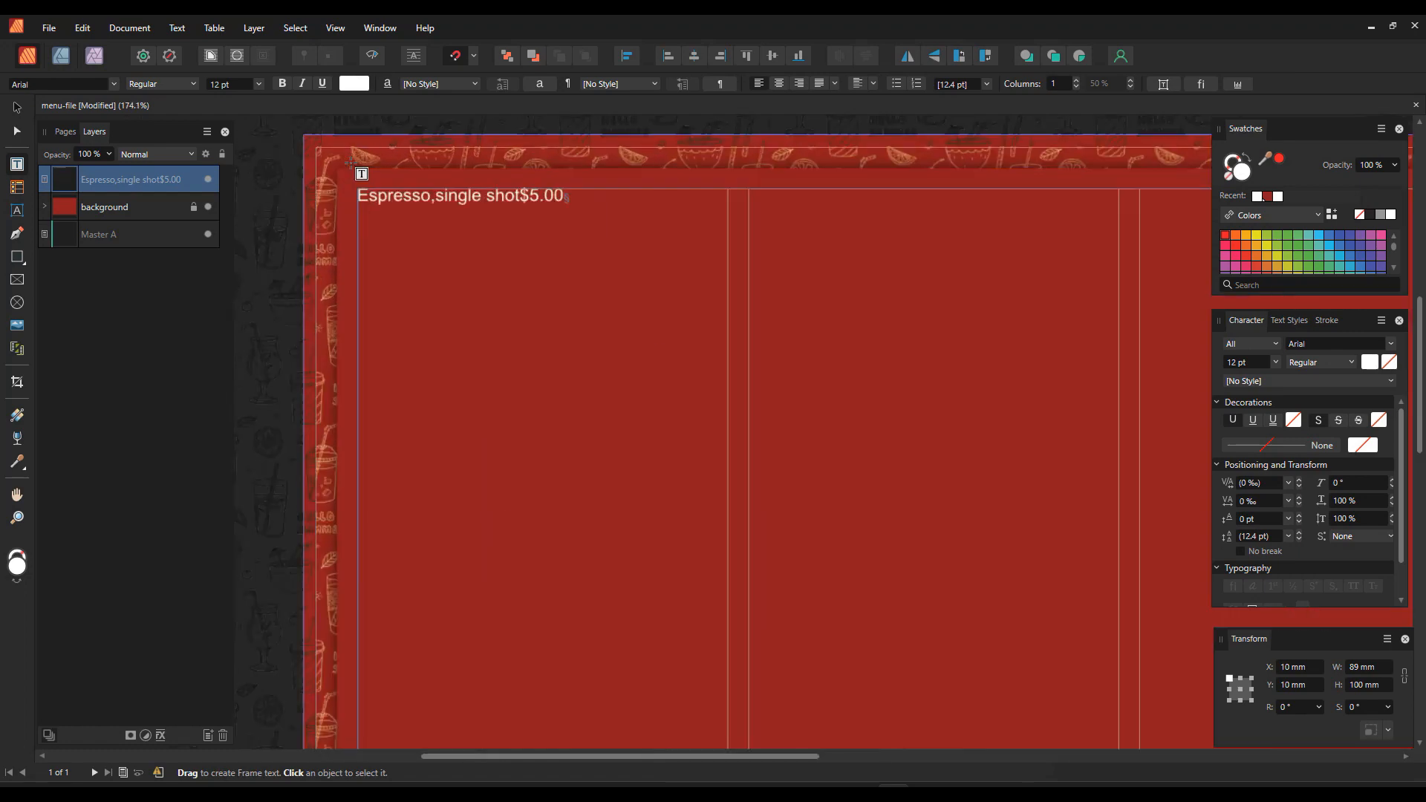
{"action": "left_click", "coordinate": [401, 275]}
{"action": "scroll", "coordinate": [449, 381], "scroll_direction": "up", "scroll_amount": 1}
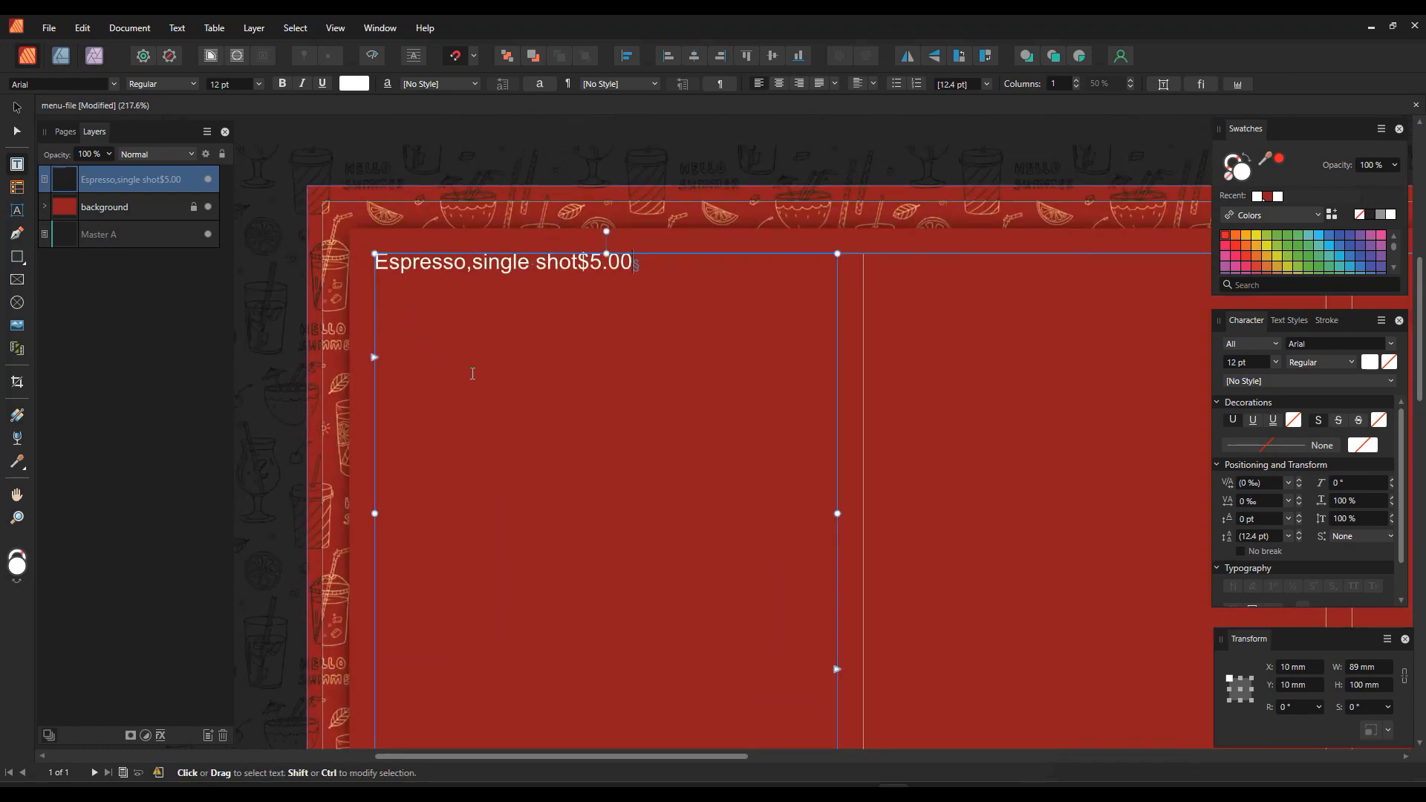
{"action": "left_click", "coordinate": [578, 264]}
{"action": "left_click", "coordinate": [1238, 85]}
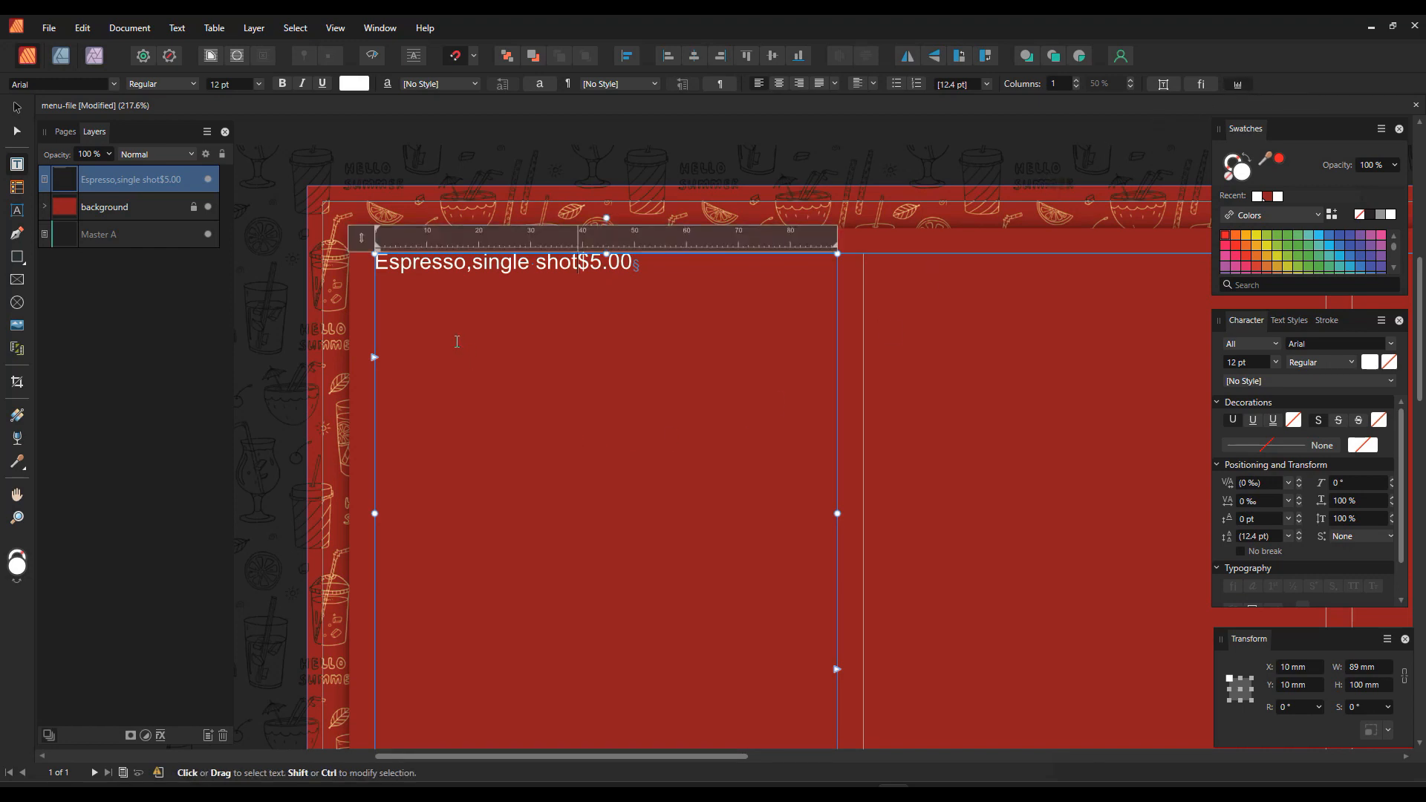
{"action": "left_click", "coordinate": [335, 28]}
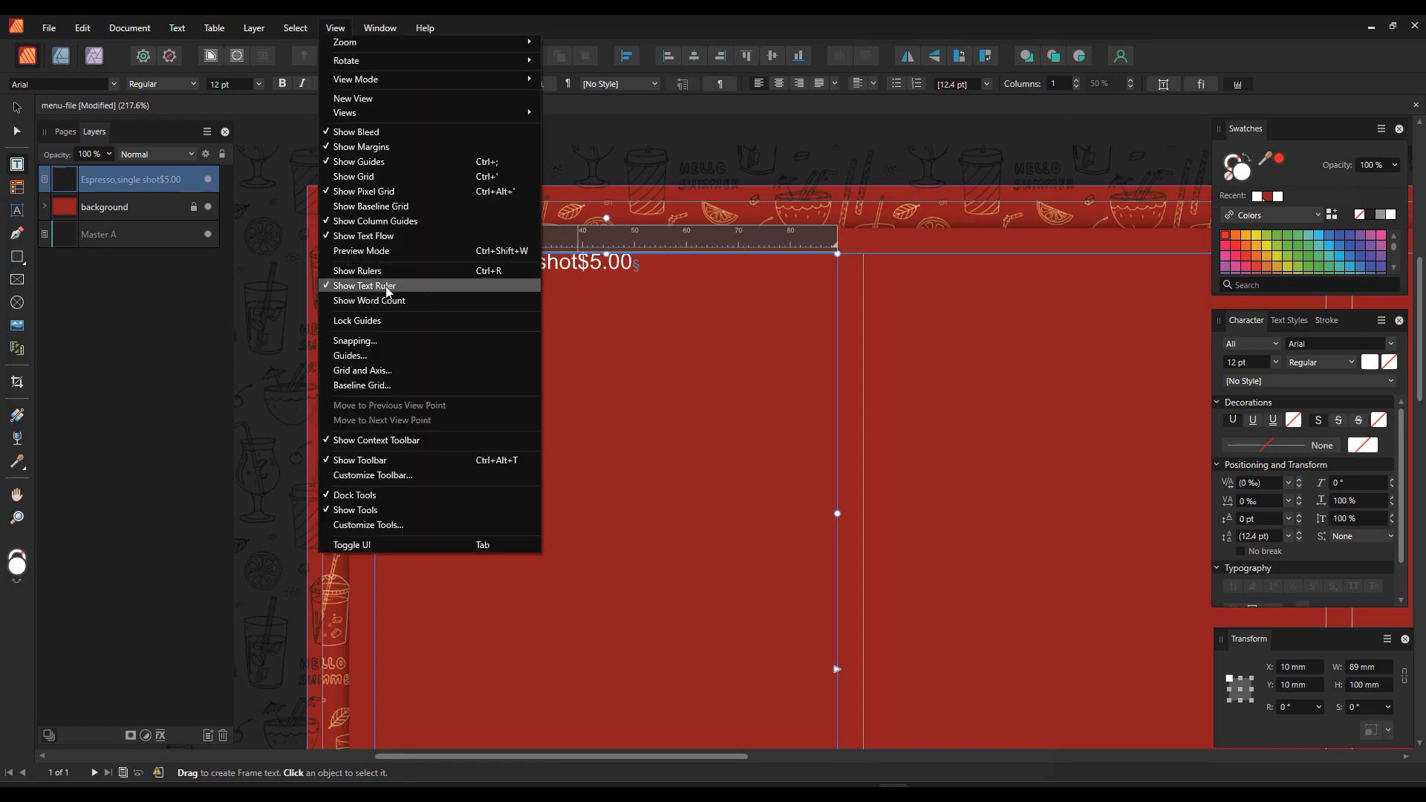
{"action": "left_click", "coordinate": [775, 26]}
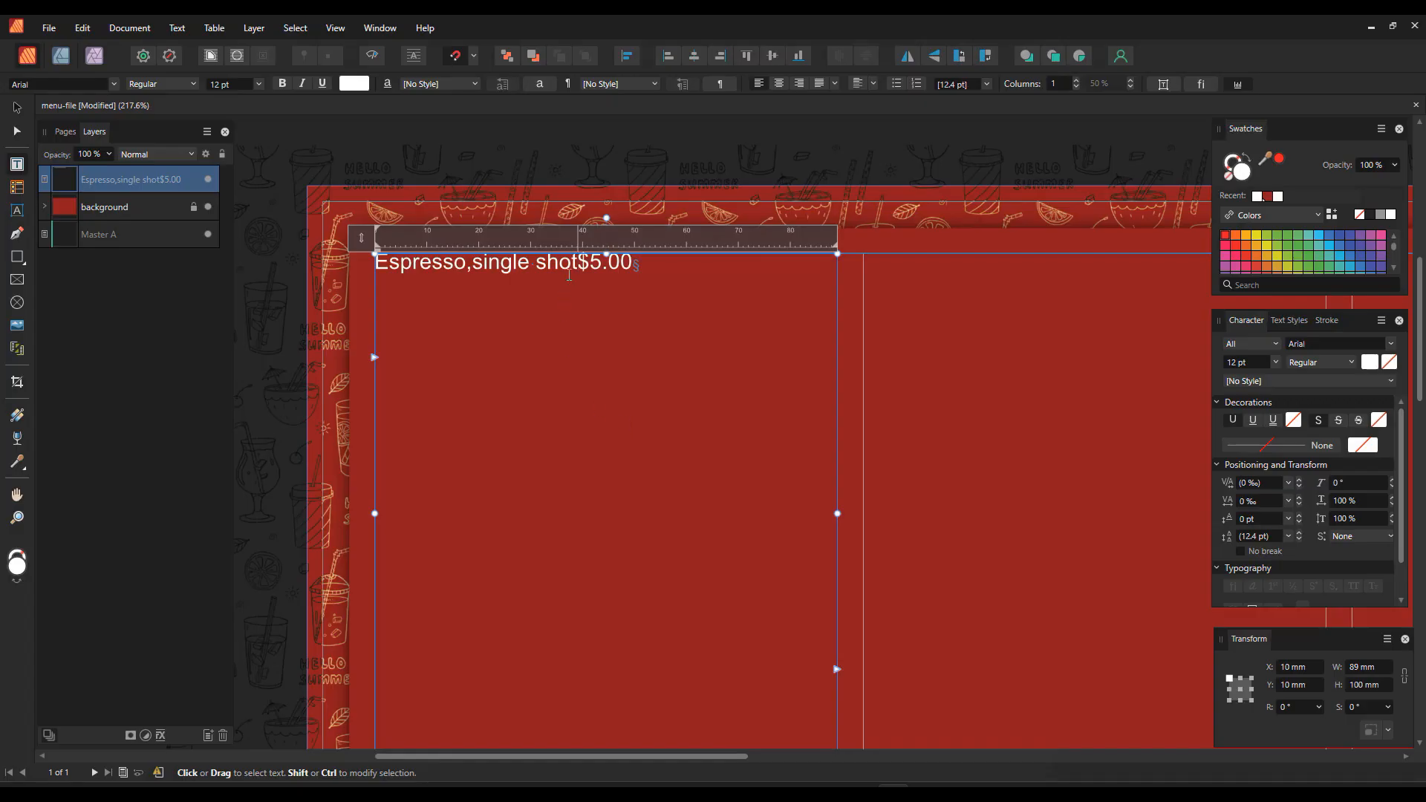
Step: Insert a tab character between "Espresso,single shot" and "$5.00"
{"action": "left_click", "coordinate": [578, 262]}
{"action": "key", "text": "Tab"}
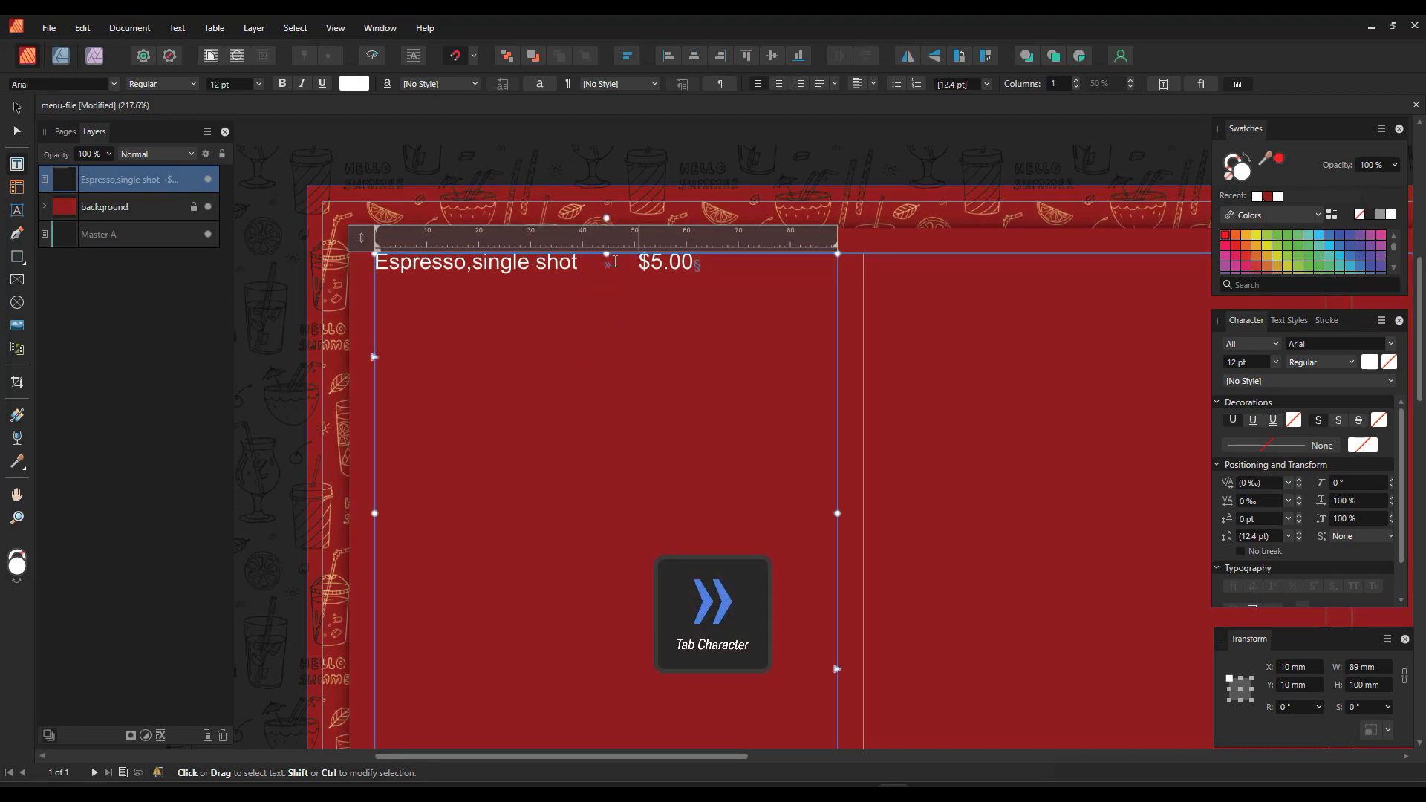
{"action": "left_click_drag", "start_coordinate": [639, 263], "coordinate": [580, 263]}
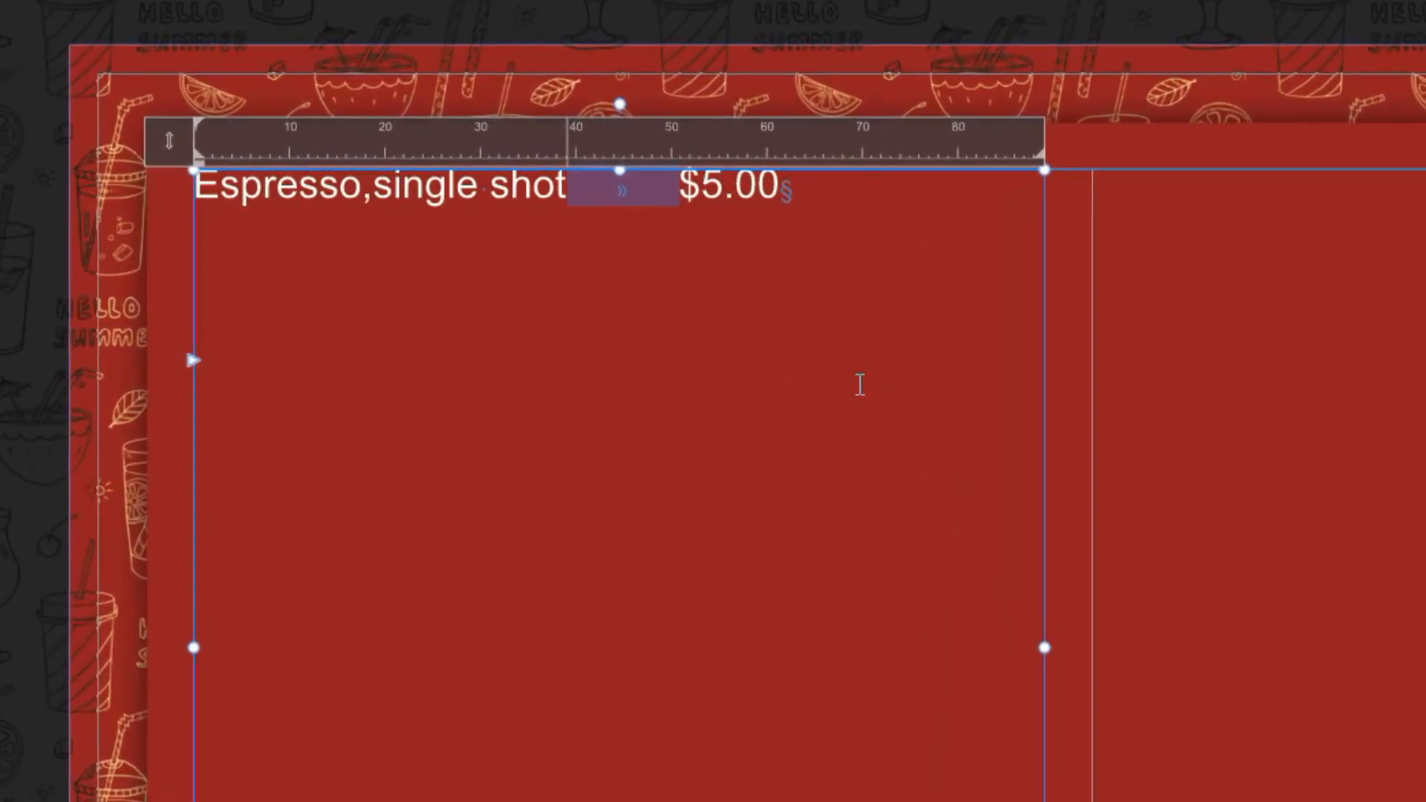
{"action": "left_click", "coordinate": [678, 186]}
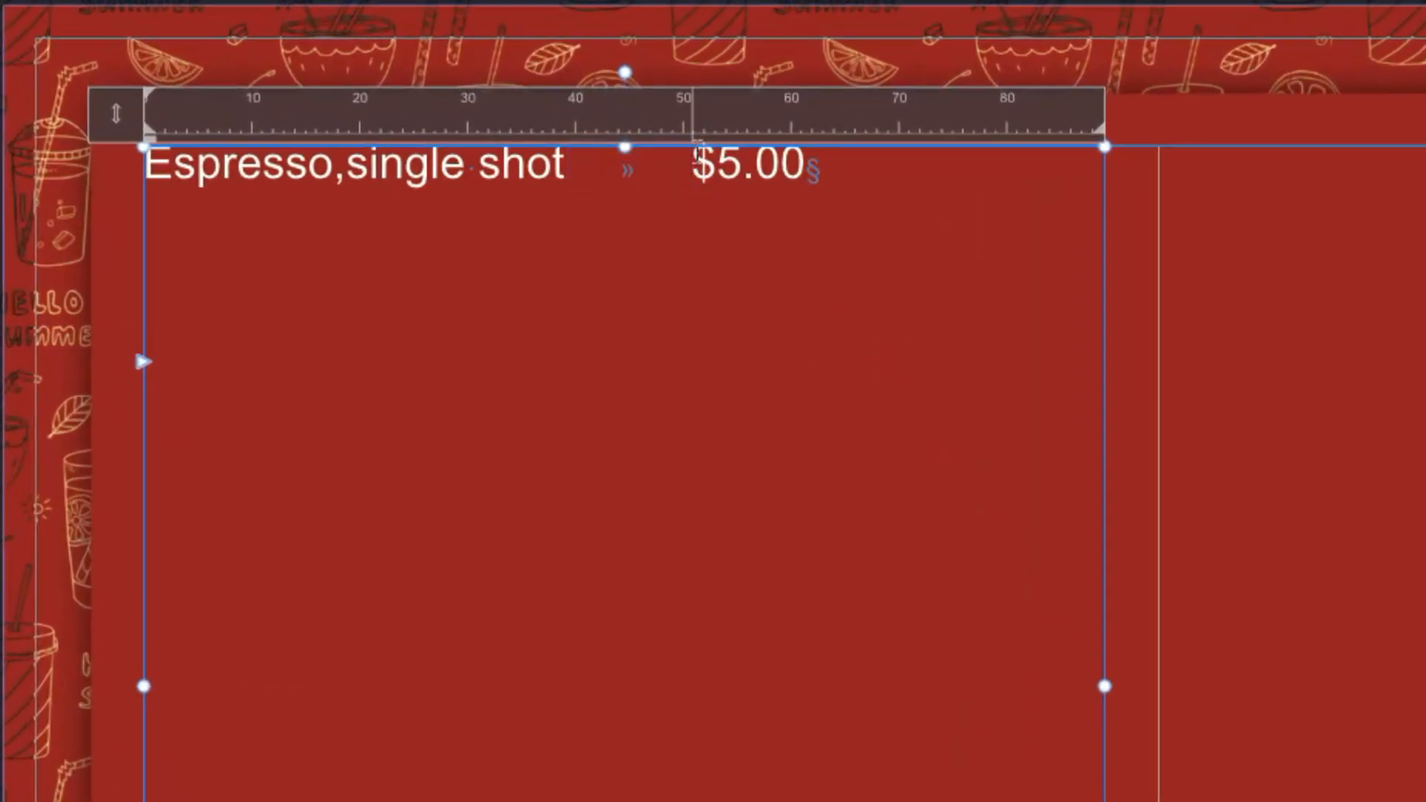
Step: Insert a second tab before "$5.00" and place left-aligned tab stops on the text ruler at 59 mm and 65 mm
{"action": "left_click", "coordinate": [692, 132]}
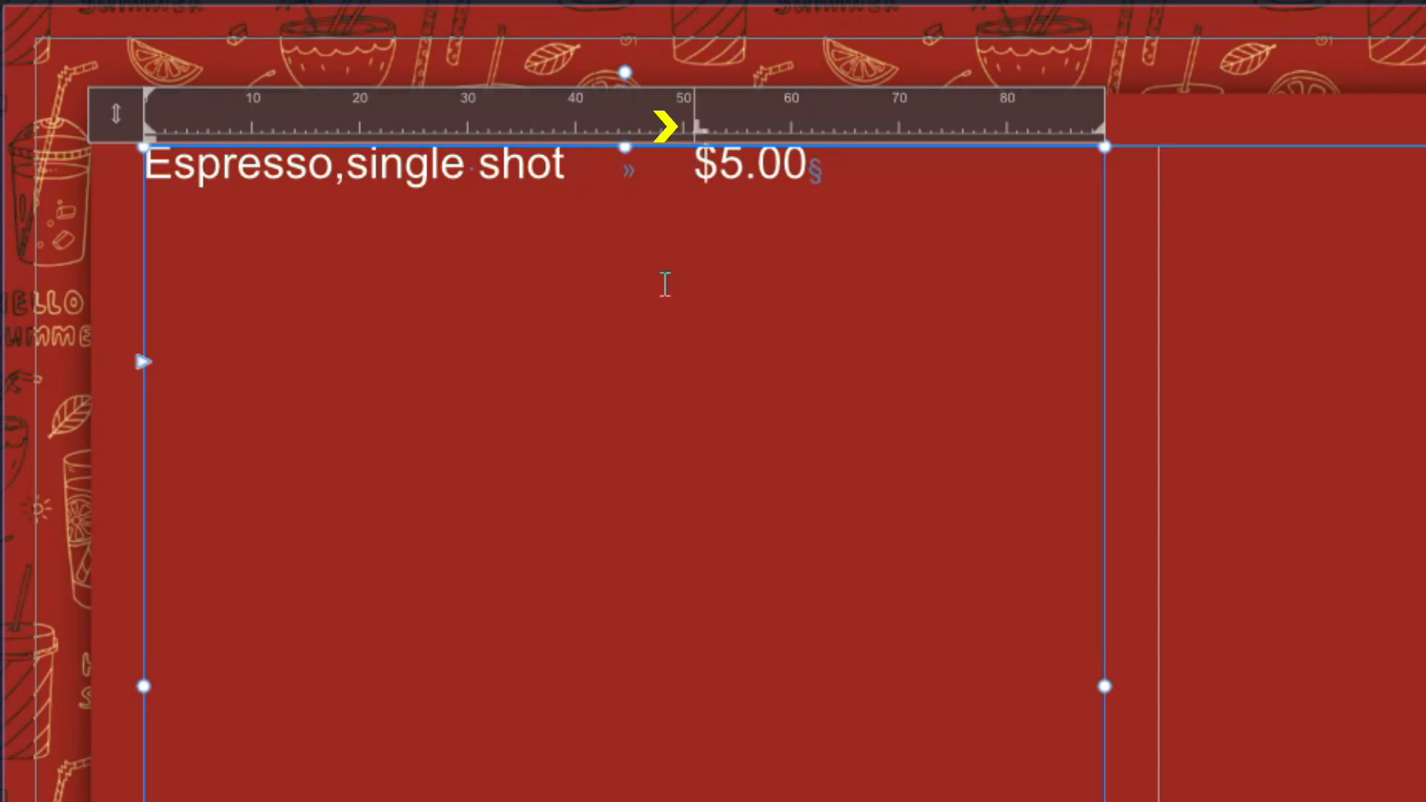
{"action": "left_click_drag", "start_coordinate": [702, 132], "coordinate": [965, 141]}
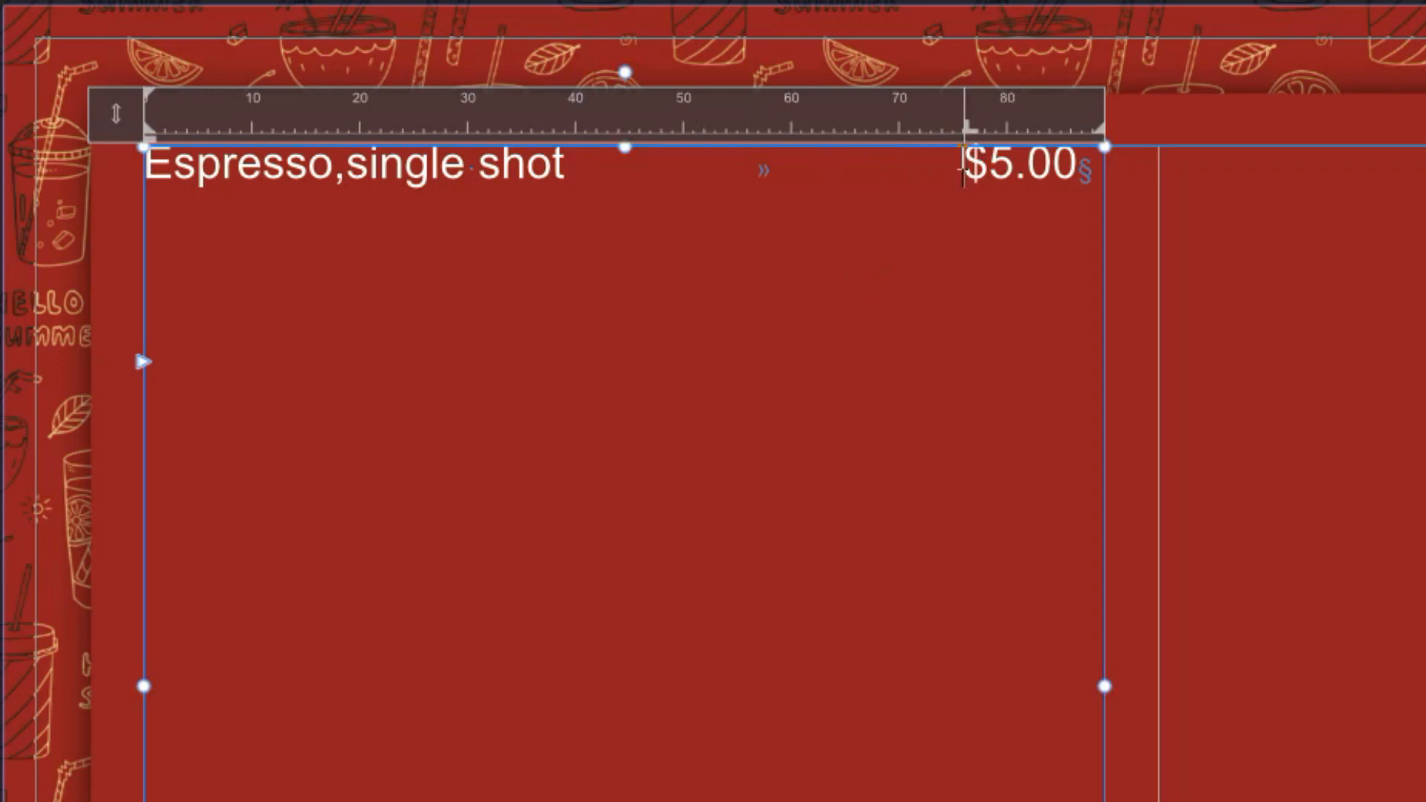
{"action": "key", "text": "Tab"}
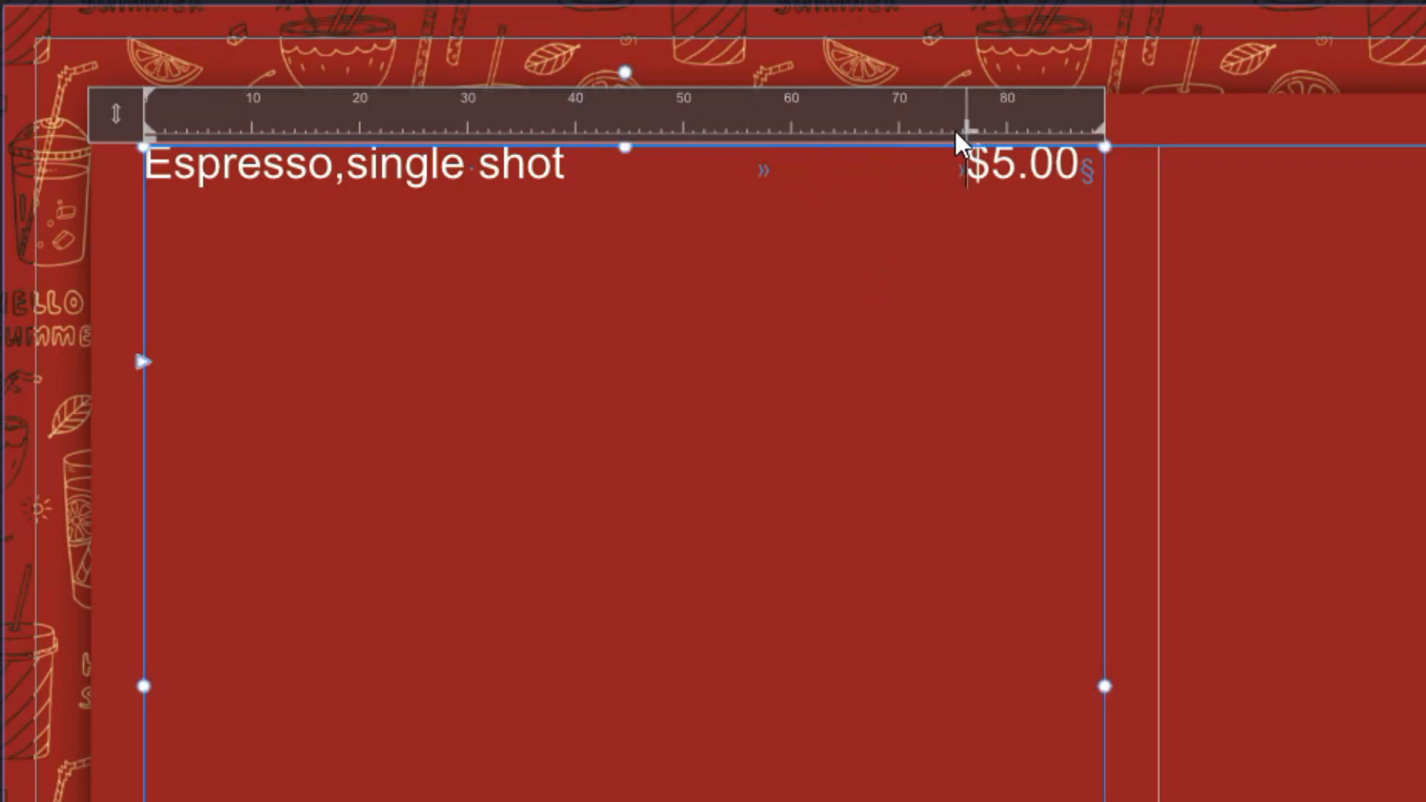
{"action": "left_click", "coordinate": [937, 140]}
{"action": "left_click_drag", "start_coordinate": [938, 140], "coordinate": [787, 127]}
{"action": "left_click_drag", "start_coordinate": [966, 125], "coordinate": [849, 130]}
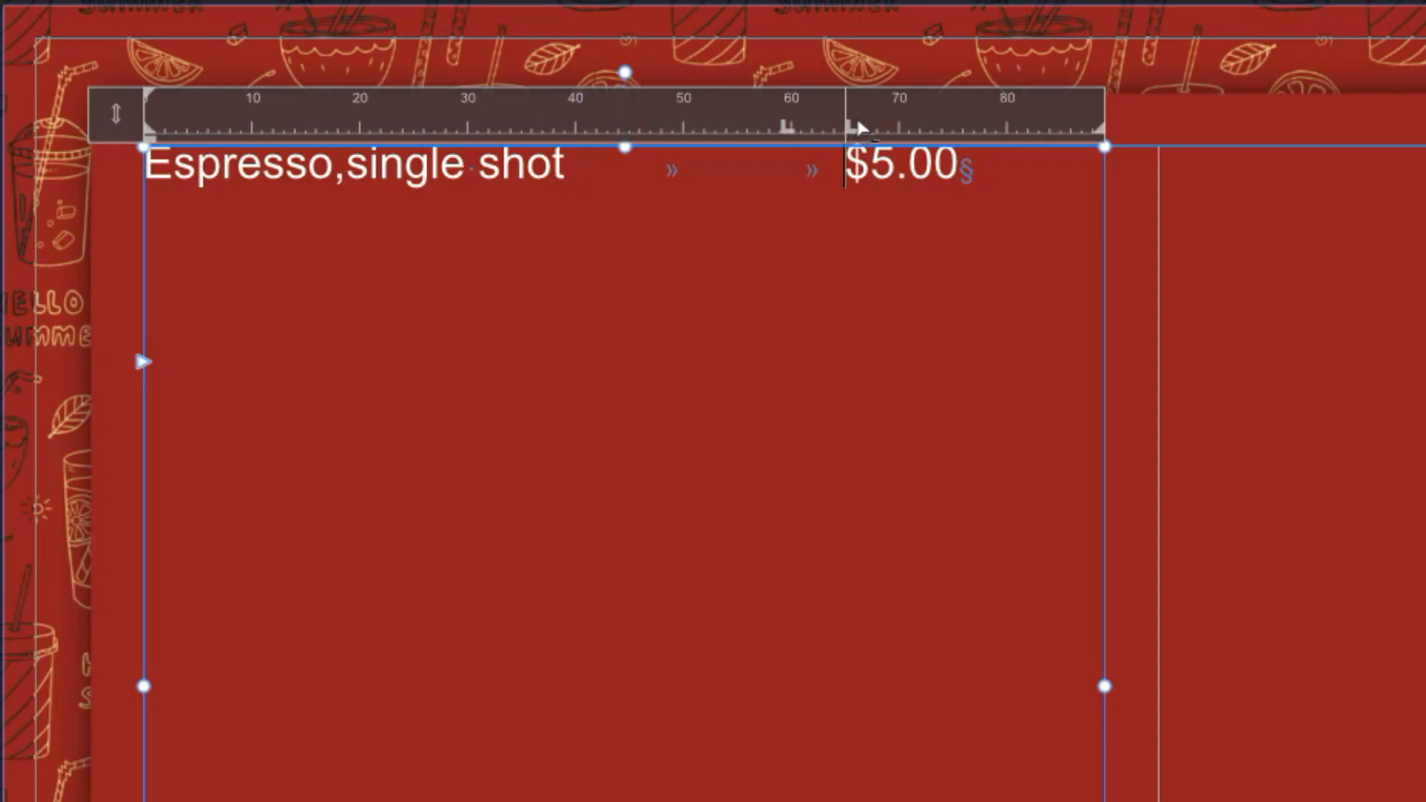
Step: Right-align the 65 mm tab stop and move it to the far end of the text frame's ruler, at about 89 mm
{"action": "double_click", "coordinate": [850, 132]}
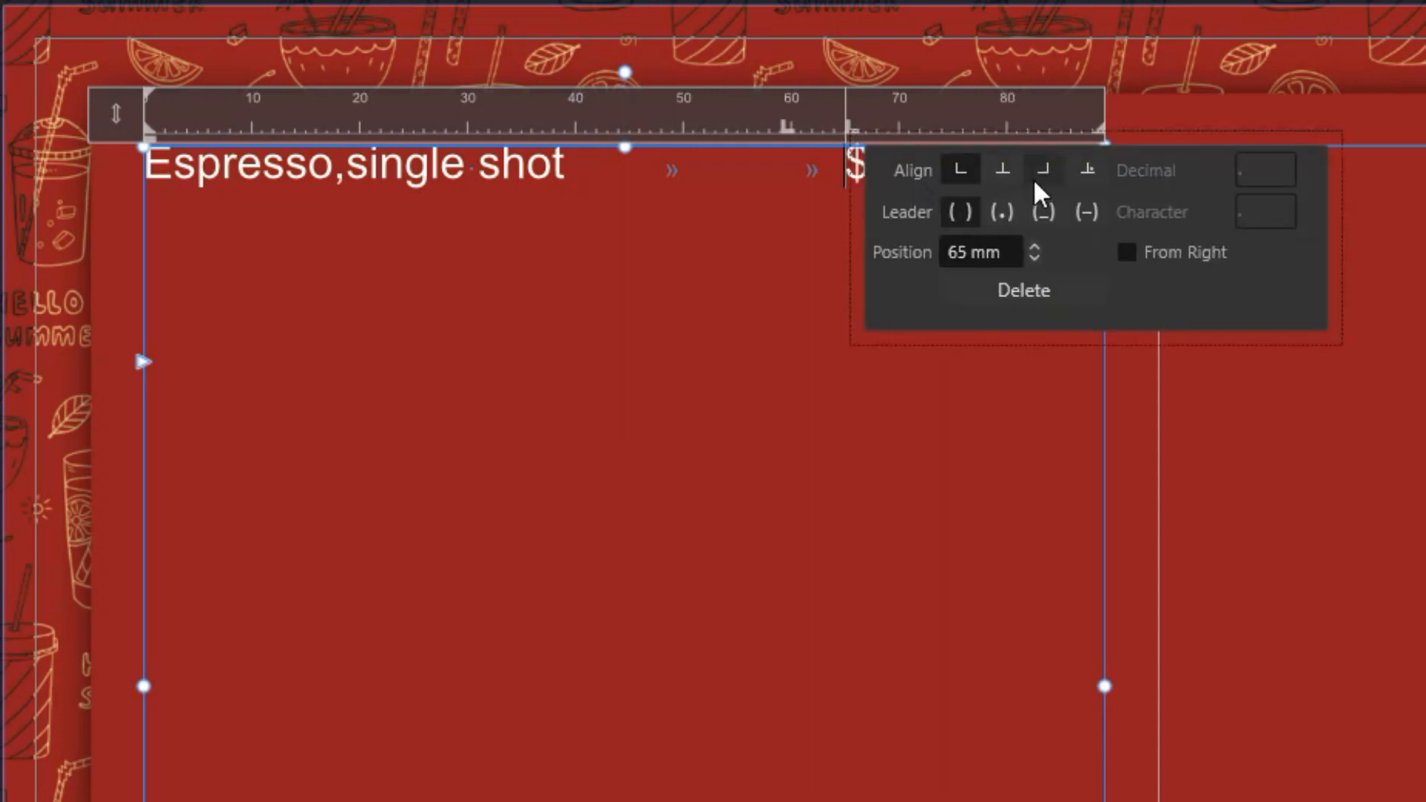
{"action": "left_click", "coordinate": [1055, 172]}
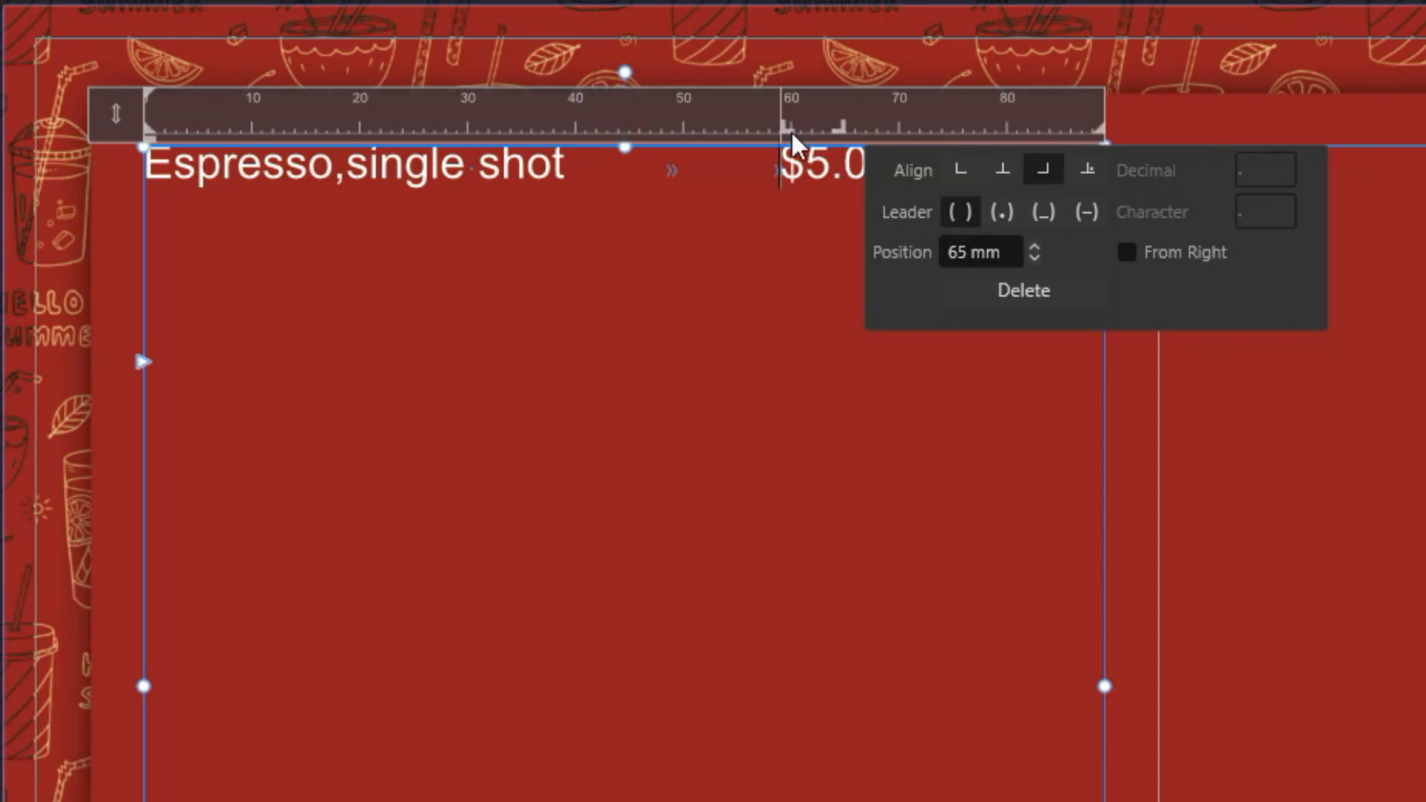
{"action": "left_click_drag", "start_coordinate": [842, 131], "coordinate": [1103, 141]}
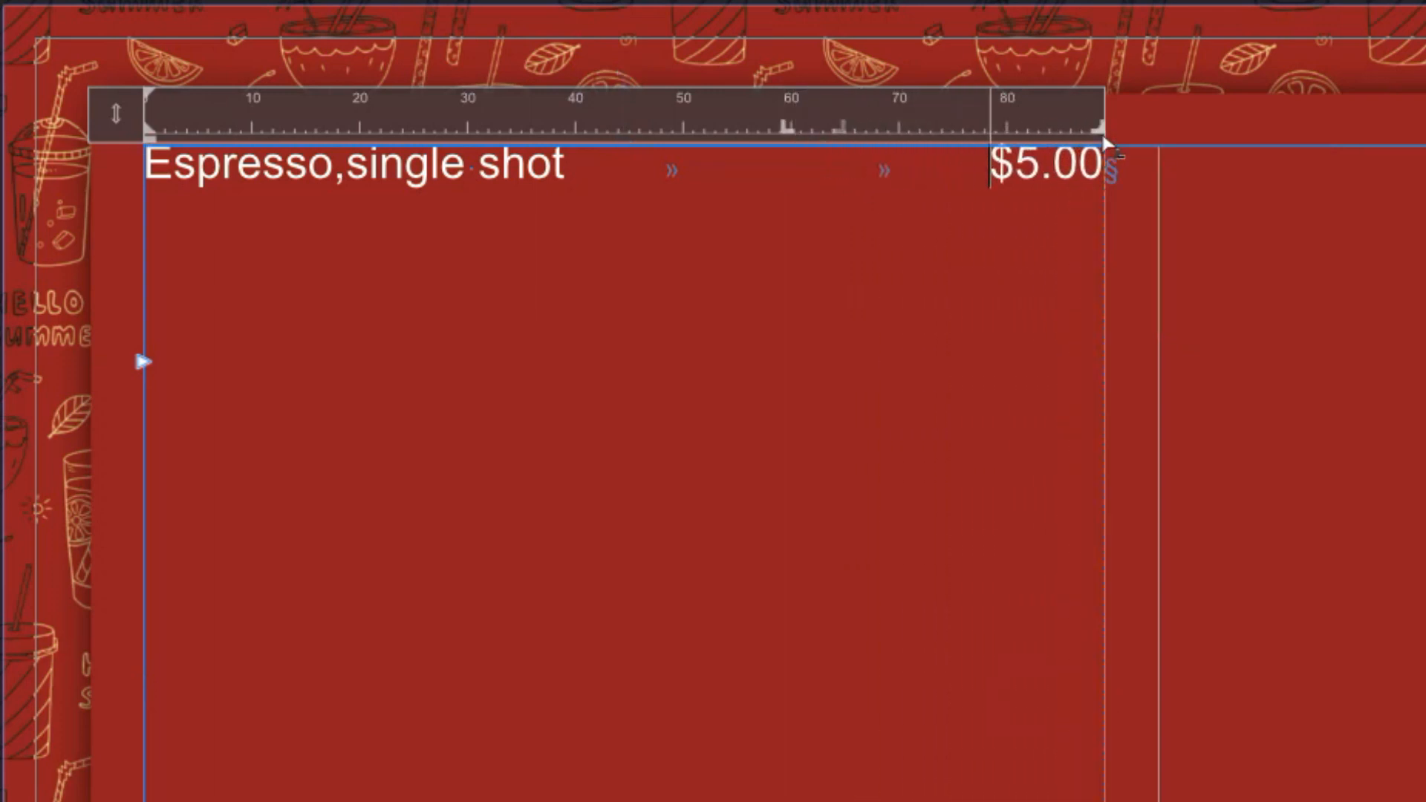
Step: Give the 59 mm tab stop decimal alignment and a dot leader with widely spaced dots, and move it to about 78 mm
{"action": "left_click", "coordinate": [785, 132]}
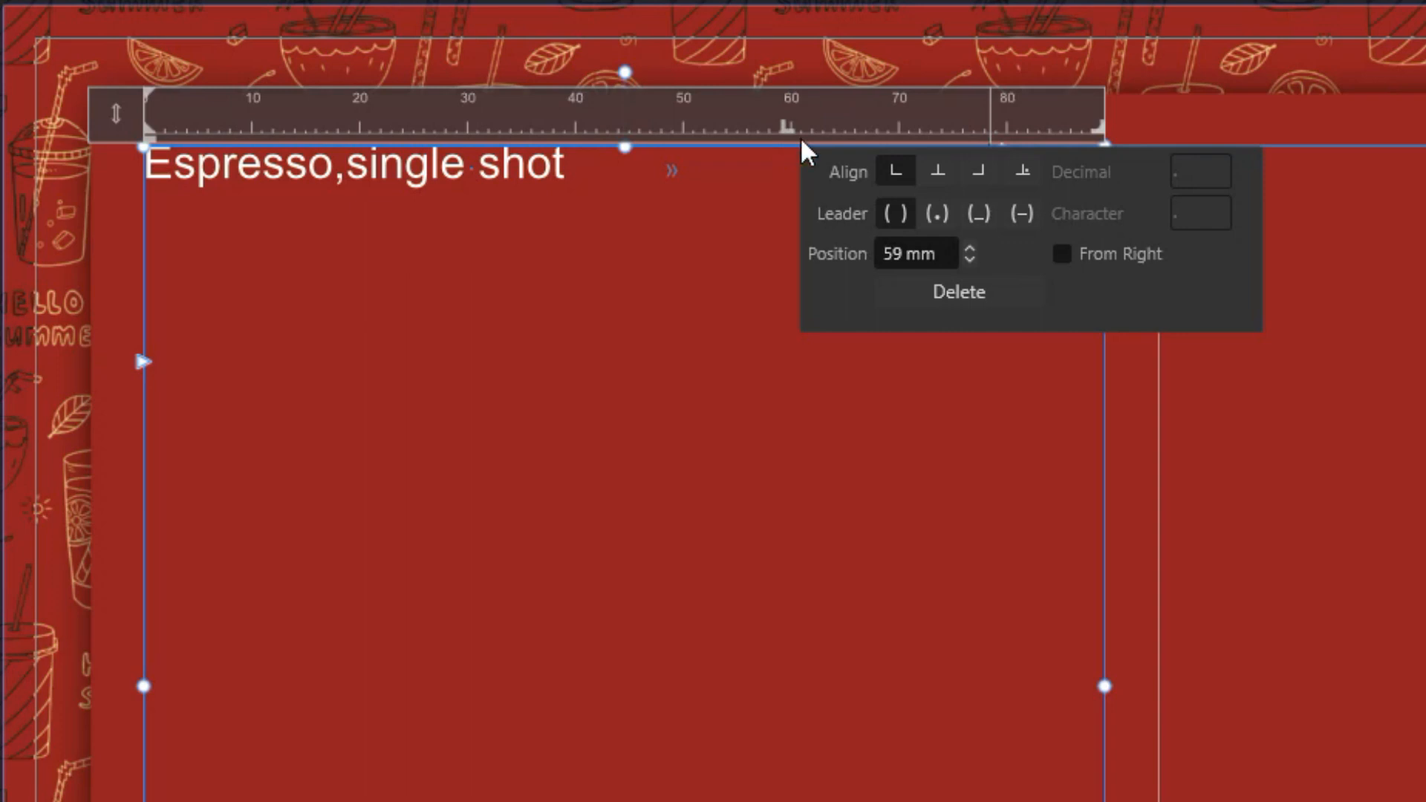
{"action": "left_click", "coordinate": [1028, 197]}
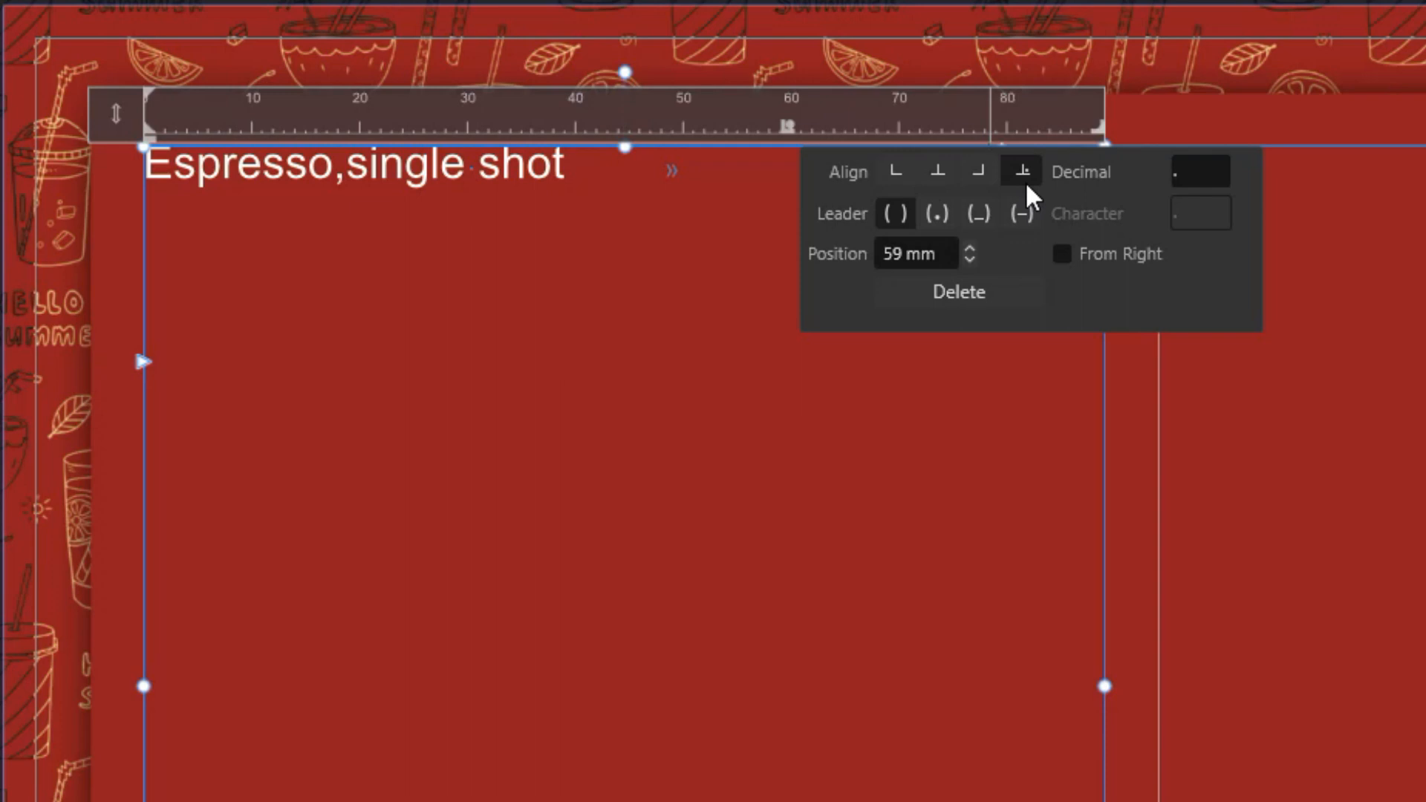
{"action": "left_click", "coordinate": [940, 215]}
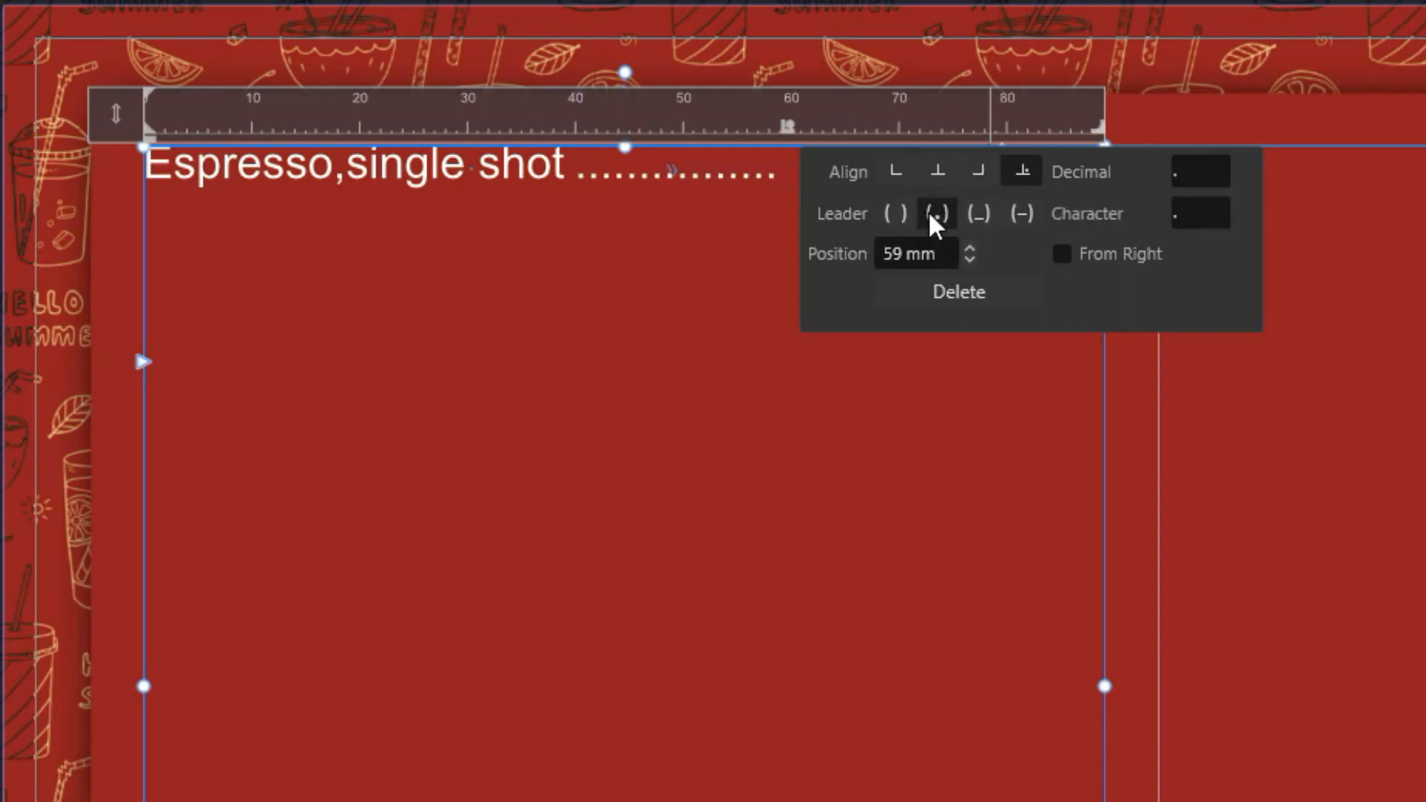
{"action": "left_click", "coordinate": [1200, 219]}
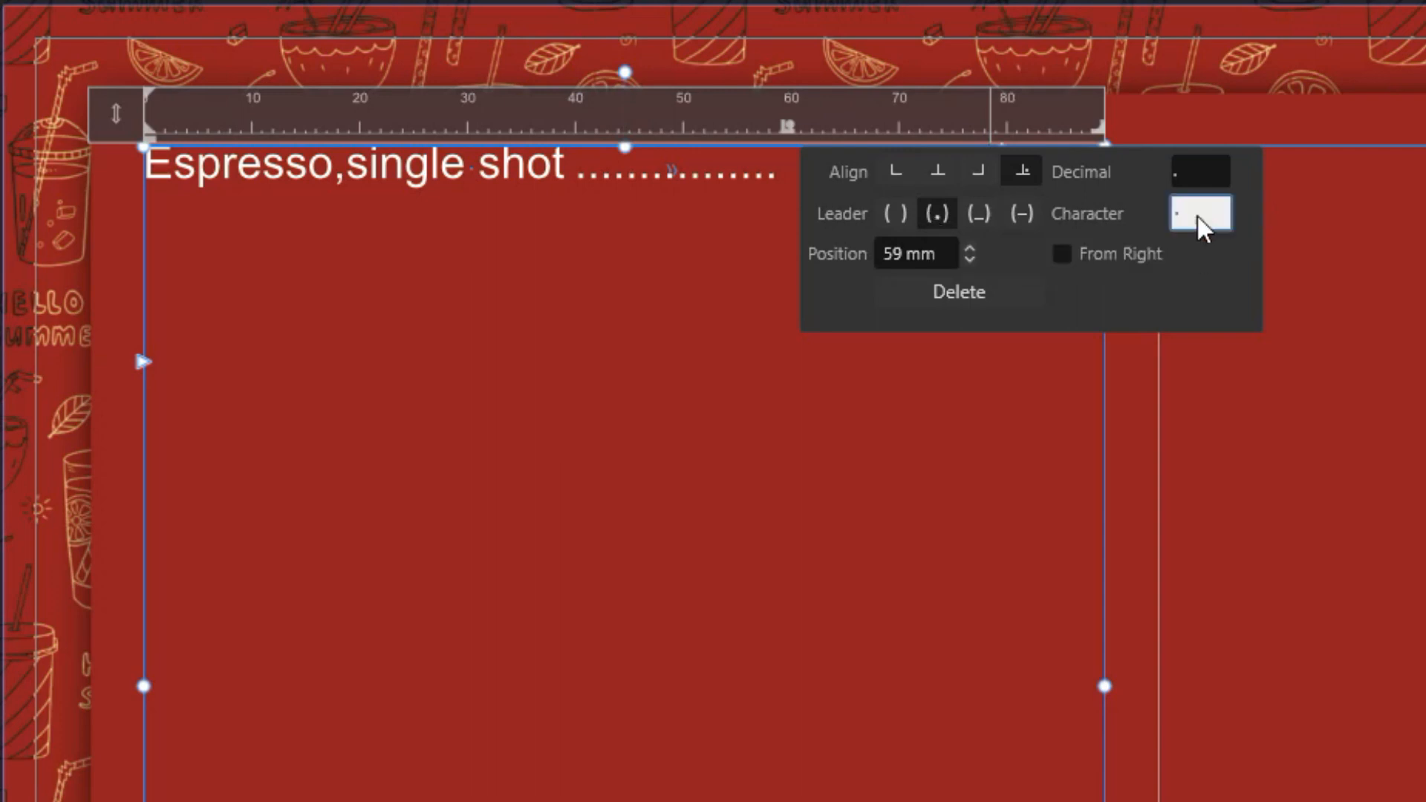
{"action": "type", "text": "."}
{"action": "key", "text": "Return"}
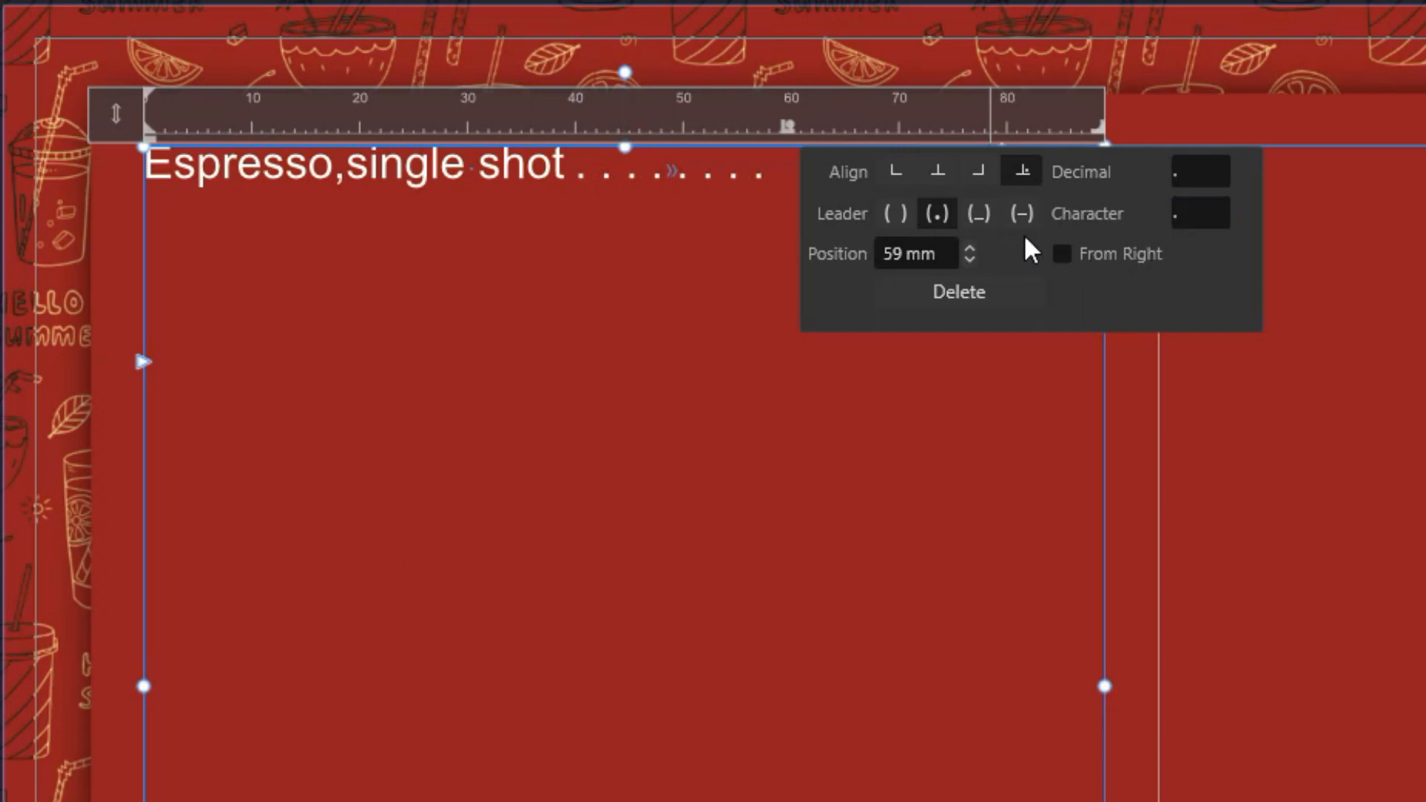
{"action": "left_click_drag", "start_coordinate": [788, 128], "coordinate": [979, 127]}
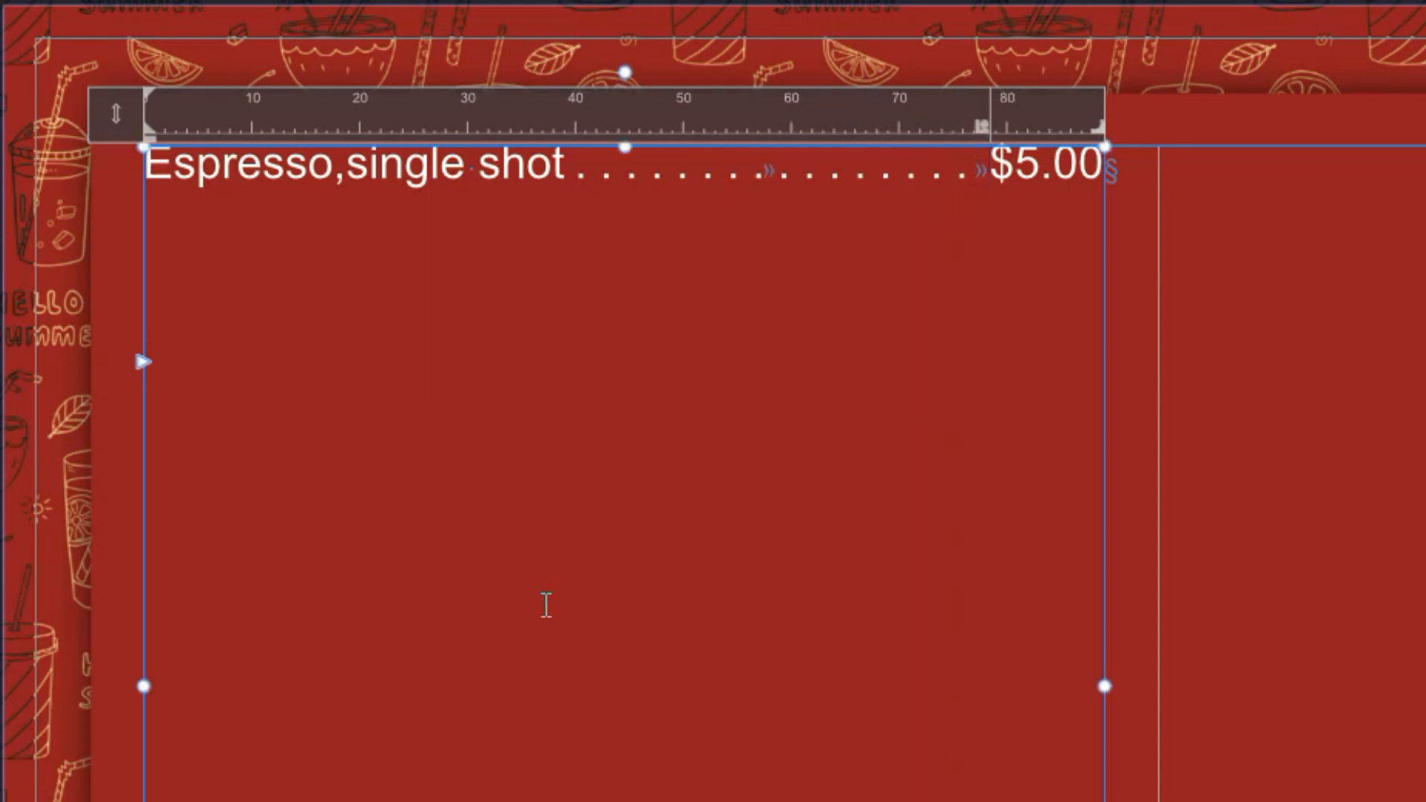
{"action": "key", "text": "shift+Left"}
{"action": "left_click_drag", "start_coordinate": [975, 175], "coordinate": [562, 178]}
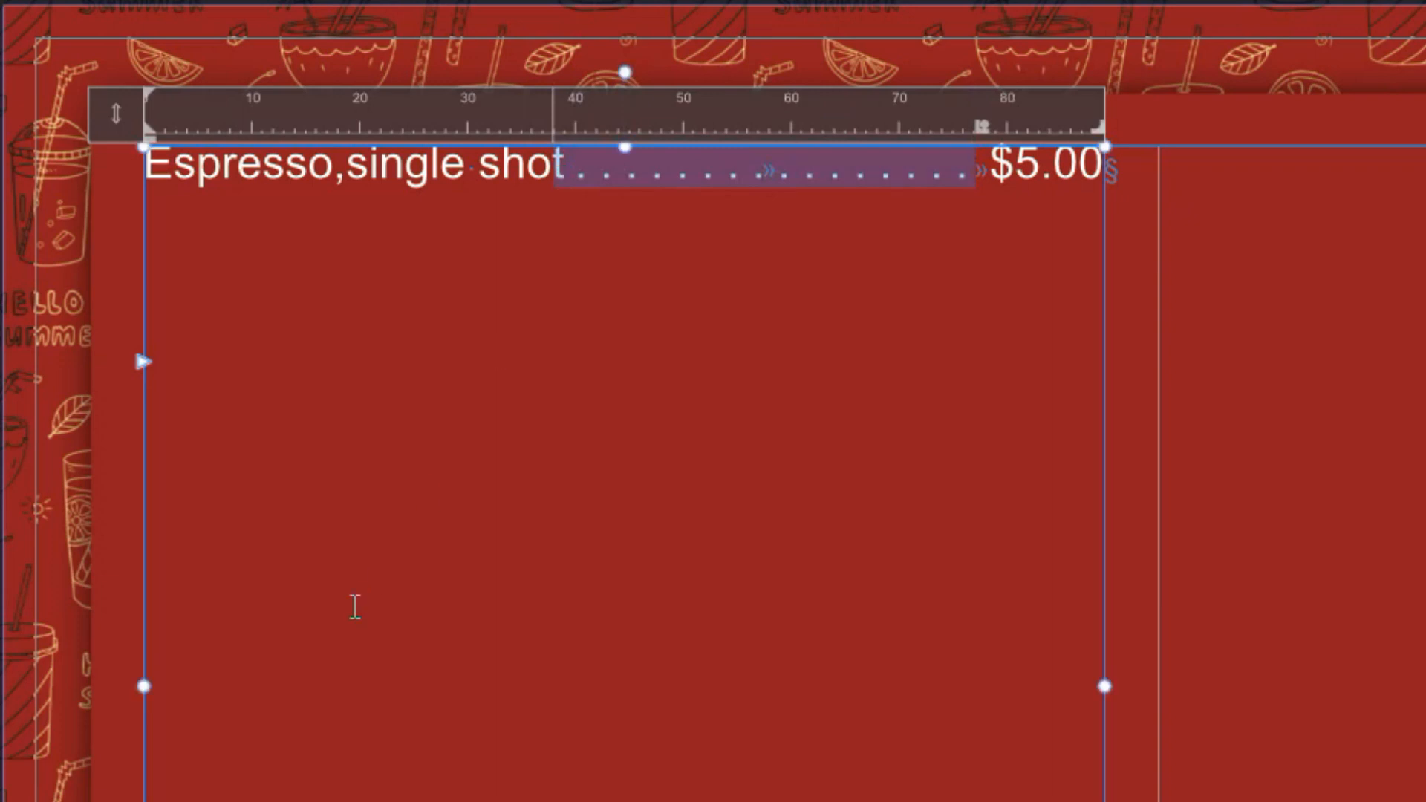
{"action": "left_click", "coordinate": [1000, 164]}
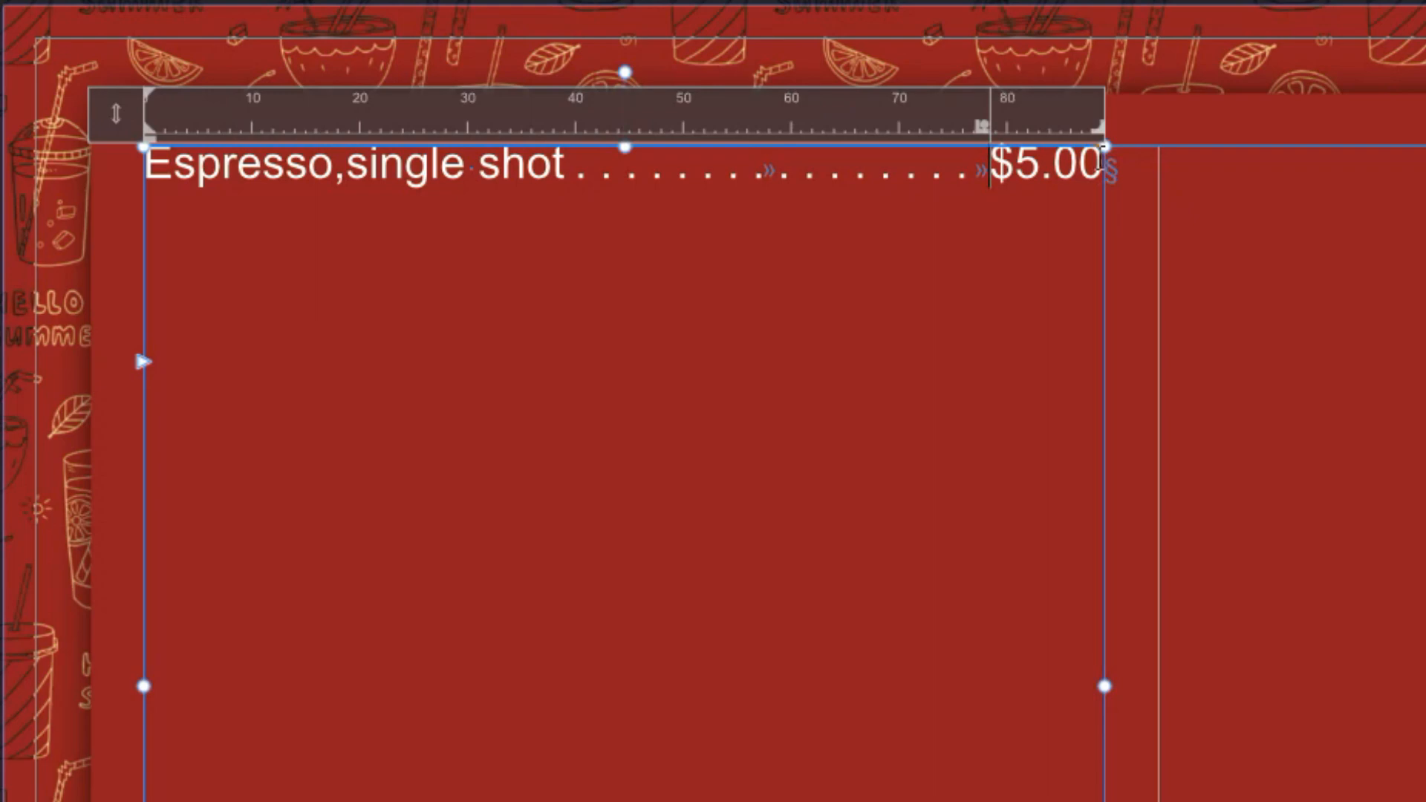
Step: Start a new paragraph style from the whole espresso line and name it "menu items"
{"action": "left_click_drag", "start_coordinate": [1102, 164], "coordinate": [145, 171]}
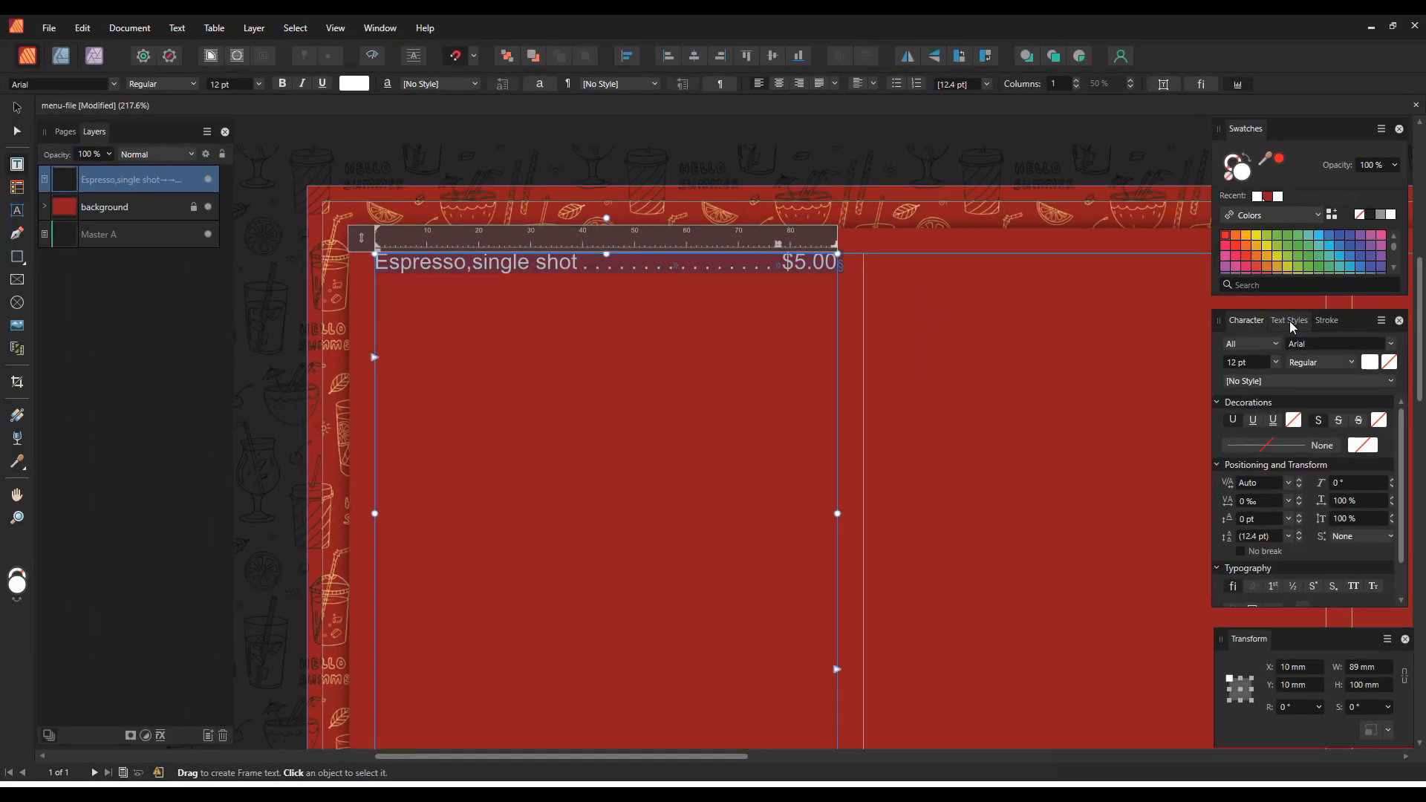
{"action": "left_click", "coordinate": [1289, 321]}
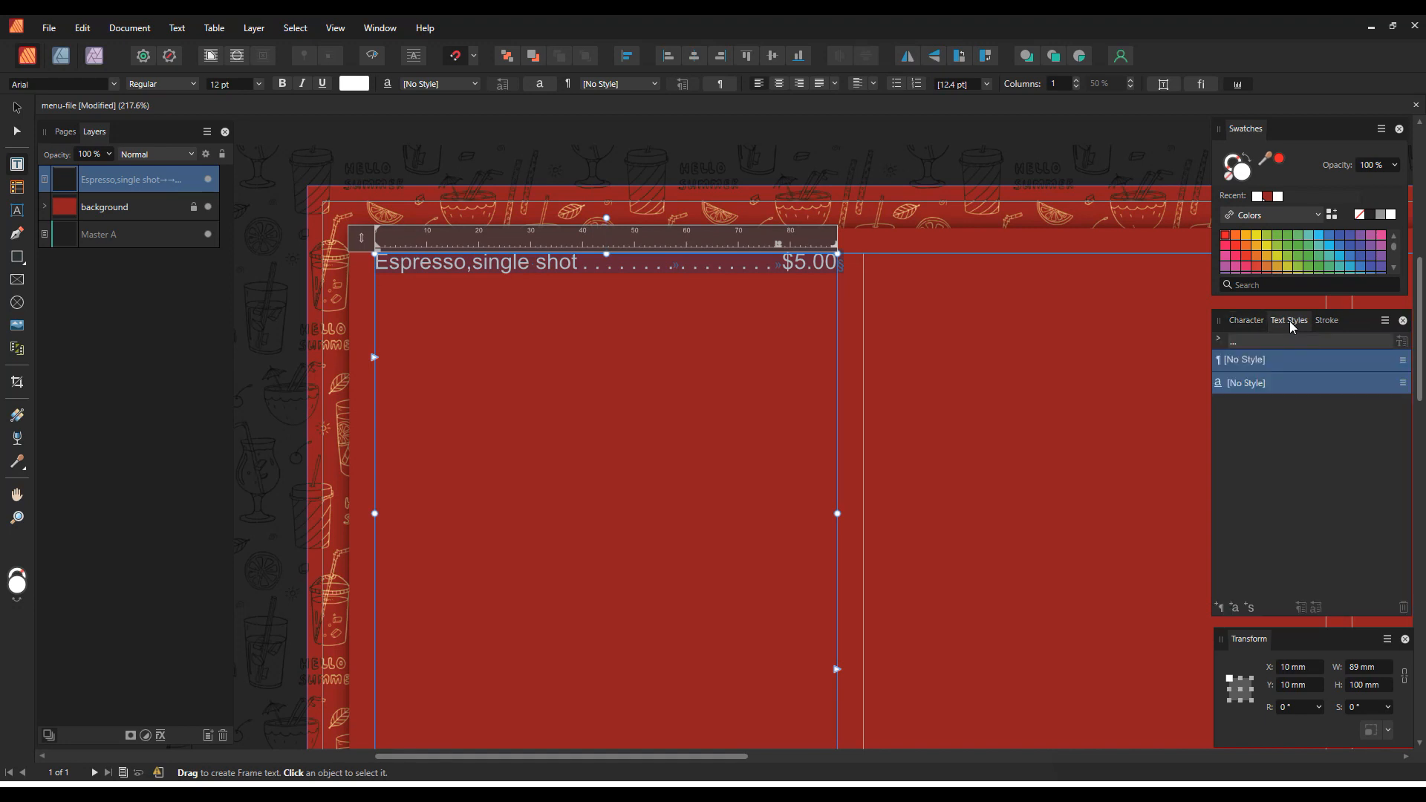
{"action": "left_click", "coordinate": [1220, 606]}
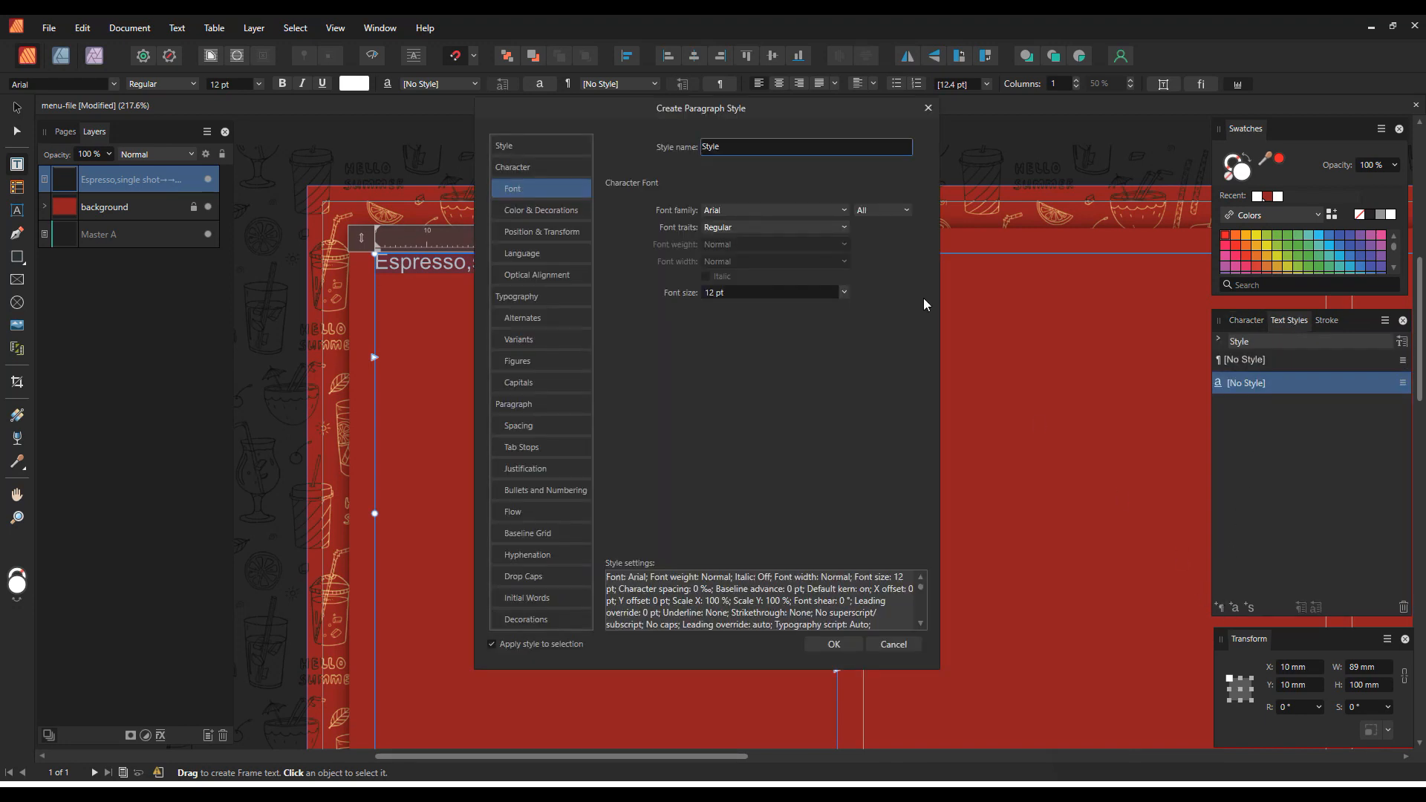
{"action": "double_click", "coordinate": [721, 148]}
{"action": "type", "text": "menu items"}
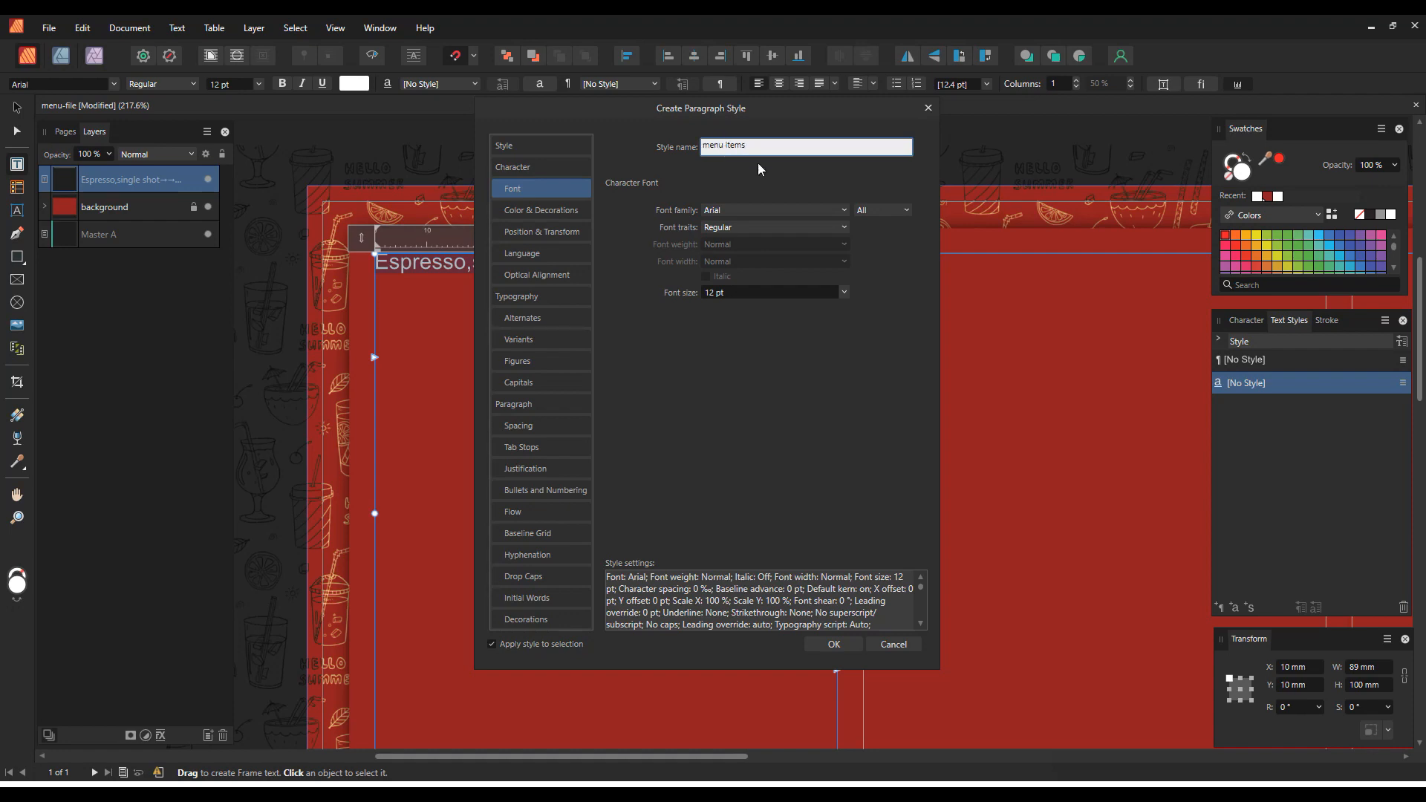
Step: Set the style's font to Roboto Slab SemiBold at 13 pt
{"action": "left_click", "coordinate": [805, 210]}
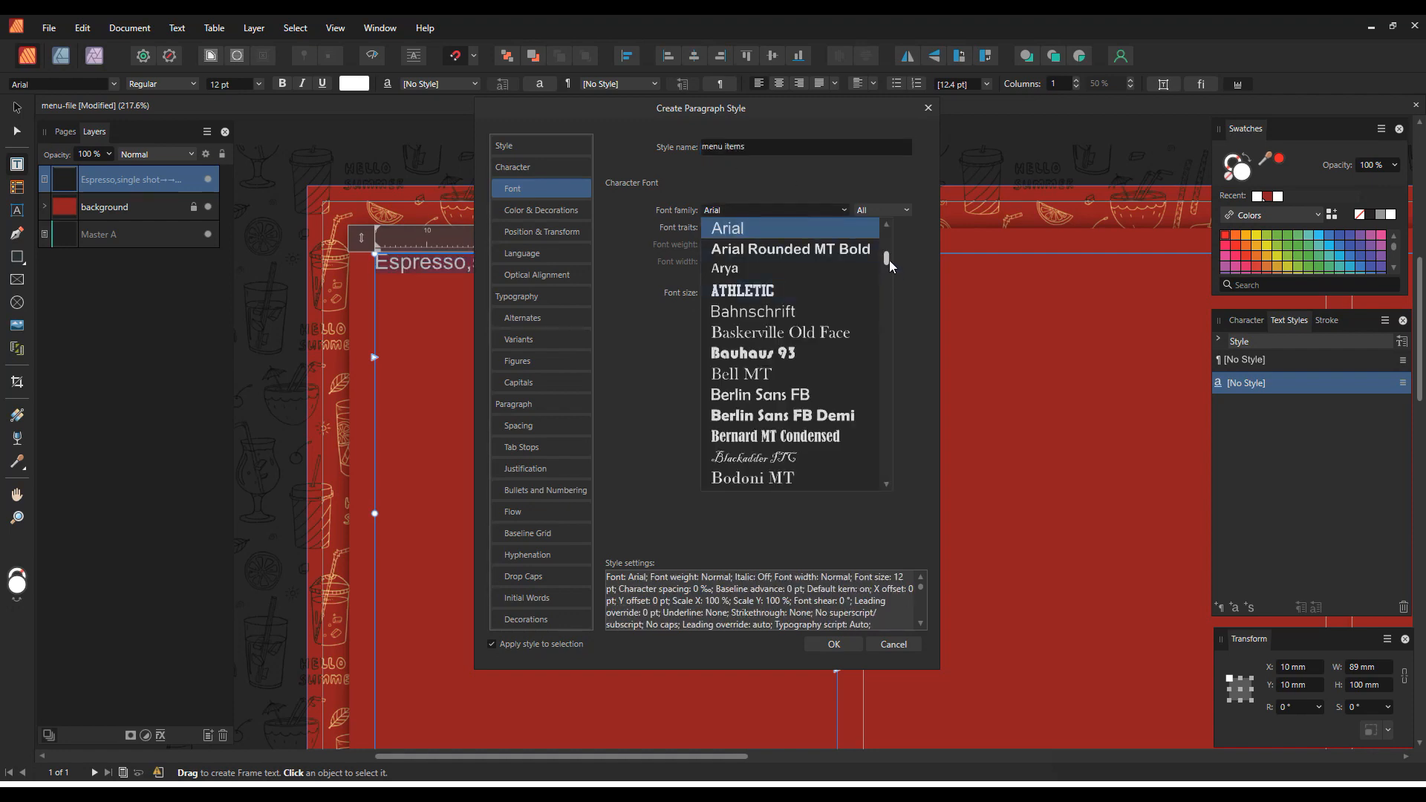
{"action": "left_click_drag", "start_coordinate": [889, 260], "coordinate": [889, 434]}
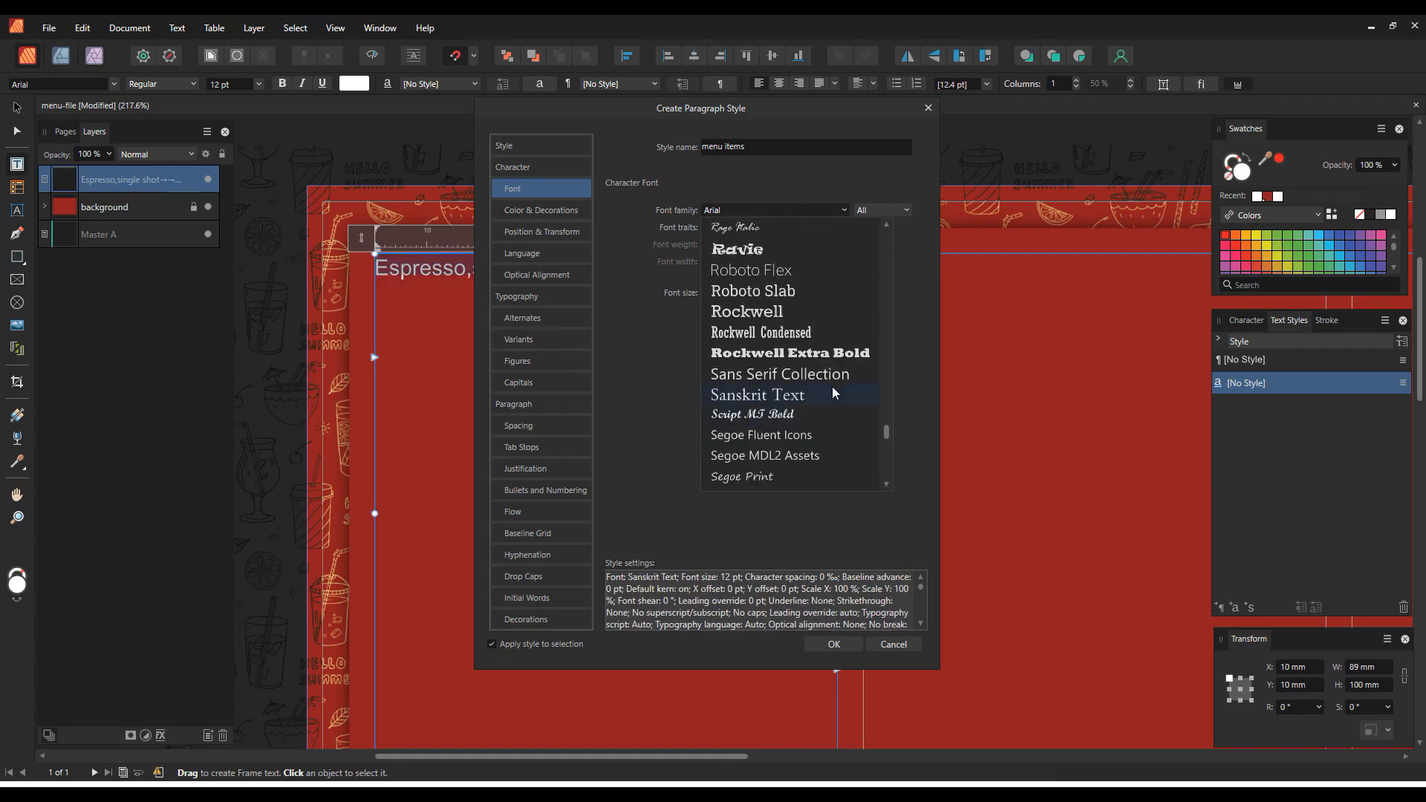
{"action": "left_click", "coordinate": [771, 290]}
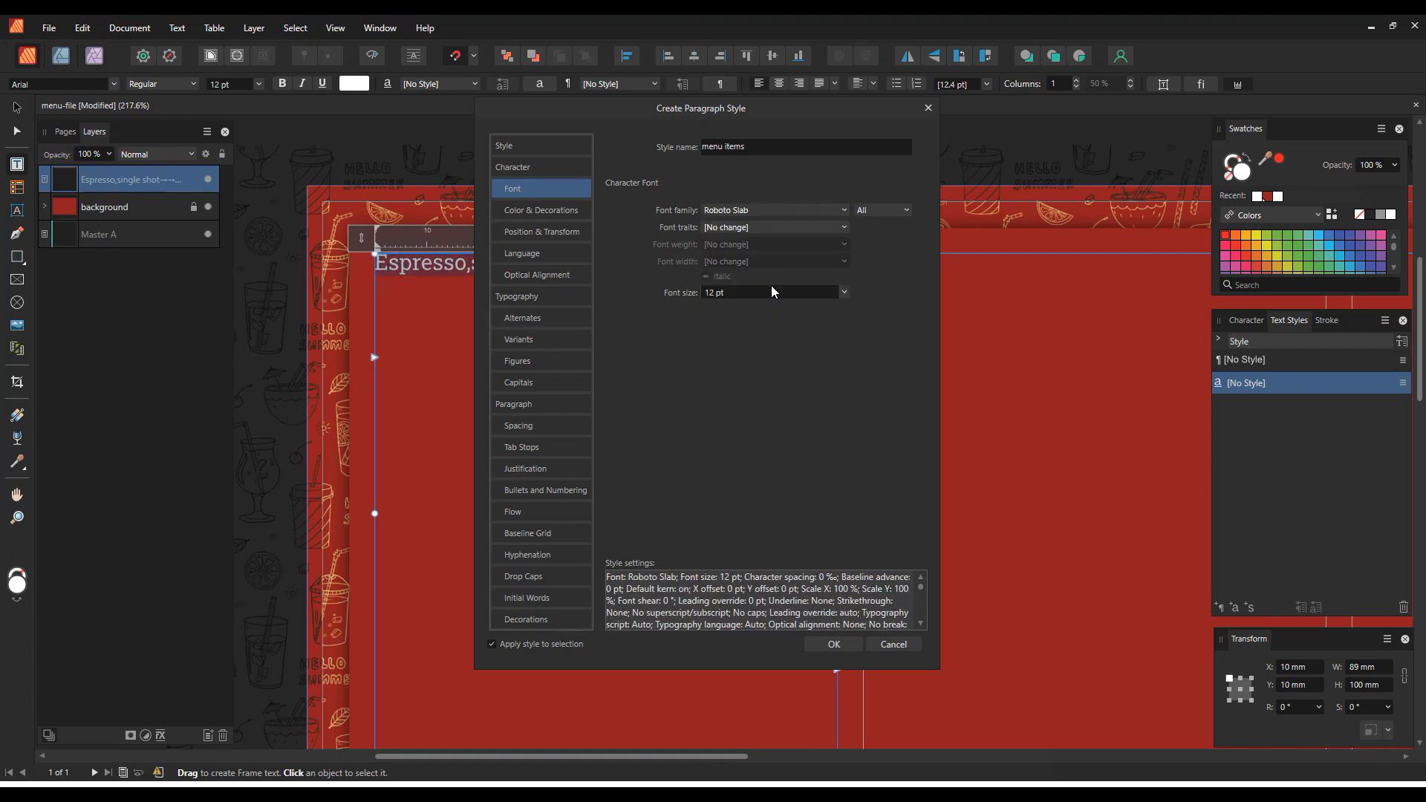
{"action": "left_click", "coordinate": [739, 227]}
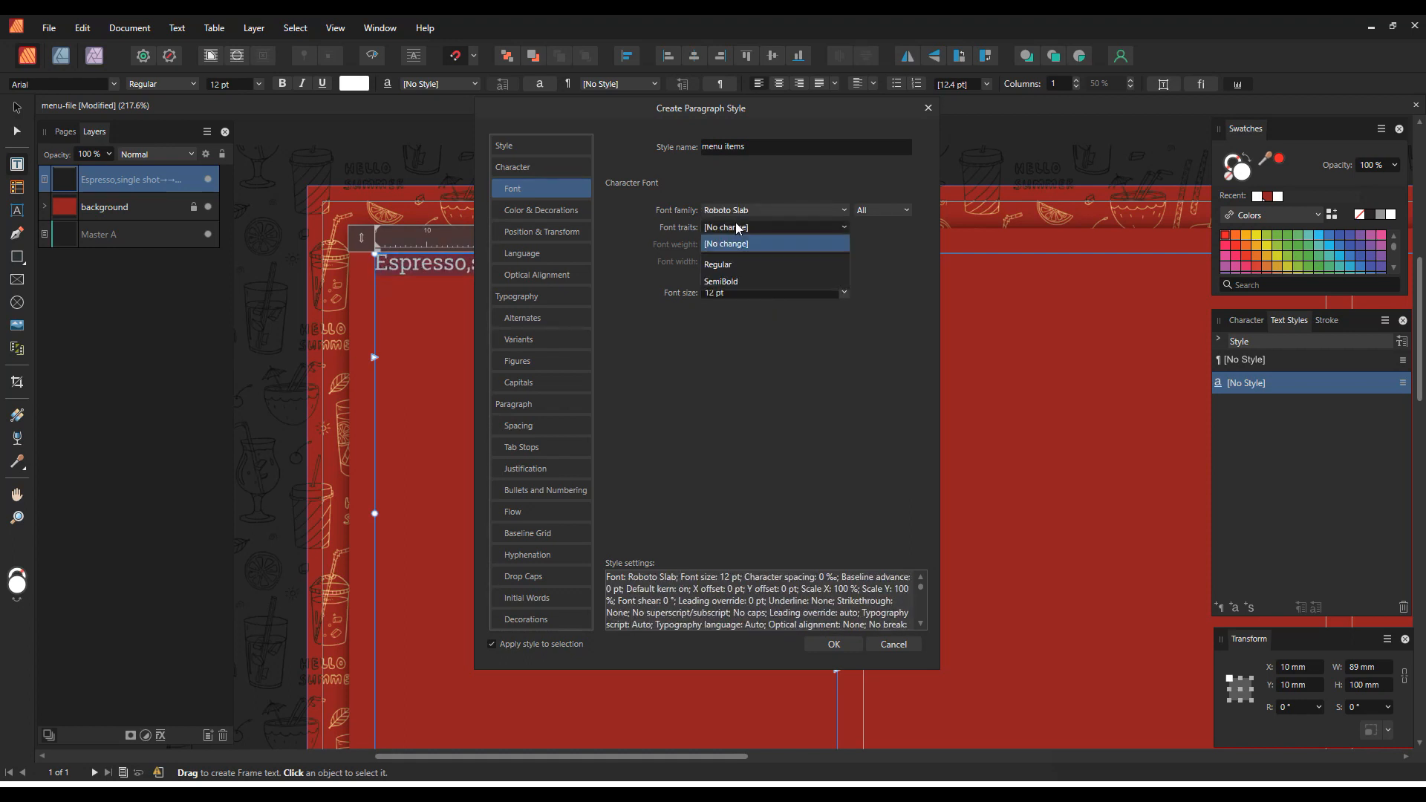
{"action": "left_click", "coordinate": [738, 283]}
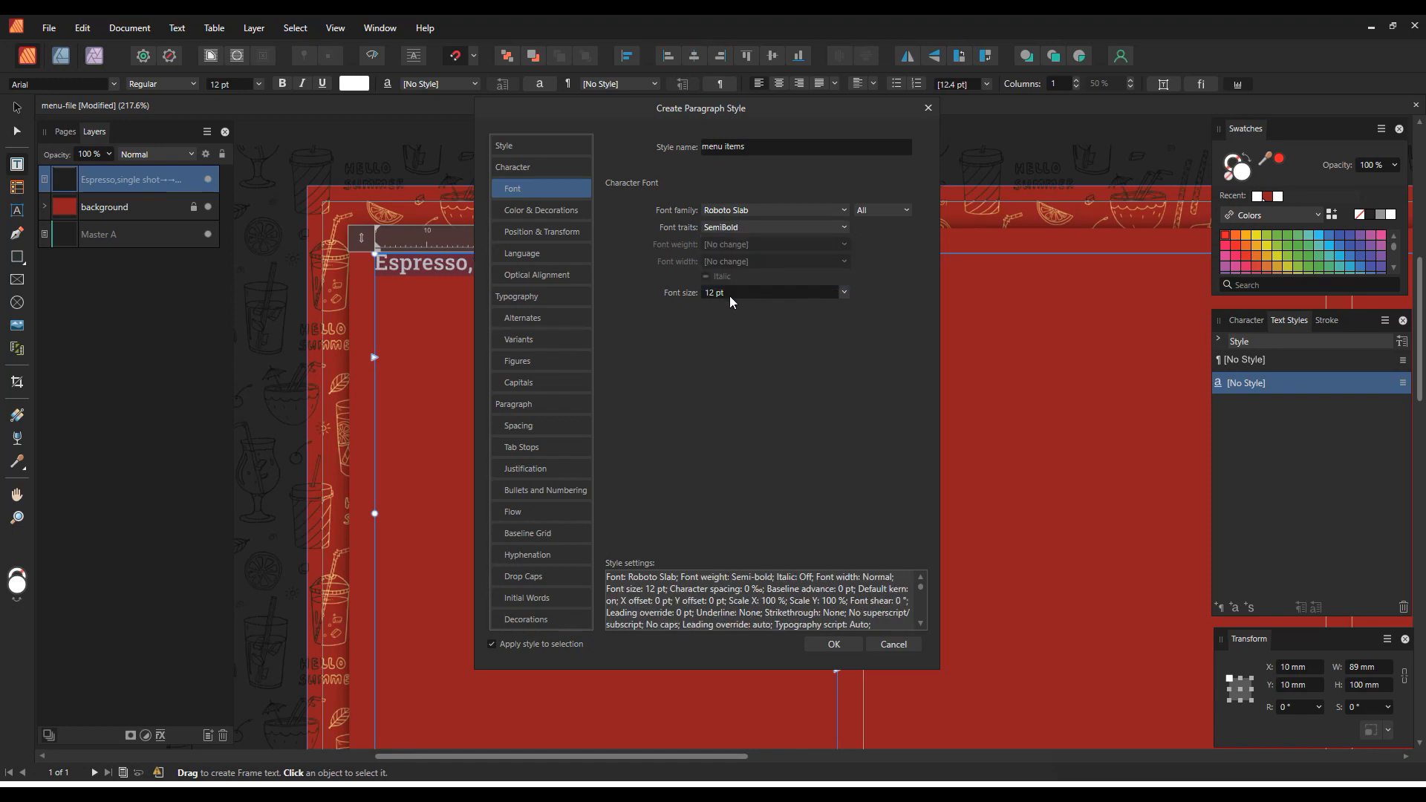
{"action": "left_click", "coordinate": [730, 295]}
{"action": "type", "text": "13"}
{"action": "key", "text": "Return"}
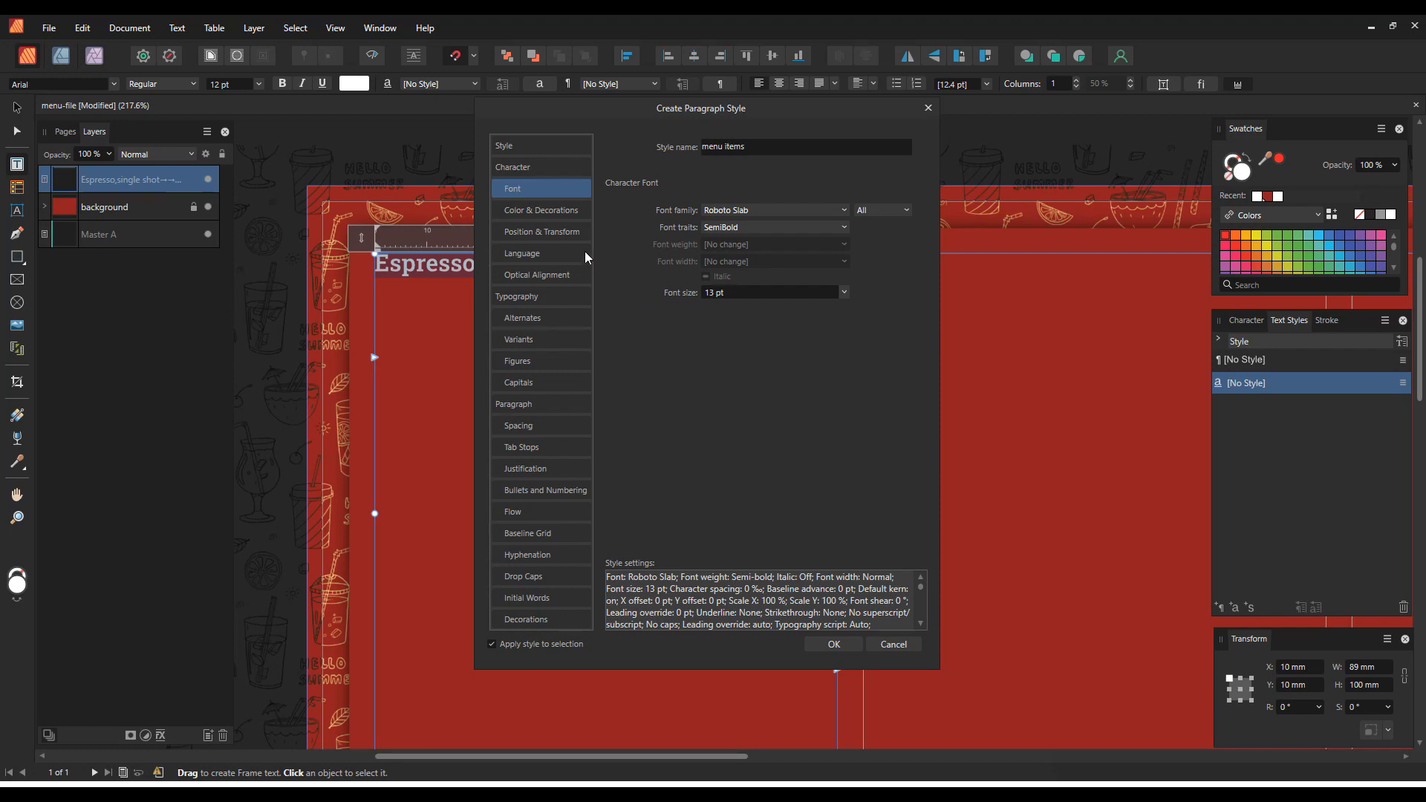
Step: Select the menu-colors palette for the style's text fill and create the paragraph style, applying it to the selected line
{"action": "left_click", "coordinate": [557, 210]}
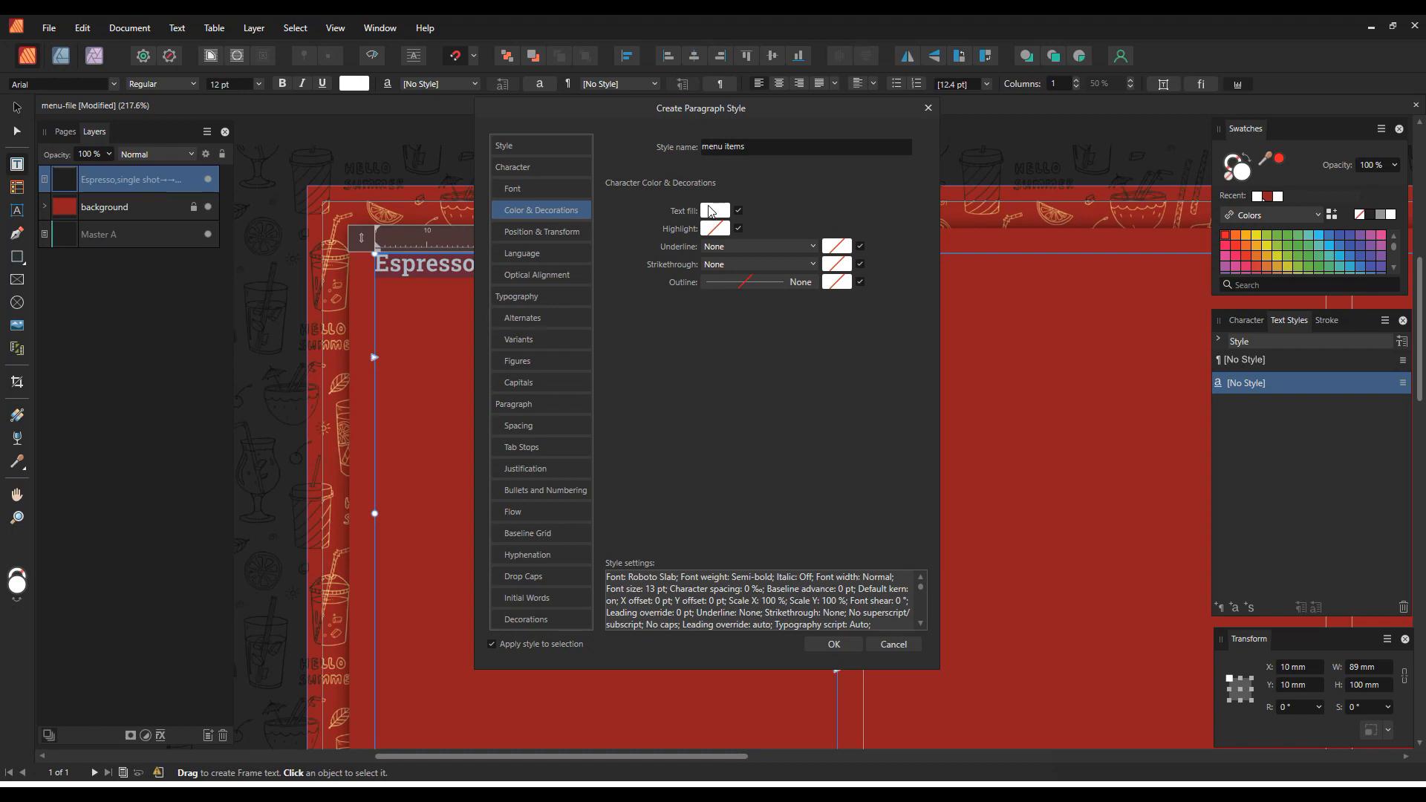
{"action": "left_click", "coordinate": [713, 211]}
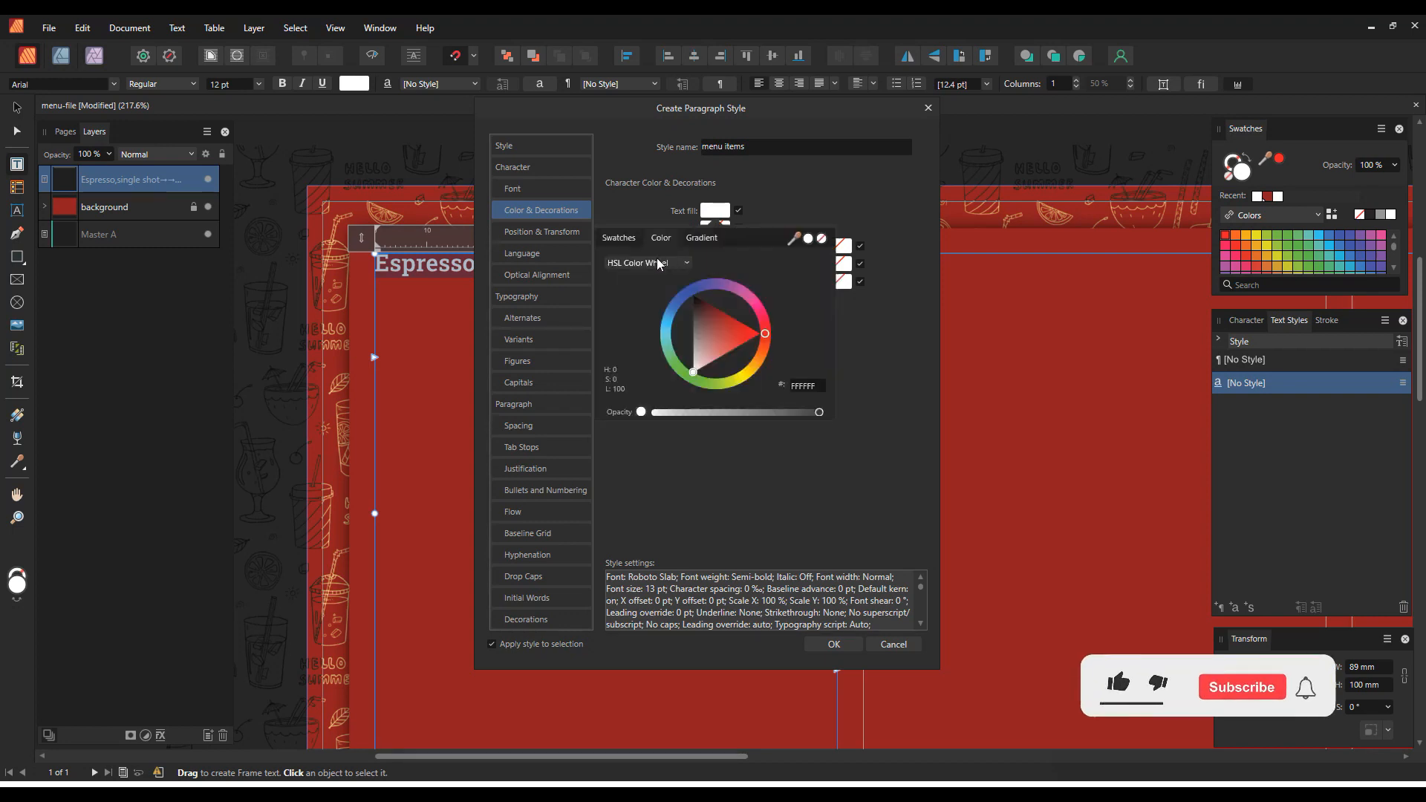
{"action": "left_click", "coordinate": [618, 238]}
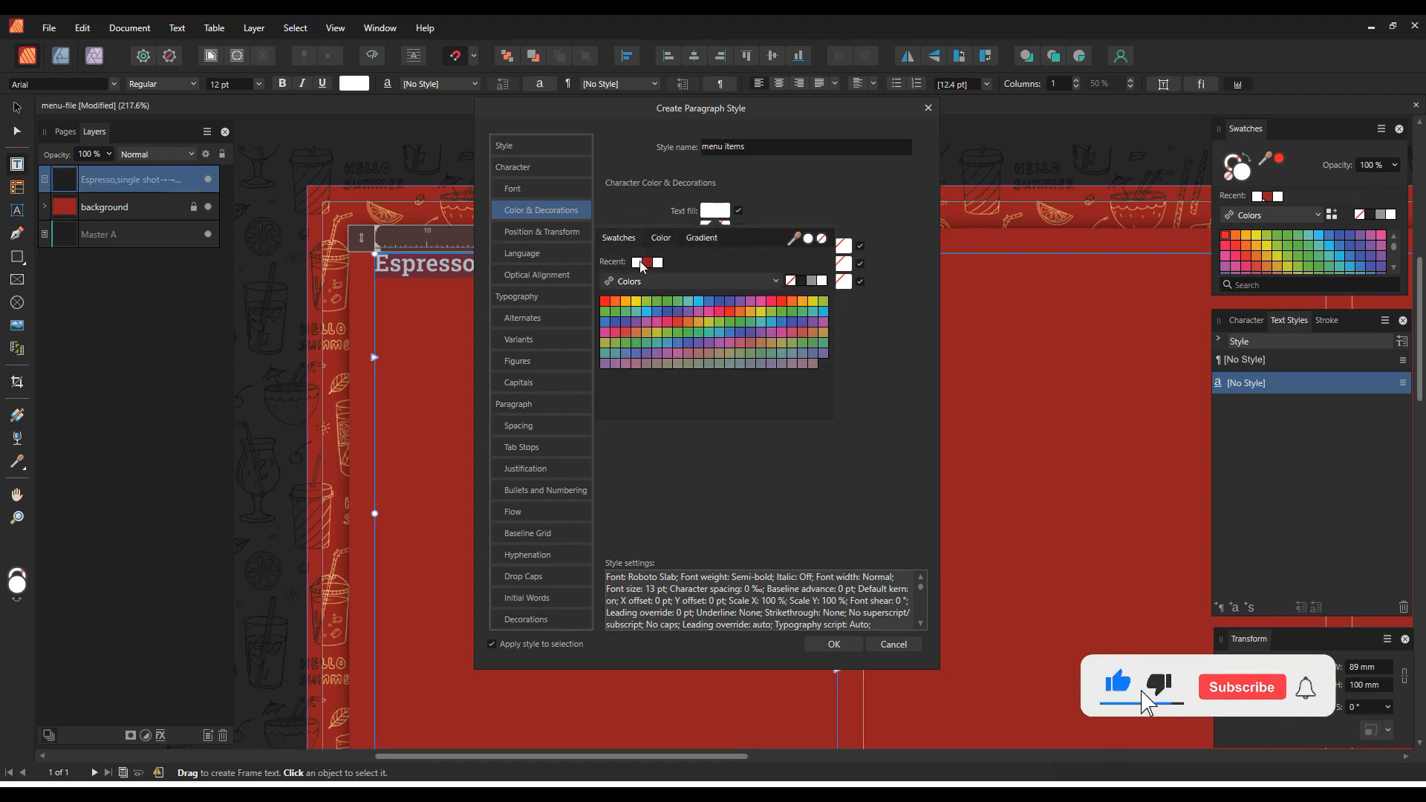
{"action": "left_click", "coordinate": [648, 282]}
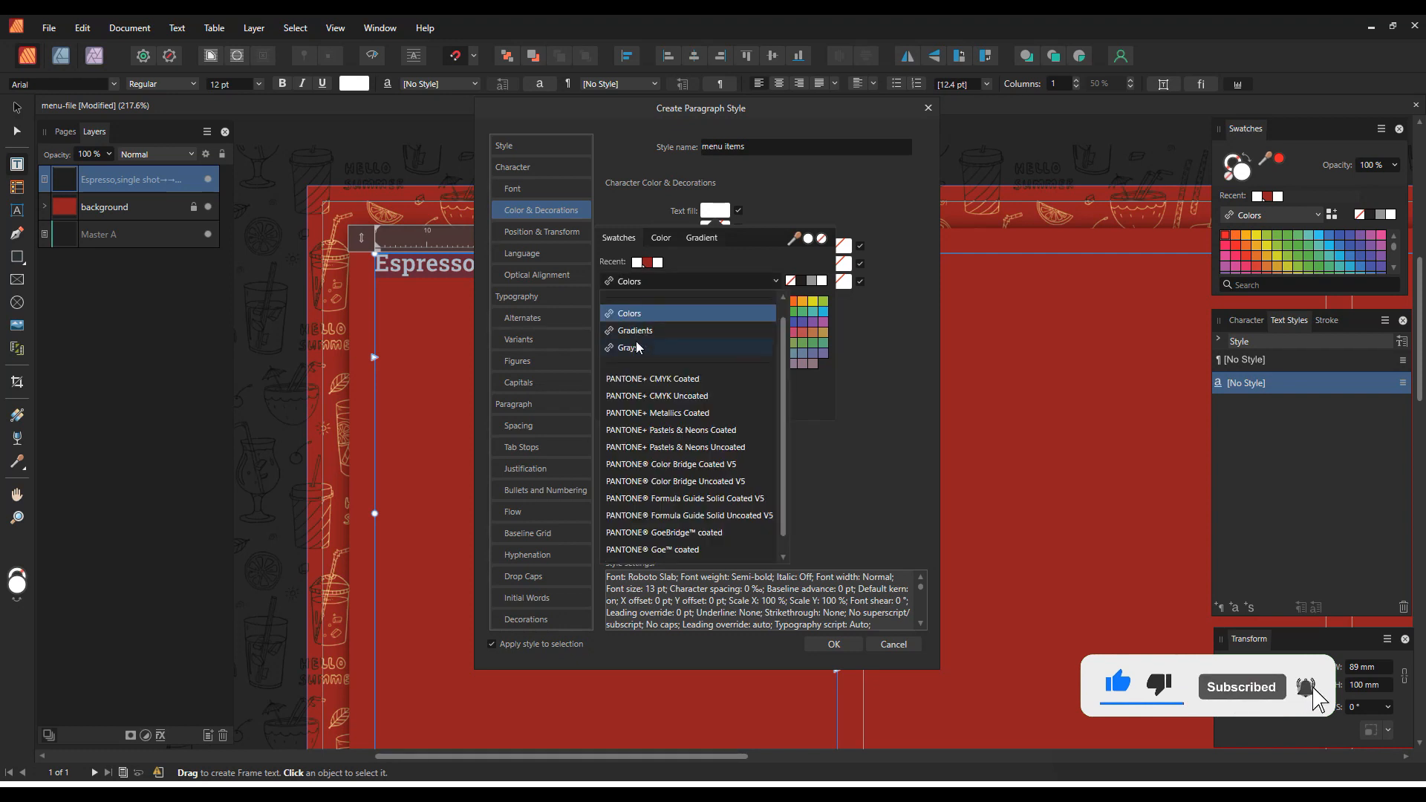
{"action": "scroll", "coordinate": [637, 327], "scroll_direction": "up", "scroll_amount": 1}
{"action": "left_click", "coordinate": [641, 302]}
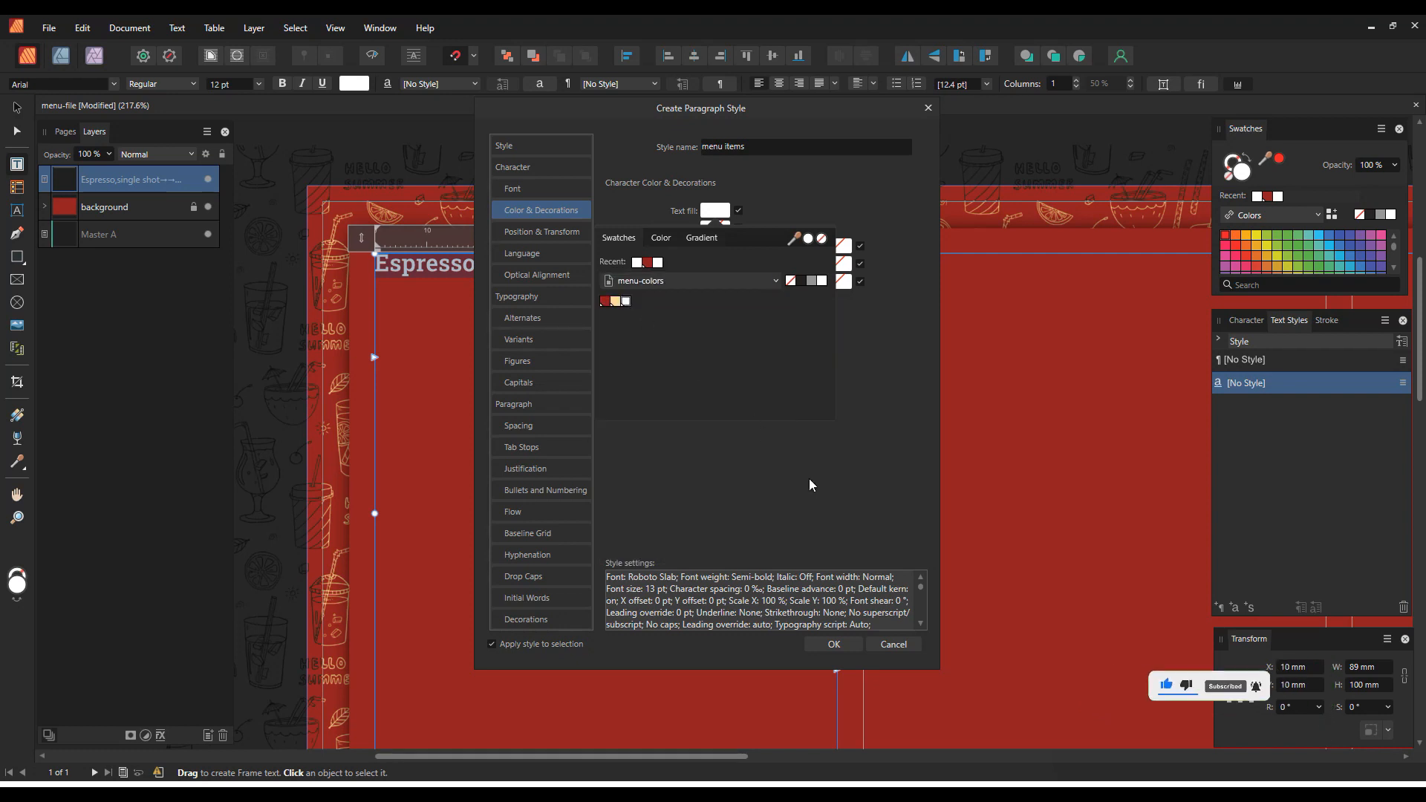
{"action": "left_click", "coordinate": [834, 649]}
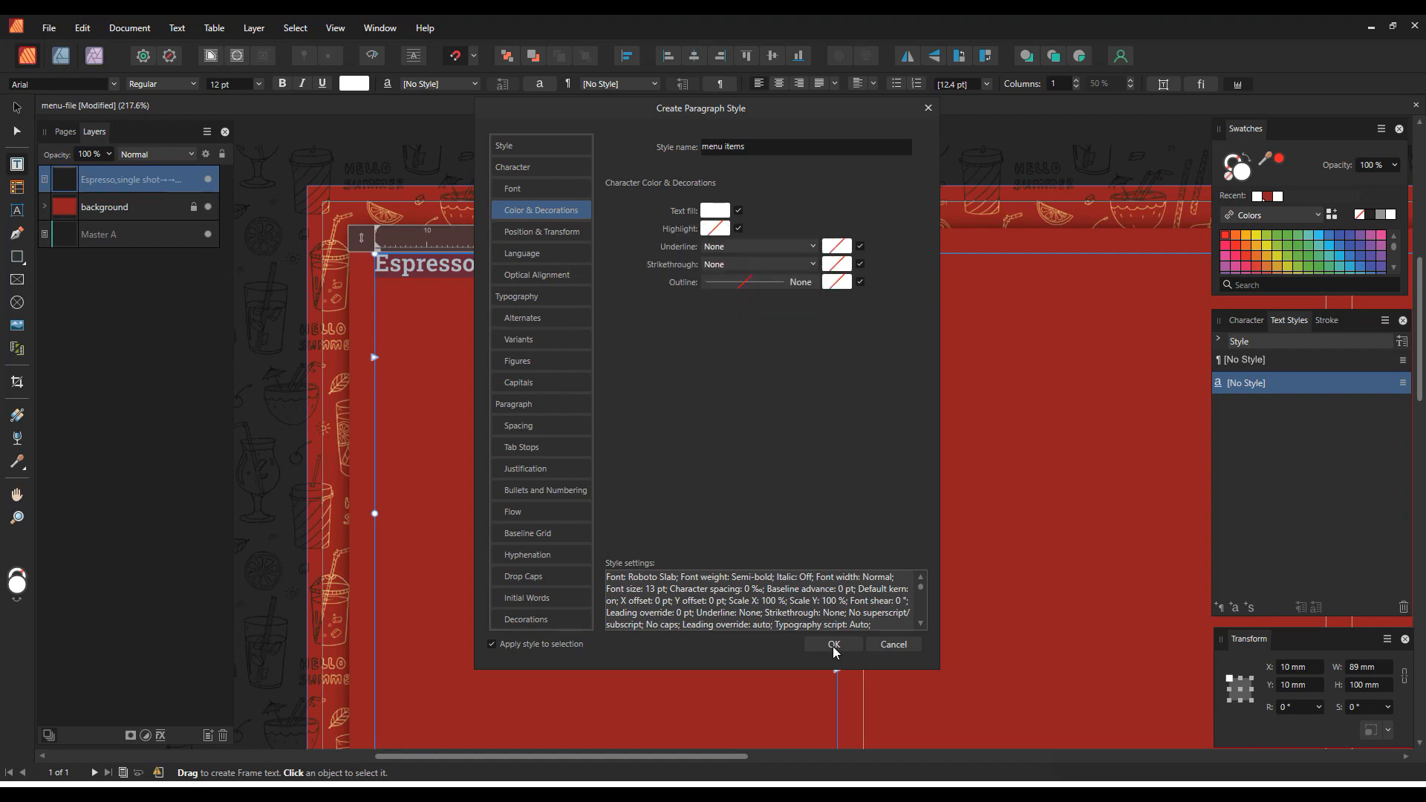
{"action": "left_click", "coordinate": [834, 644]}
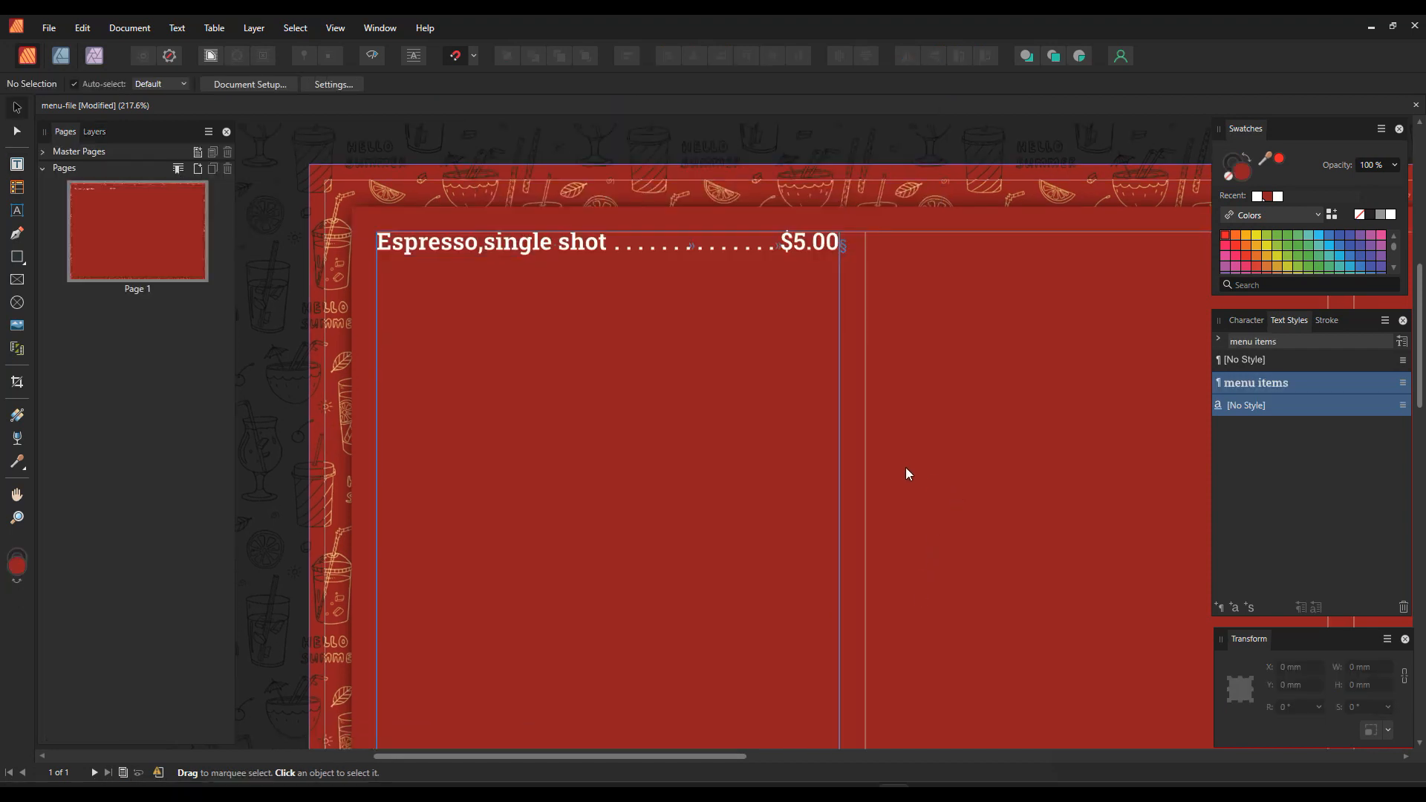
Step: Switch to data.txt in Notepad++ and examine where item names meet their prices, from the espresso line to Café Mocha
{"action": "left_click", "coordinate": [860, 794]}
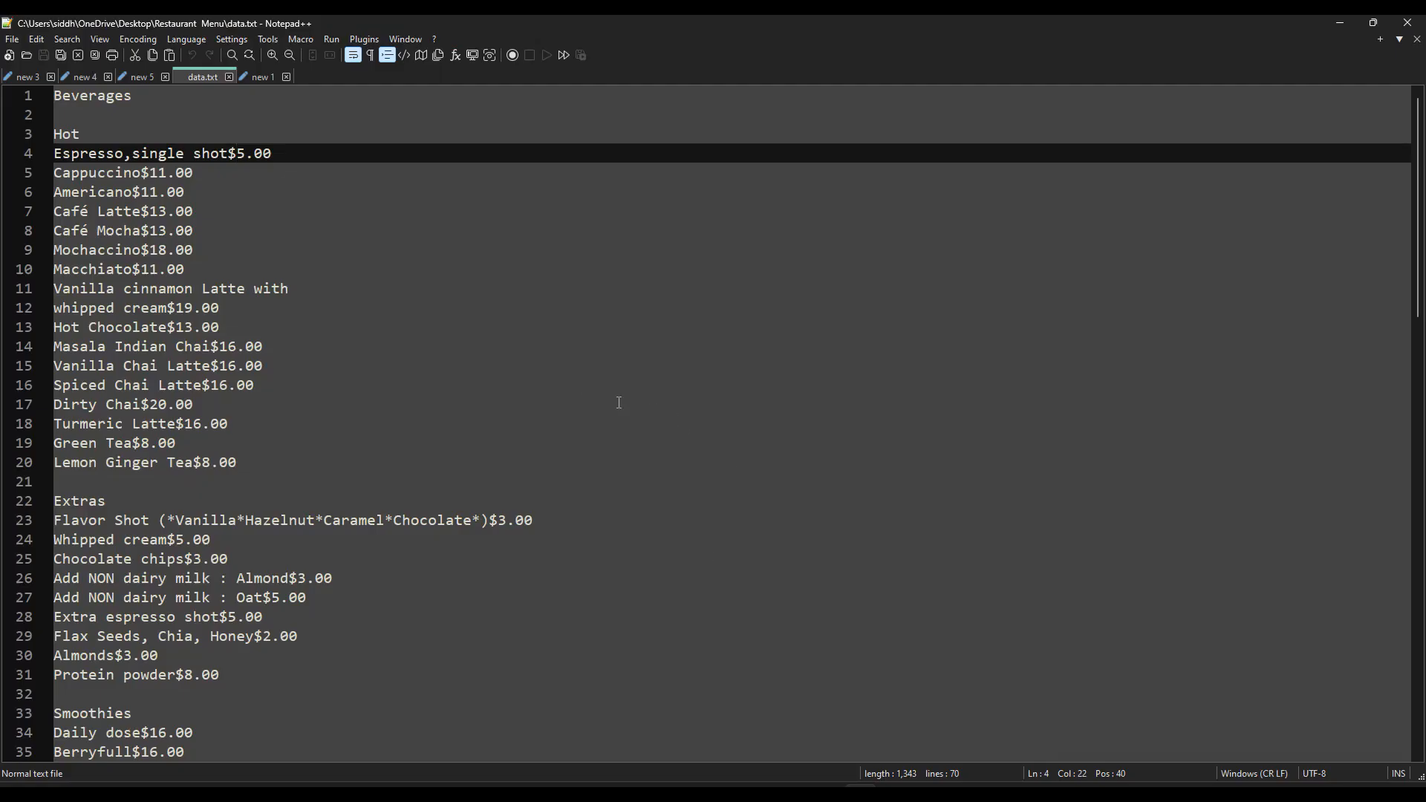
{"action": "mouse_move", "coordinate": [228, 150]}
{"action": "left_mouse_down"}
{"action": "mouse_move", "coordinate": [287, 150]}
{"action": "mouse_move", "coordinate": [229, 150]}
{"action": "left_mouse_up"}
{"action": "left_click", "coordinate": [141, 173]}
{"action": "left_click", "coordinate": [136, 192]}
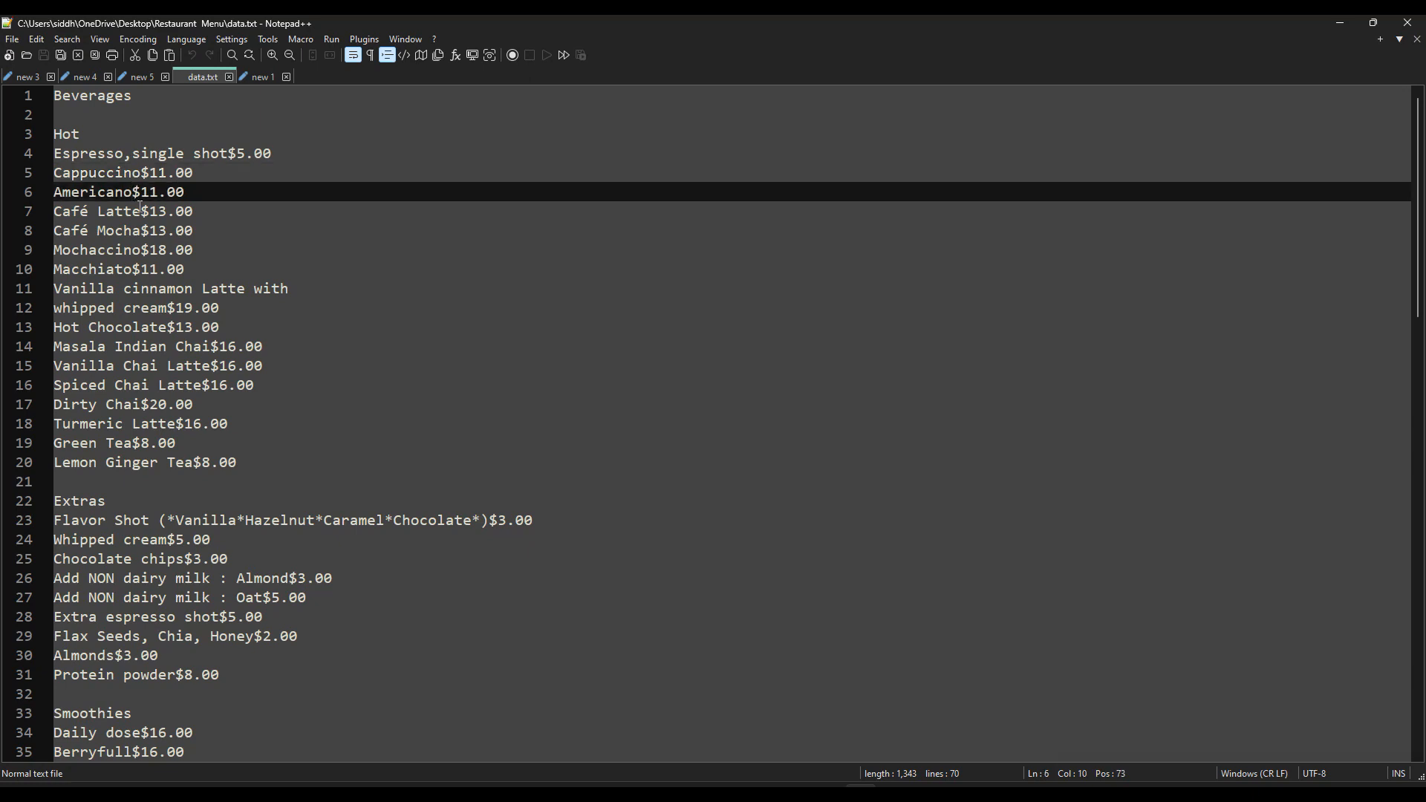
{"action": "left_click", "coordinate": [142, 211]}
{"action": "left_click", "coordinate": [144, 231]}
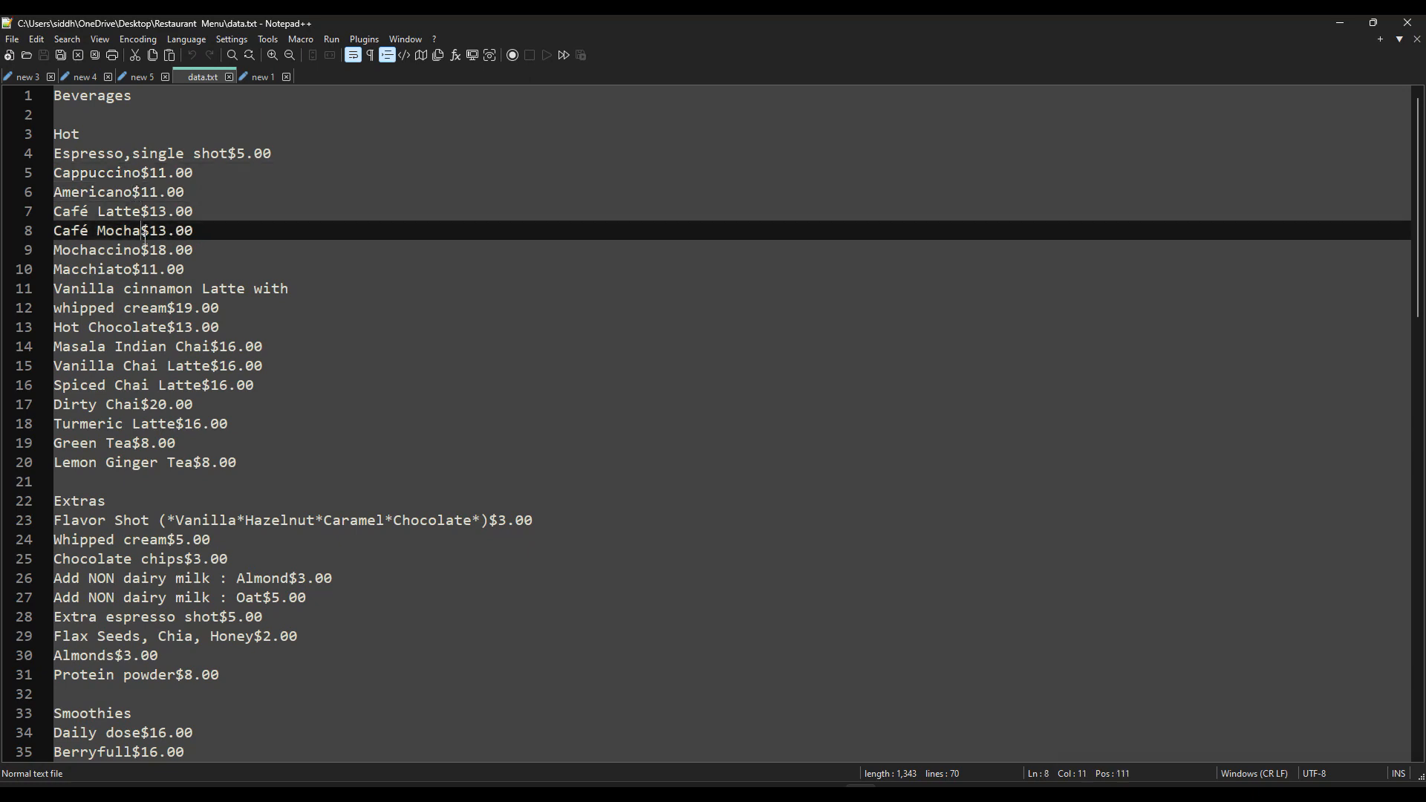
Step: Set up a replacement in data.txt that searches for $ and substitutes \t\t$
{"action": "left_click", "coordinate": [142, 251]}
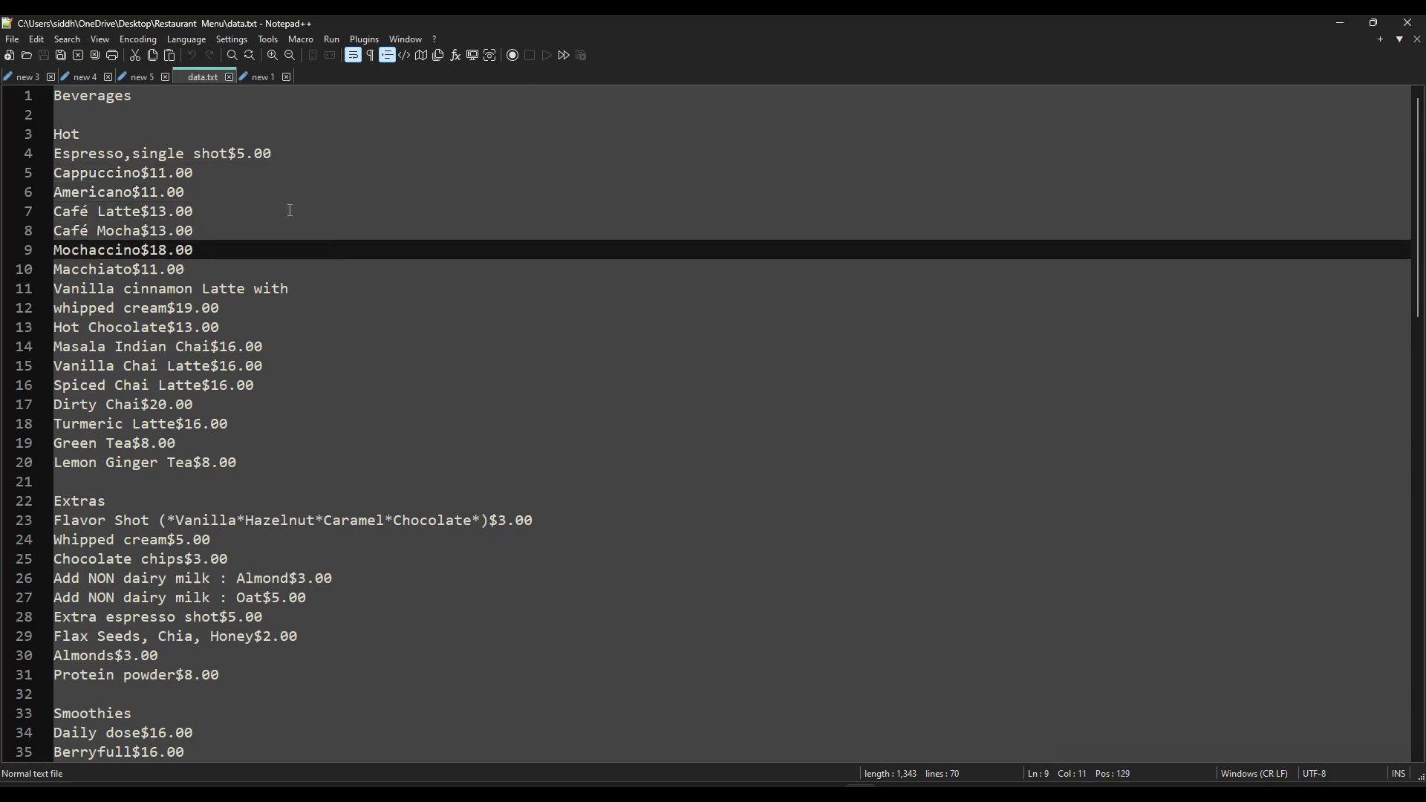
{"action": "left_click", "coordinate": [229, 154]}
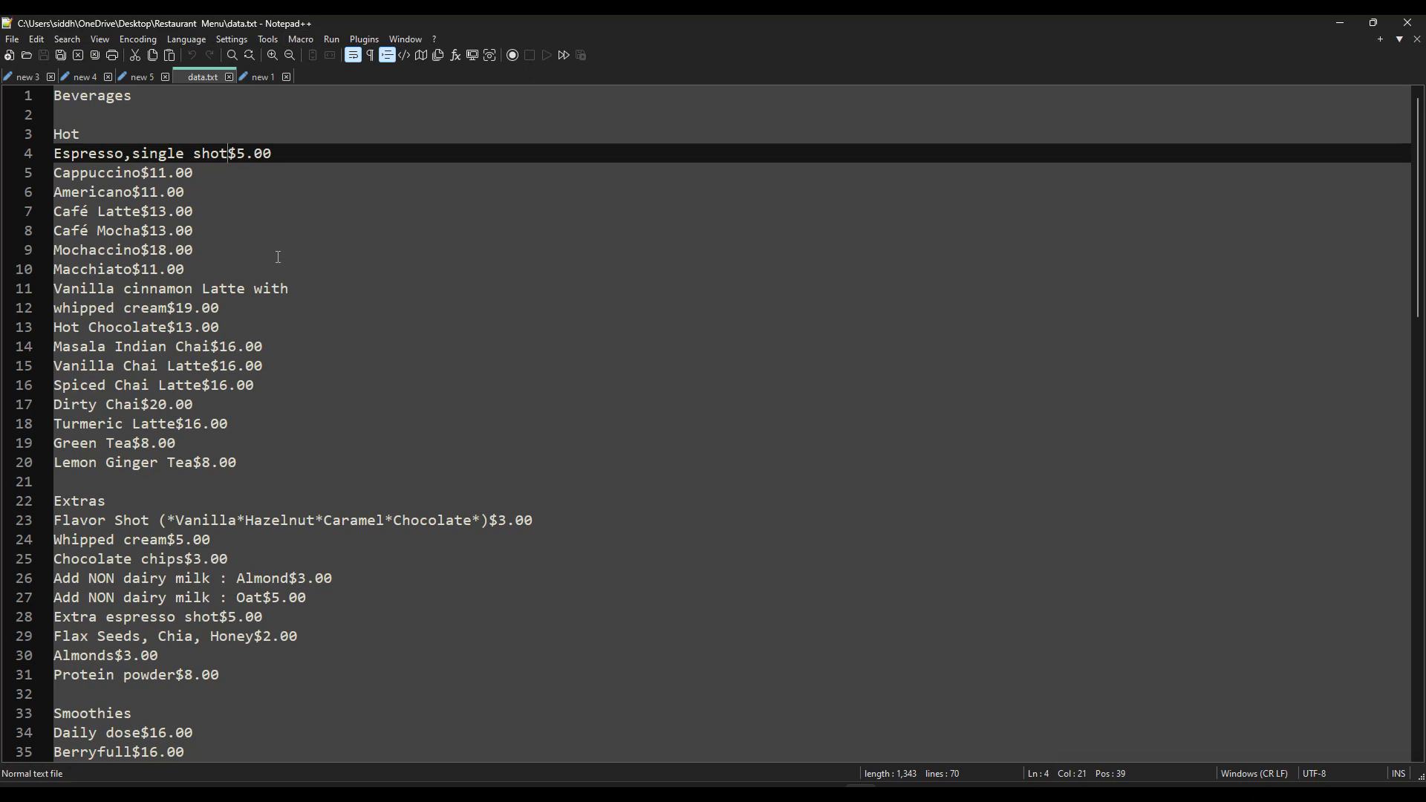
{"action": "key", "text": "ctrl+f"}
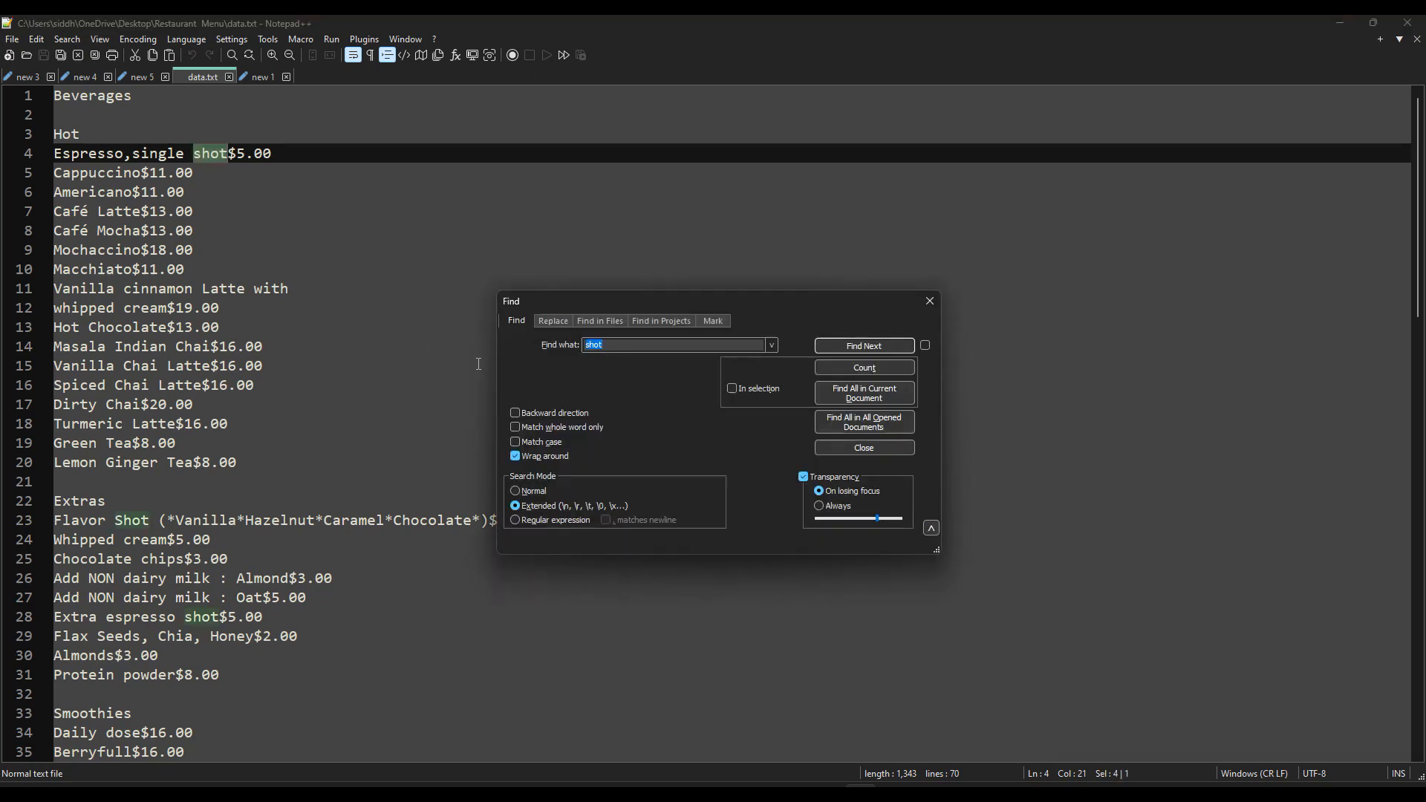
{"action": "left_click", "coordinate": [542, 324]}
{"action": "left_click", "coordinate": [609, 344]}
{"action": "key", "text": "BackSpace"}
{"action": "key", "text": "BackSpace"}
{"action": "key", "text": "BackSpace"}
{"action": "key", "text": "BackSpace"}
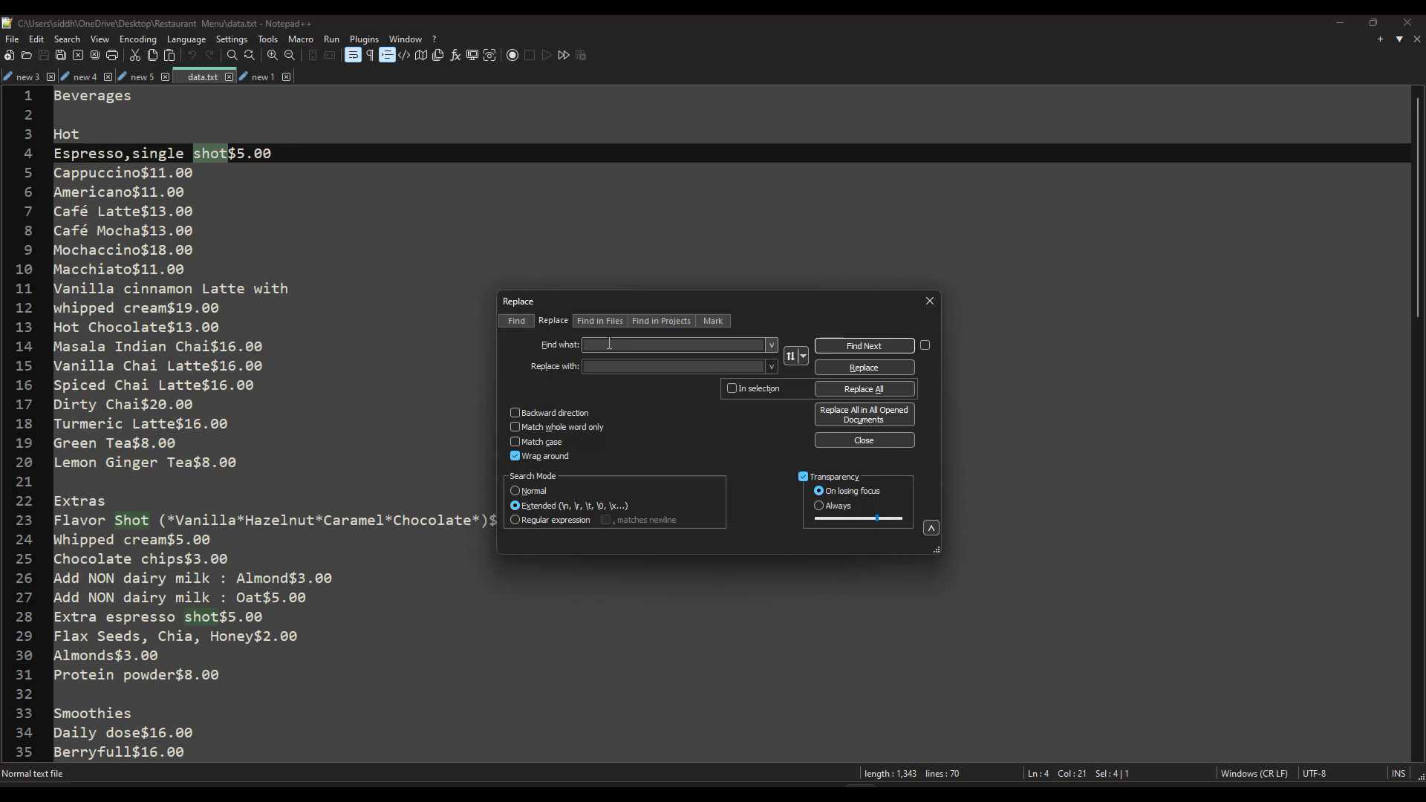
{"action": "left_click", "coordinate": [655, 367]}
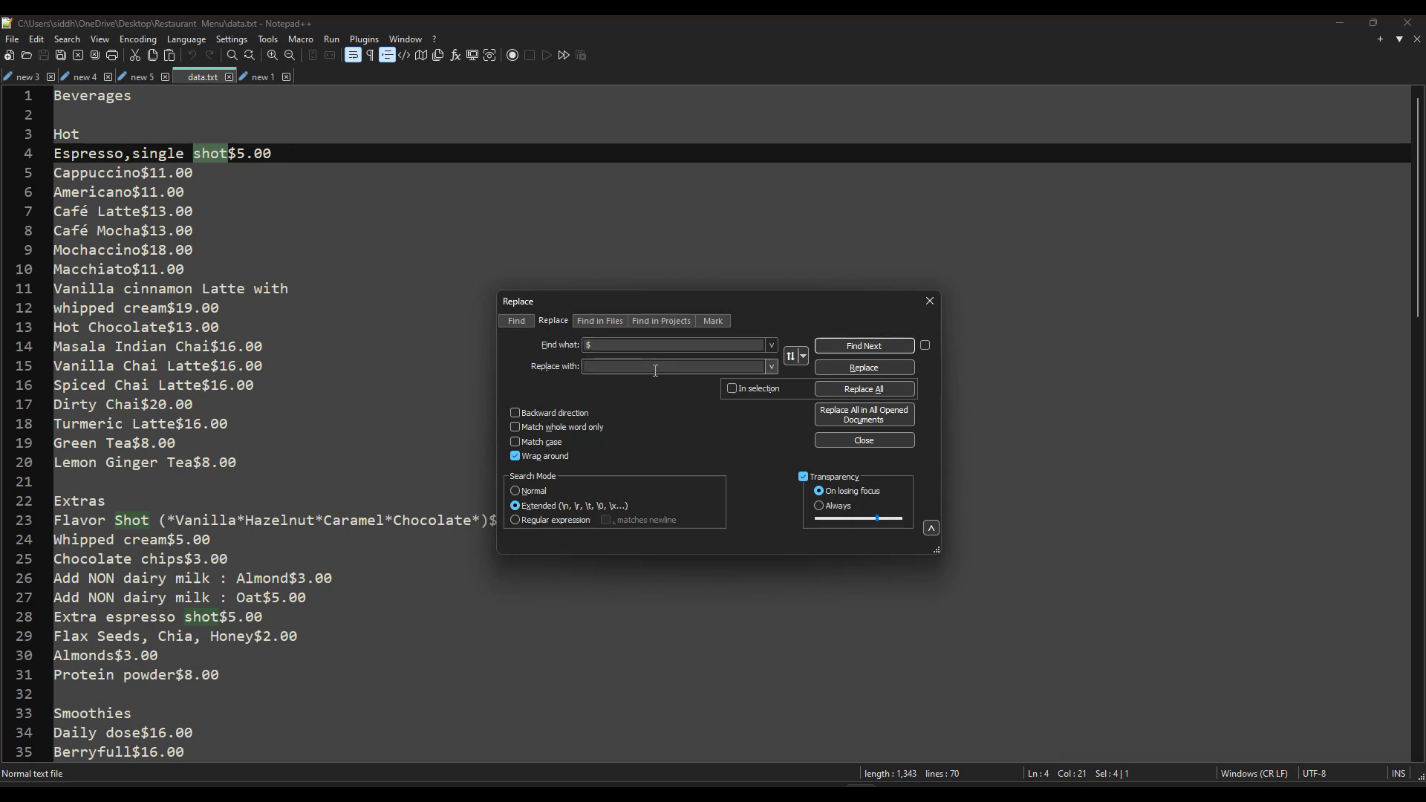
{"action": "type", "text": "\\t\\t$"}
Step: Replace every $ throughout data.txt with two tabs and a $, and check the gaps on the Cappuccino and Americano lines
{"action": "left_click", "coordinate": [149, 103]}
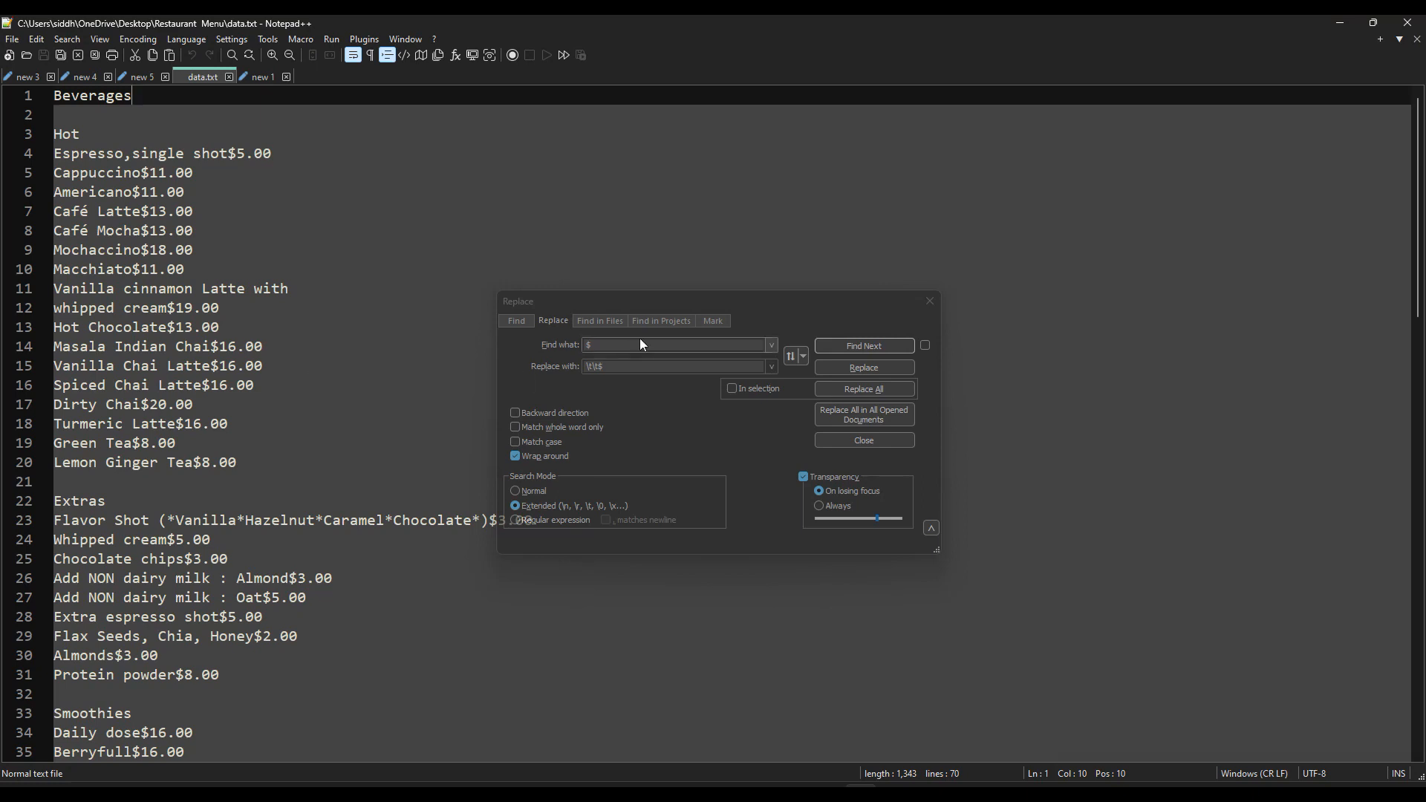
{"action": "left_click", "coordinate": [728, 308]}
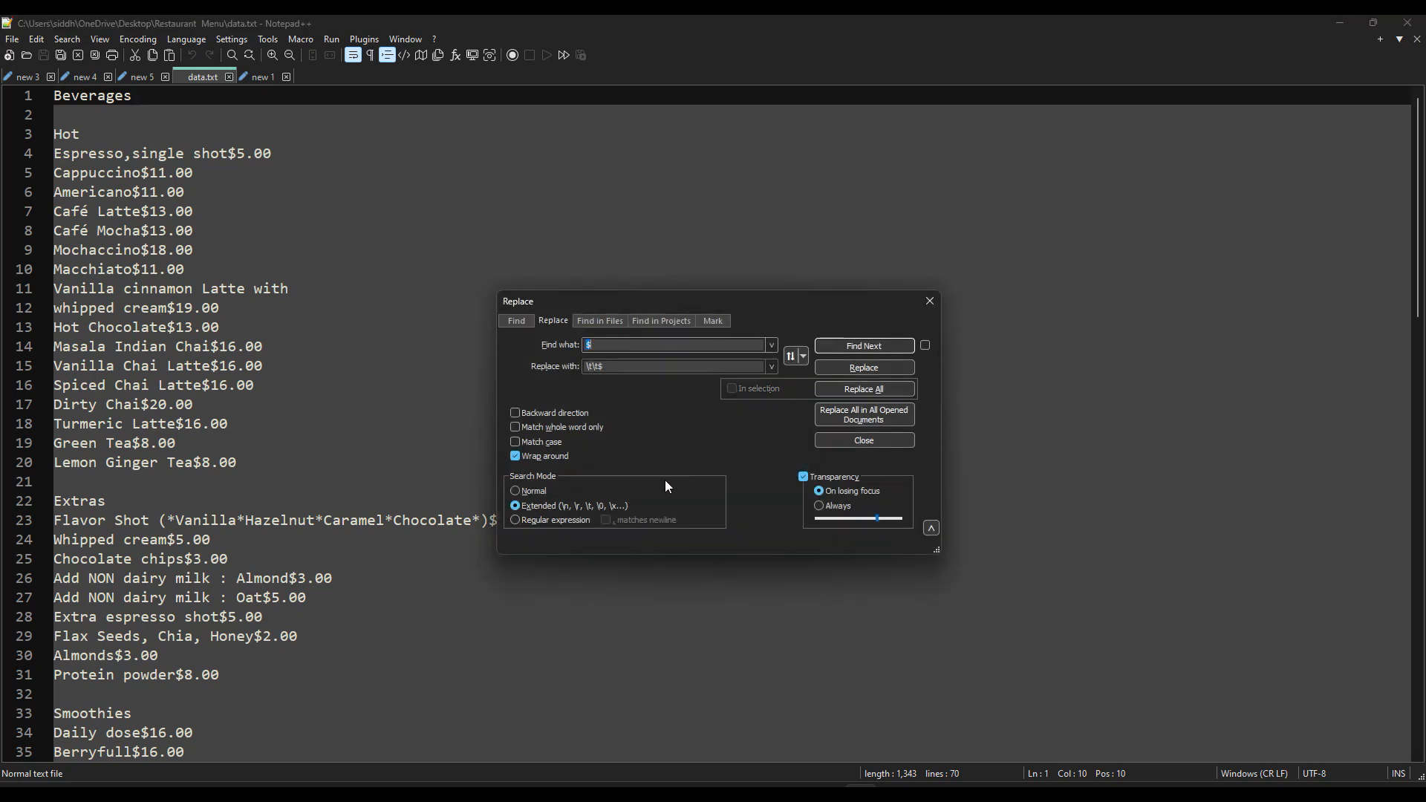
{"action": "left_click", "coordinate": [855, 390]}
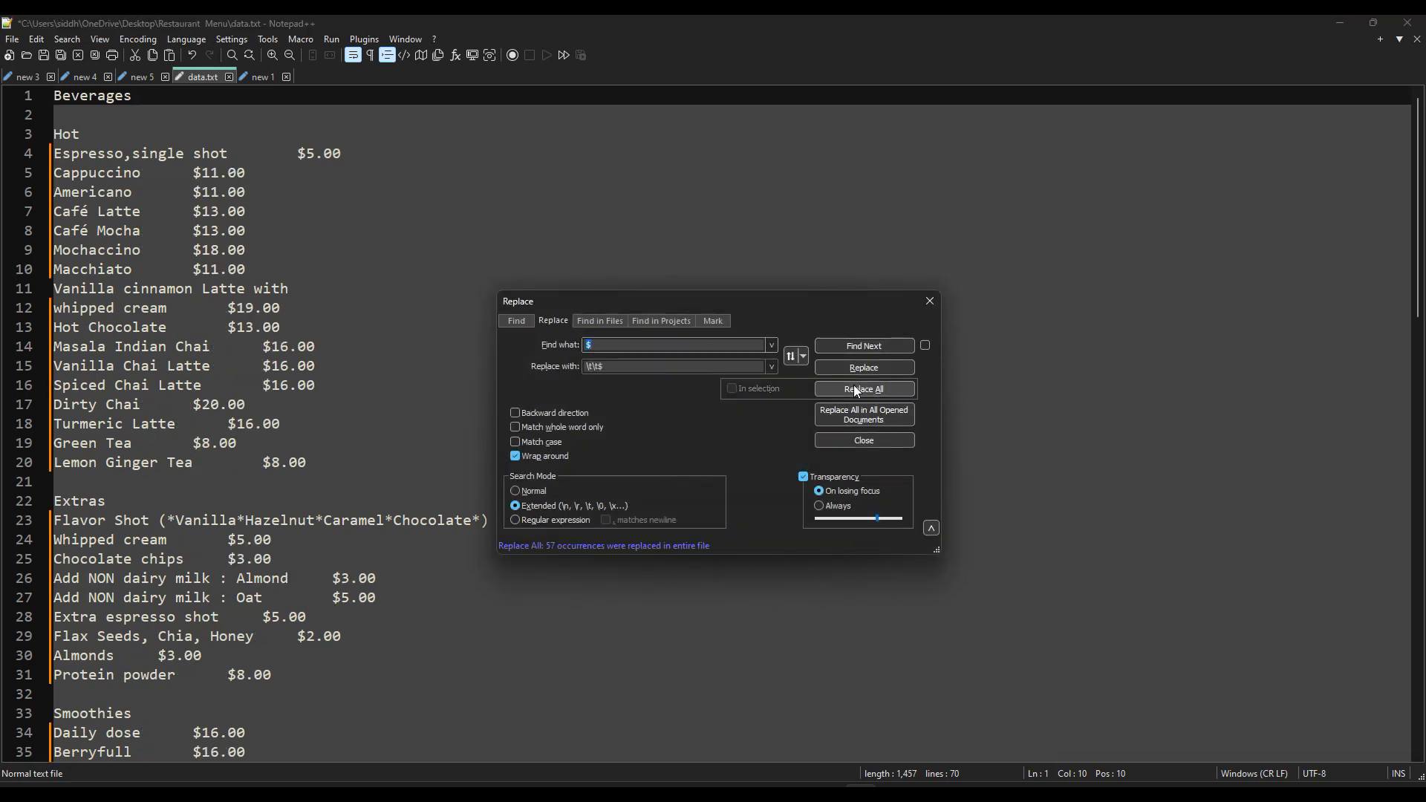
{"action": "left_click", "coordinate": [930, 301]}
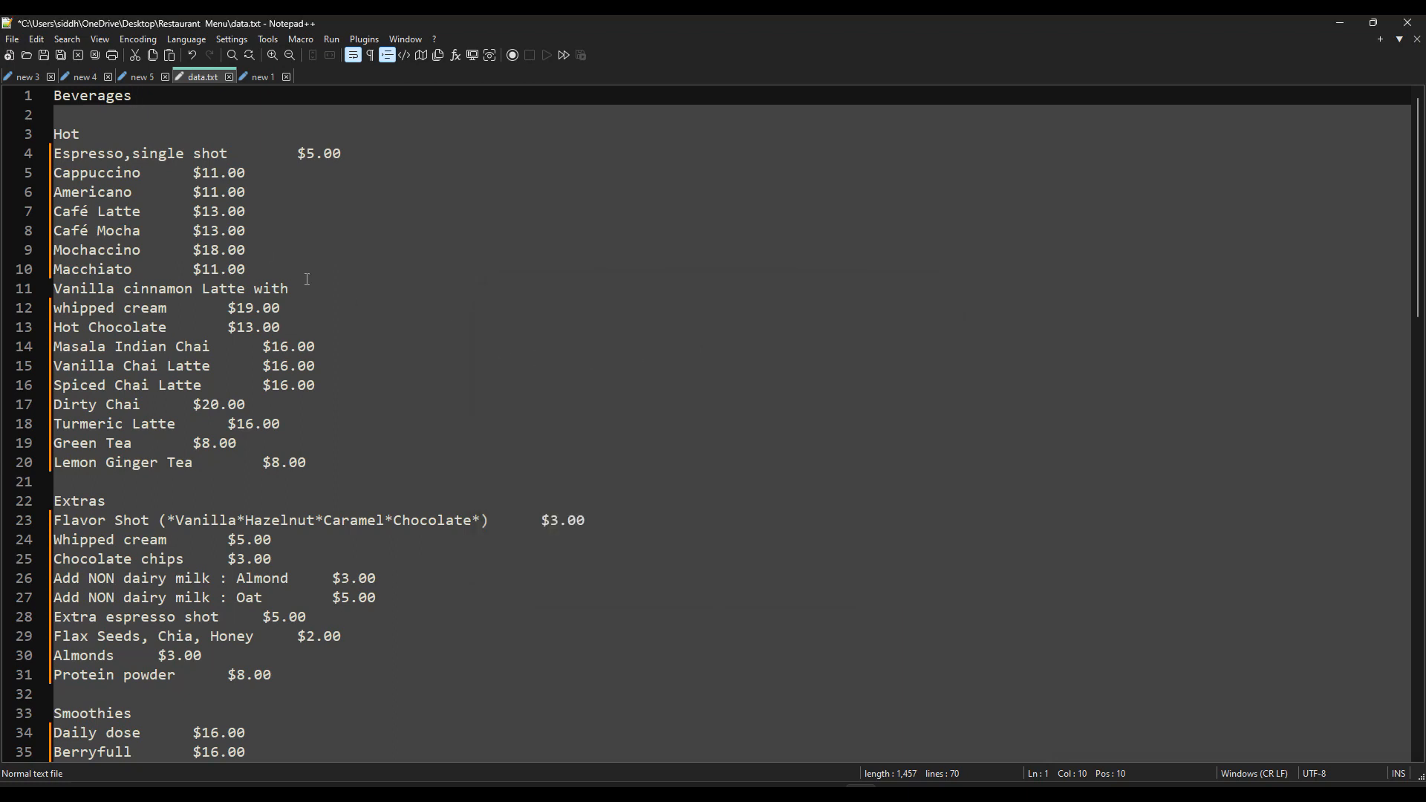
{"action": "mouse_move", "coordinate": [186, 172]}
{"action": "left_mouse_down"}
{"action": "mouse_move", "coordinate": [145, 172]}
{"action": "mouse_move", "coordinate": [192, 173]}
{"action": "left_mouse_up"}
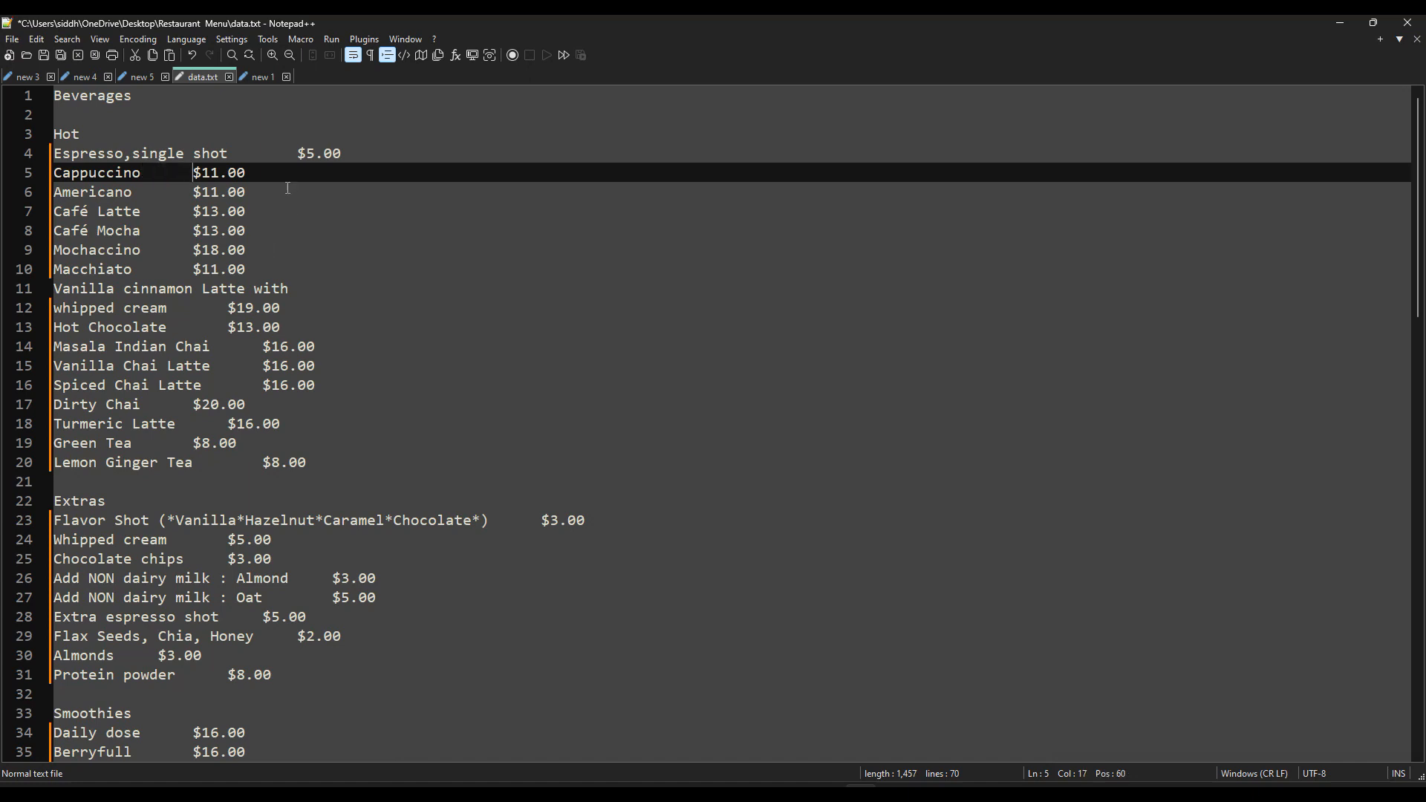
{"action": "left_click_drag", "start_coordinate": [294, 154], "coordinate": [137, 193]}
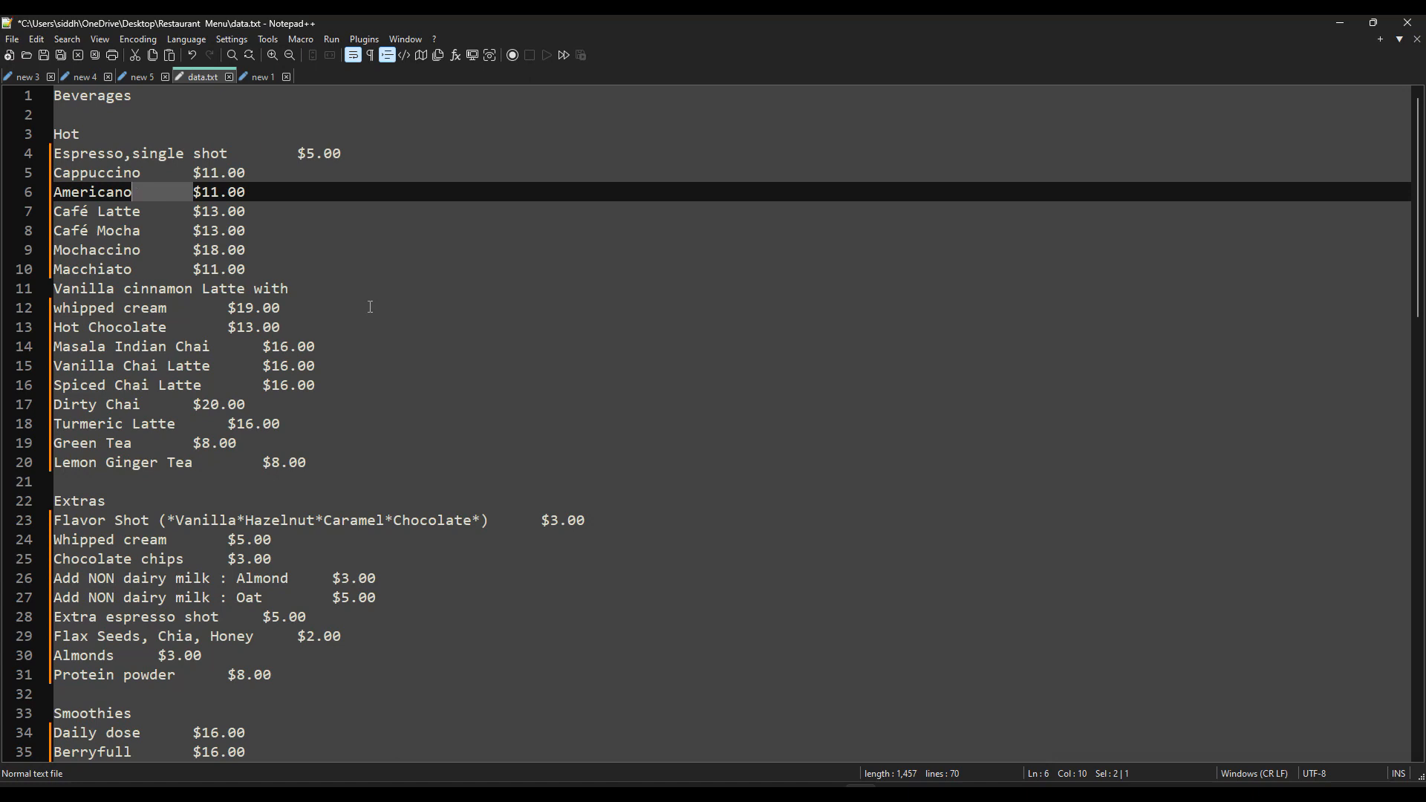
{"action": "left_click", "coordinate": [387, 290]}
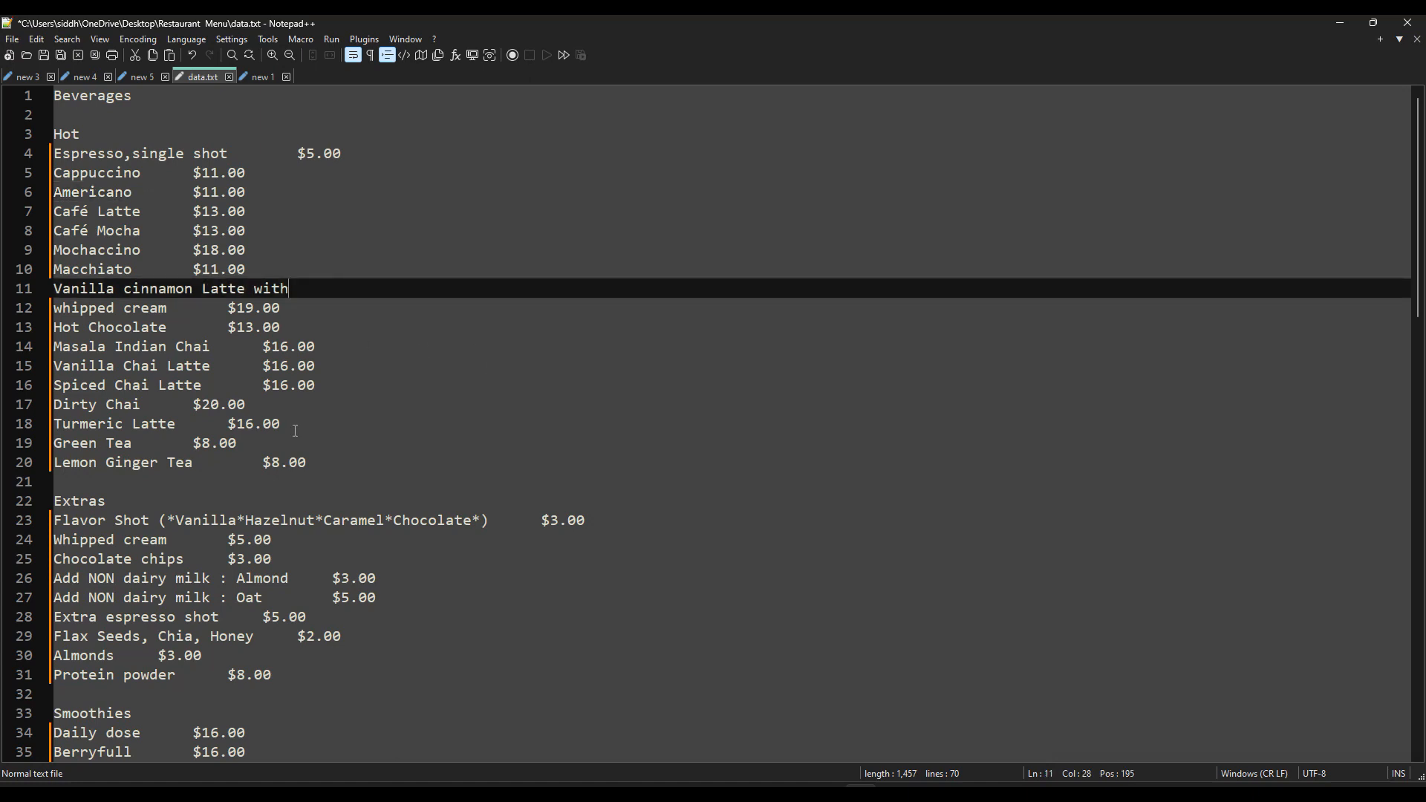
Step: Copy the hot drink lines from Espresso to Lemon Ginger Tea and paste them into the menu text frame in Affinity Publisher, replacing its line
{"action": "left_click_drag", "start_coordinate": [312, 463], "coordinate": [53, 155]}
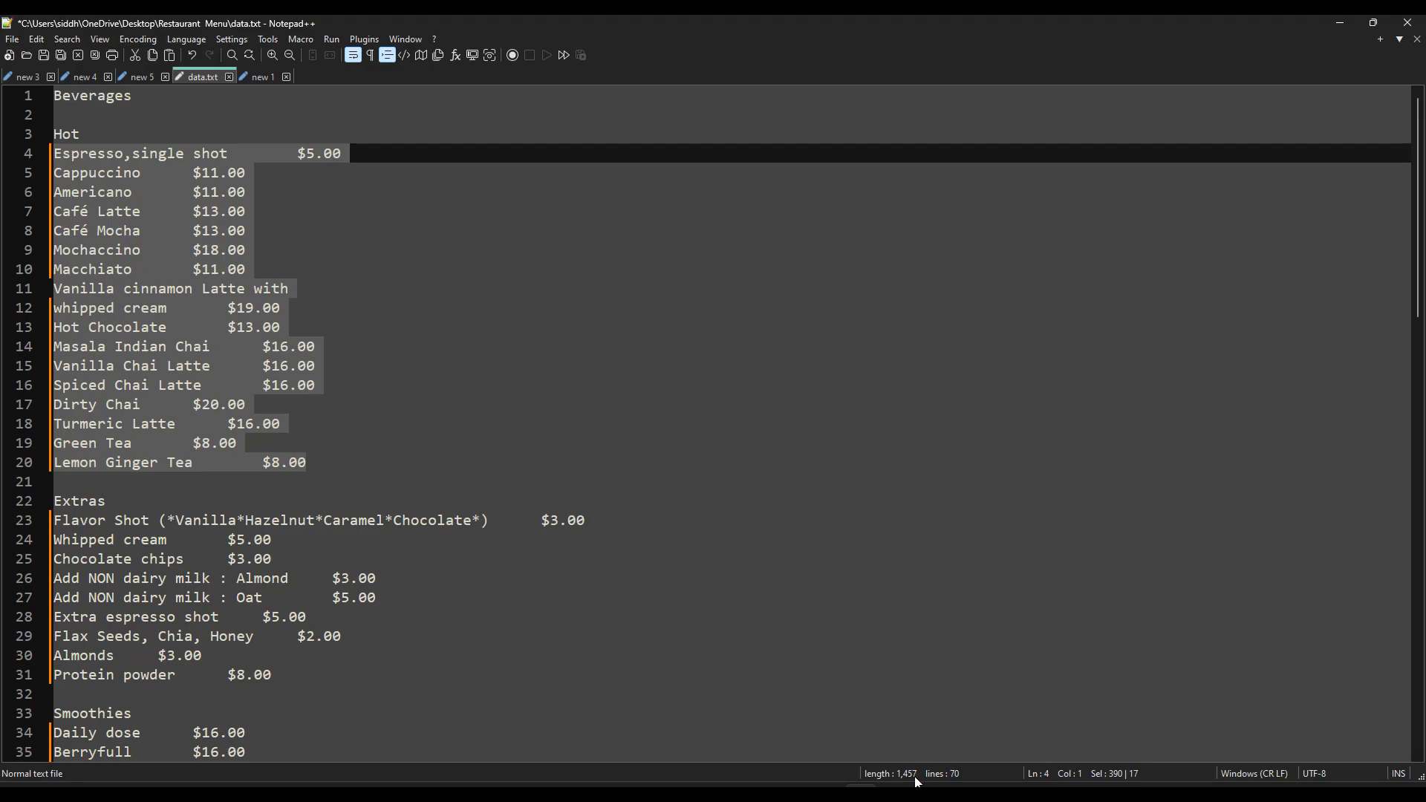
{"action": "key", "text": "alt+Tab"}
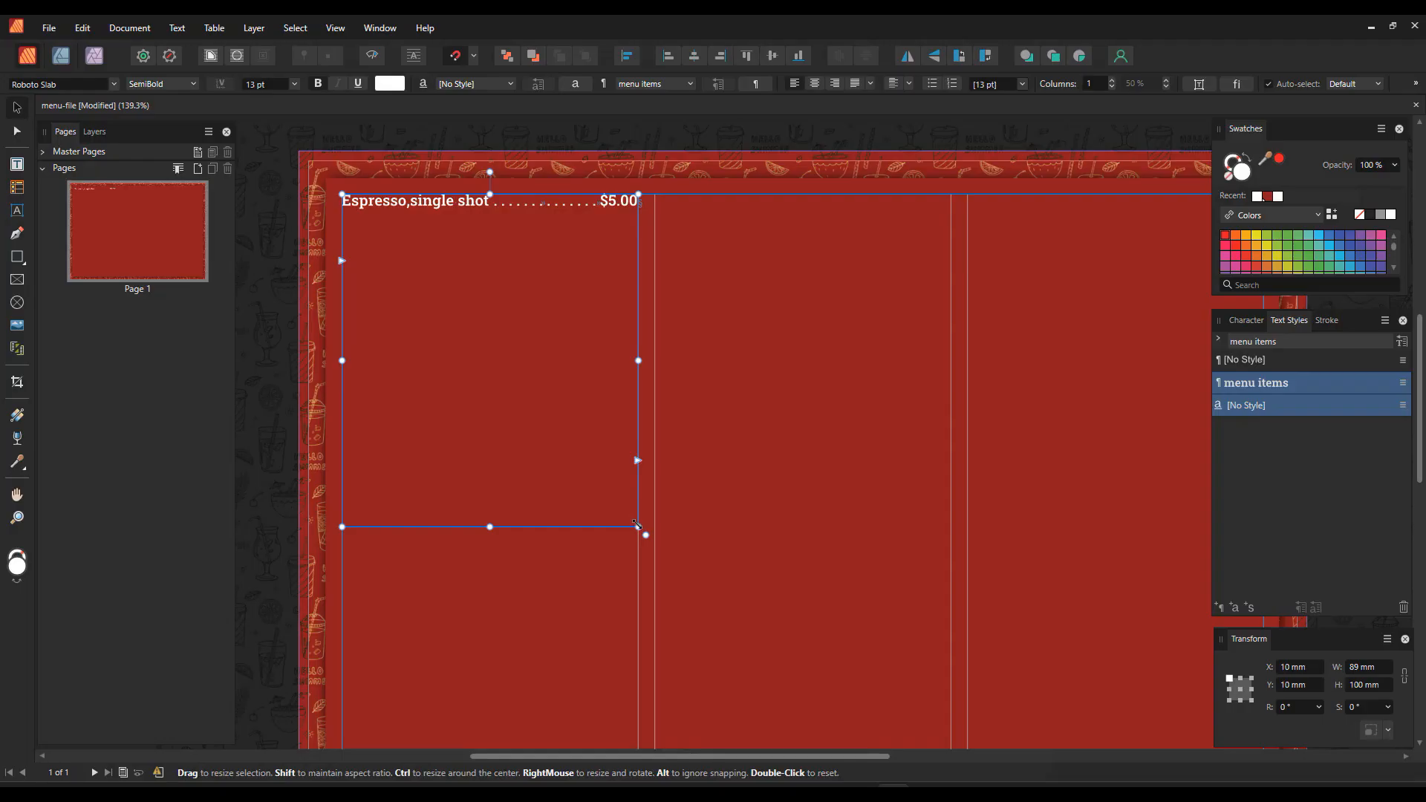
{"action": "double_click", "coordinate": [488, 211]}
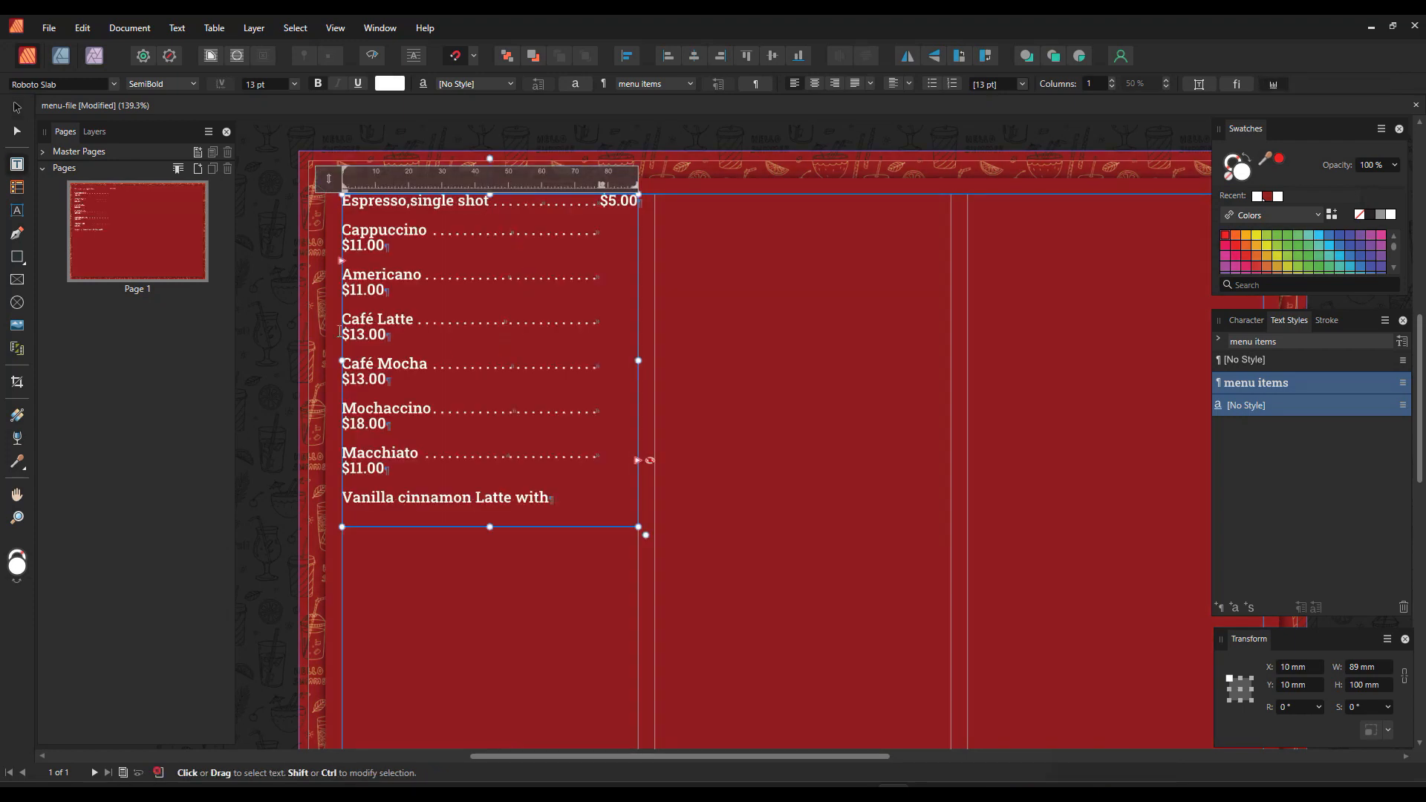
Step: Resize the text frame to hold the whole hot drinks list, about 91 mm wide and 144.6 mm high
{"action": "left_click", "coordinate": [17, 107]}
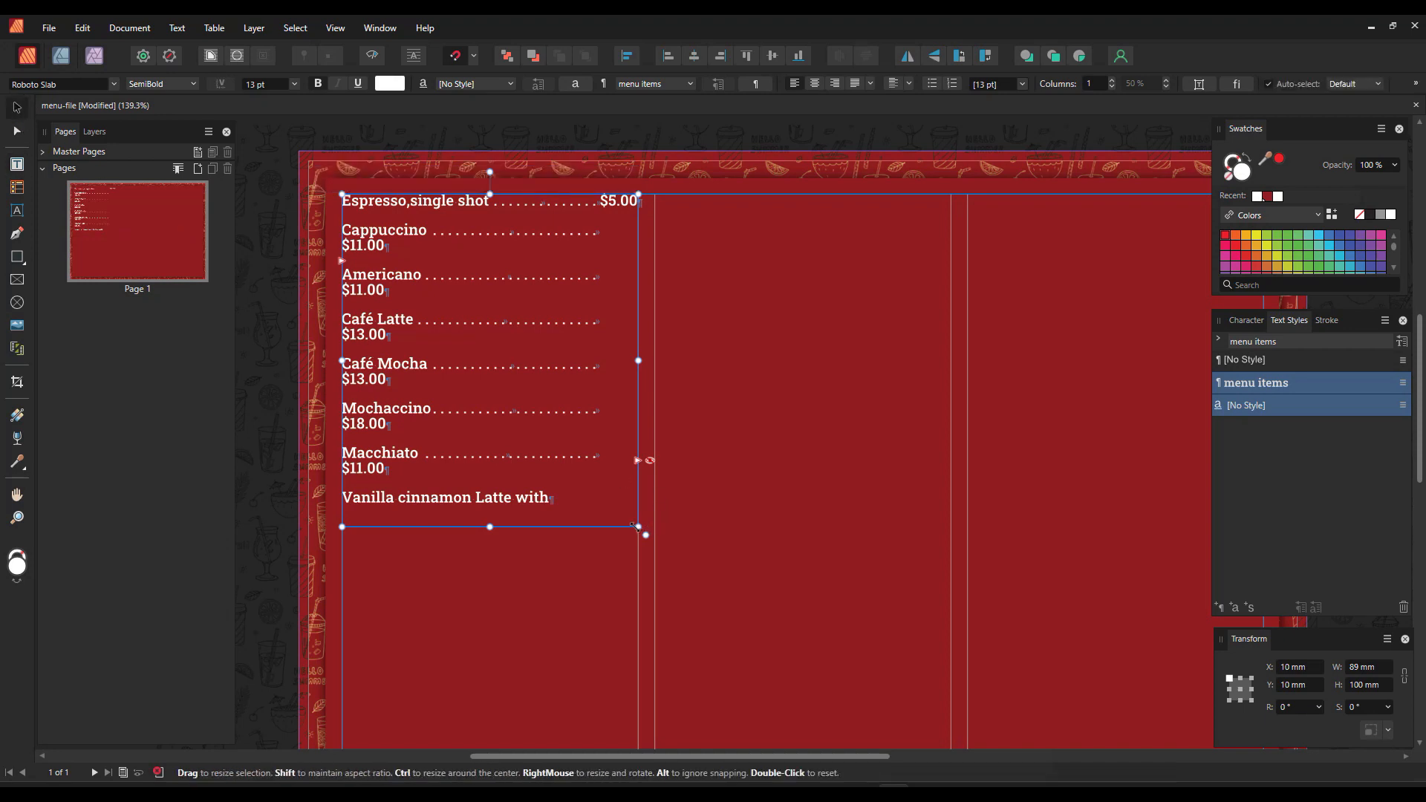
{"action": "left_click_drag", "start_coordinate": [638, 527], "coordinate": [729, 720]}
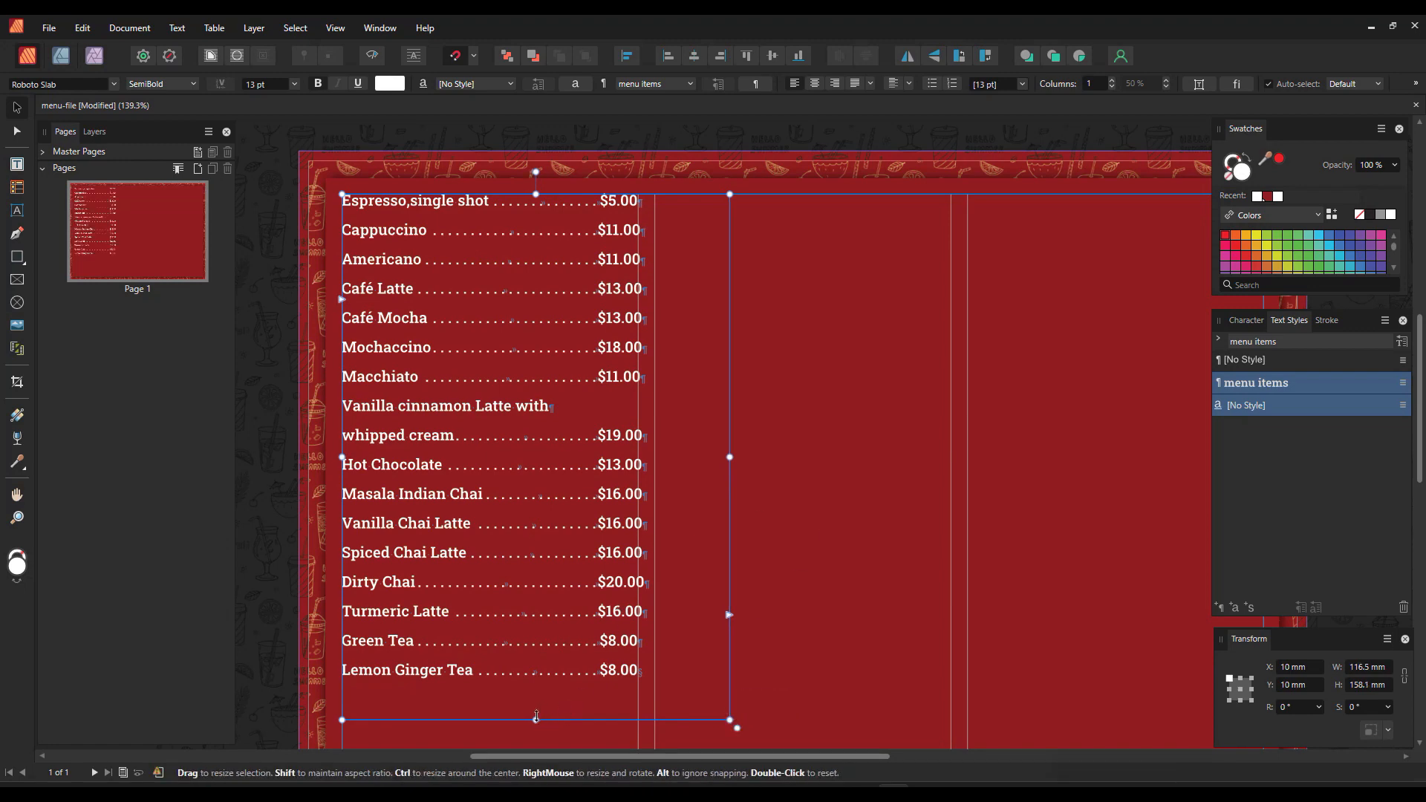
{"action": "scroll", "coordinate": [537, 720], "scroll_direction": "up", "scroll_amount": 1}
{"action": "left_click_drag", "start_coordinate": [536, 720], "coordinate": [560, 583]}
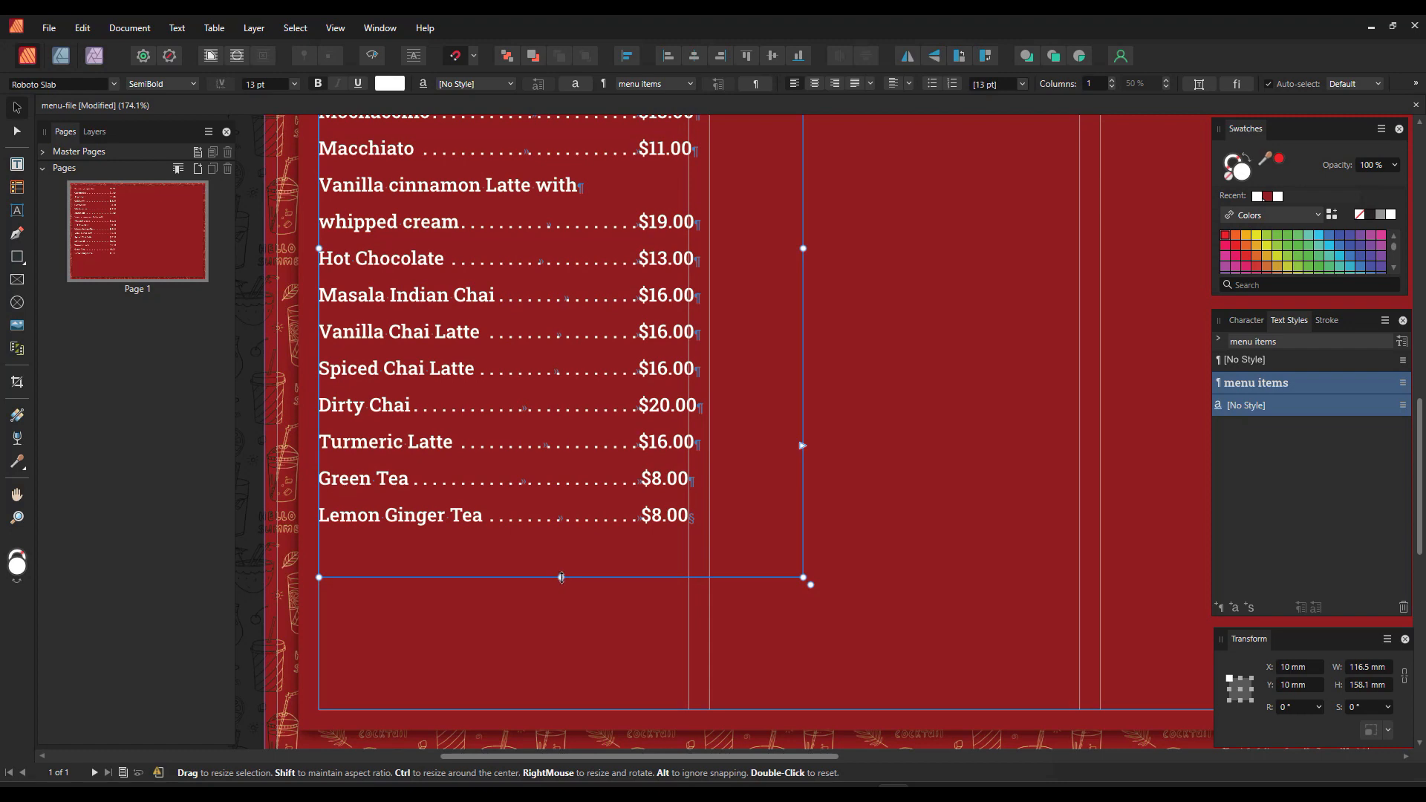
{"action": "left_click_drag", "start_coordinate": [561, 577], "coordinate": [562, 522]}
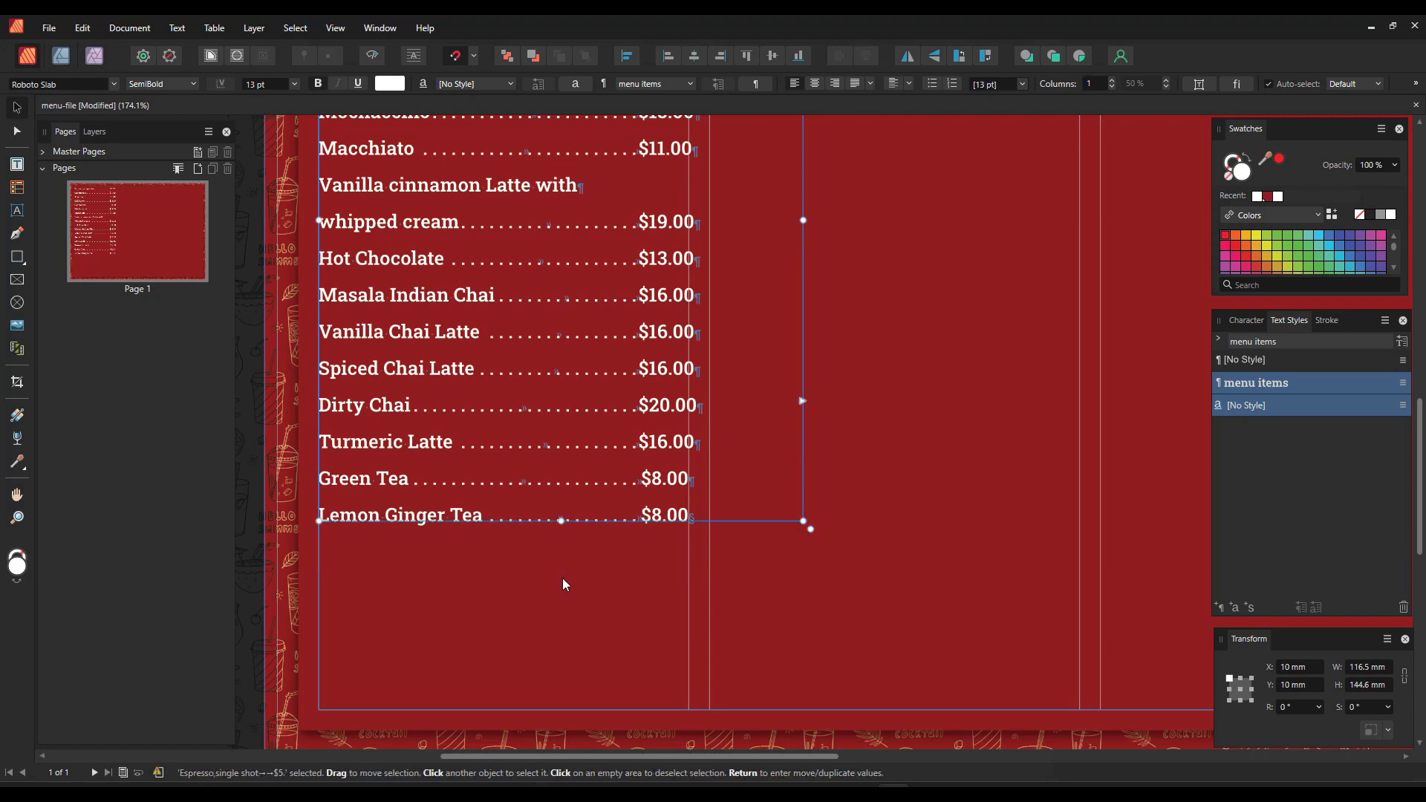
{"action": "scroll", "coordinate": [563, 577], "scroll_direction": "down", "scroll_amount": 1}
{"action": "left_click_drag", "start_coordinate": [702, 526], "coordinate": [676, 655]}
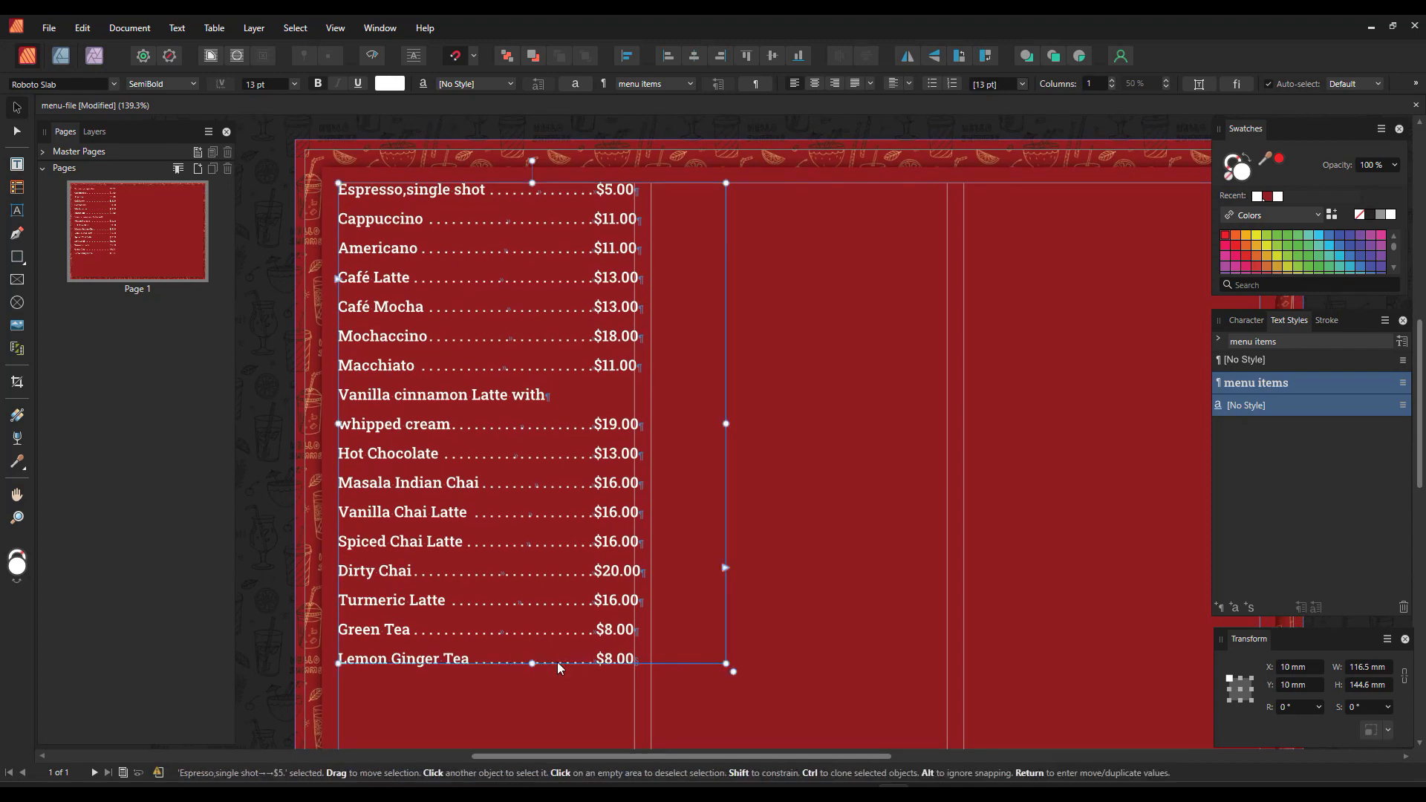
{"action": "double_click", "coordinate": [727, 422]}
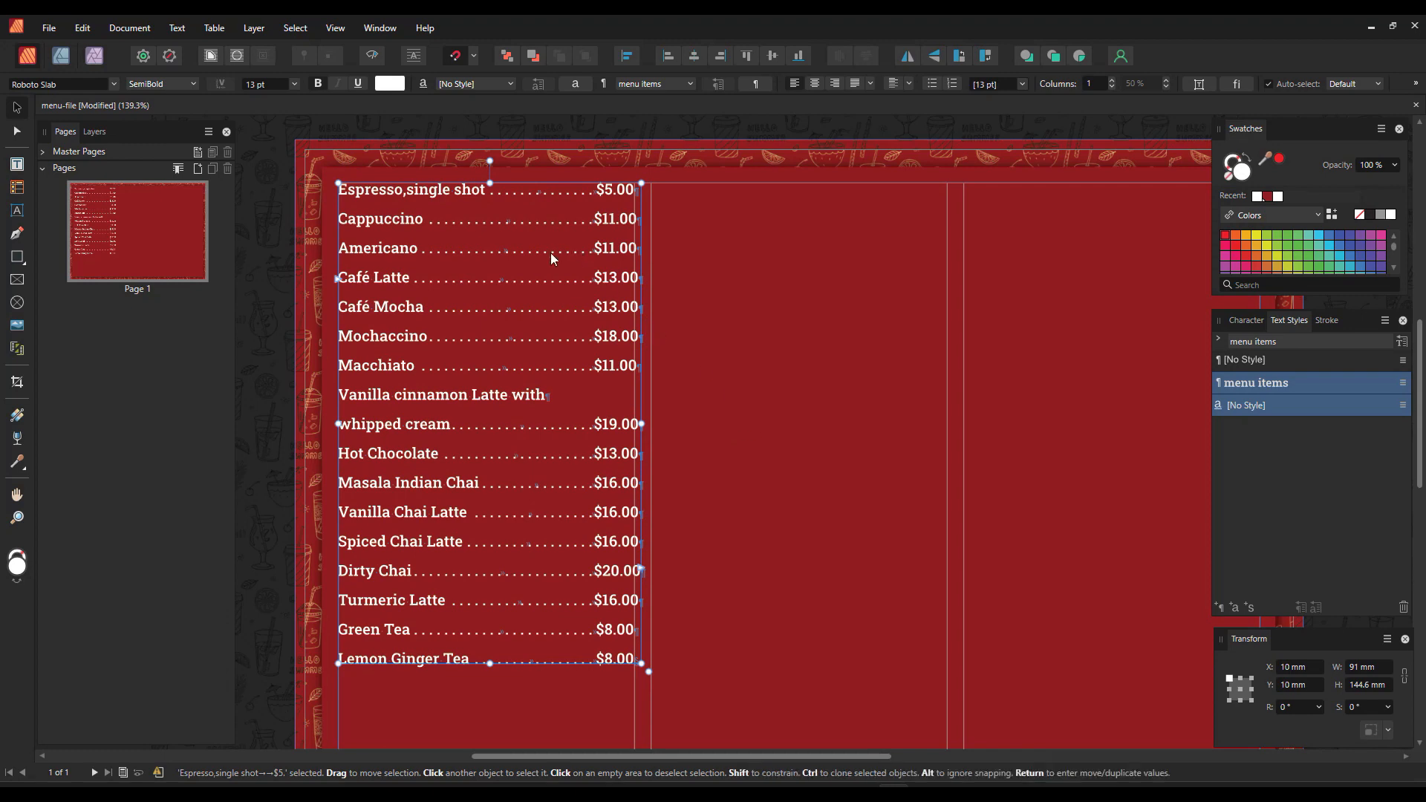
Step: Examine the special characters in the drinks list, including the tab, space and paragraph marks from the Vanilla cinnamon Latte line to Lemon Ginger Tea
{"action": "left_click", "coordinate": [178, 27]}
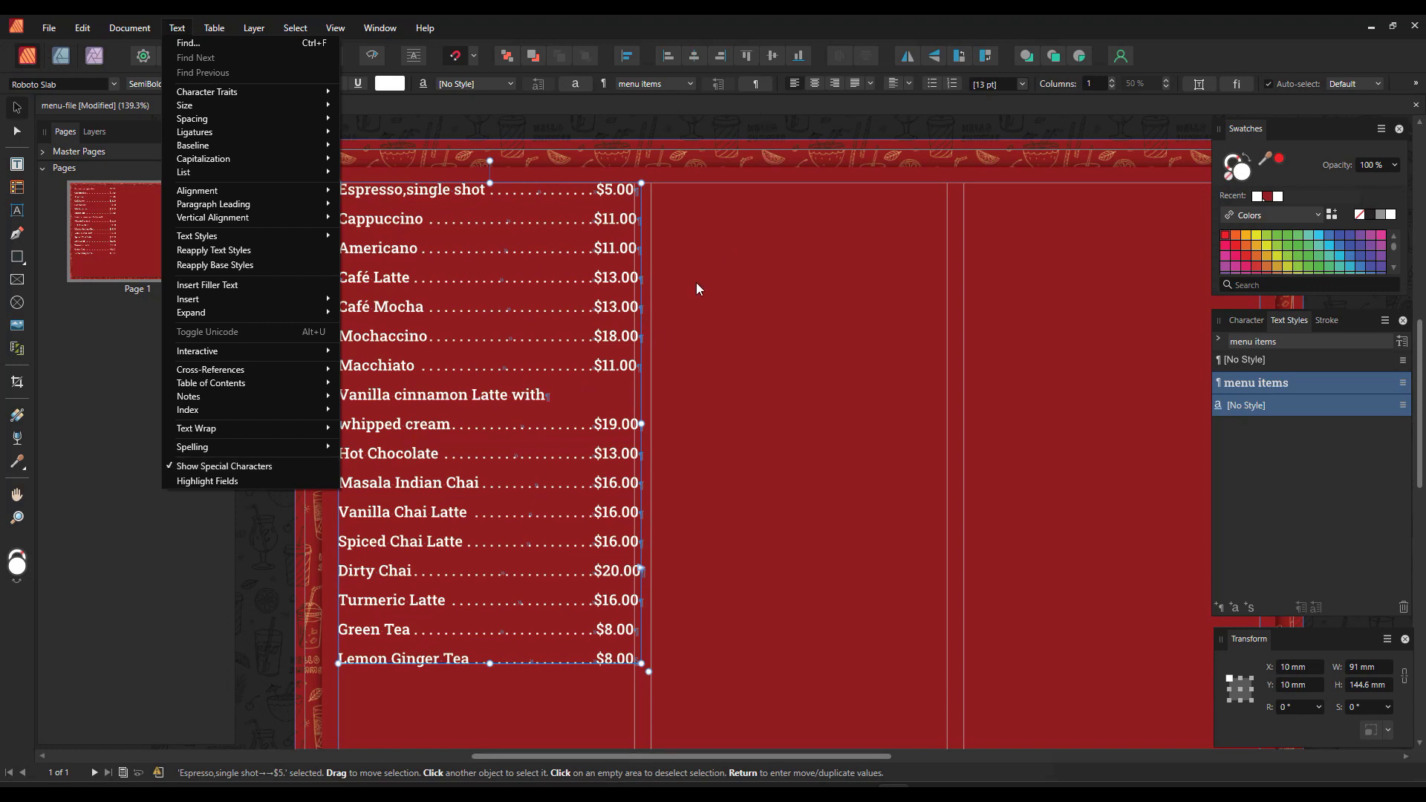
{"action": "left_click", "coordinate": [617, 284]}
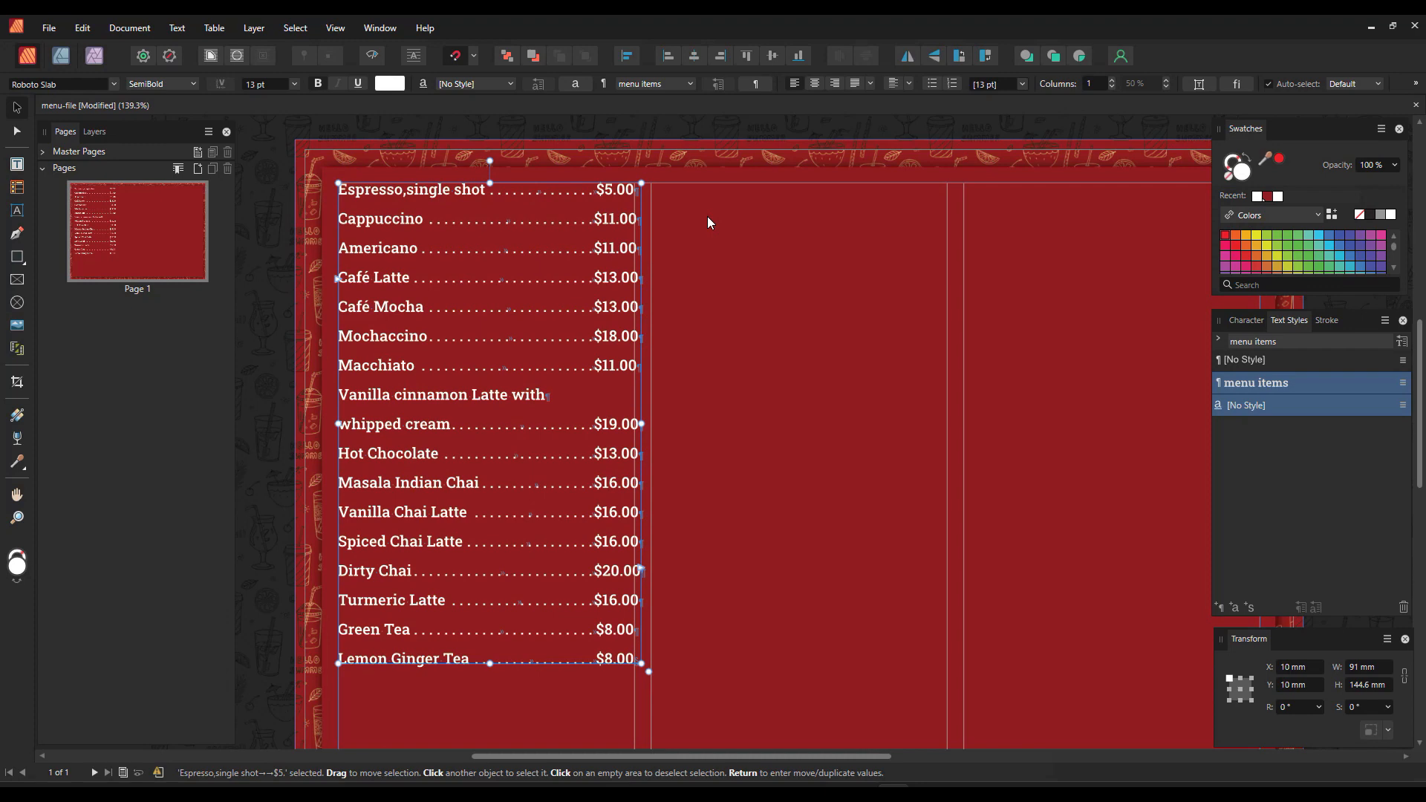
{"action": "scroll", "coordinate": [558, 395], "scroll_direction": "up", "scroll_amount": 6}
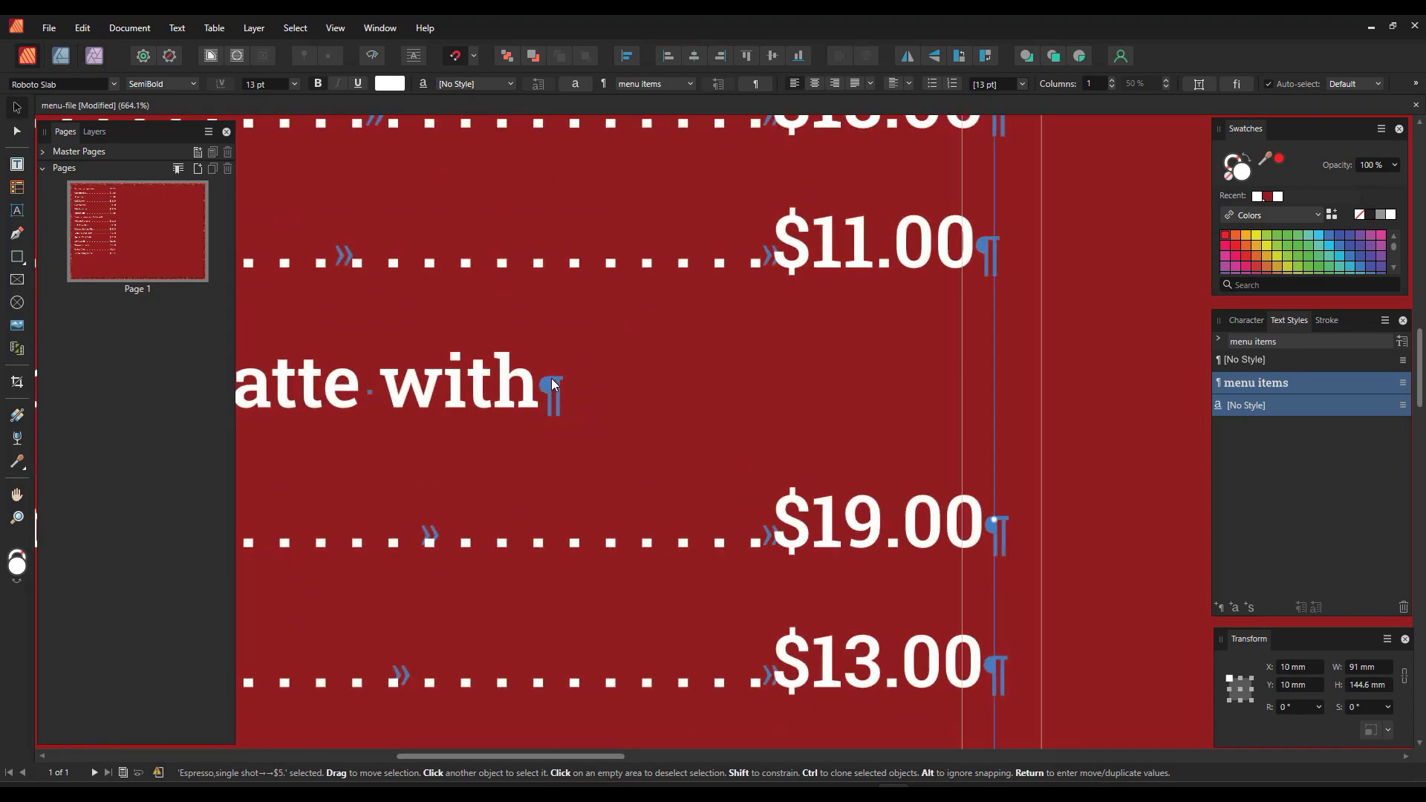
{"action": "scroll", "coordinate": [552, 384], "scroll_direction": "down", "scroll_amount": 1}
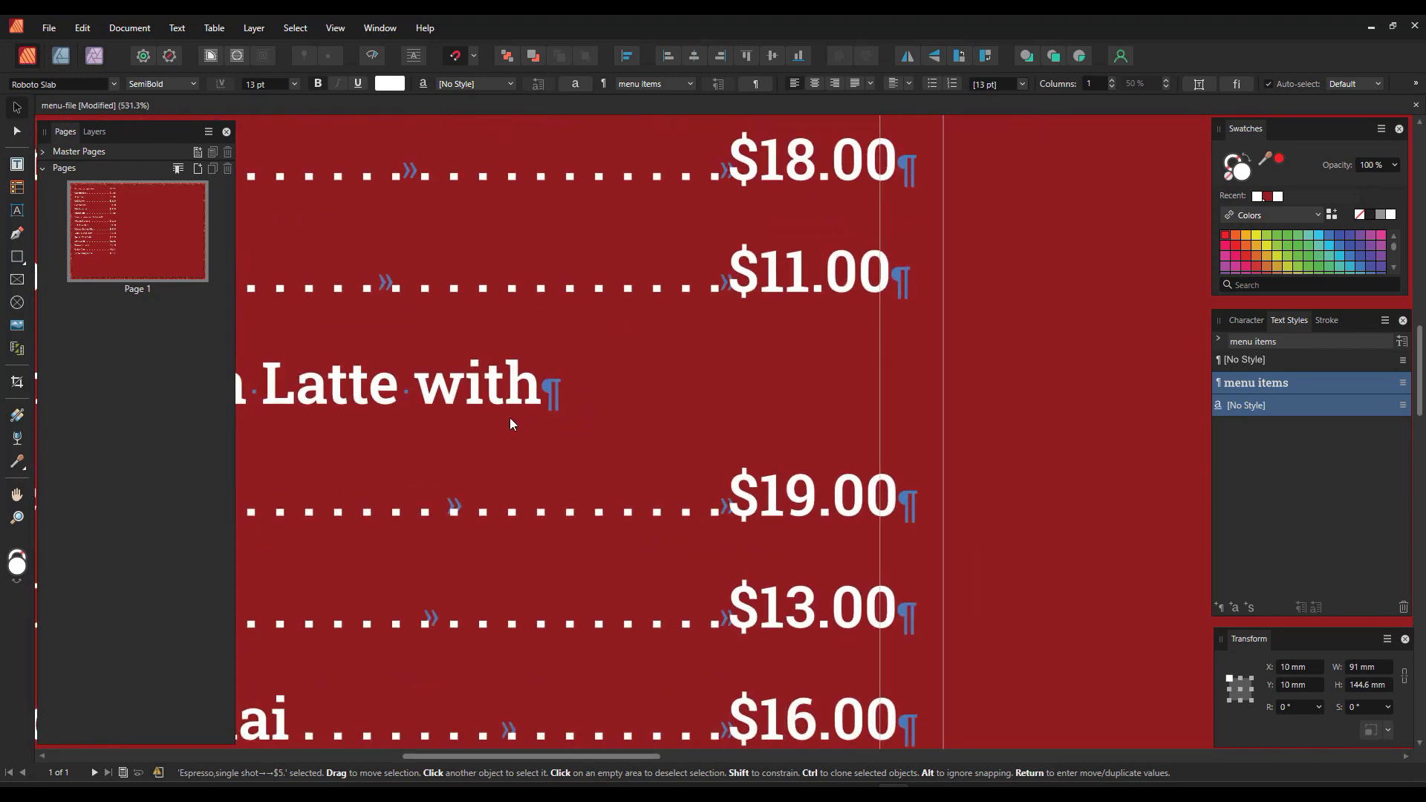
{"action": "left_click_drag", "start_coordinate": [510, 416], "coordinate": [652, 548]}
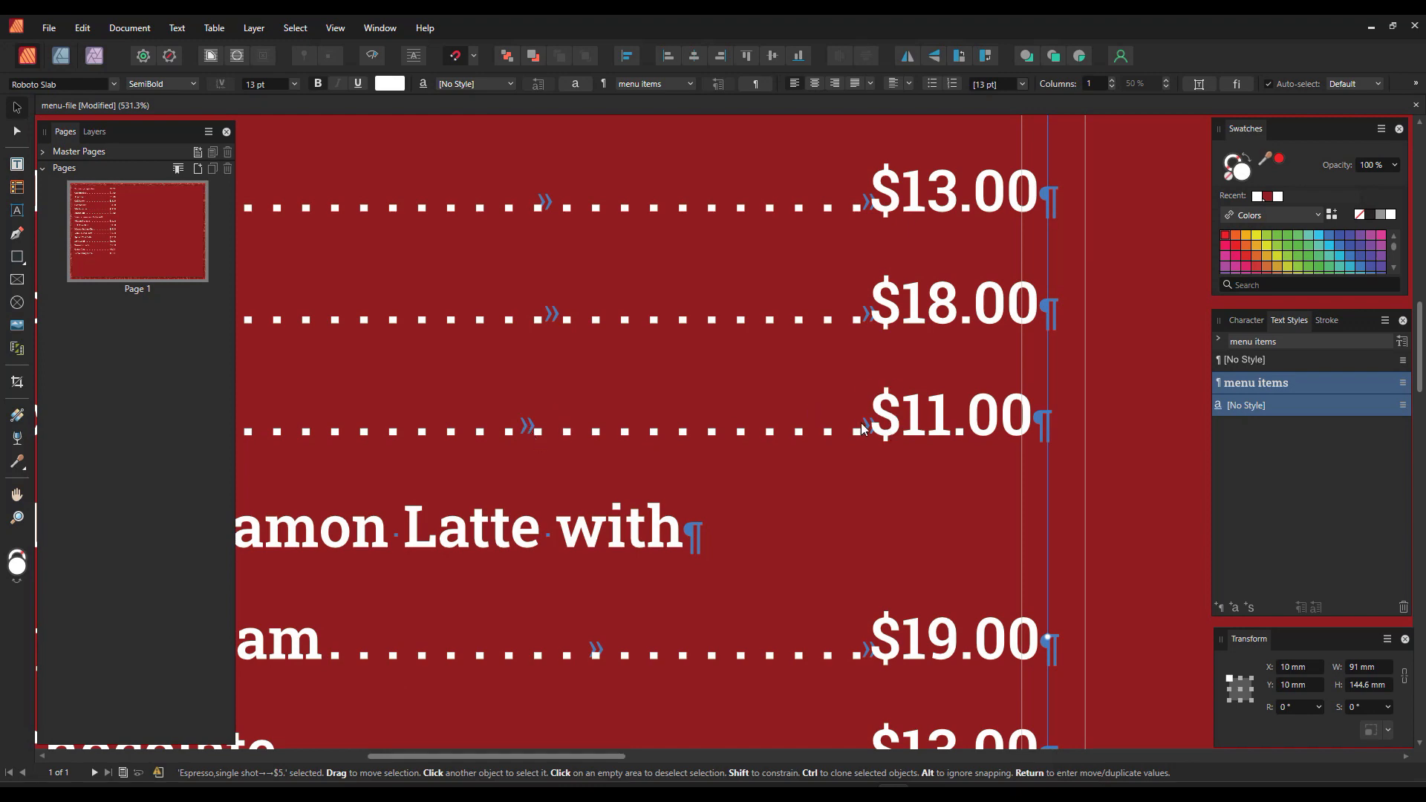
{"action": "scroll", "coordinate": [862, 428], "scroll_direction": "down", "scroll_amount": 3}
{"action": "left_click_drag", "start_coordinate": [708, 547], "coordinate": [599, 312]}
{"action": "scroll", "coordinate": [740, 618], "scroll_direction": "down", "scroll_amount": 1}
{"action": "scroll", "coordinate": [730, 408], "scroll_direction": "up", "scroll_amount": 6}
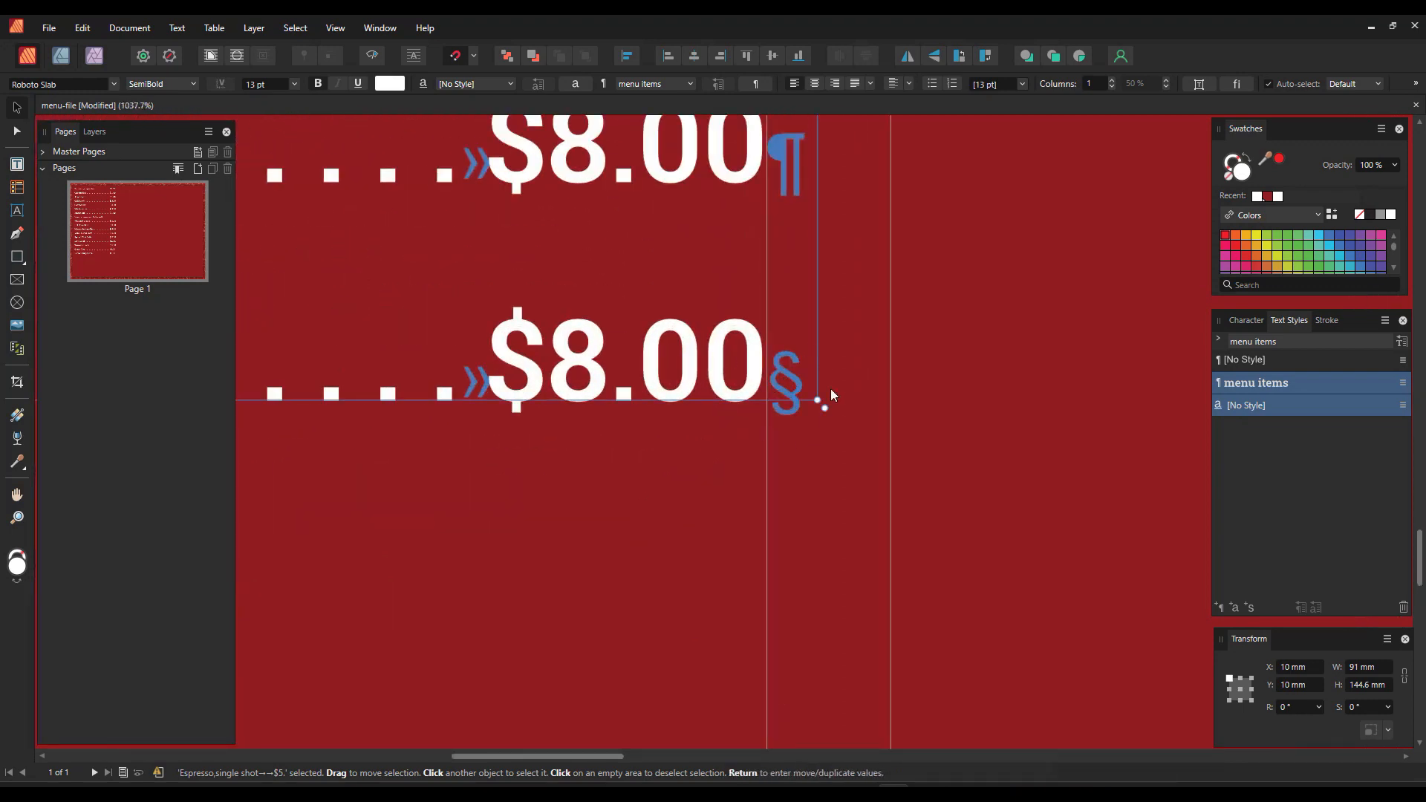
{"action": "scroll", "coordinate": [766, 376], "scroll_direction": "down", "scroll_amount": 4}
{"action": "left_click_drag", "start_coordinate": [515, 393], "coordinate": [1067, 432]}
{"action": "scroll", "coordinate": [576, 416], "scroll_direction": "up", "scroll_amount": 4}
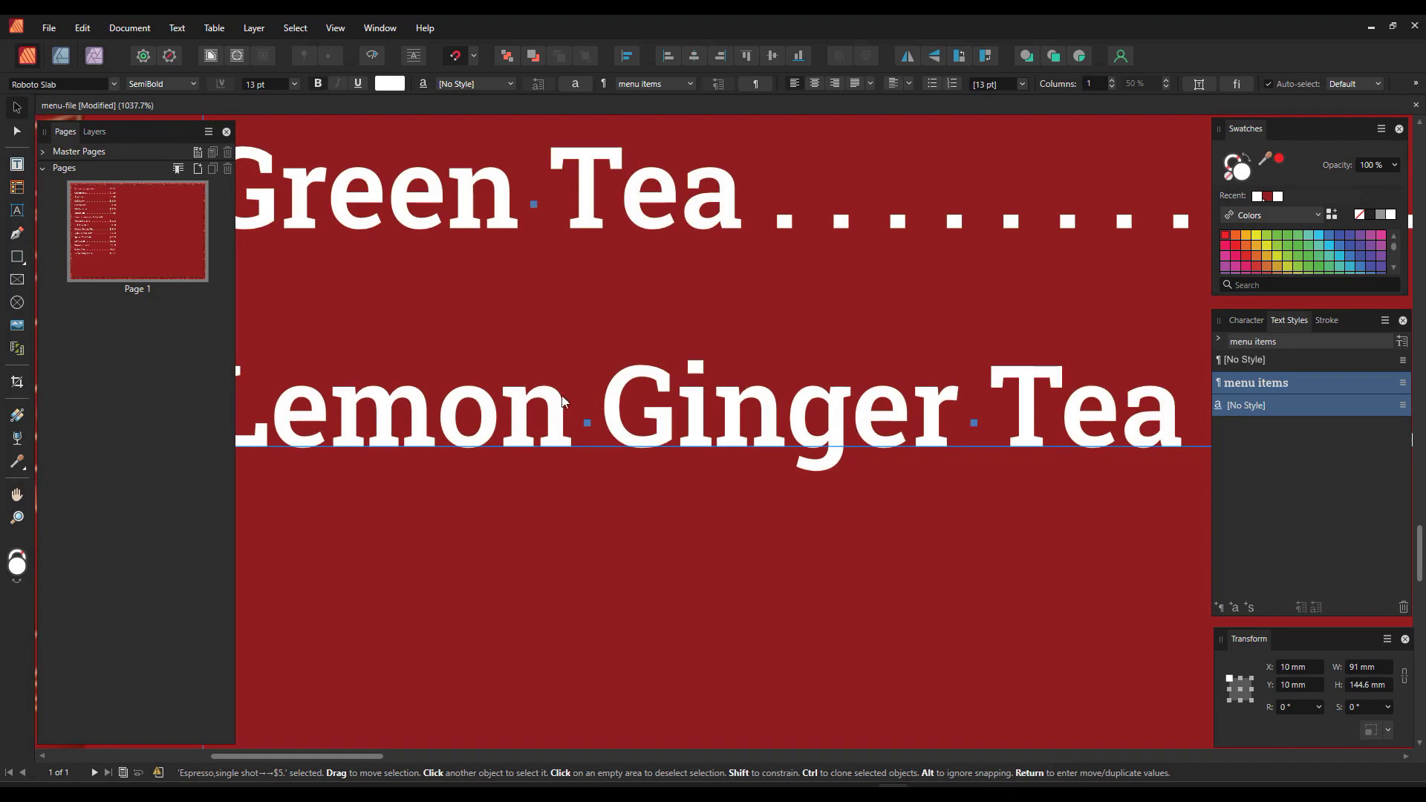
{"action": "scroll", "coordinate": [774, 326], "scroll_direction": "down", "scroll_amount": 8}
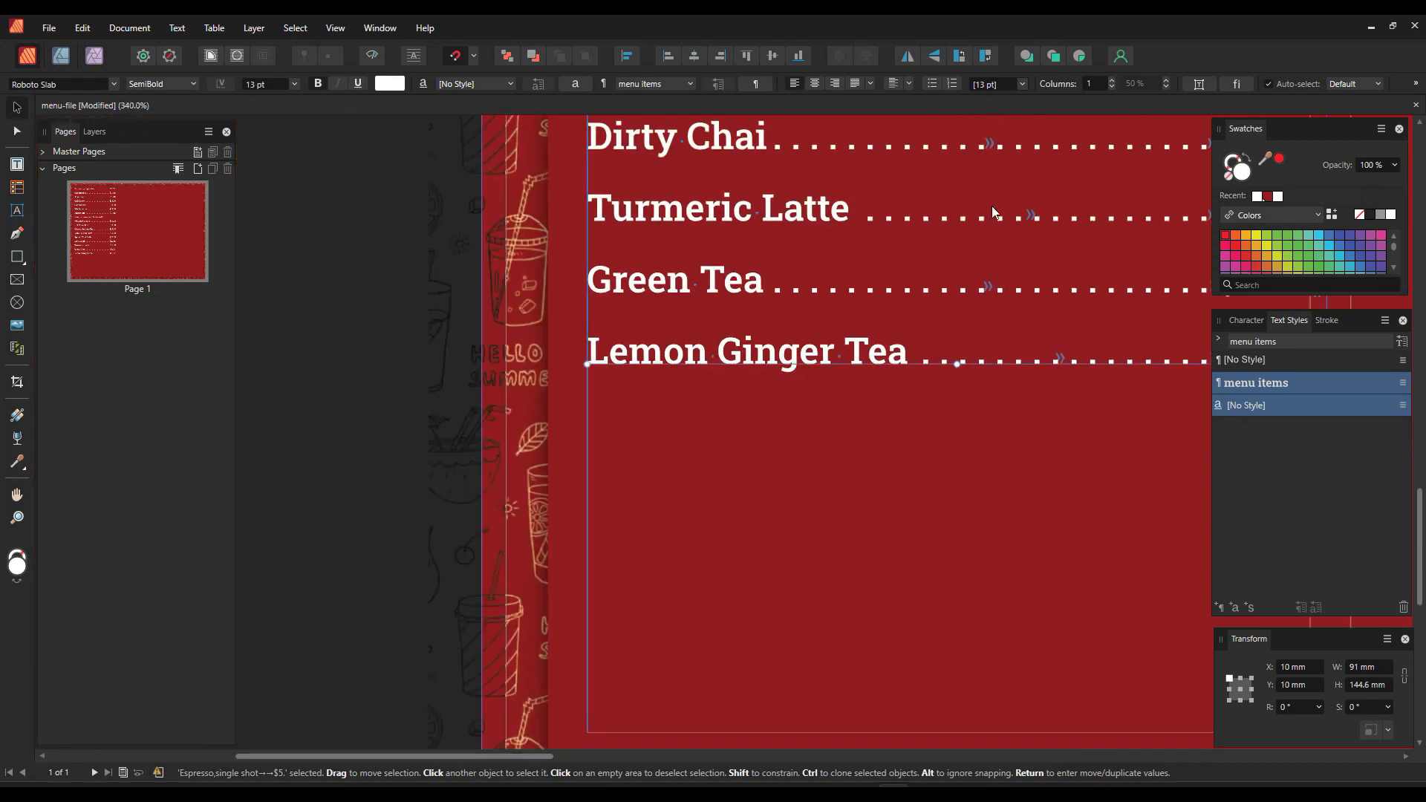
{"action": "left_click_drag", "start_coordinate": [801, 468], "coordinate": [687, 495]}
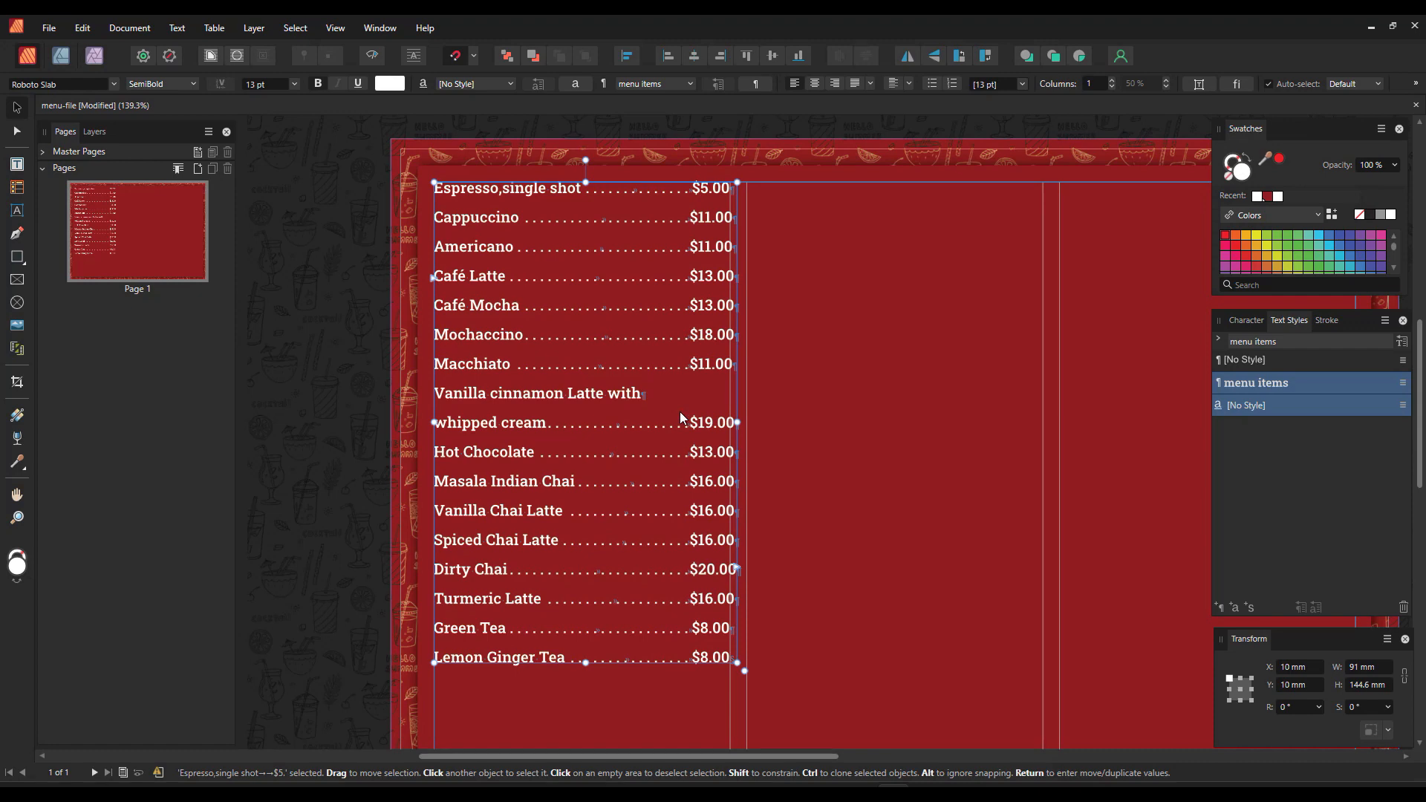
Step: Replace the paragraph break after "Vanilla cinnamon Latte with" with a line break so "whipped cream" belongs to the same item
{"action": "double_click", "coordinate": [645, 395]}
{"action": "double_click", "coordinate": [648, 395]}
{"action": "left_click", "coordinate": [653, 395]}
{"action": "key", "text": "Delete"}
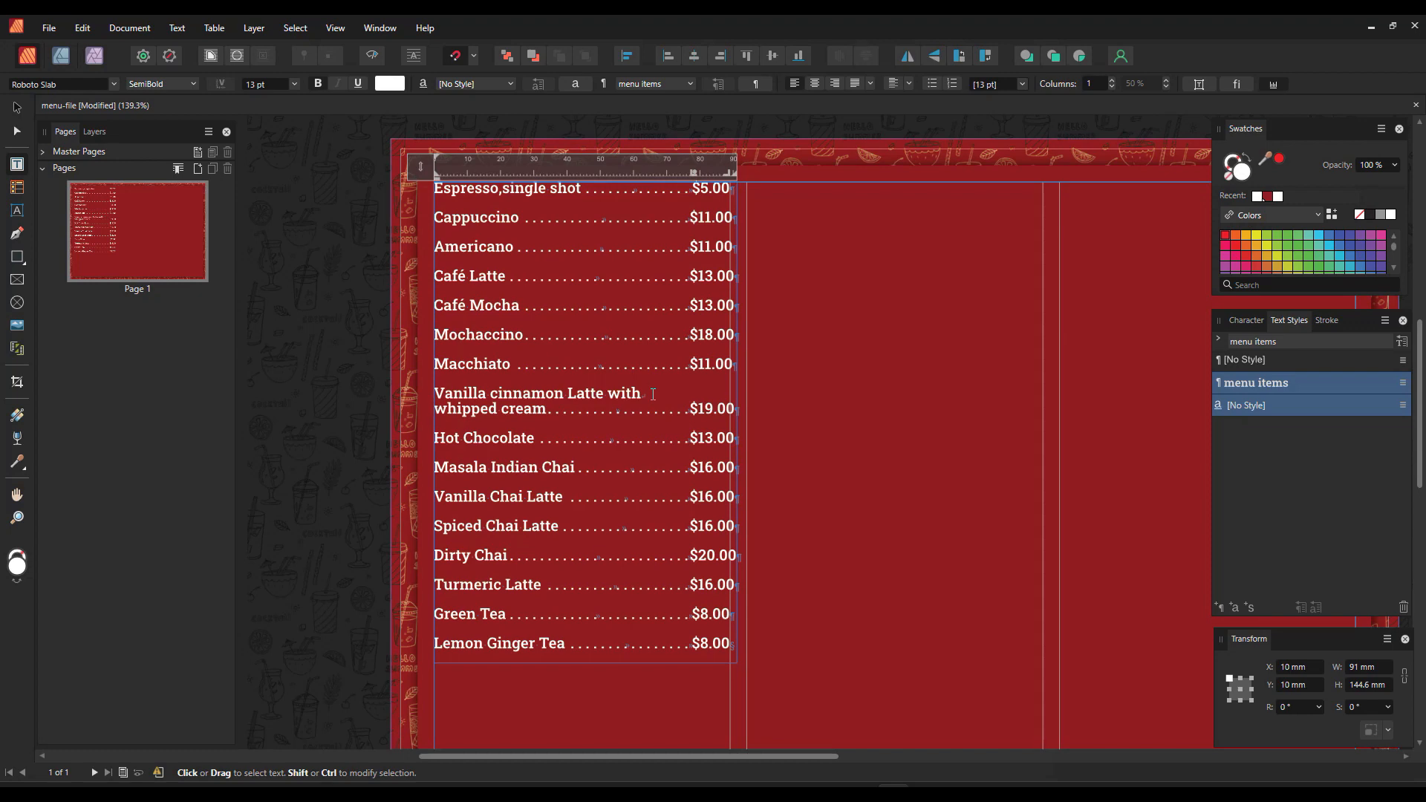
{"action": "scroll", "coordinate": [653, 394], "scroll_direction": "up", "scroll_amount": 10}
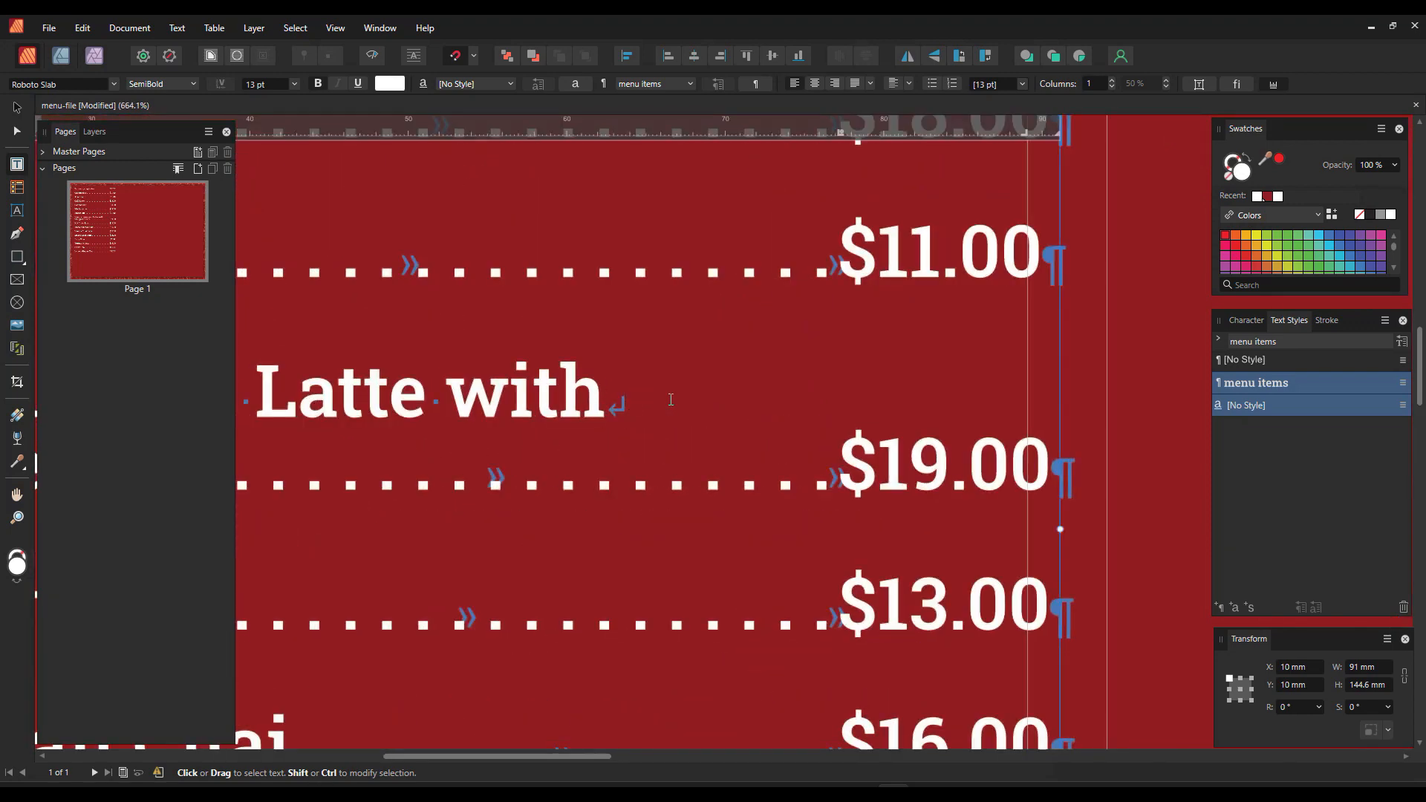
{"action": "scroll", "coordinate": [770, 367], "scroll_direction": "down", "scroll_amount": 10}
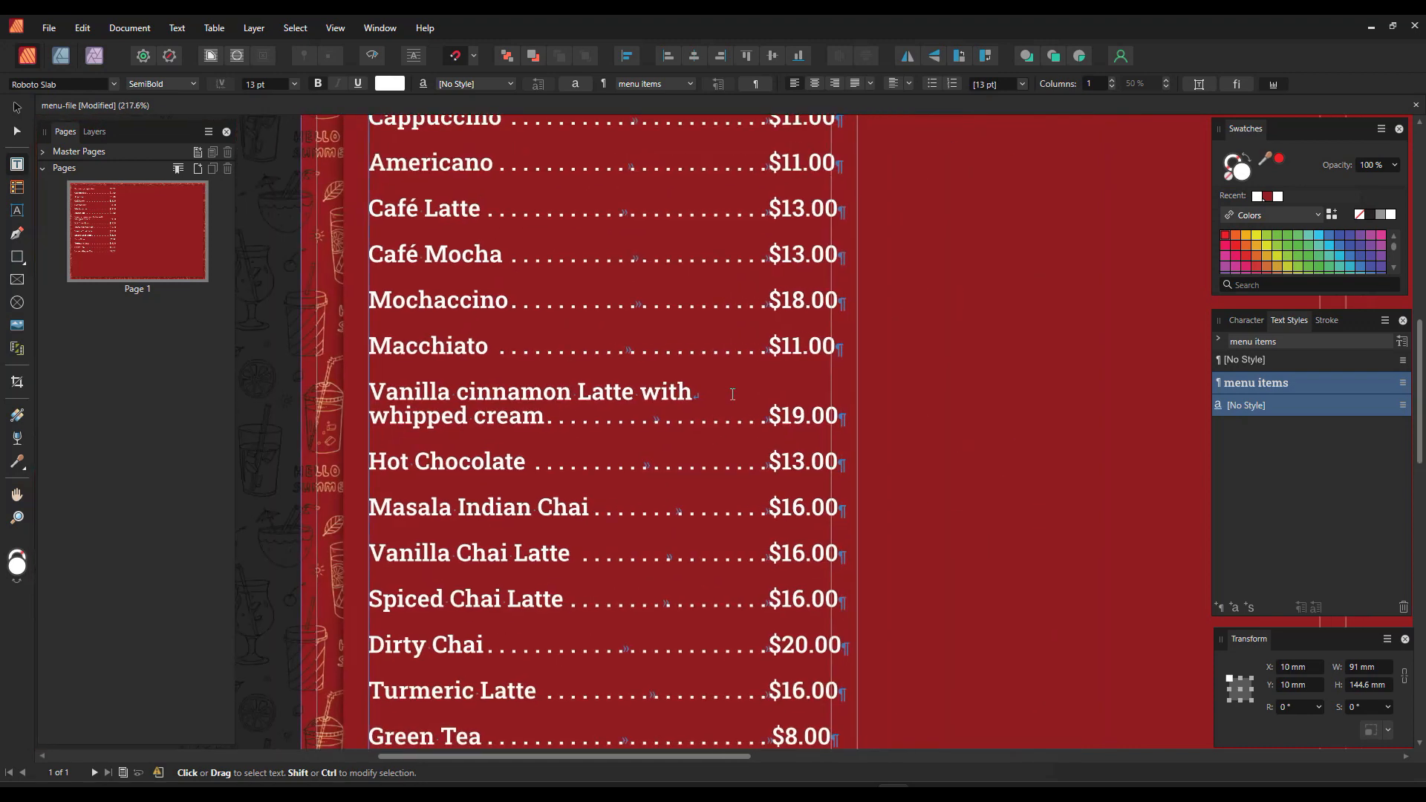
{"action": "key", "text": "Escape"}
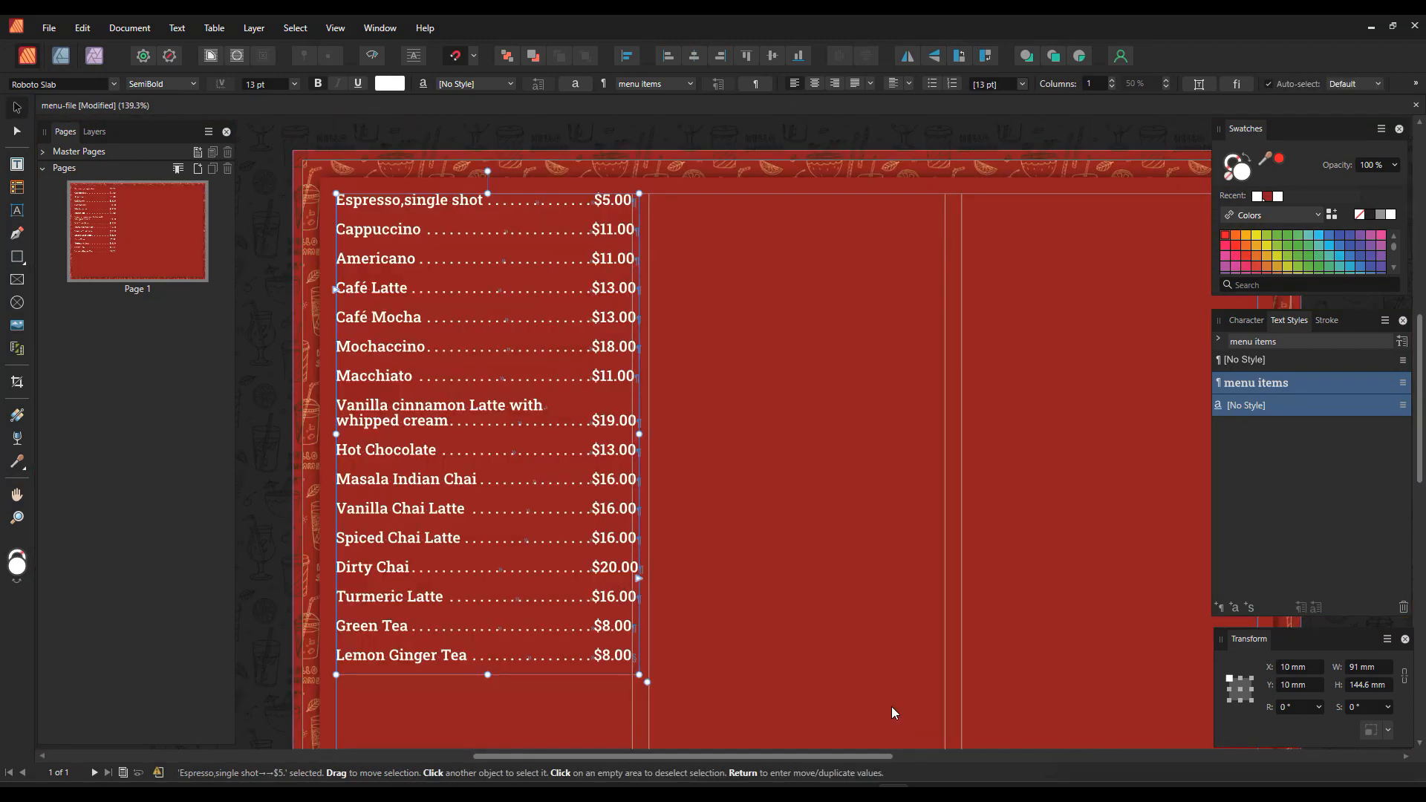
{"action": "left_click_drag", "start_coordinate": [892, 706], "coordinate": [809, 644]}
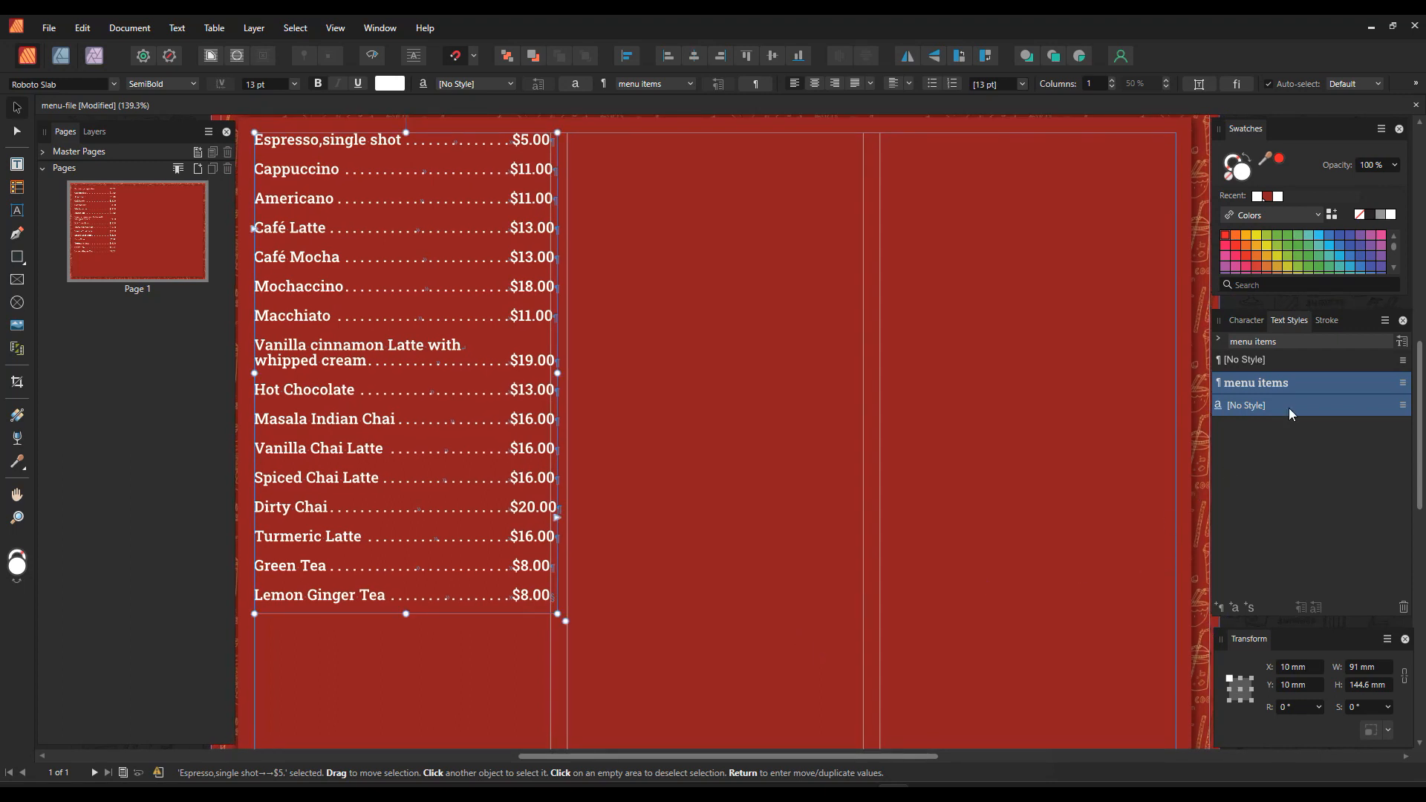
Step: Reduce the space after paragraphs in the "menu items" text style to 6 pt
{"action": "double_click", "coordinate": [1312, 382]}
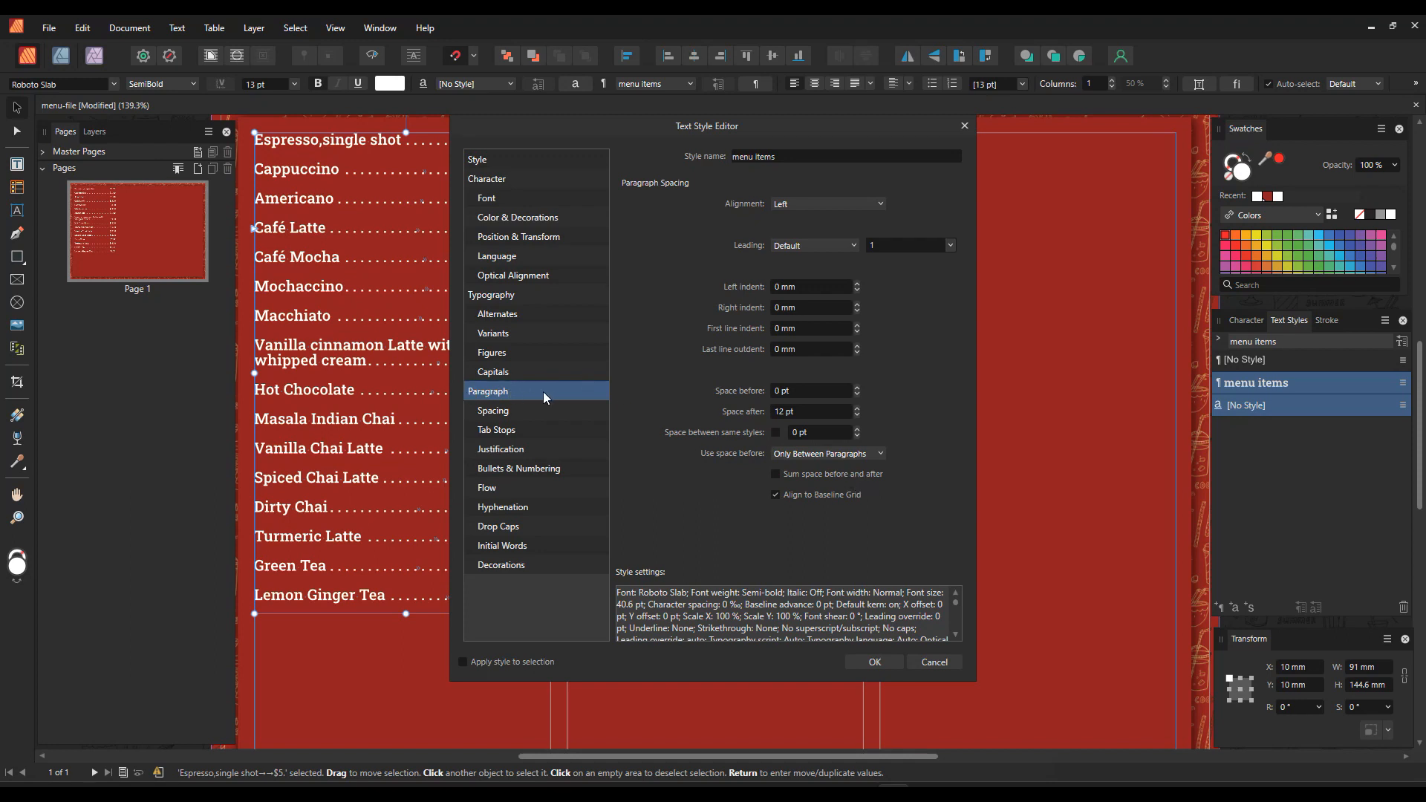
{"action": "left_click", "coordinate": [858, 415]}
{"action": "left_click", "coordinate": [858, 415]}
{"action": "left_click", "coordinate": [858, 414]}
{"action": "left_click", "coordinate": [857, 414]}
{"action": "left_click", "coordinate": [858, 414]}
{"action": "left_click", "coordinate": [858, 415]}
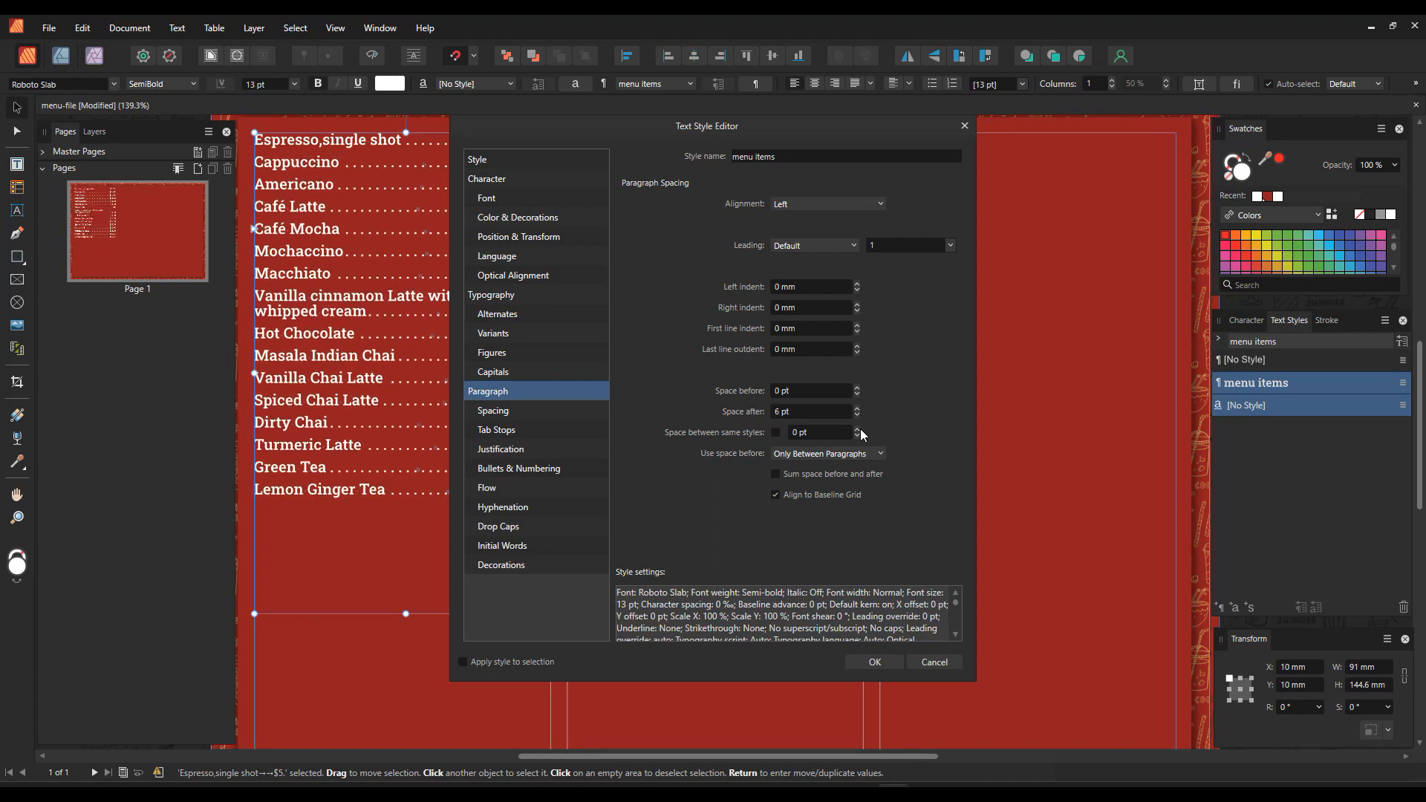
{"action": "left_click", "coordinate": [875, 662]}
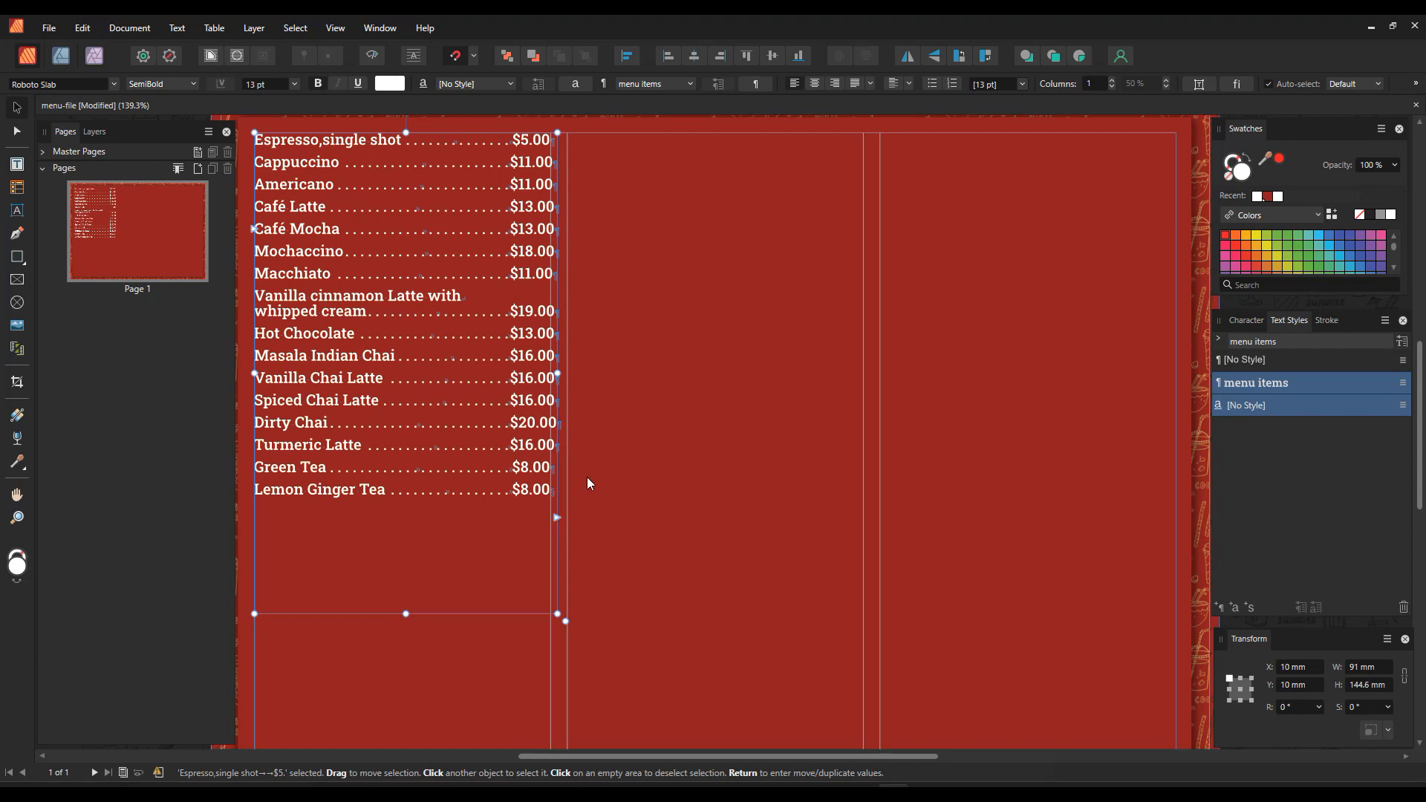
Step: Shrink the drinks text frame's height to fit its list and move it straight down to about Y 27.9 mm
{"action": "double_click", "coordinate": [407, 614]}
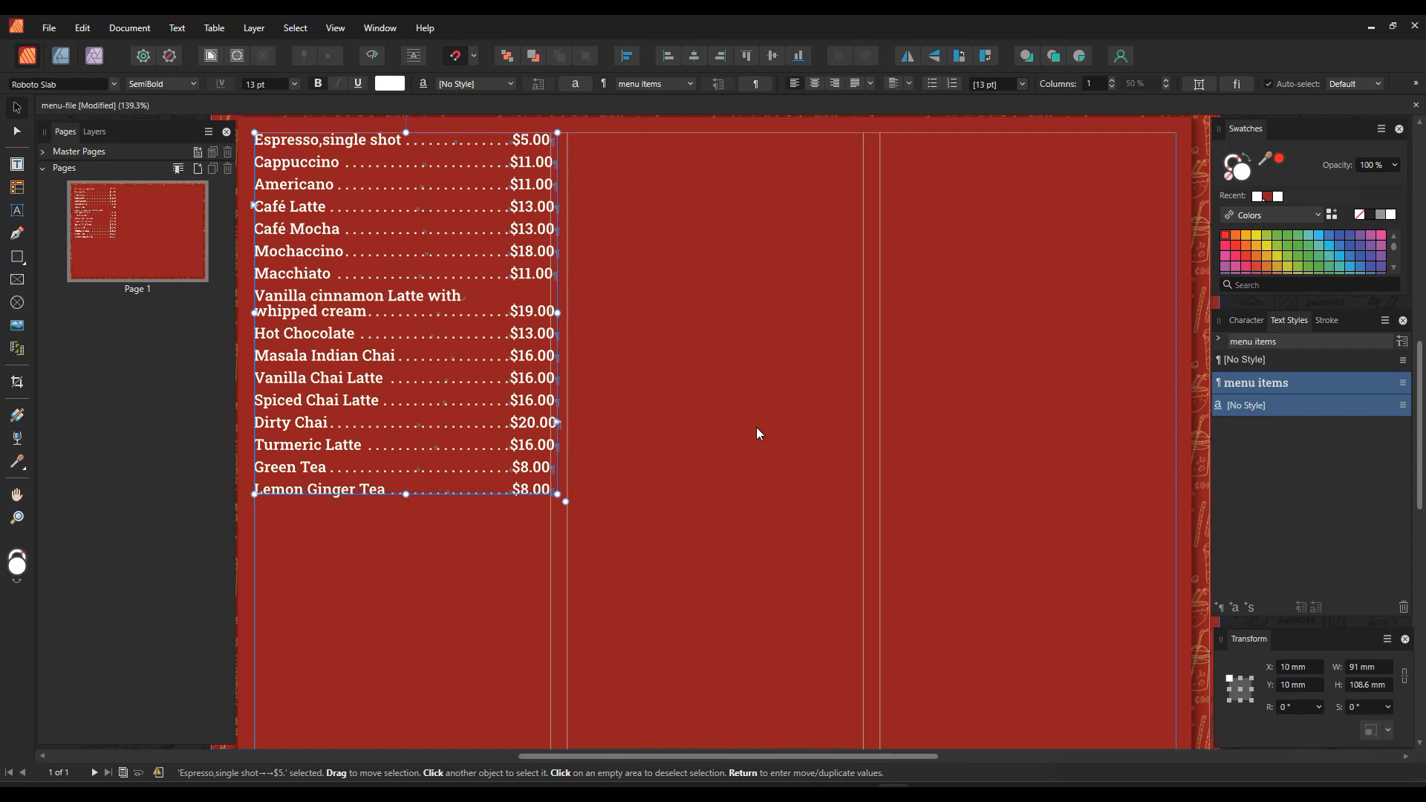
{"action": "scroll", "coordinate": [757, 428], "scroll_direction": "down", "scroll_amount": 1}
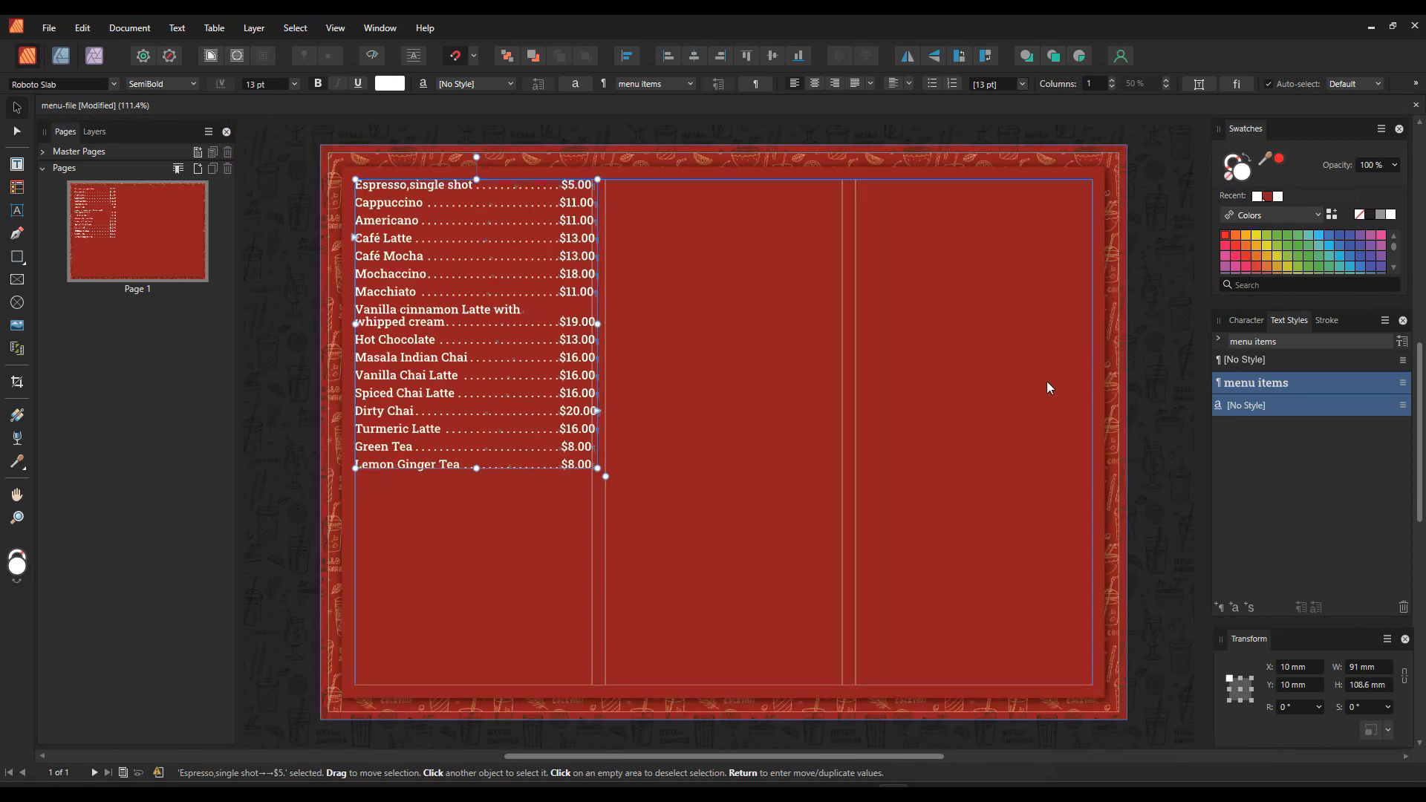
{"action": "left_click", "coordinate": [1138, 340]}
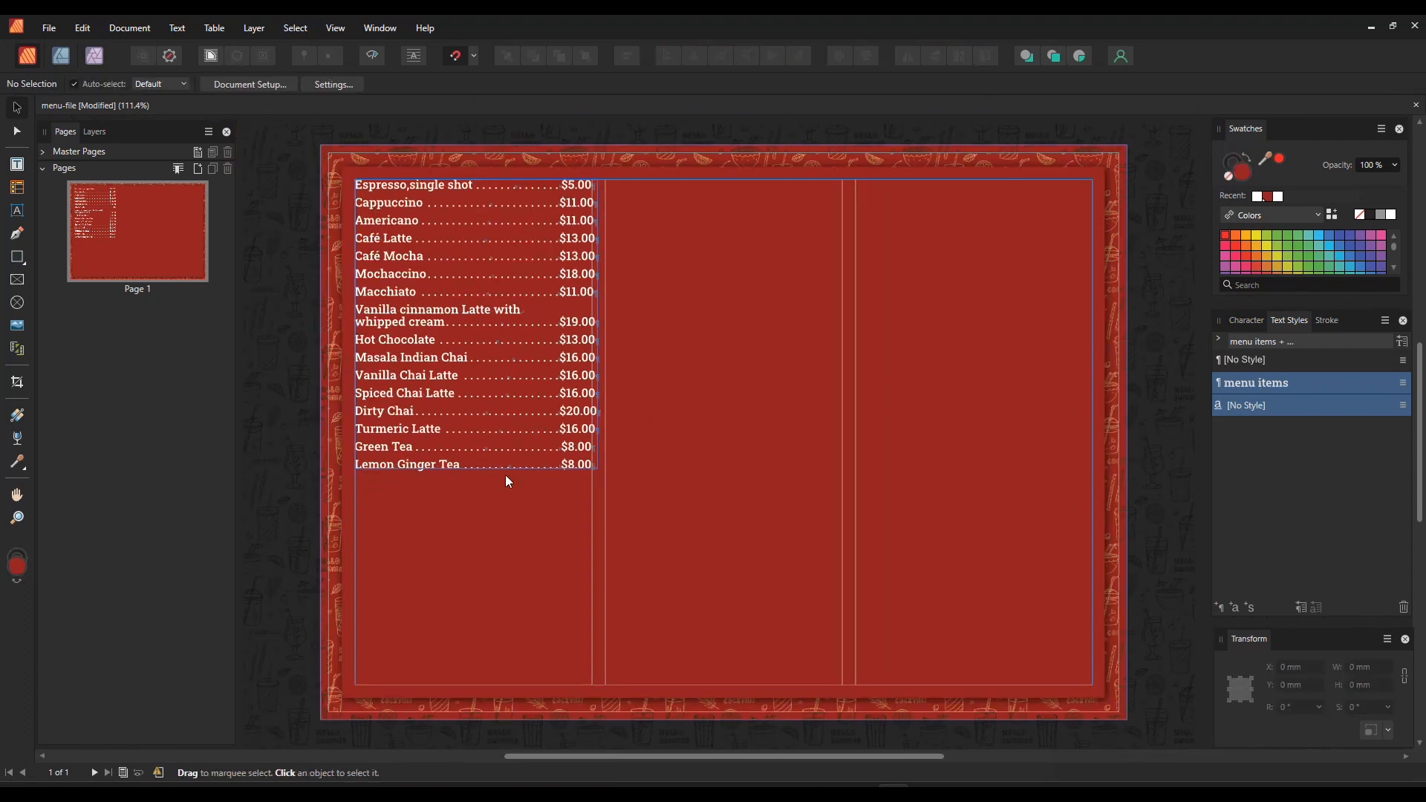
{"action": "scroll", "coordinate": [416, 289], "scroll_direction": "up", "scroll_amount": 1}
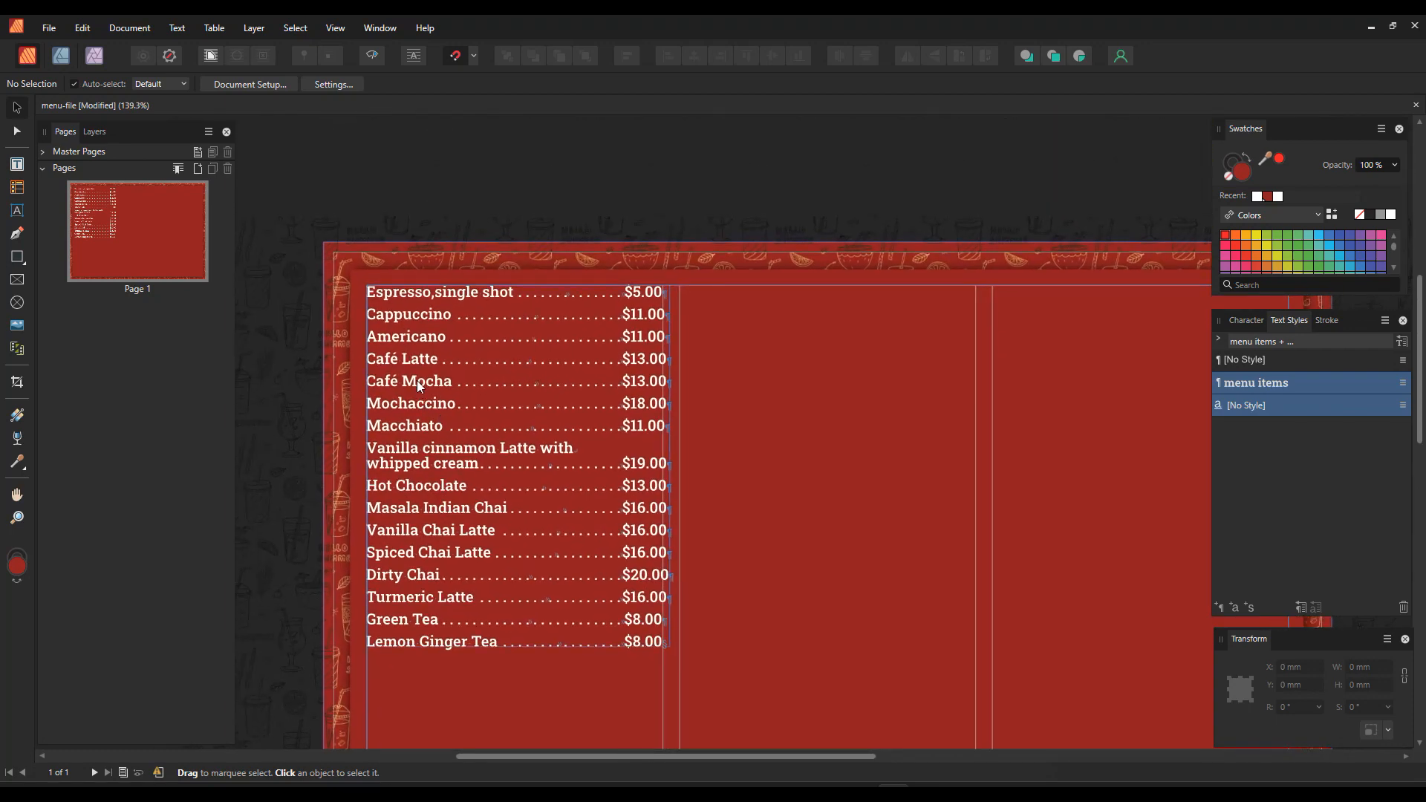
{"action": "left_click", "coordinate": [418, 399]}
{"action": "left_click_drag", "start_coordinate": [418, 399], "coordinate": [416, 445]}
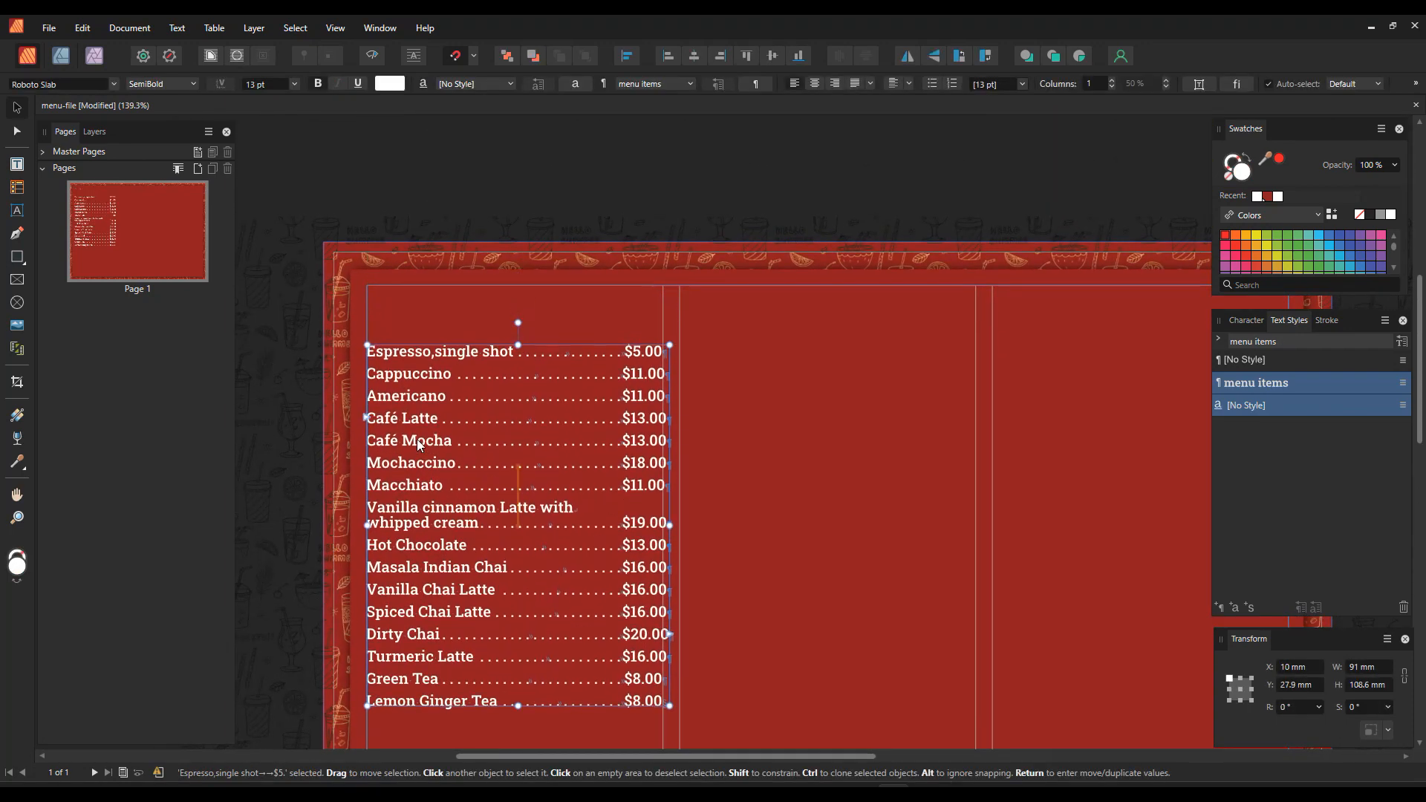
Step: Draw a straight horizontal Pen line 89 mm long across the first column, along the top margin
{"action": "left_click", "coordinate": [17, 233]}
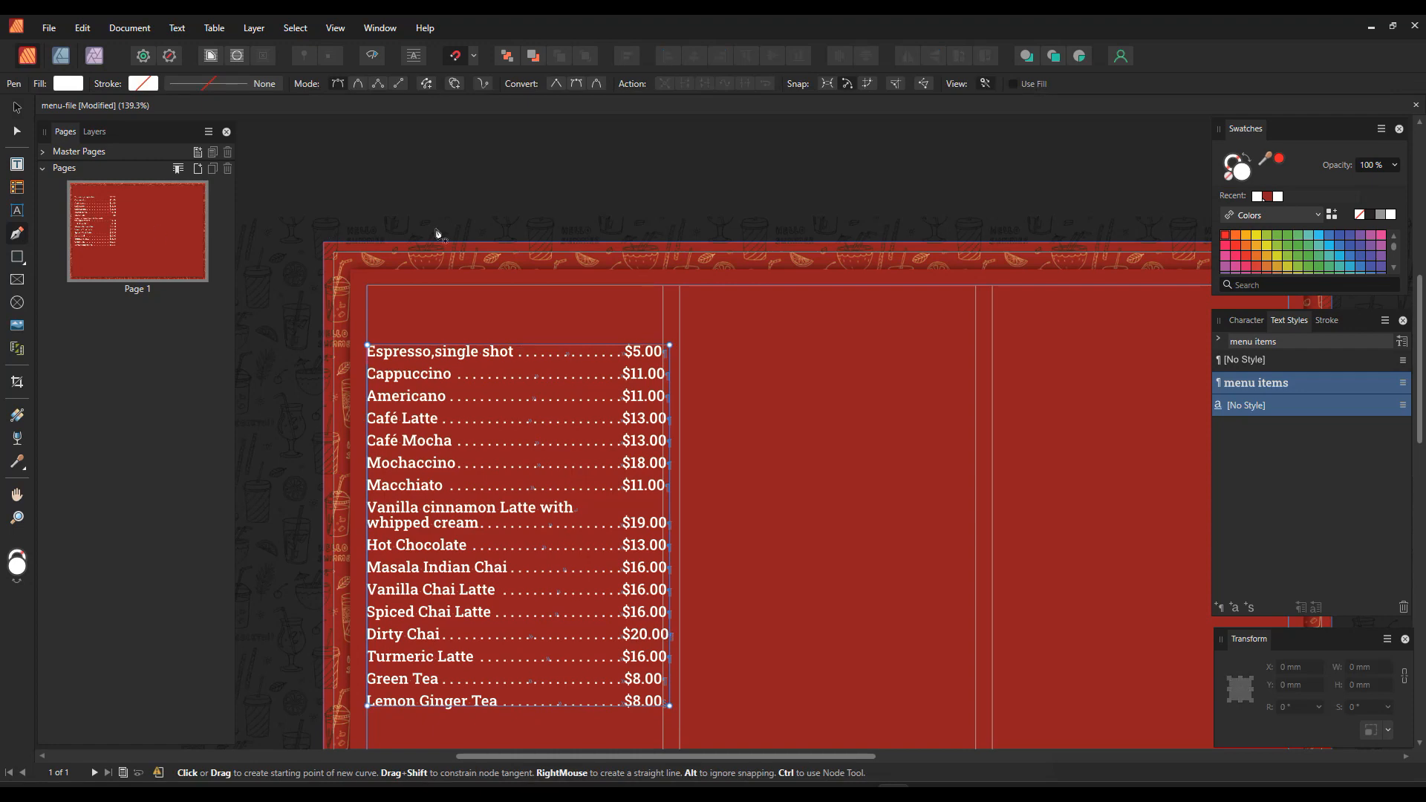
{"action": "left_click", "coordinate": [427, 286]}
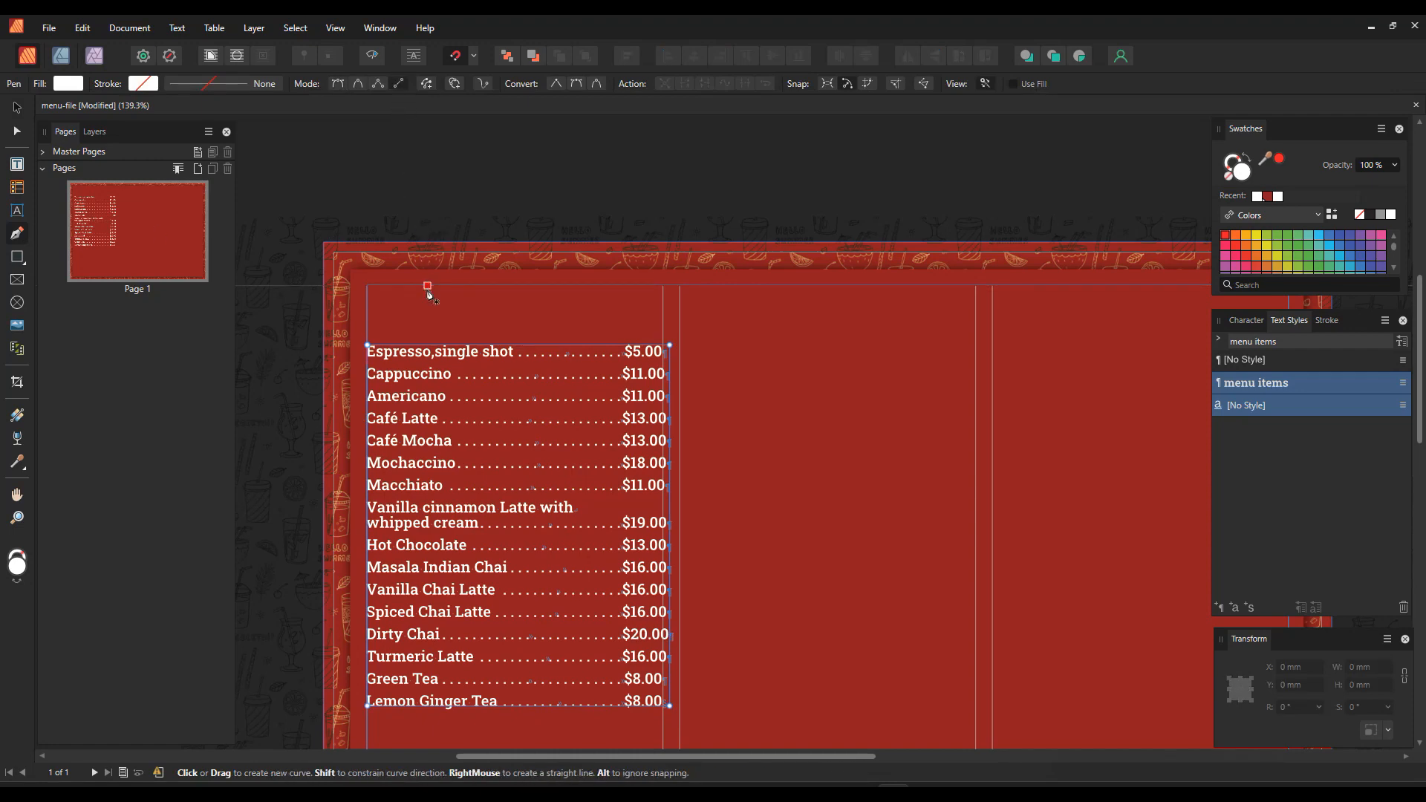
{"action": "left_click", "coordinate": [367, 285]}
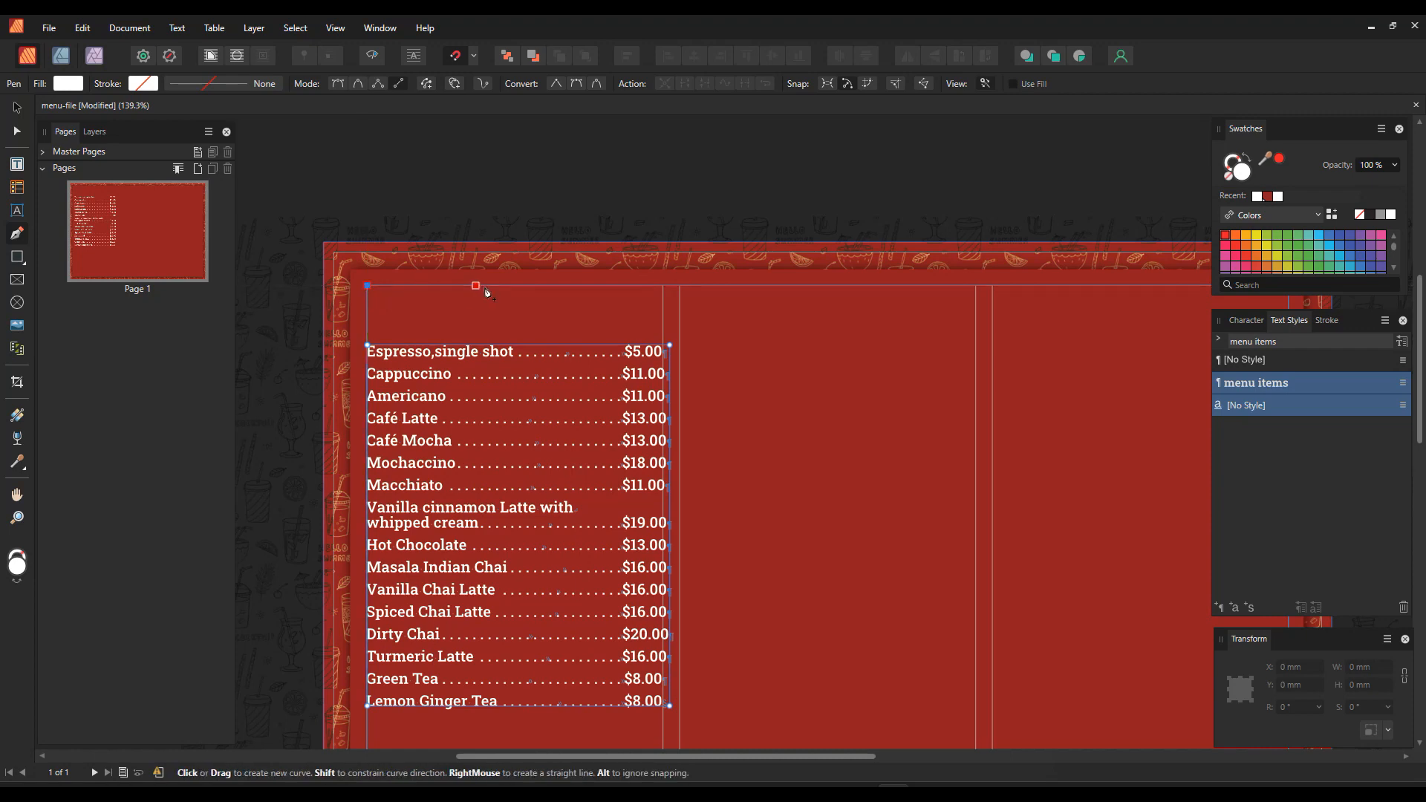
{"action": "left_click", "coordinate": [662, 286]}
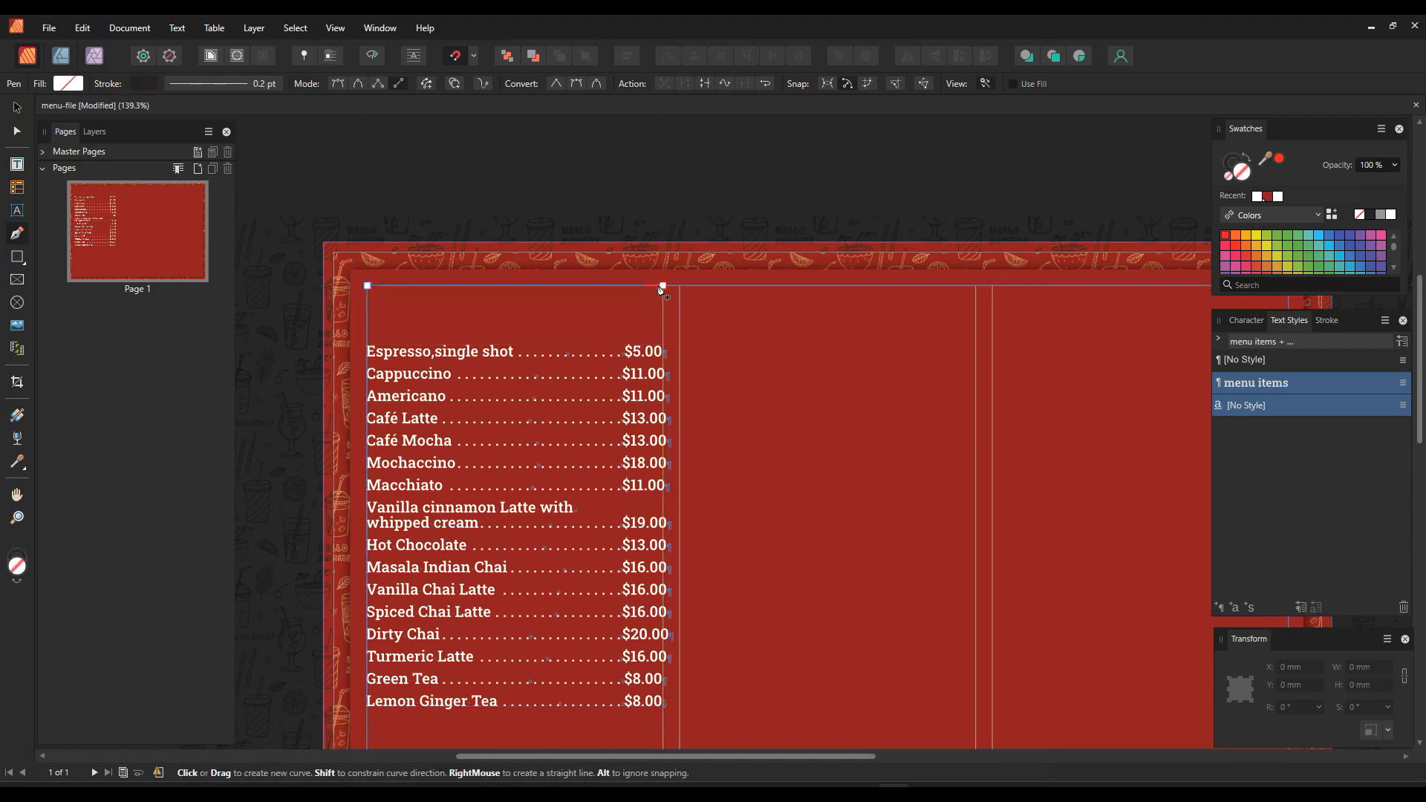
{"action": "left_click", "coordinate": [17, 107]}
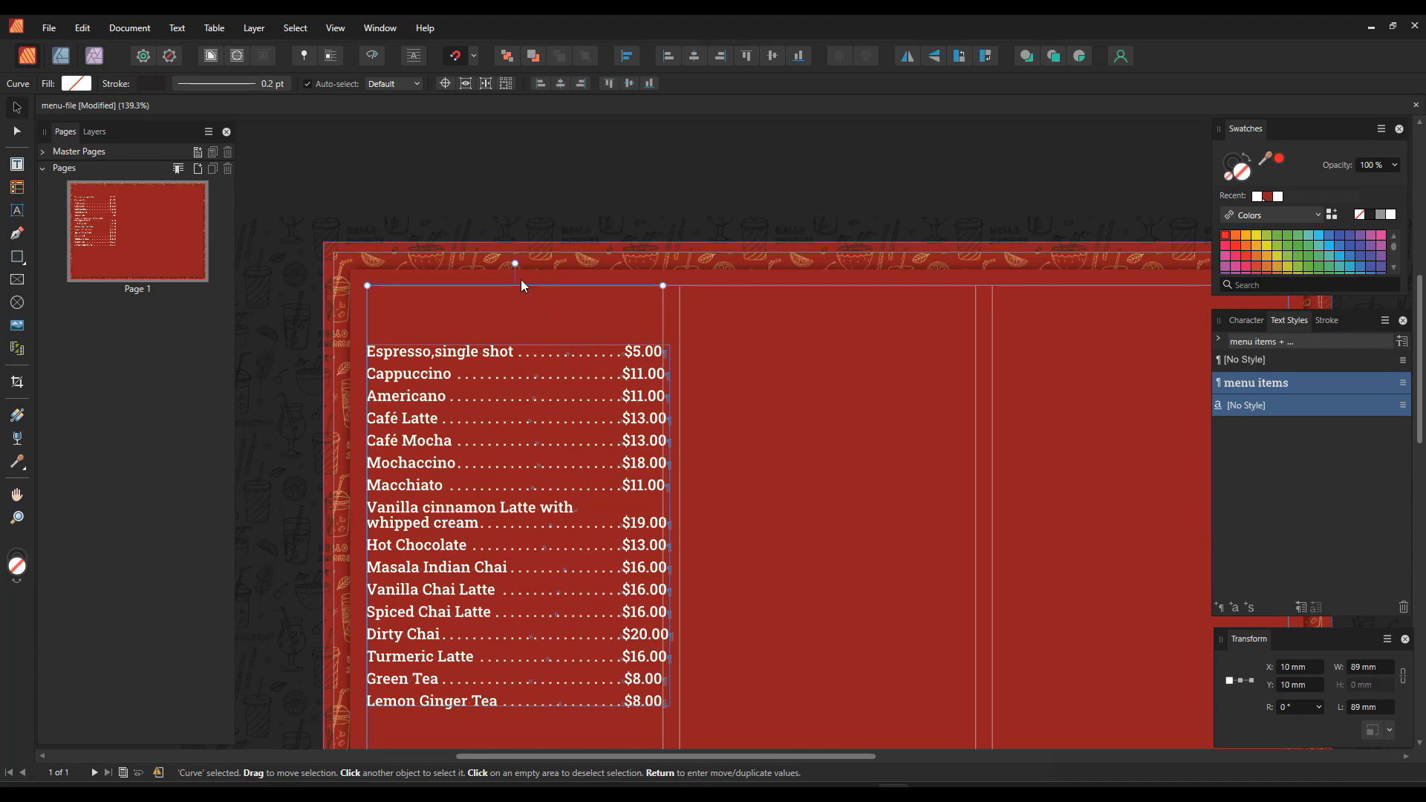
Step: Give the line above the drinks list a 2 pt white stroke
{"action": "scroll", "coordinate": [520, 280], "scroll_direction": "up", "scroll_amount": 3}
{"action": "left_click_drag", "start_coordinate": [625, 297], "coordinate": [644, 297]}
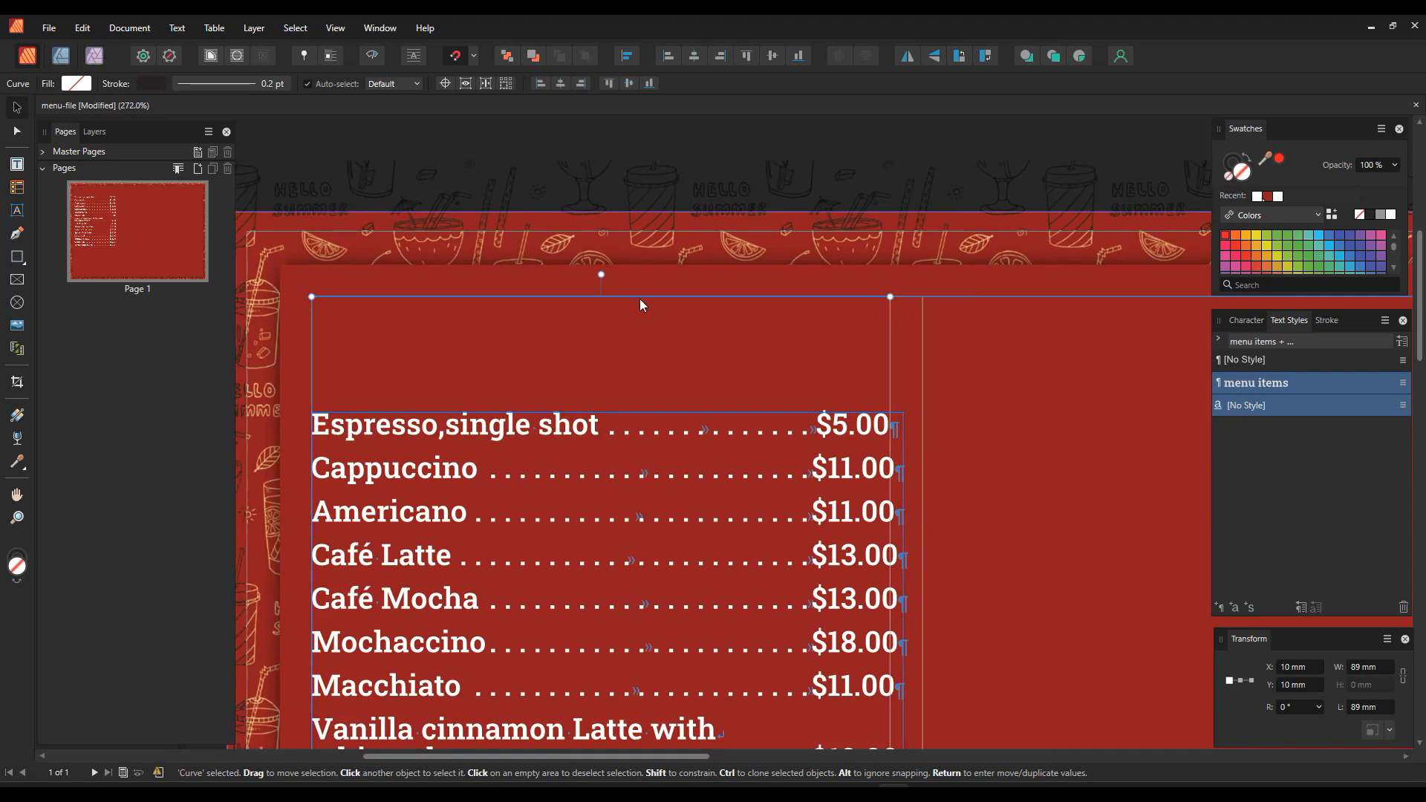
{"action": "left_click", "coordinate": [243, 86]}
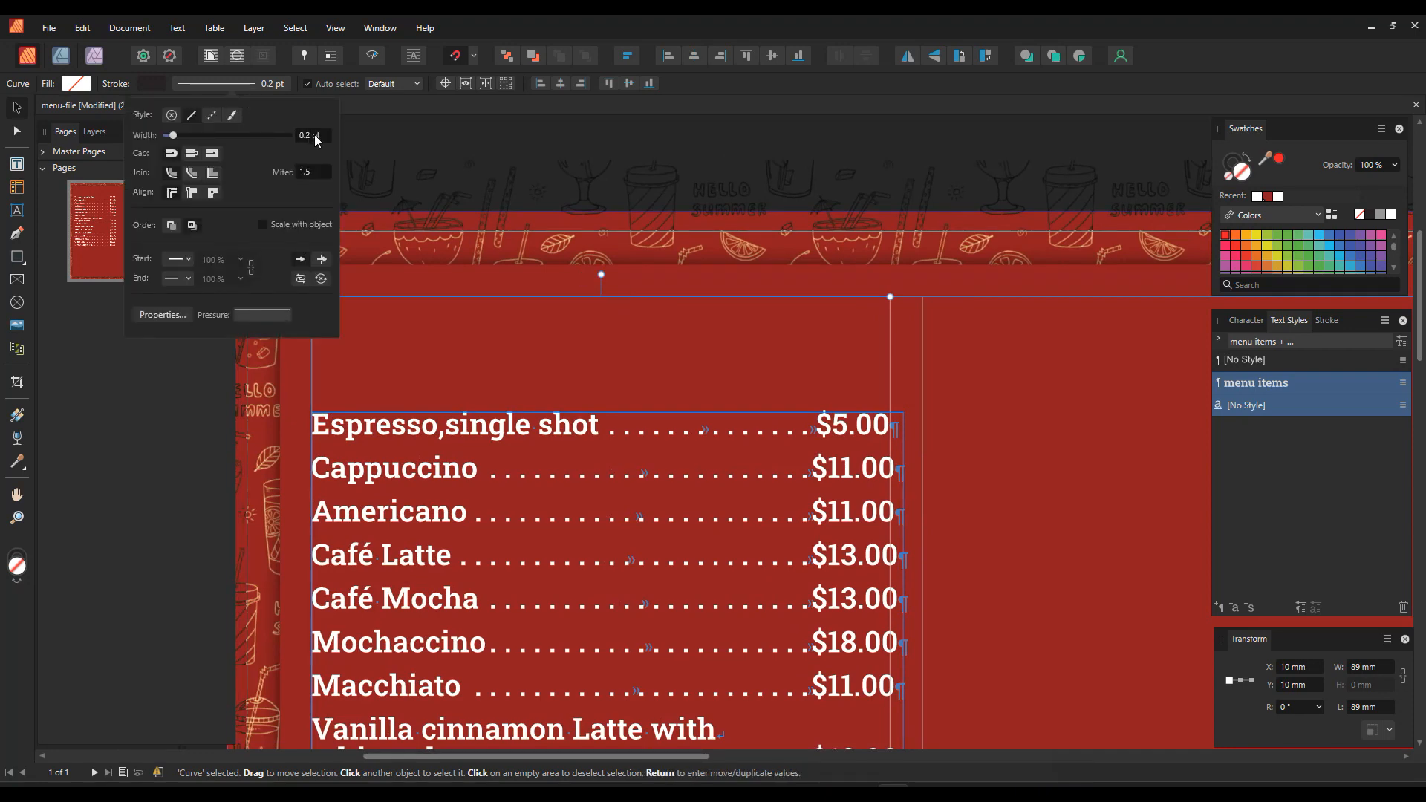
{"action": "scroll", "coordinate": [314, 137], "scroll_direction": "up", "scroll_amount": 2}
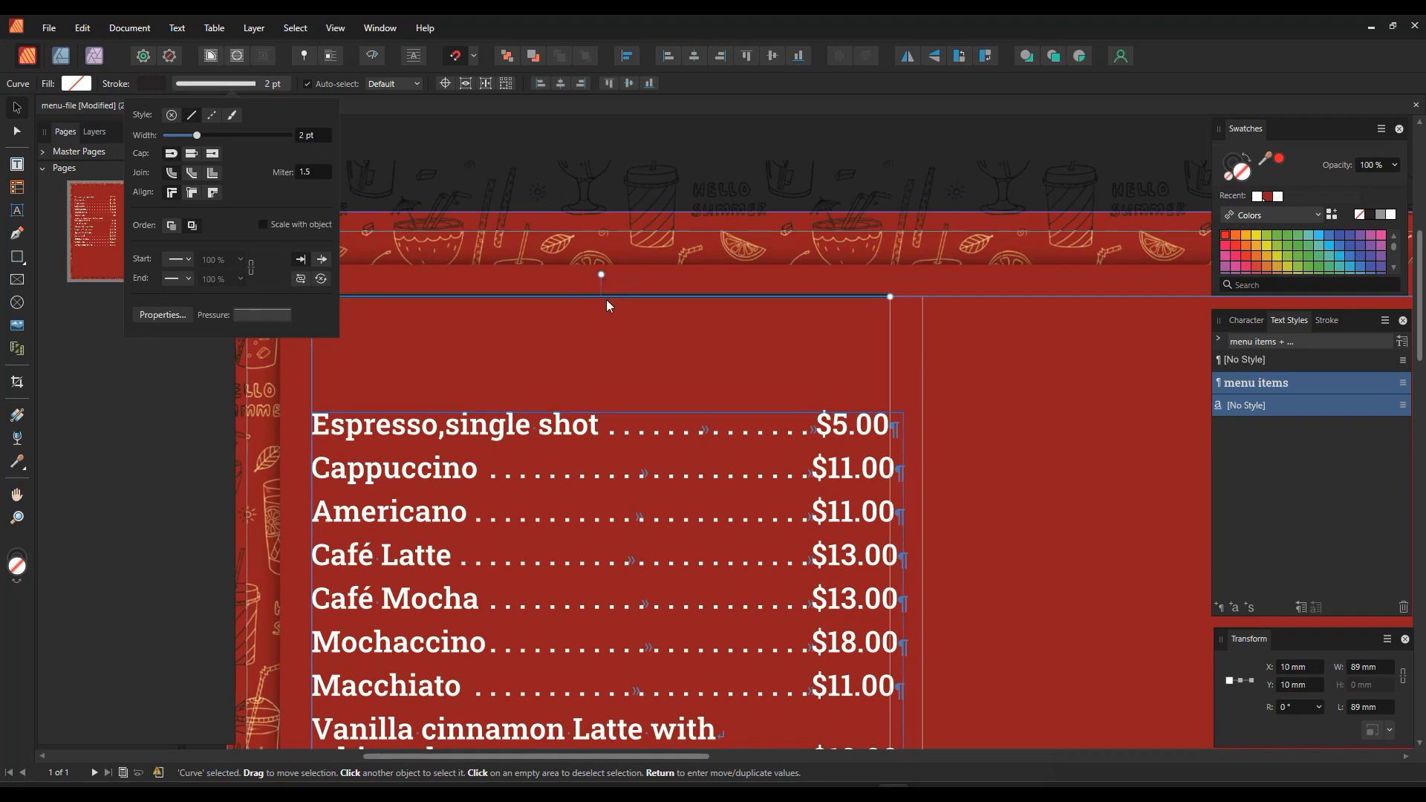
{"action": "left_click", "coordinate": [155, 83]}
{"action": "left_click", "coordinate": [154, 83]}
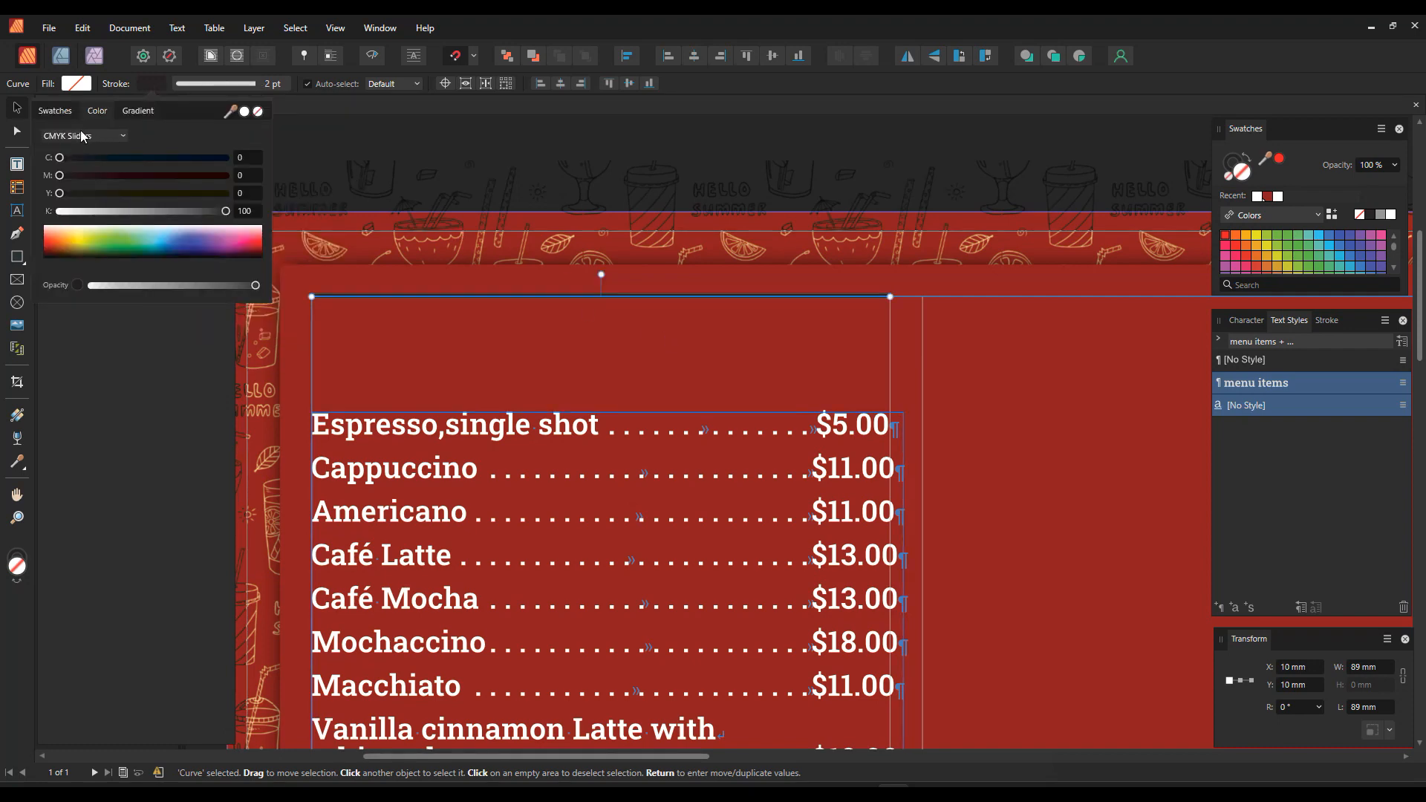
{"action": "left_click", "coordinate": [52, 113]}
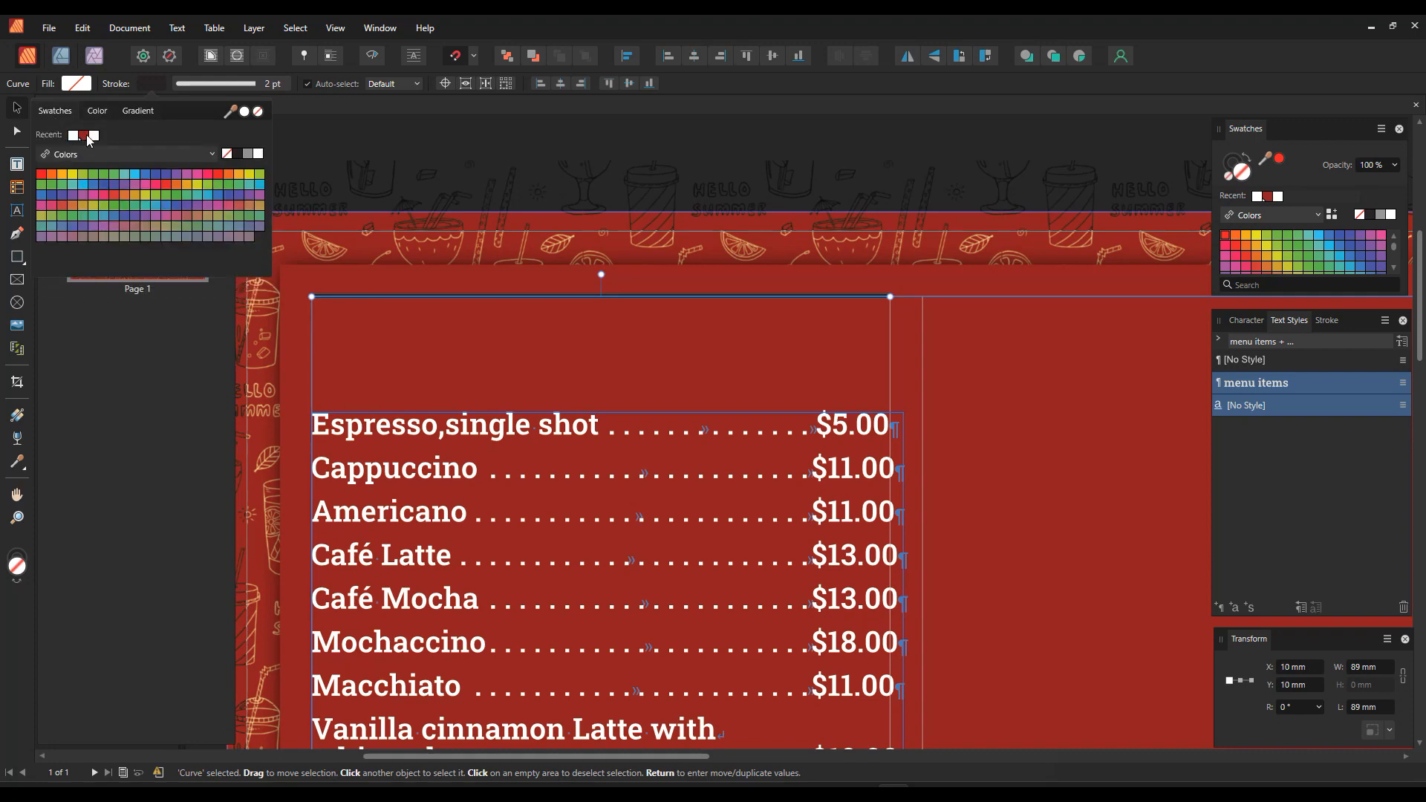
{"action": "left_click", "coordinate": [73, 137]}
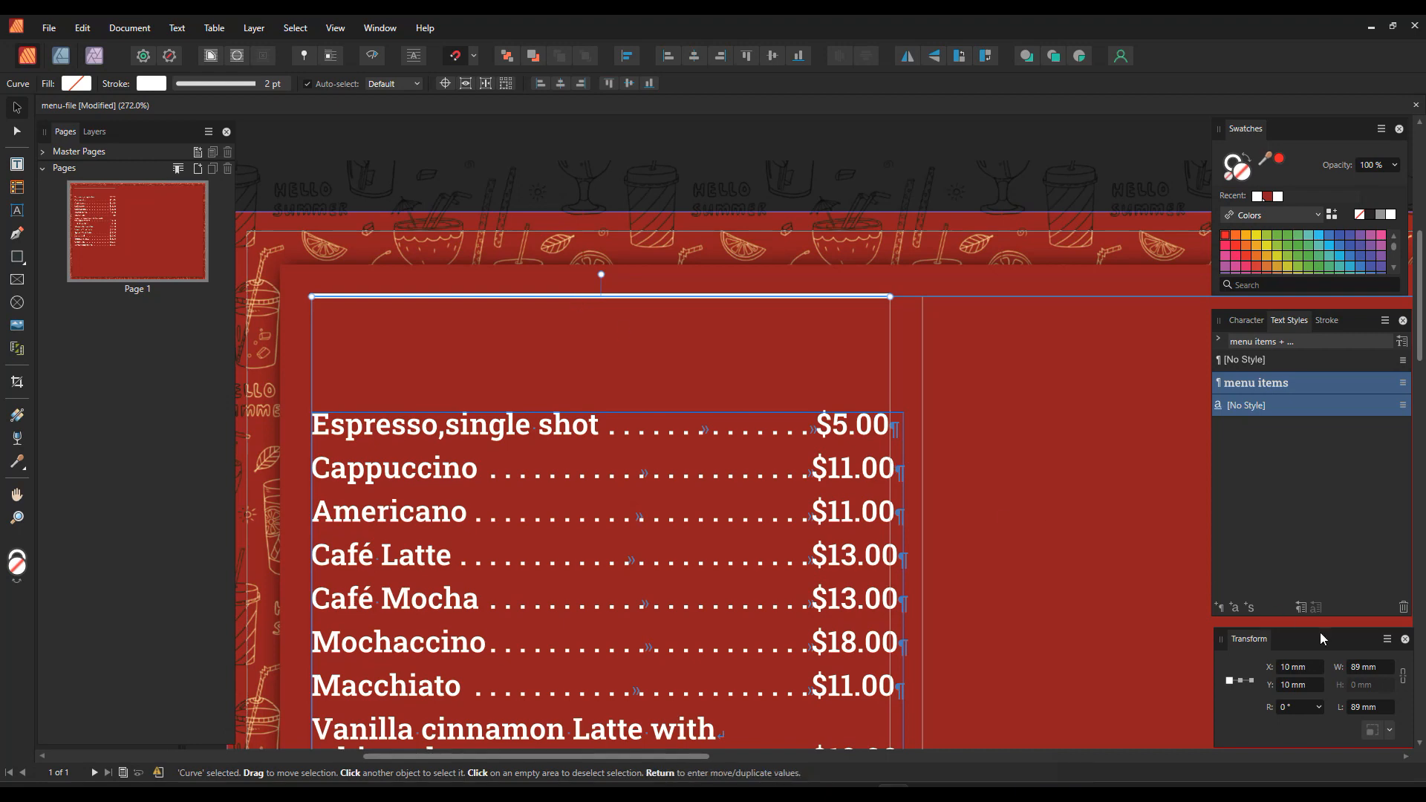
Step: Duplicate the white line 12 mm below the original, at Y 22 mm
{"action": "left_click", "coordinate": [1311, 686]}
{"action": "double_click", "coordinate": [1310, 686]}
{"action": "left_click", "coordinate": [1314, 686]}
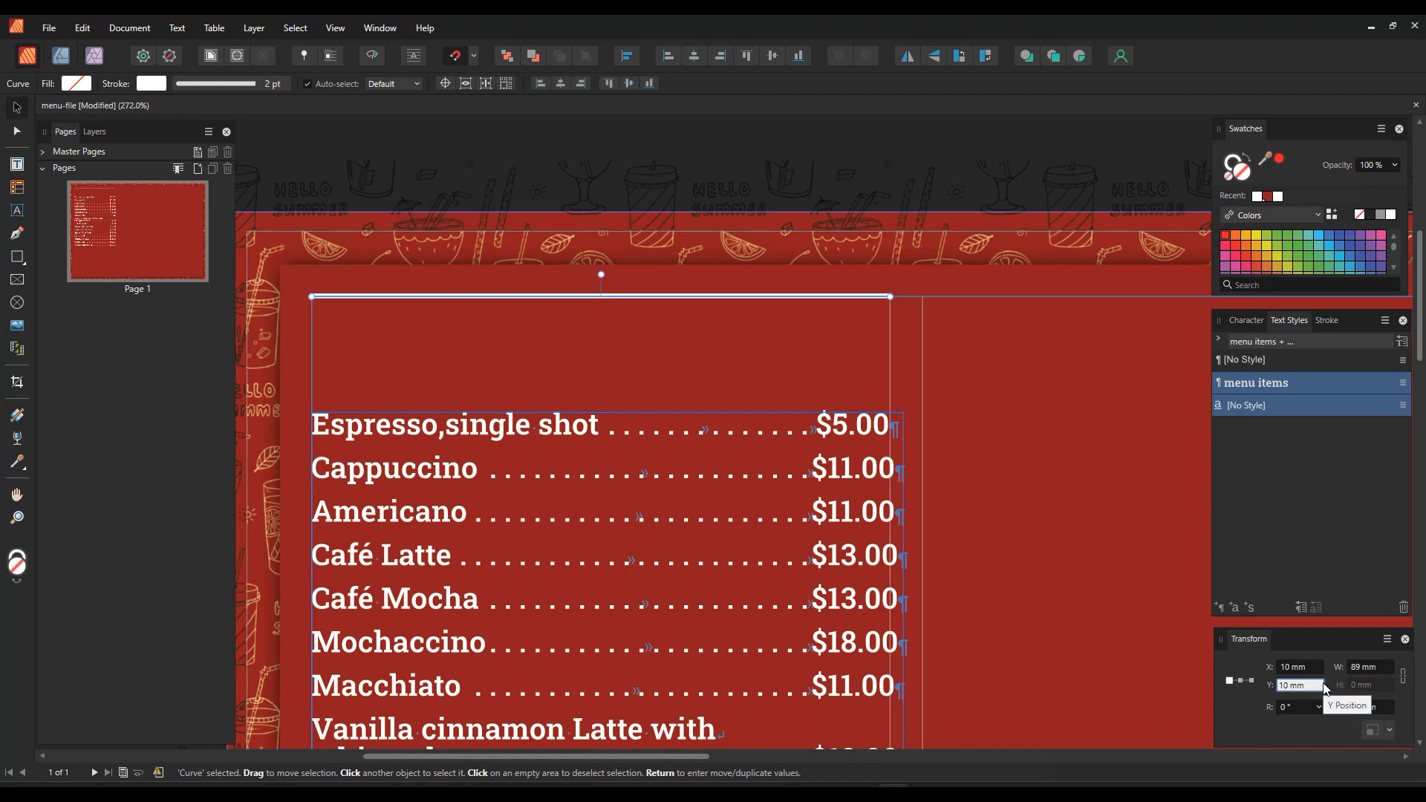
{"action": "type", "text": "+12"}
{"action": "key", "text": "Return"}
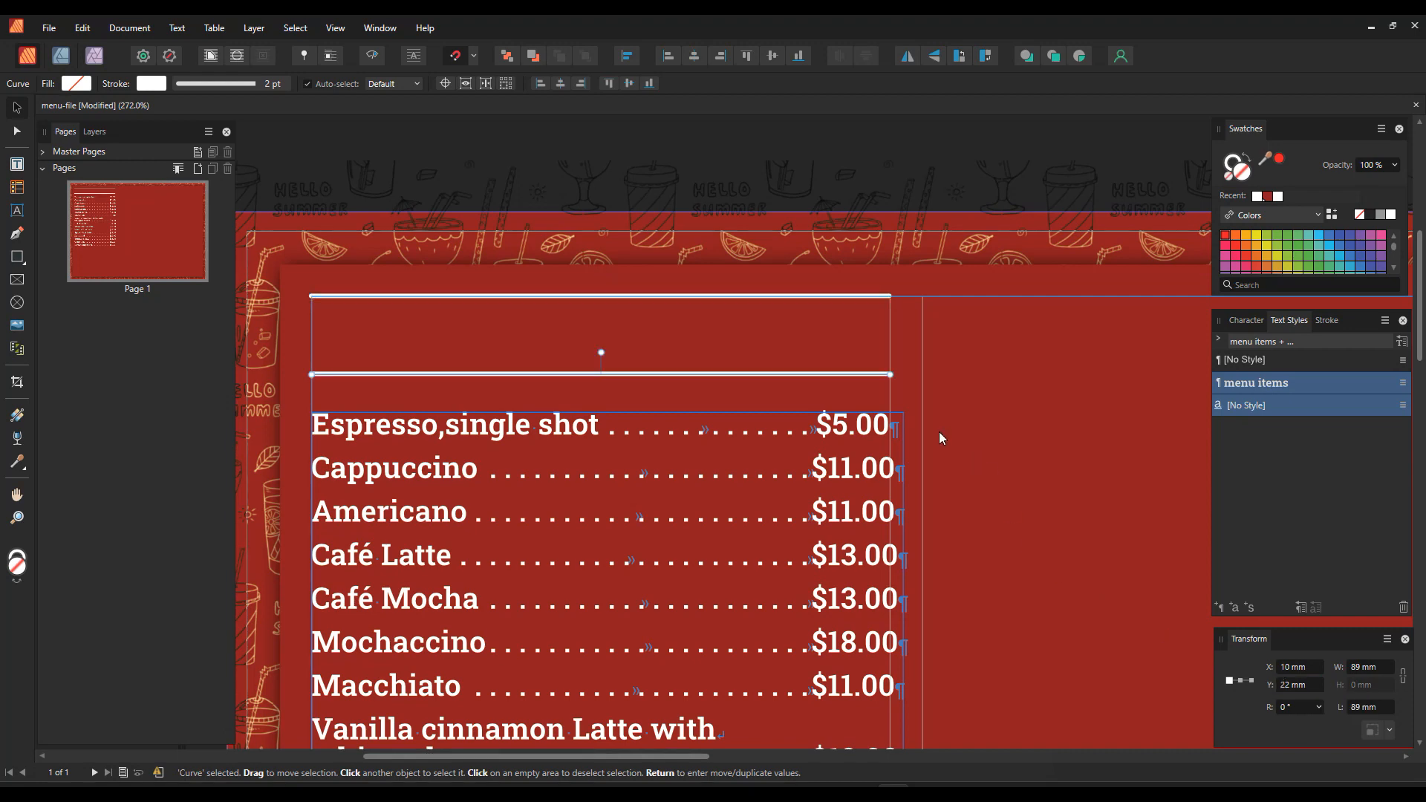
Step: Group the two white lines above the drinks list
{"action": "left_click", "coordinate": [673, 298], "text": "shift"}
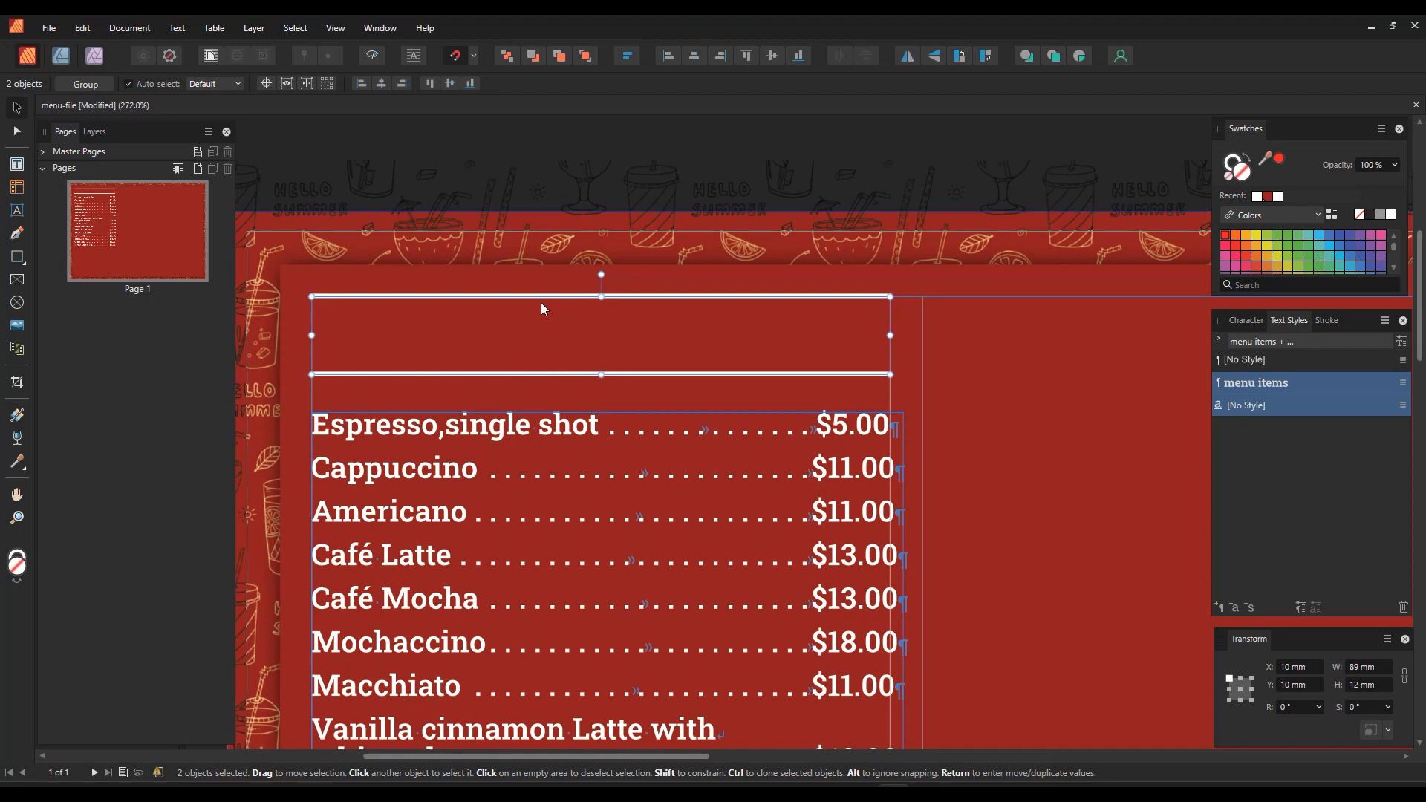
{"action": "left_click", "coordinate": [97, 133]}
{"action": "right_click", "coordinate": [135, 212]}
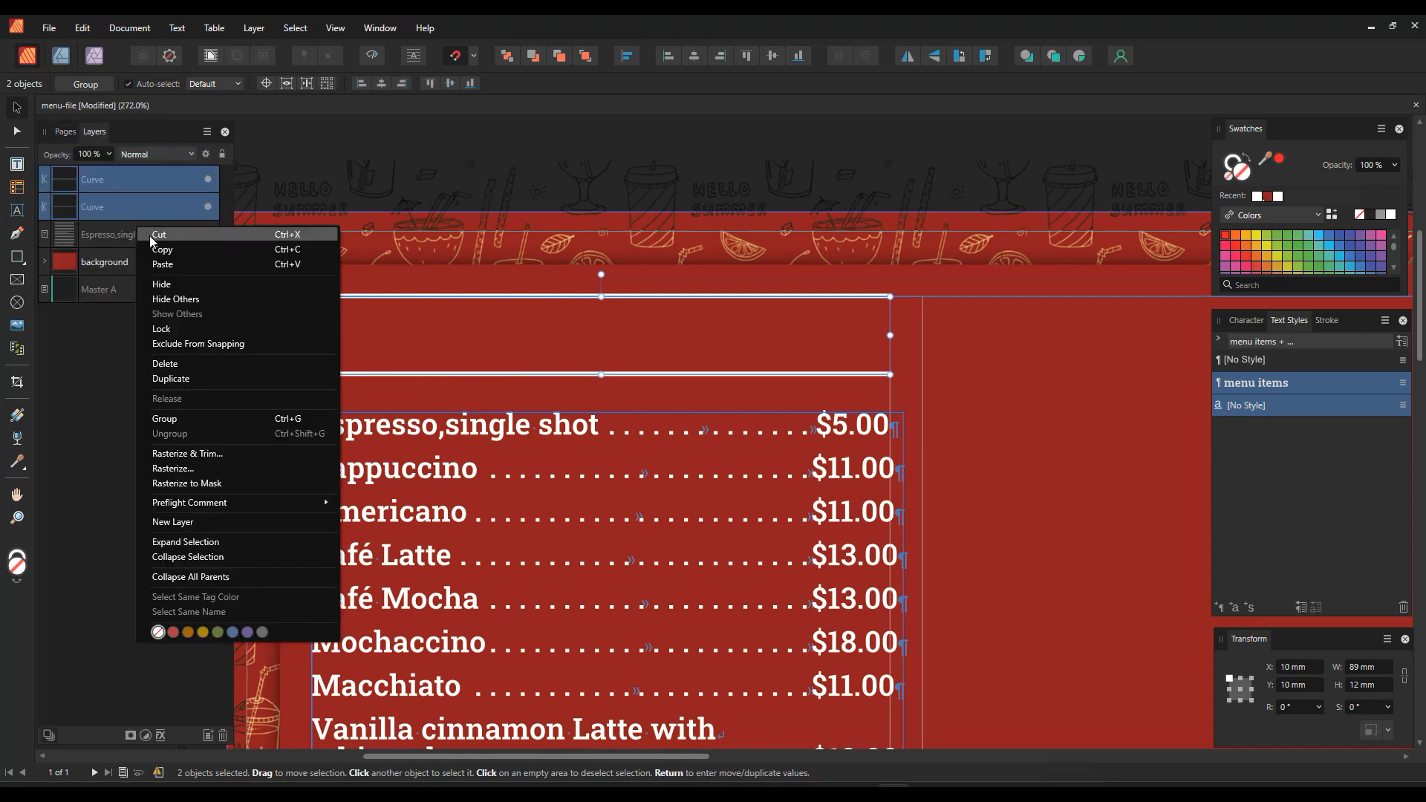
{"action": "left_click", "coordinate": [208, 413]}
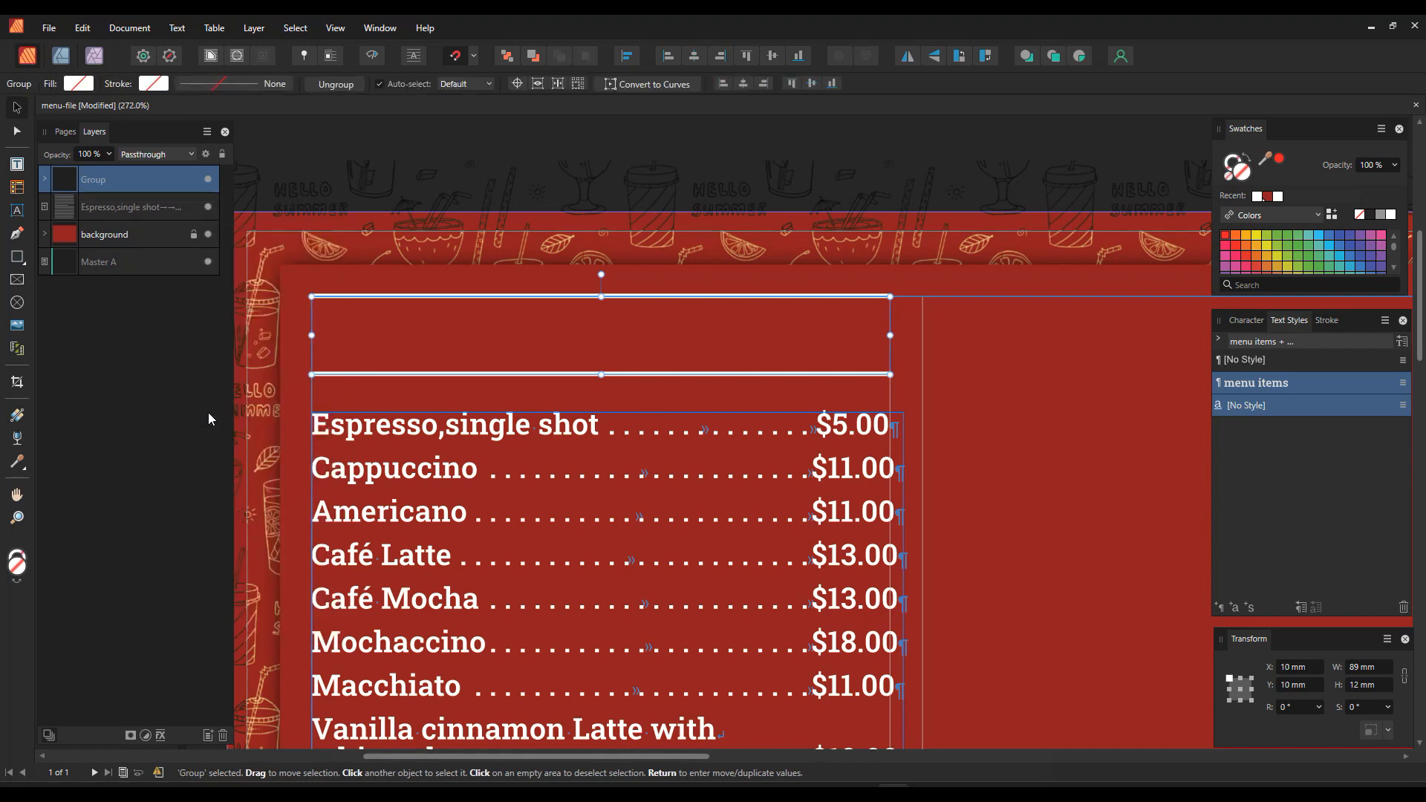
Step: Add the artistic text "hot" centred between the two white lines
{"action": "left_click", "coordinate": [18, 212]}
{"action": "left_click_drag", "start_coordinate": [245, 321], "coordinate": [286, 303]}
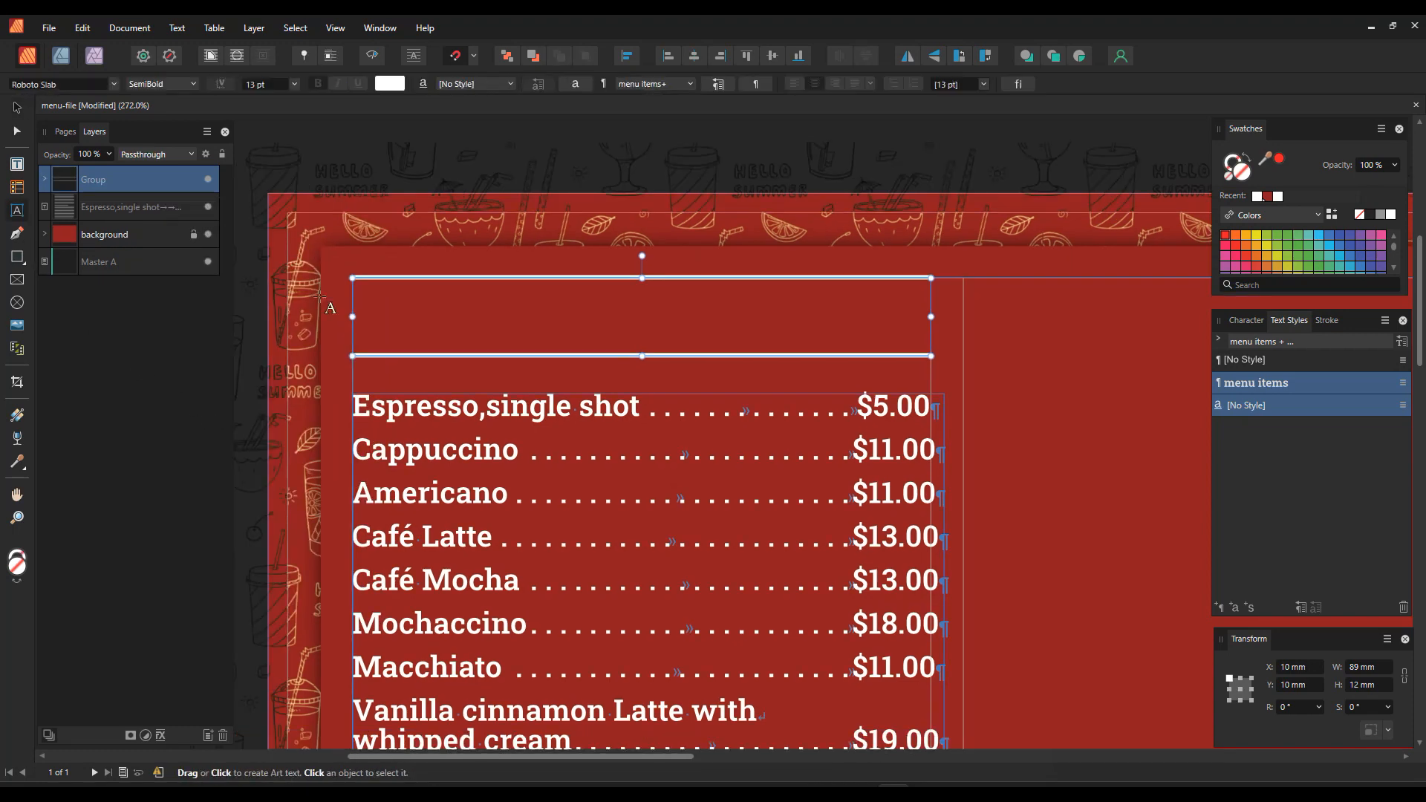
{"action": "left_click", "coordinate": [645, 327]}
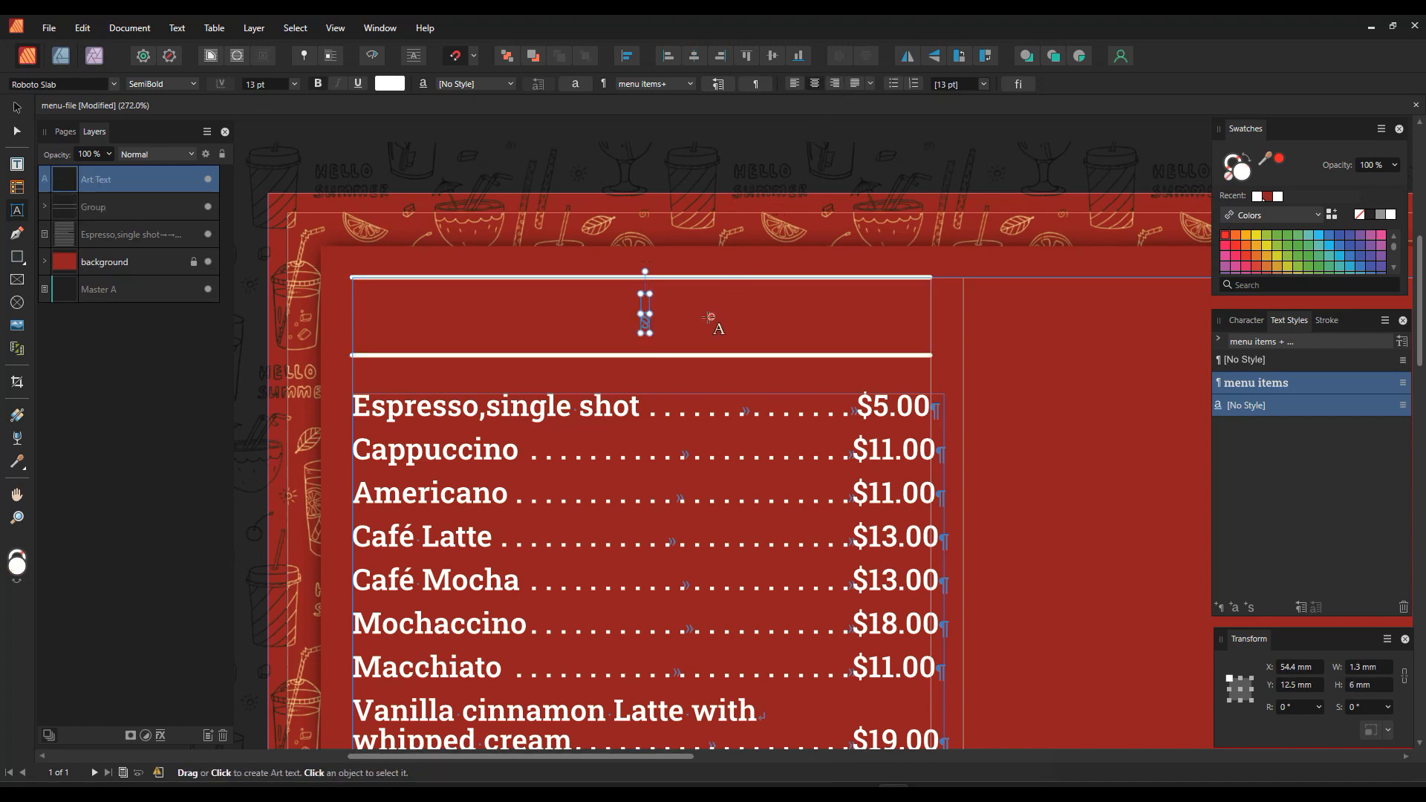
{"action": "type", "text": "hot"}
{"action": "left_click", "coordinate": [17, 108]}
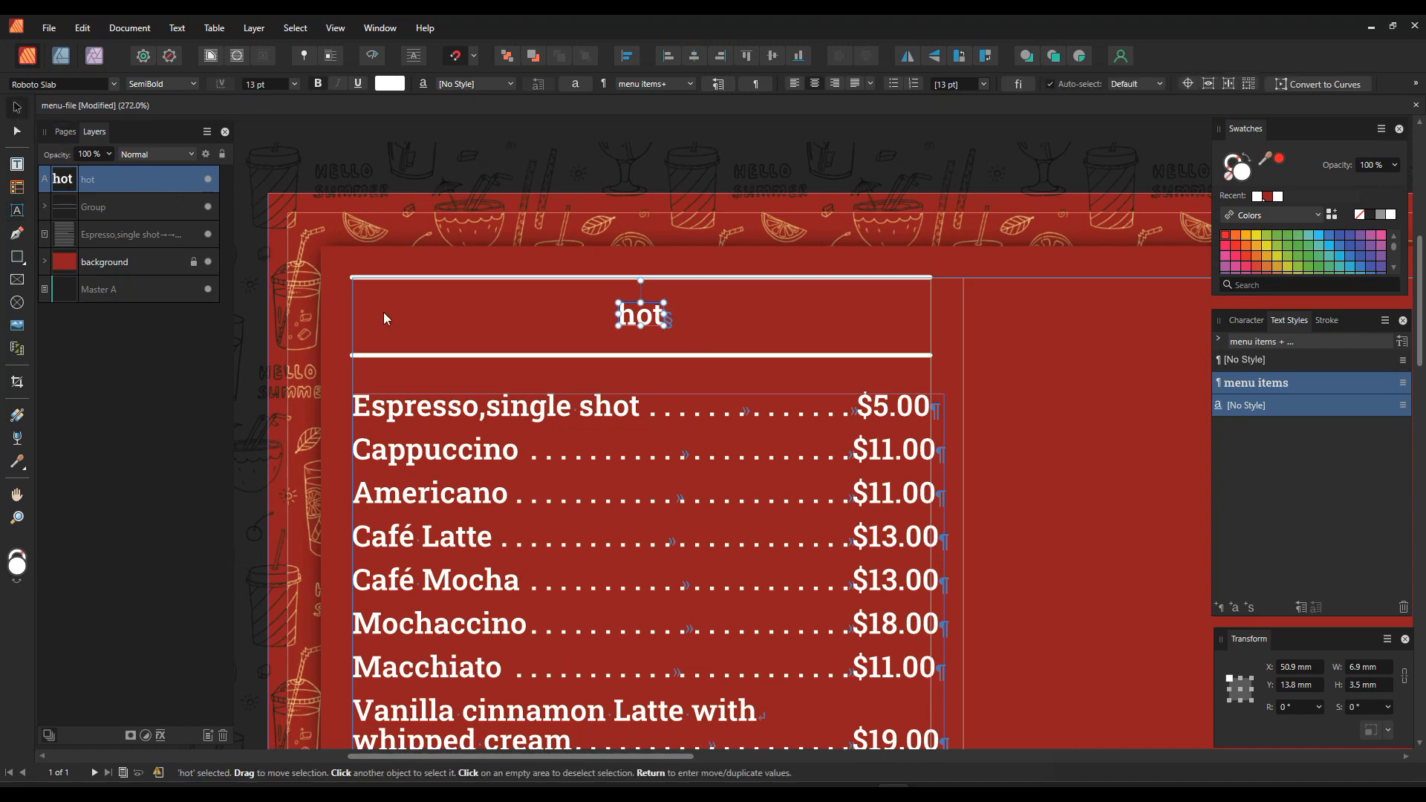
Step: Start a new character style for the "hot" text and name it "headings"
{"action": "left_click", "coordinate": [1236, 609]}
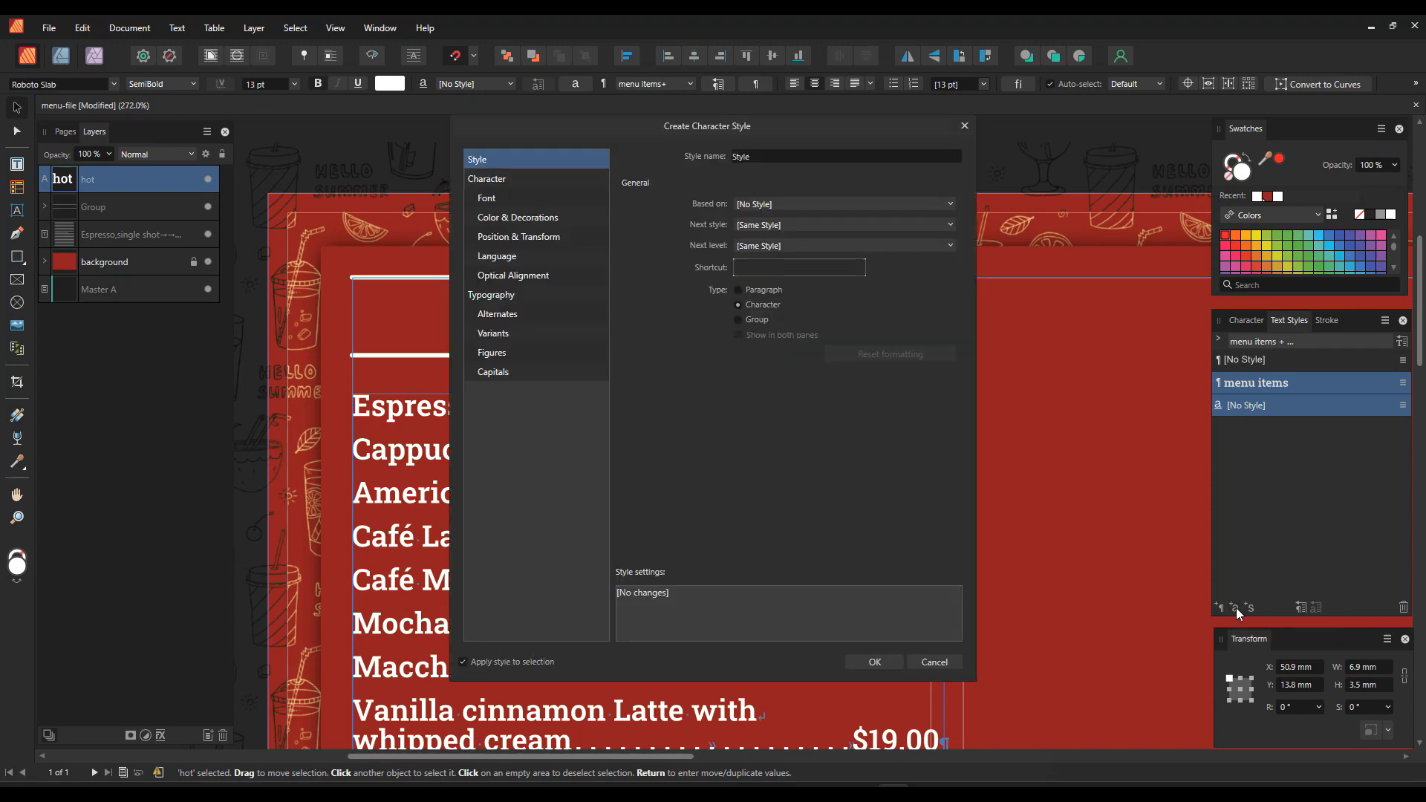
{"action": "left_click", "coordinate": [776, 156]}
{"action": "type", "text": "headings"}
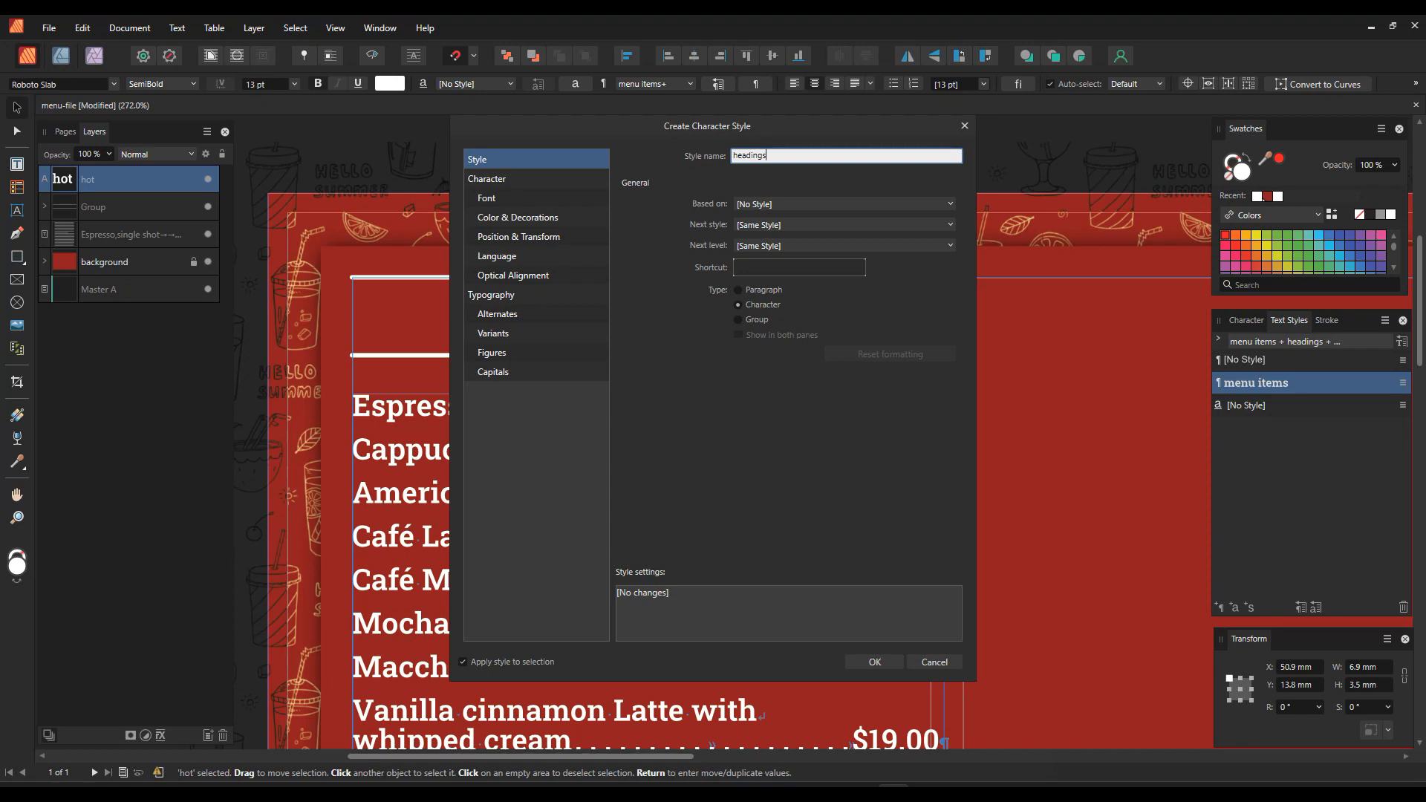
Step: Set the headings character style's font family to Oswald and its font size to 20 pt
{"action": "left_click", "coordinate": [490, 200]}
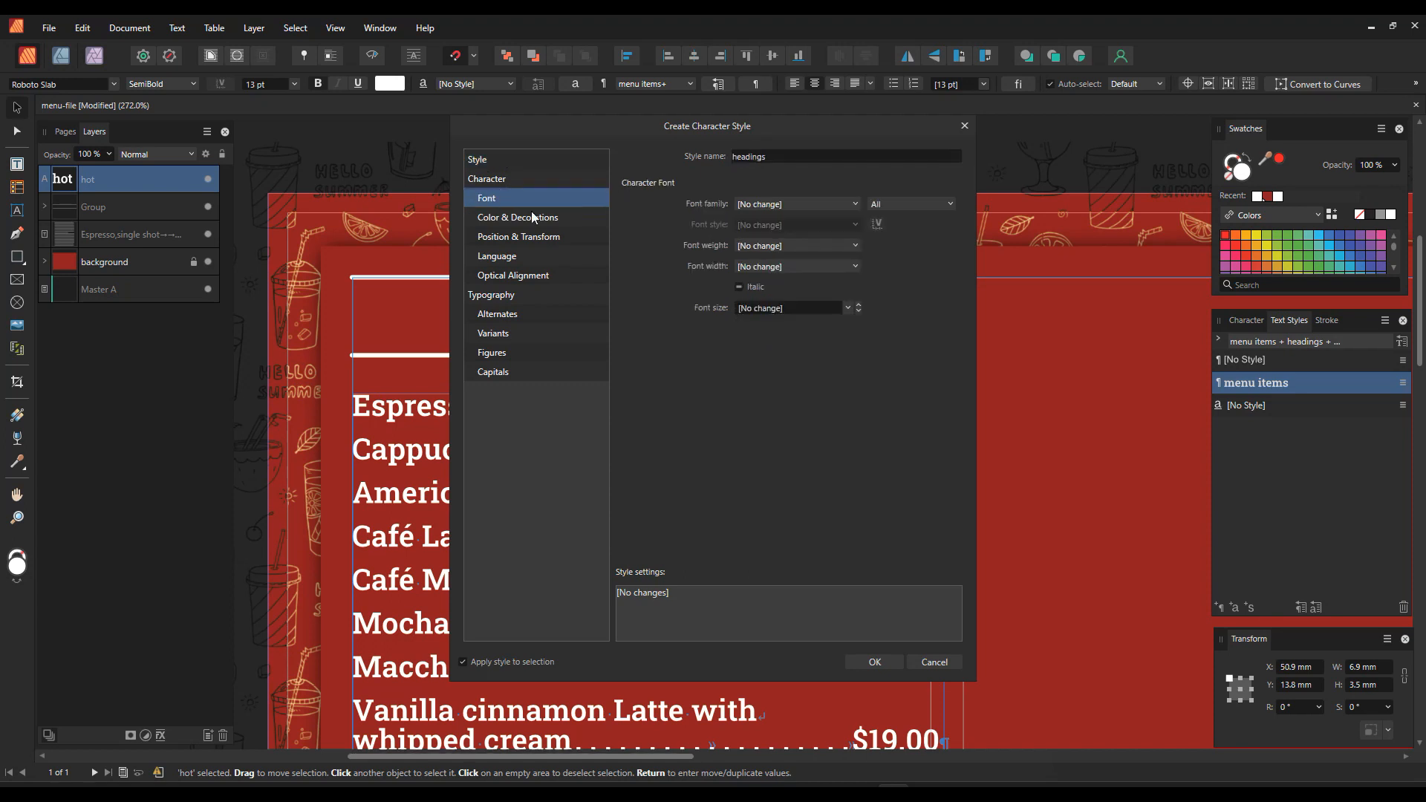
{"action": "left_click", "coordinate": [749, 205]}
{"action": "type", "text": "os"}
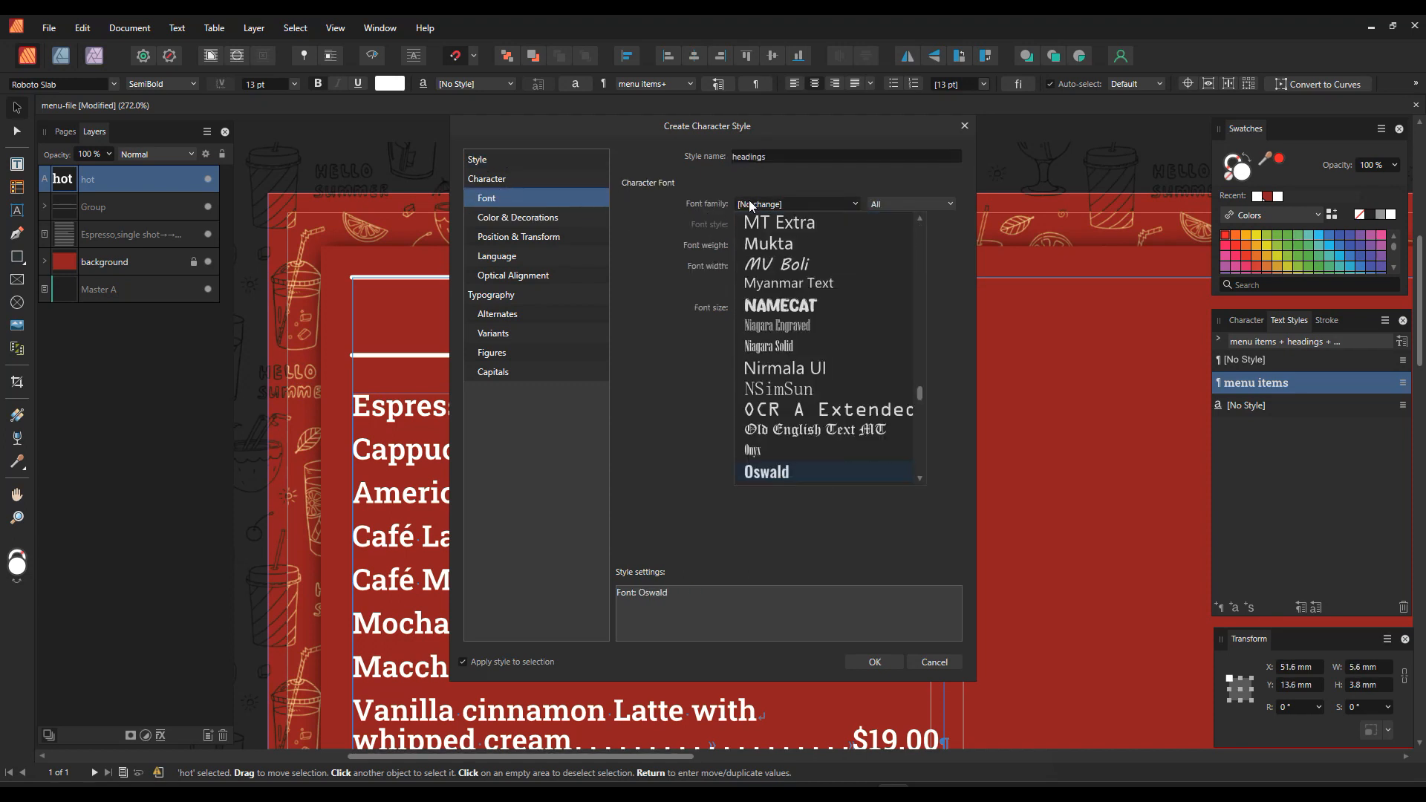
{"action": "left_click", "coordinate": [797, 469]}
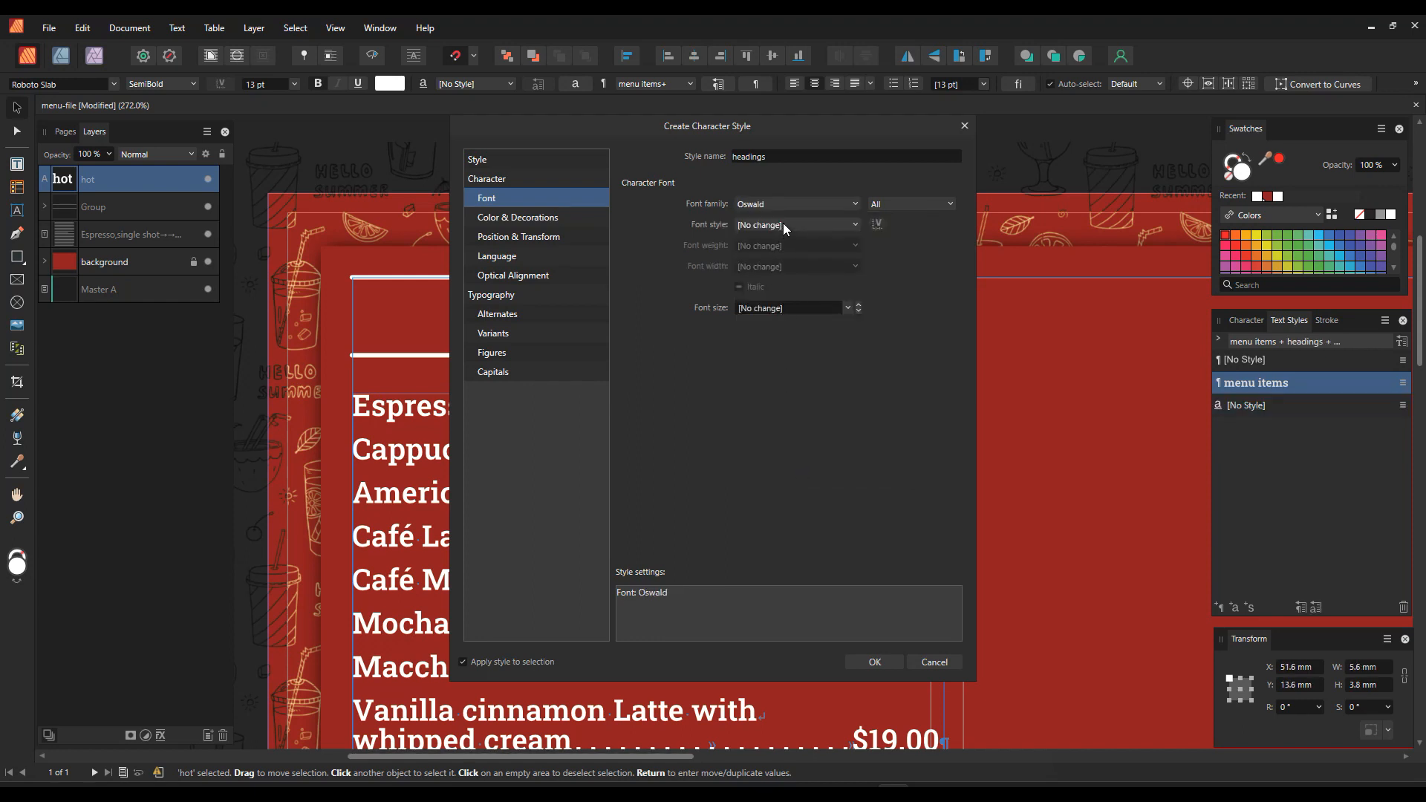
{"action": "left_click", "coordinate": [813, 309]}
{"action": "type", "text": "20pt"}
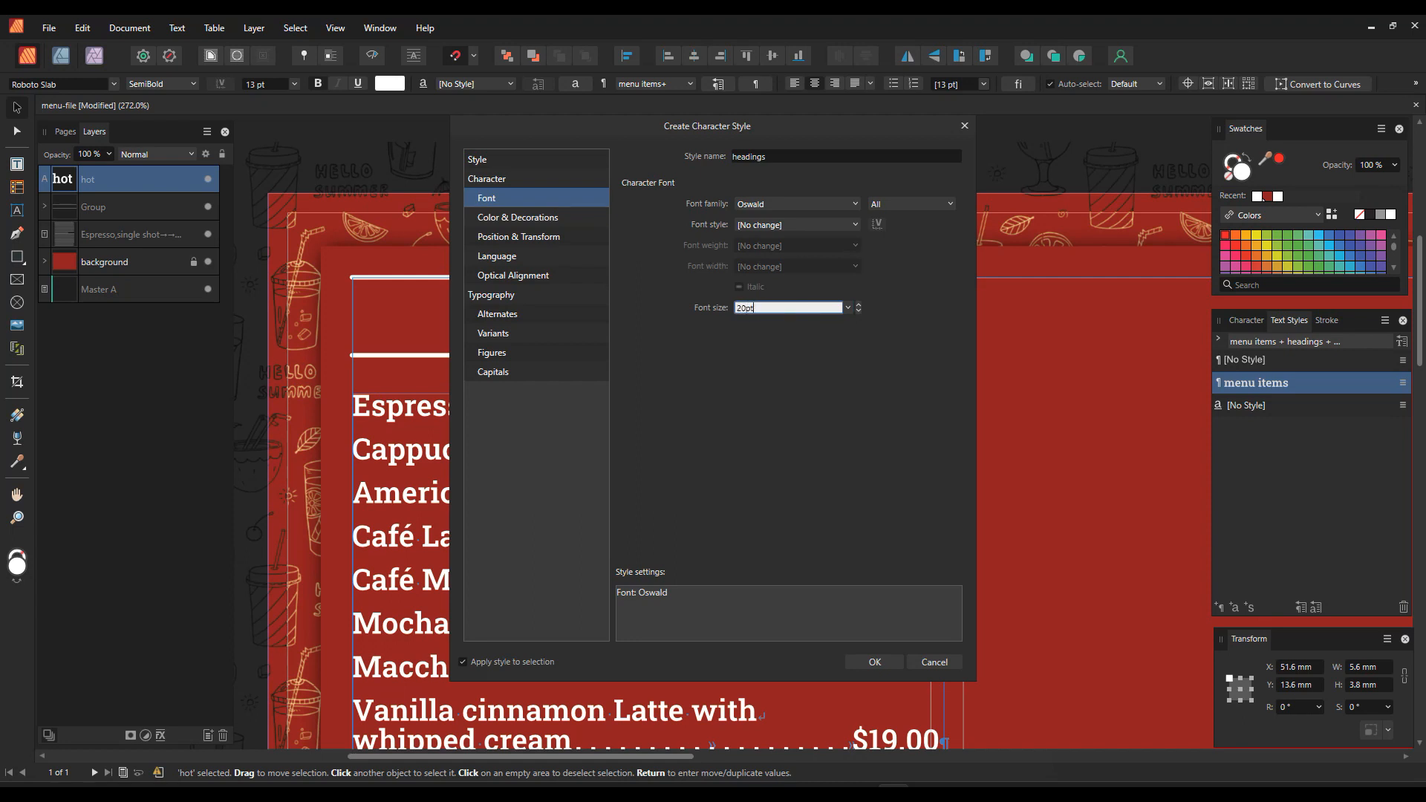
{"action": "key", "text": "Return"}
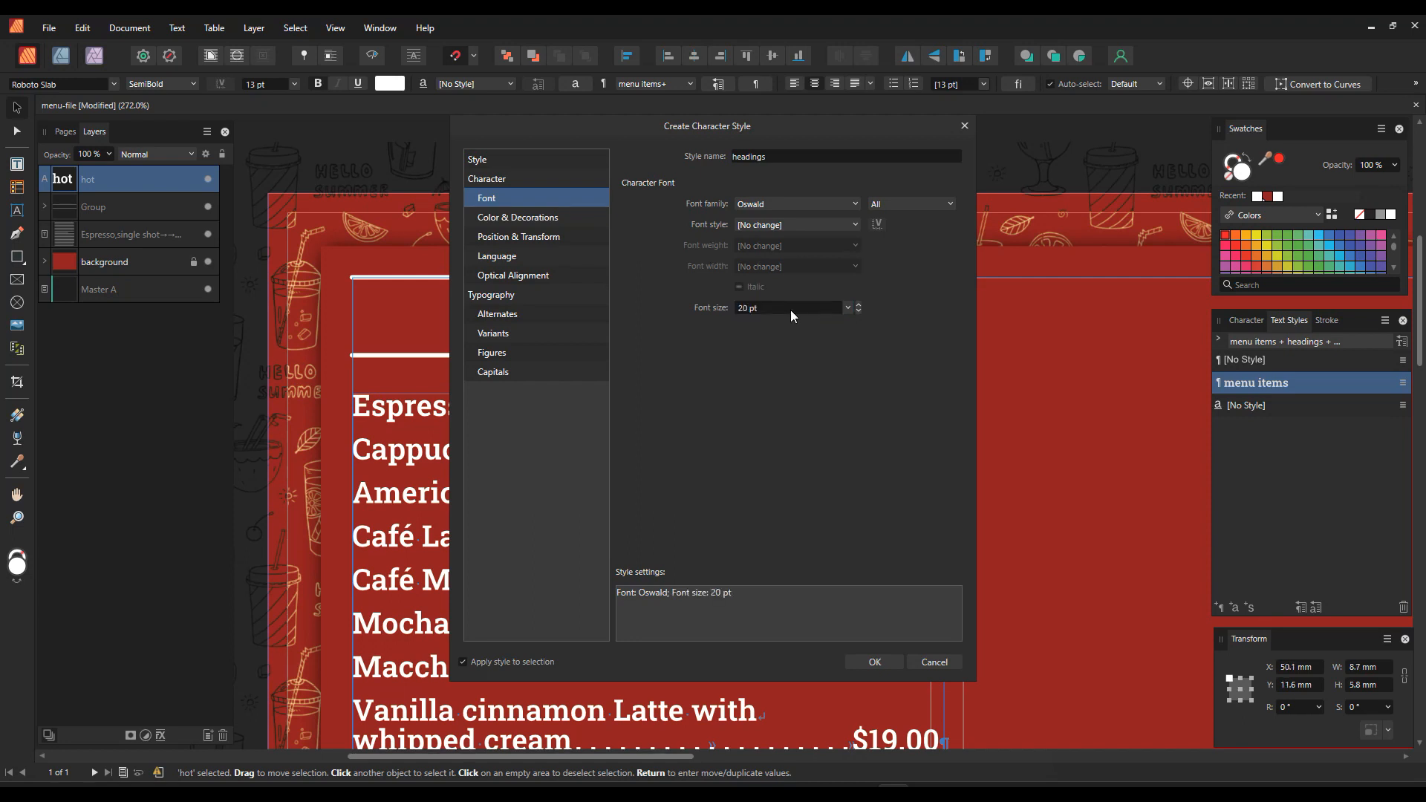
Step: Set the headings style's text fill to the cream swatch from the menu-colors palette
{"action": "left_click", "coordinate": [503, 218]}
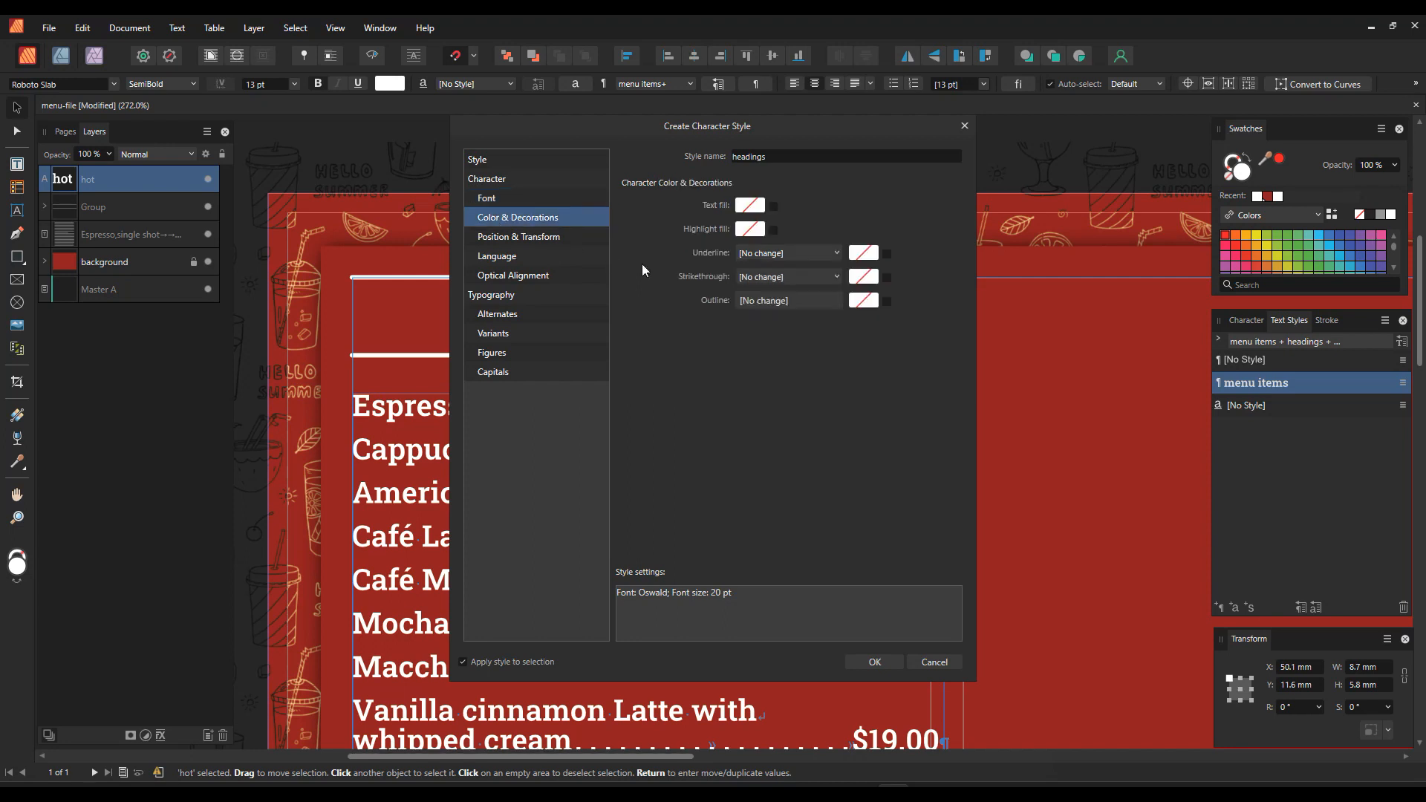
{"action": "left_click", "coordinate": [752, 205]}
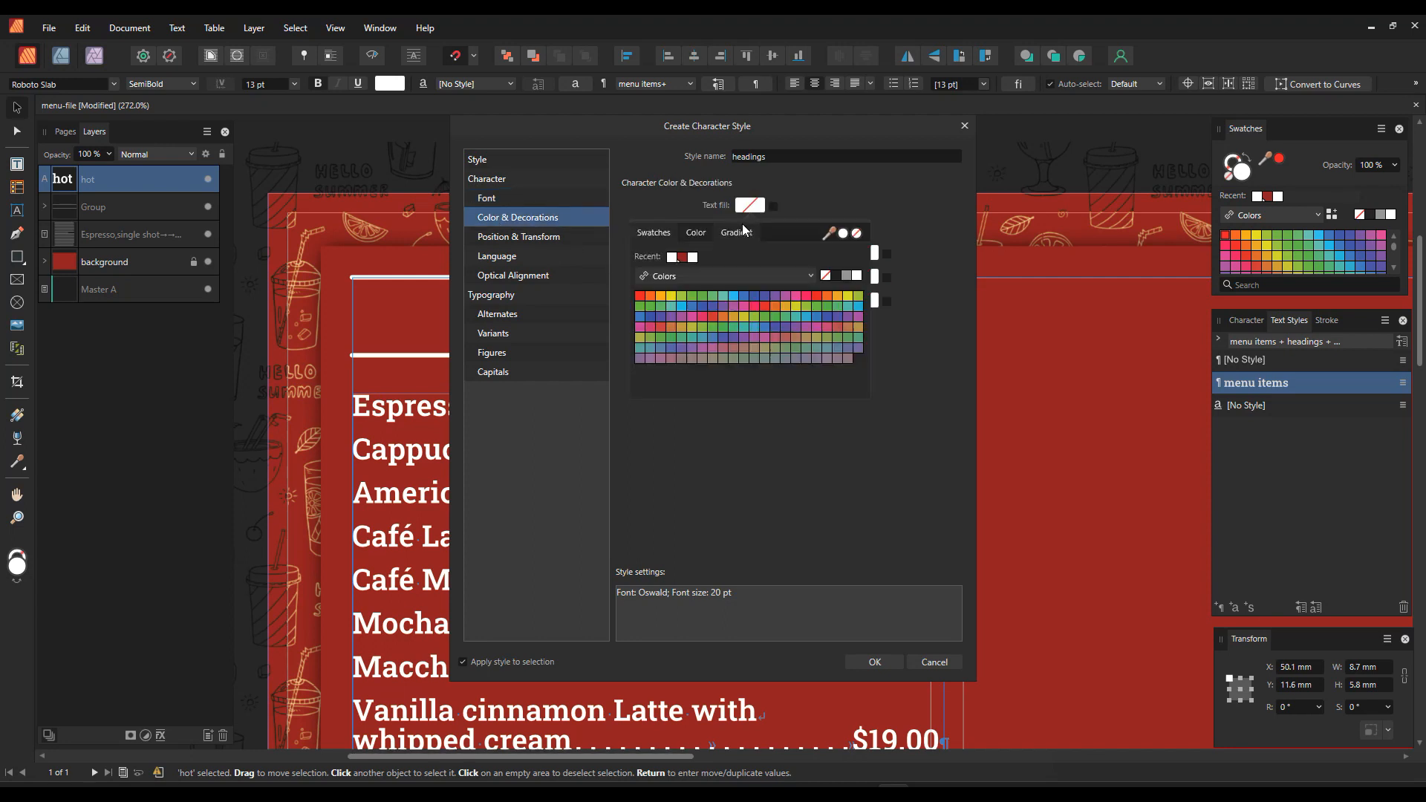
{"action": "left_click", "coordinate": [712, 275]}
{"action": "left_click", "coordinate": [679, 311]}
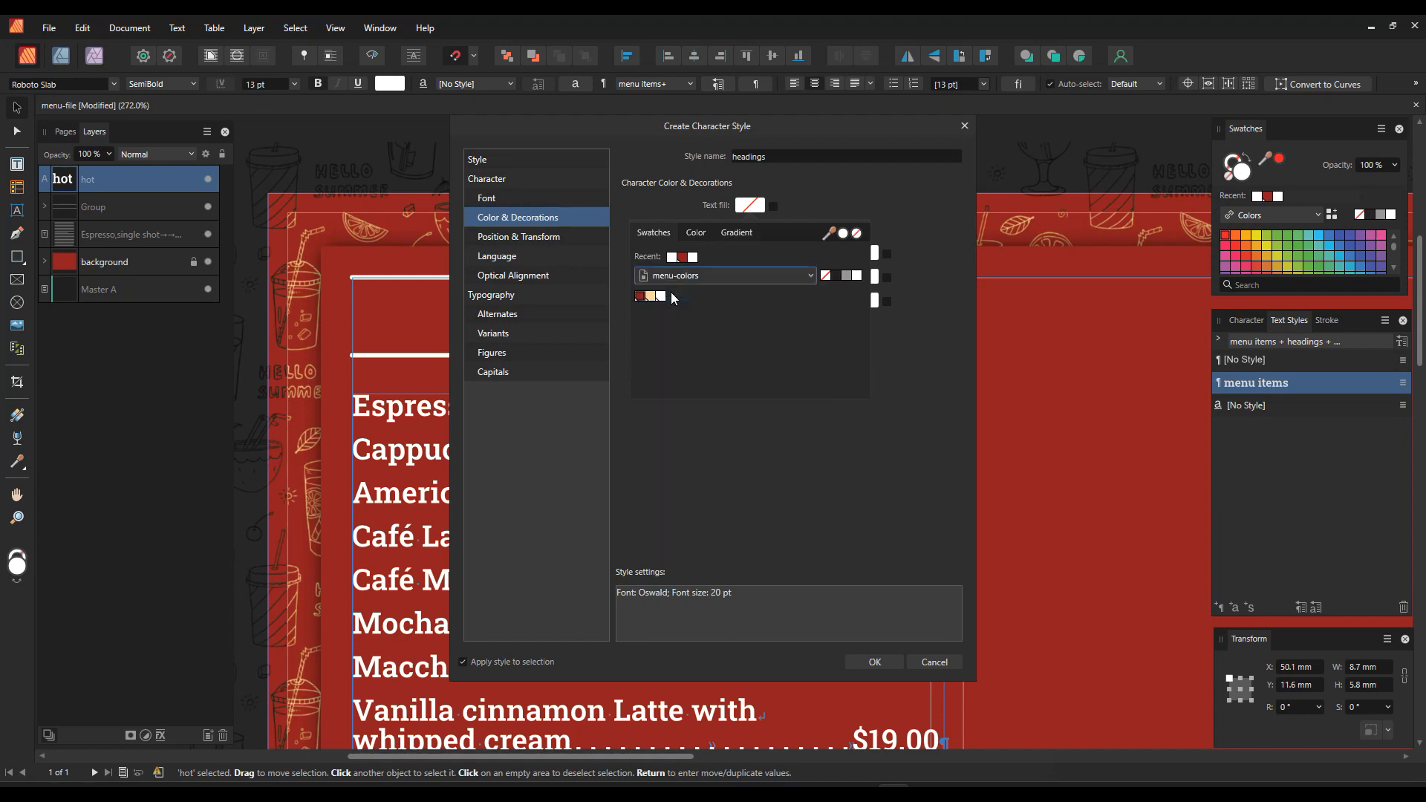
{"action": "left_click", "coordinate": [652, 296]}
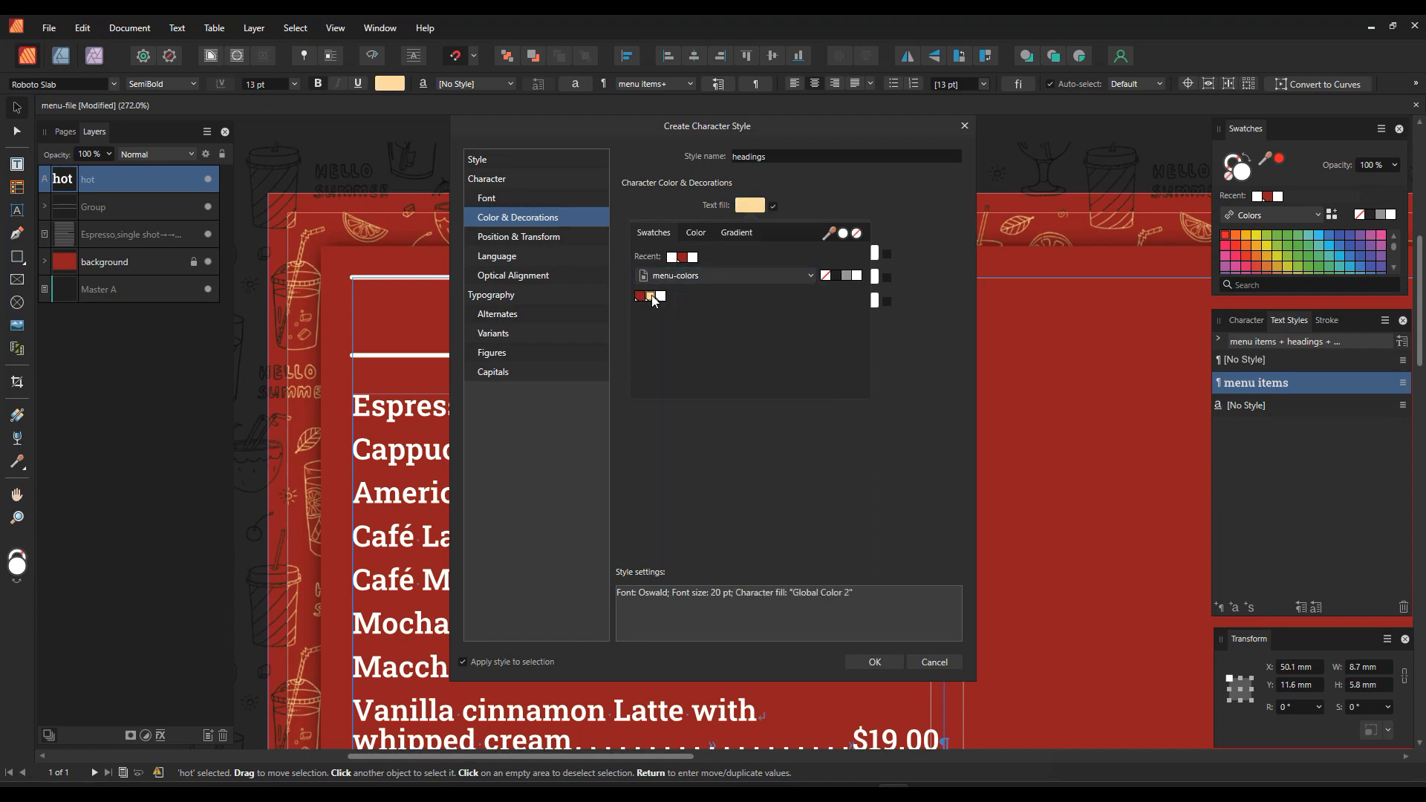
{"action": "left_click", "coordinate": [808, 198]}
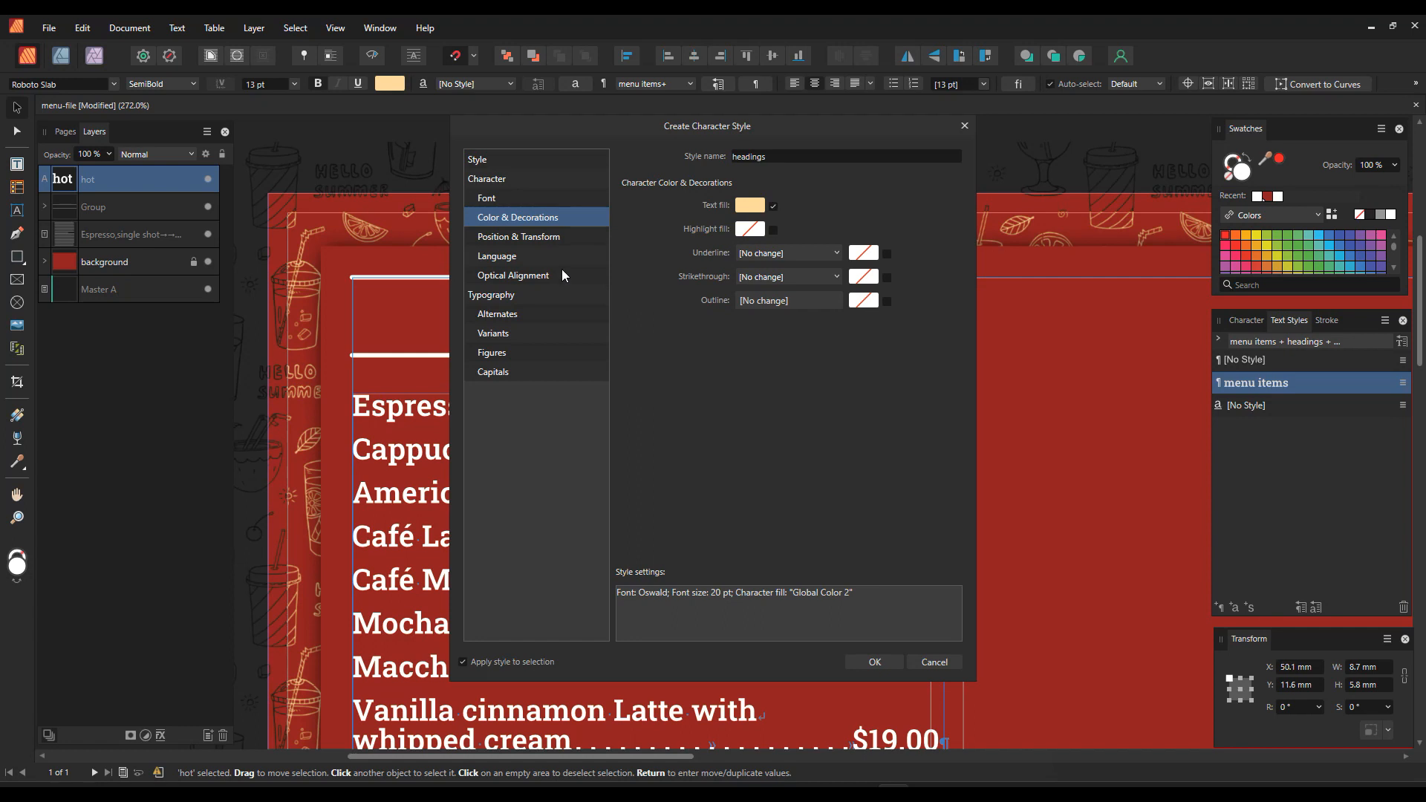
Step: Set the headings style to All caps and create the style, applying it to the "hot" text
{"action": "left_click", "coordinate": [510, 372]}
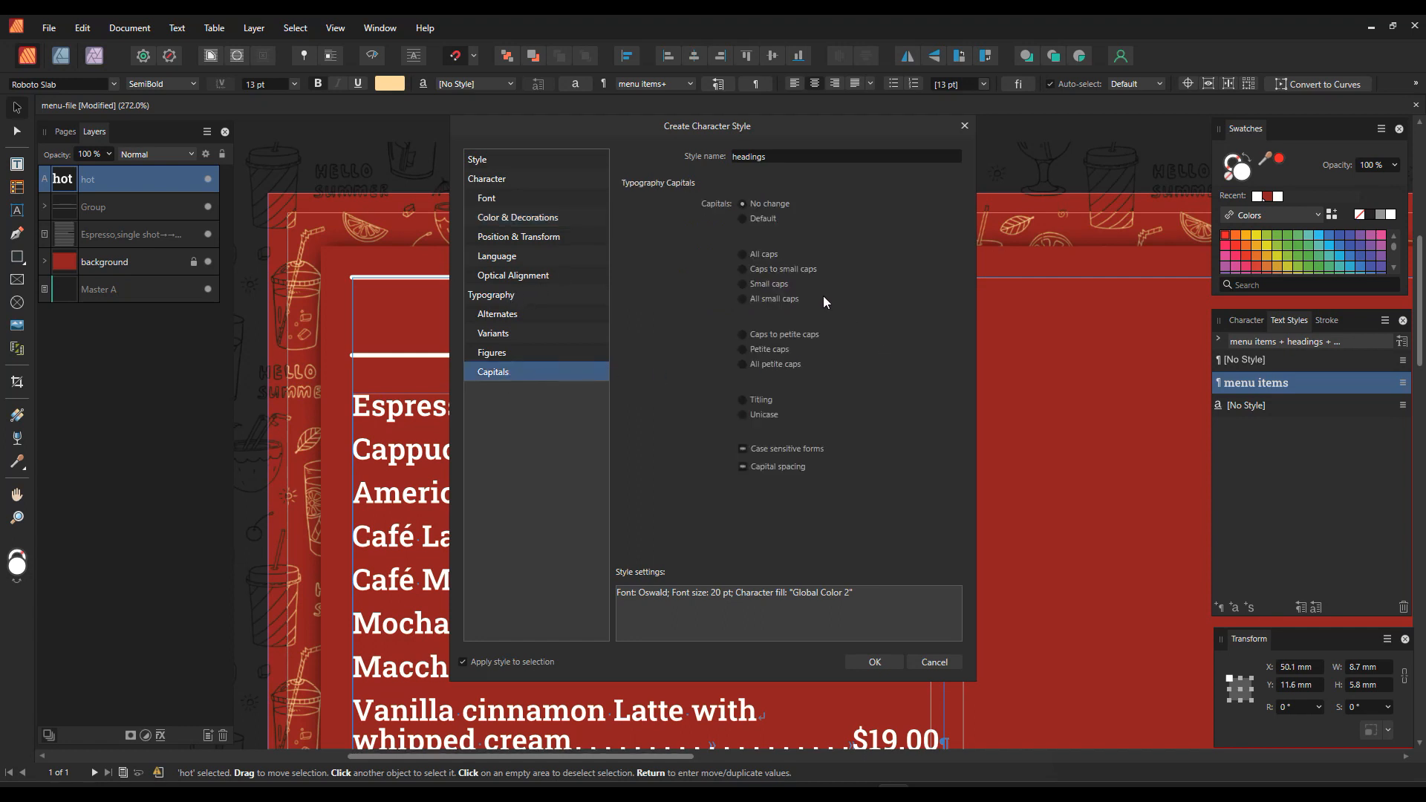
{"action": "left_click", "coordinate": [766, 255]}
{"action": "left_click", "coordinate": [876, 663]}
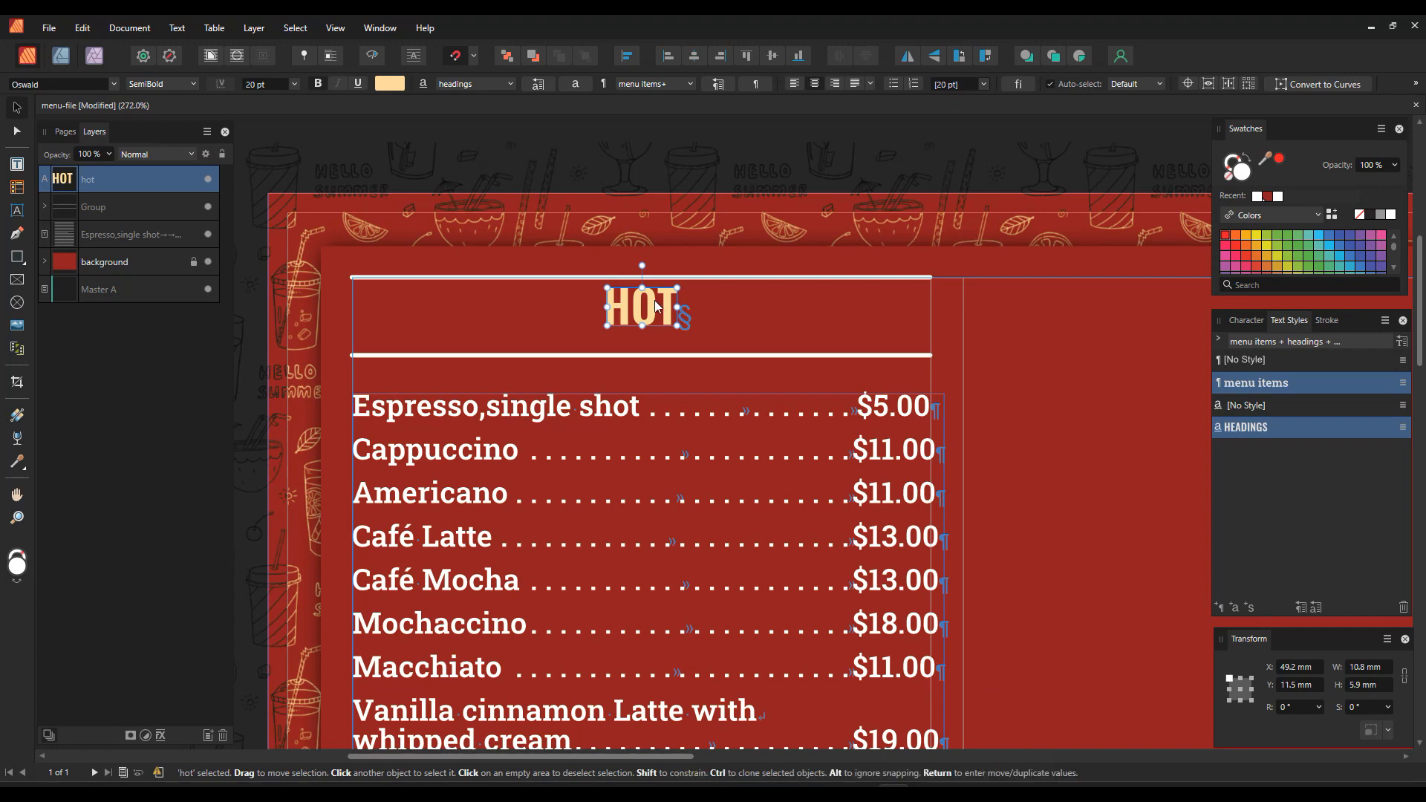
Step: Align the HOT heading and the grouped white lines to each other's horizontal and vertical centres
{"action": "left_click", "coordinate": [725, 279], "text": "shift"}
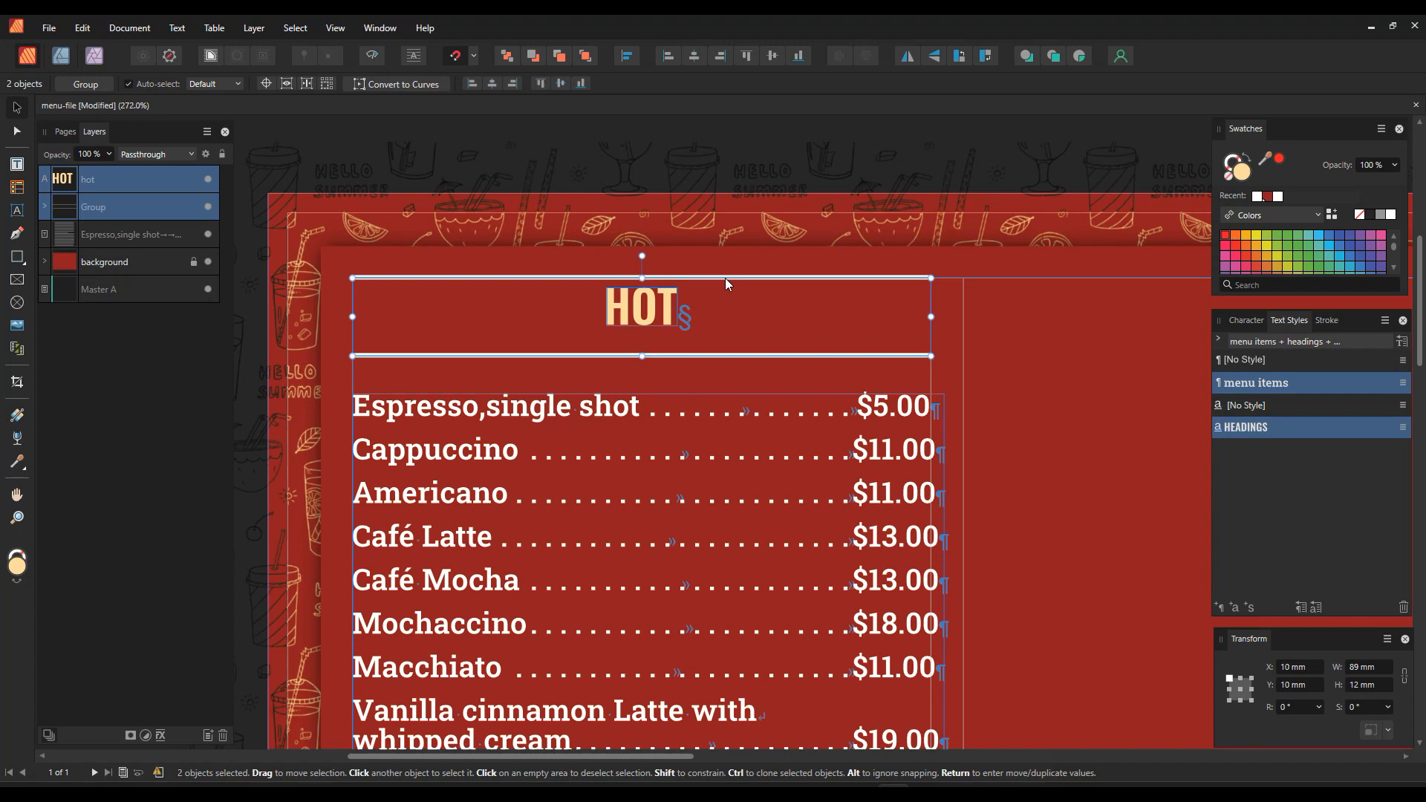
{"action": "left_click", "coordinate": [692, 57]}
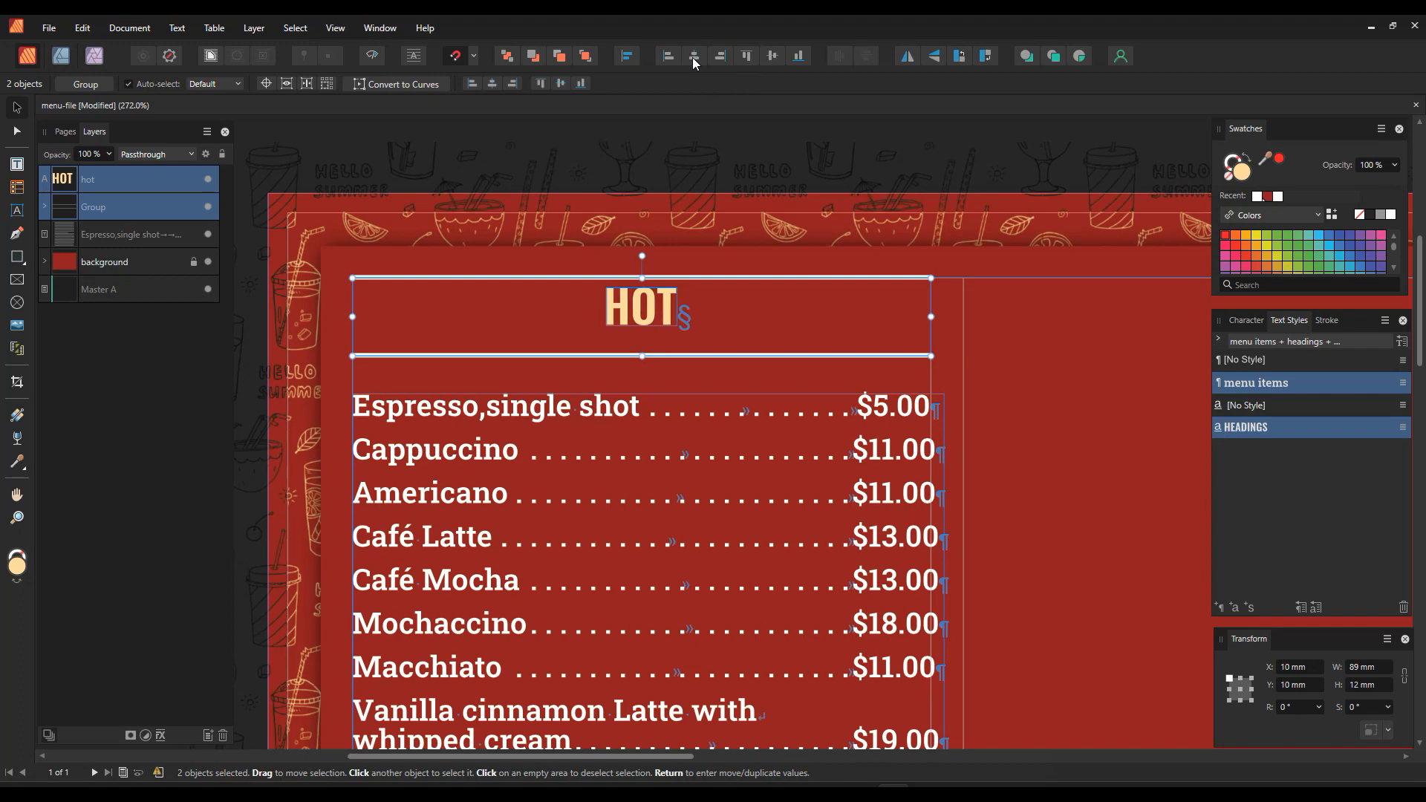
{"action": "left_click", "coordinate": [773, 60]}
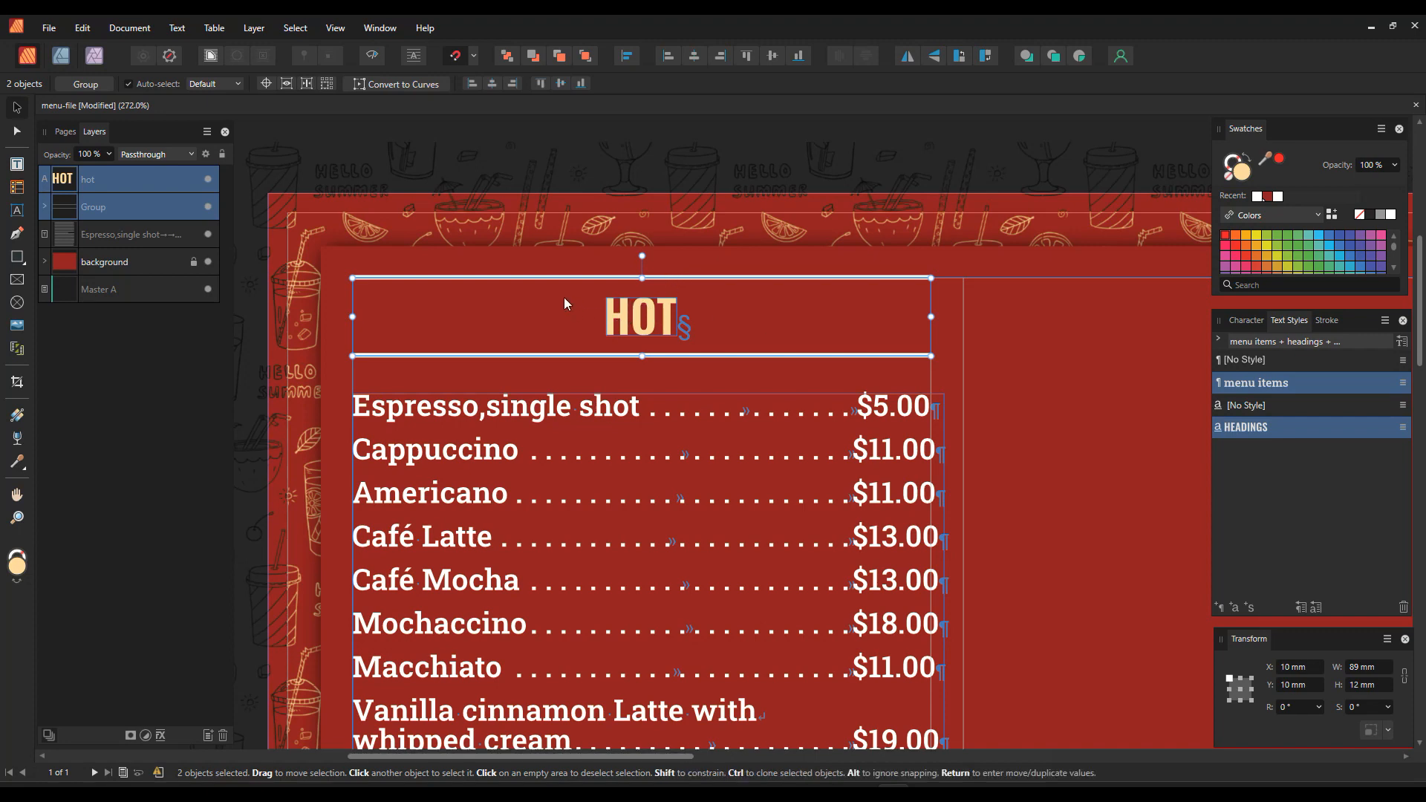
Step: Group the HOT heading with its two white lines and name the group "header"
{"action": "key", "text": "ctrl+g"}
{"action": "double_click", "coordinate": [90, 181]}
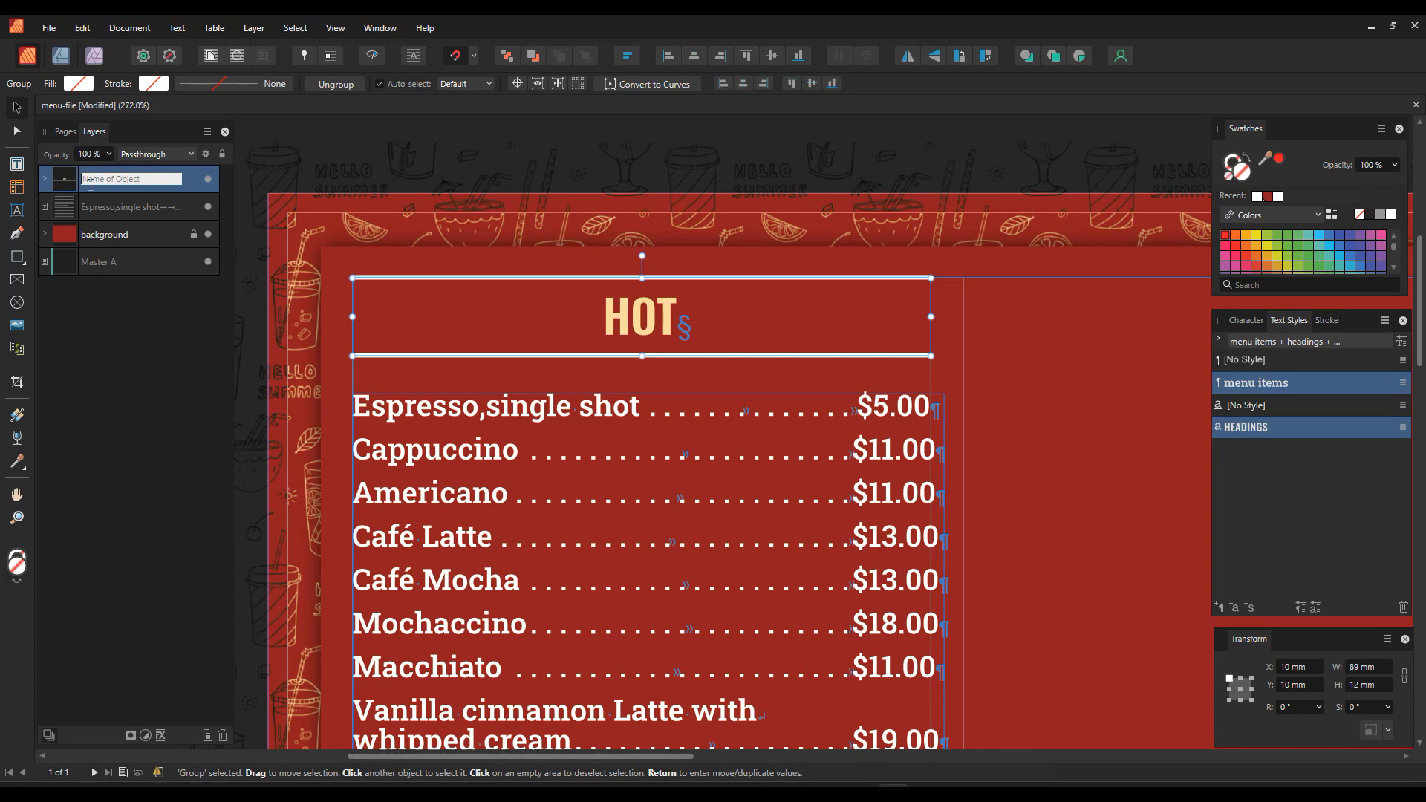
{"action": "type", "text": "heading"}
{"action": "key", "text": "BackSpace"}
{"action": "key", "text": "BackSpace"}
{"action": "key", "text": "BackSpace"}
{"action": "type", "text": "er"}
{"action": "key", "text": "Return"}
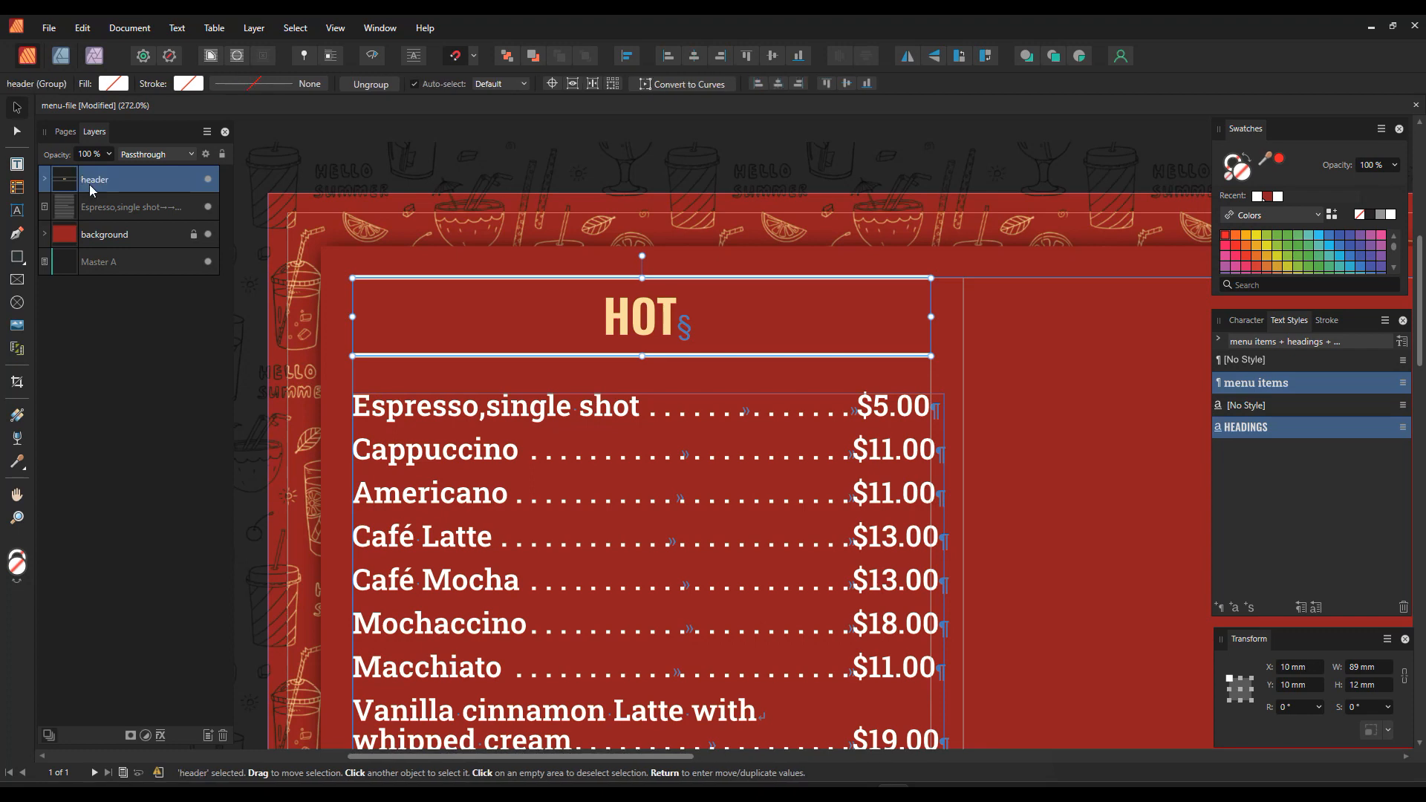
{"action": "left_click", "coordinate": [380, 131]}
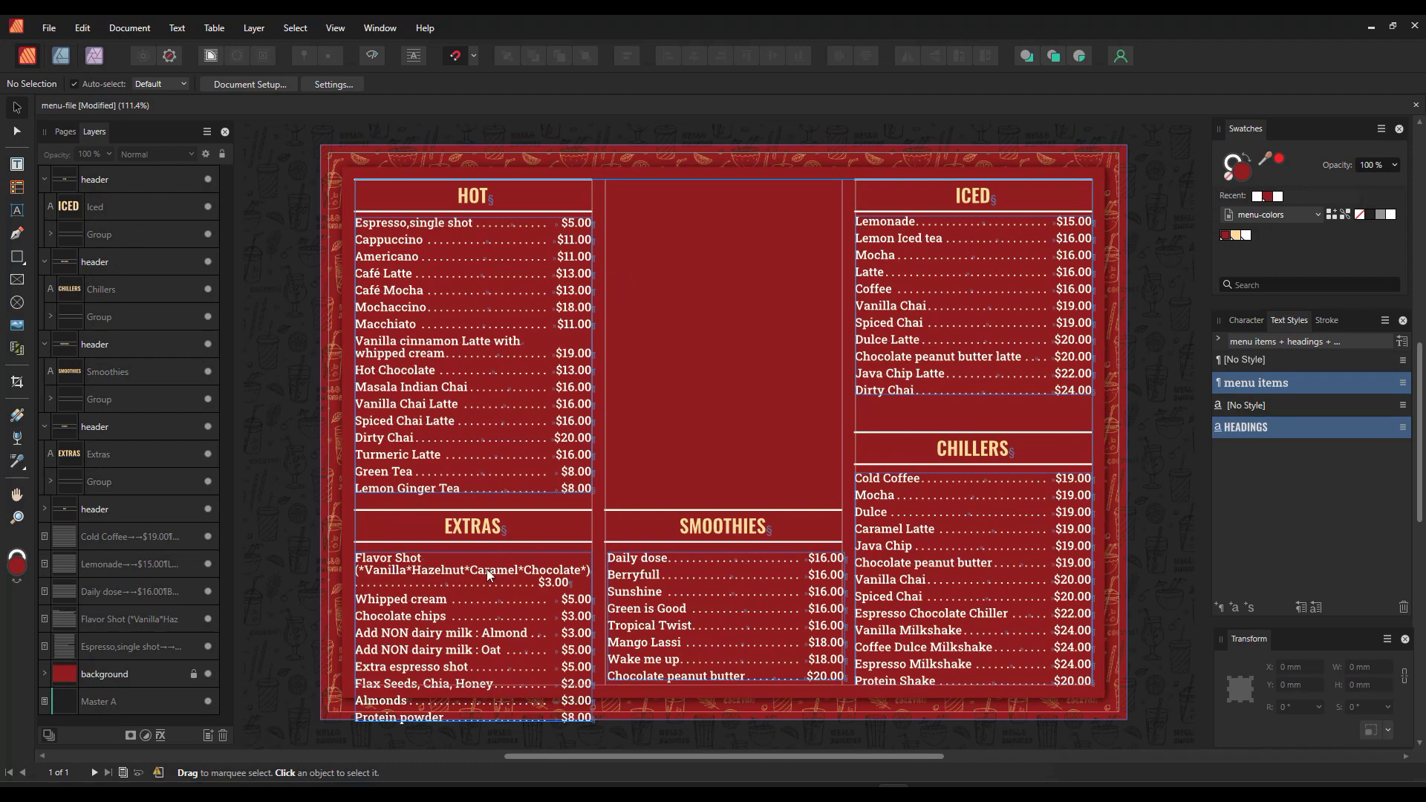
Step: Reduce the bracketed flavour list "(*Vanilla*Hazelnut*Caramel*Chocolate*)" in the first Extras item to 7 pt
{"action": "scroll", "coordinate": [480, 599], "scroll_direction": "up", "scroll_amount": 4}
{"action": "key", "text": "t"}
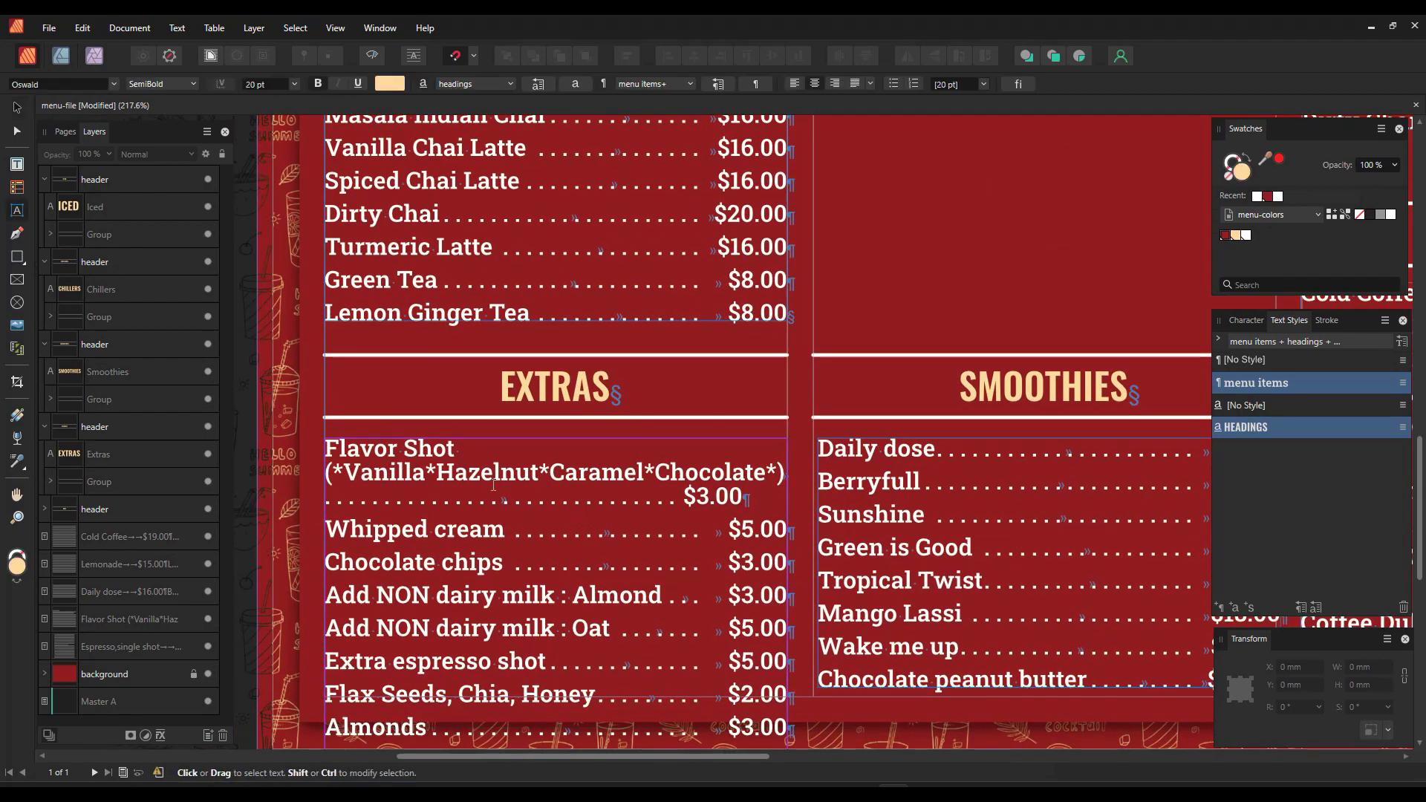
{"action": "left_click_drag", "start_coordinate": [327, 468], "coordinate": [791, 468]}
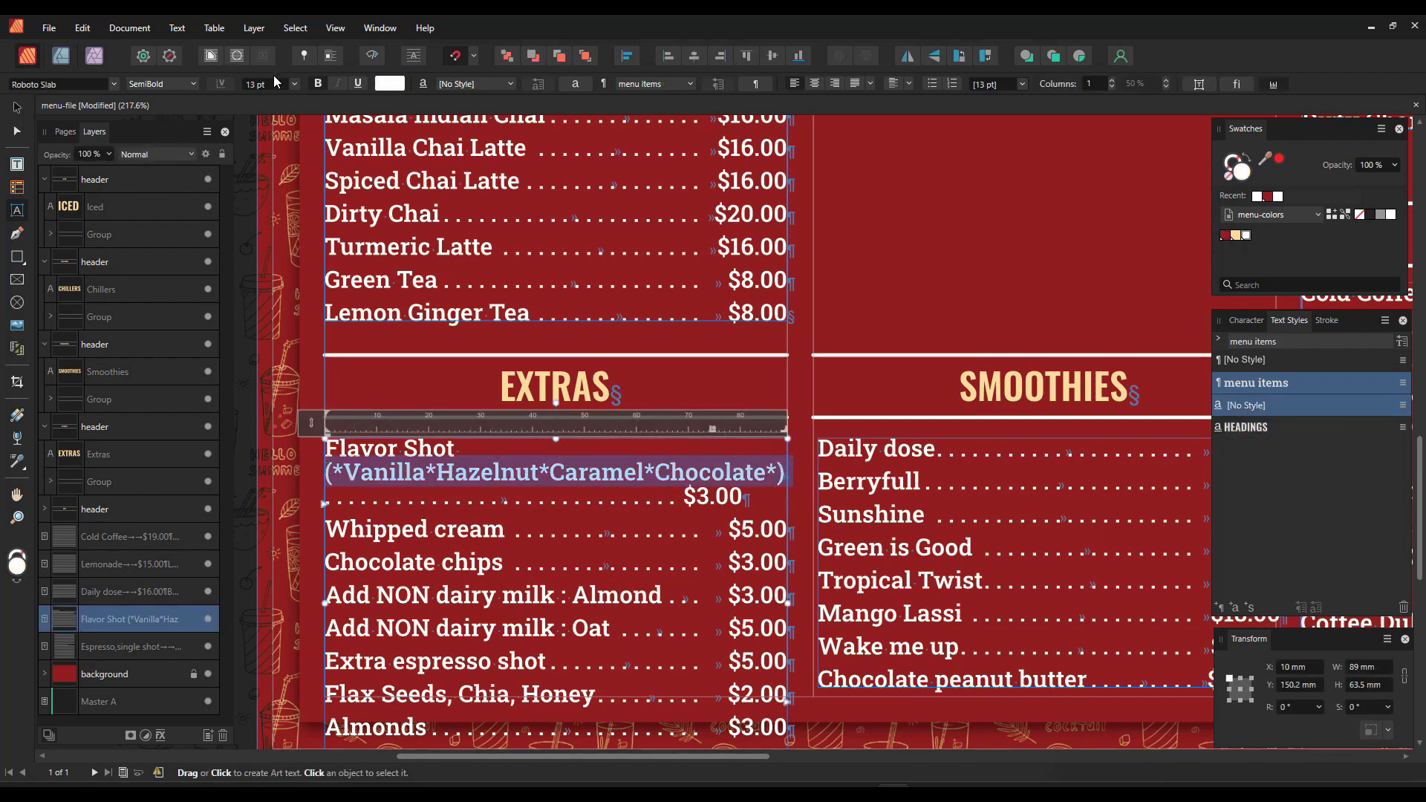
{"action": "scroll", "coordinate": [273, 89], "scroll_direction": "down", "scroll_amount": 6}
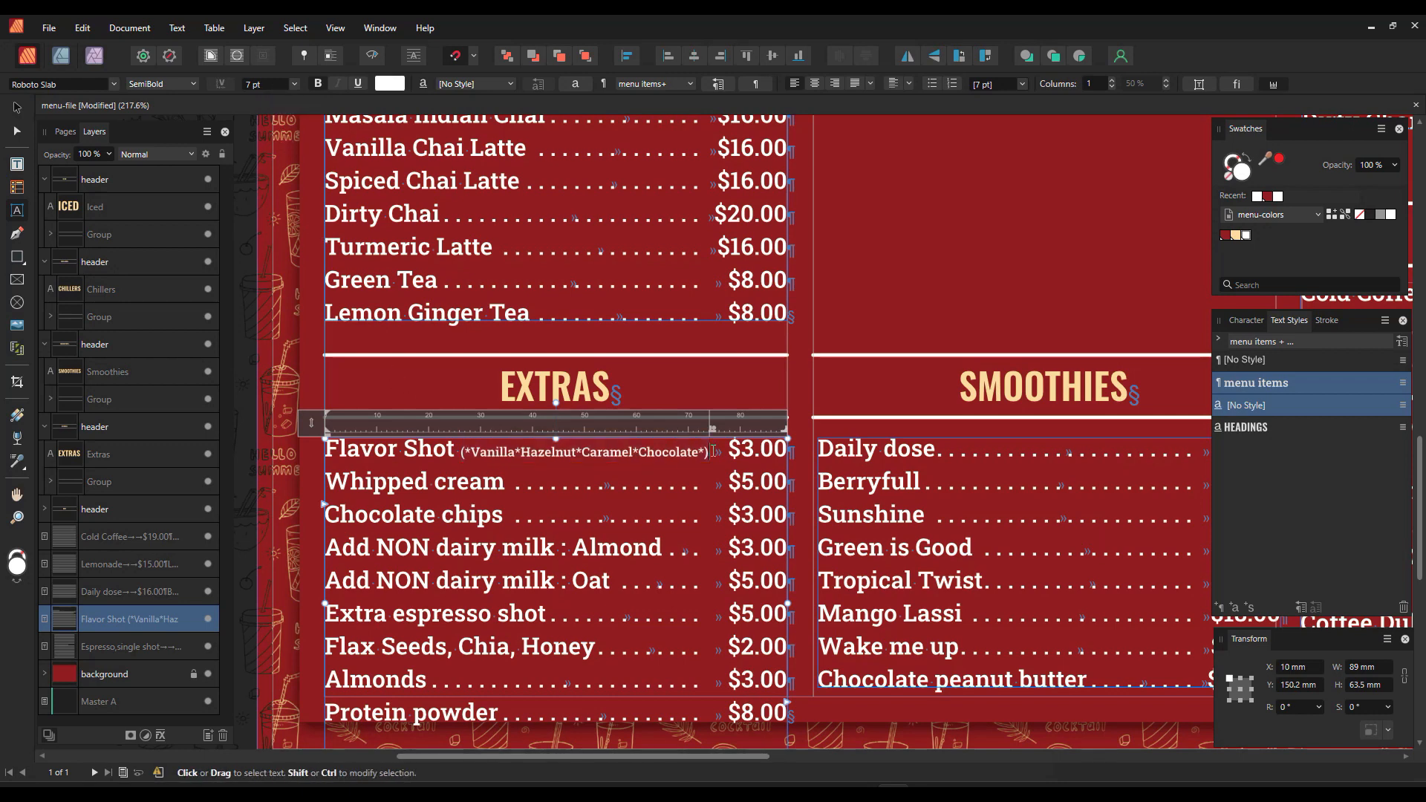
{"action": "left_click", "coordinate": [16, 108]}
{"action": "scroll", "coordinate": [662, 407], "scroll_direction": "down", "scroll_amount": 2}
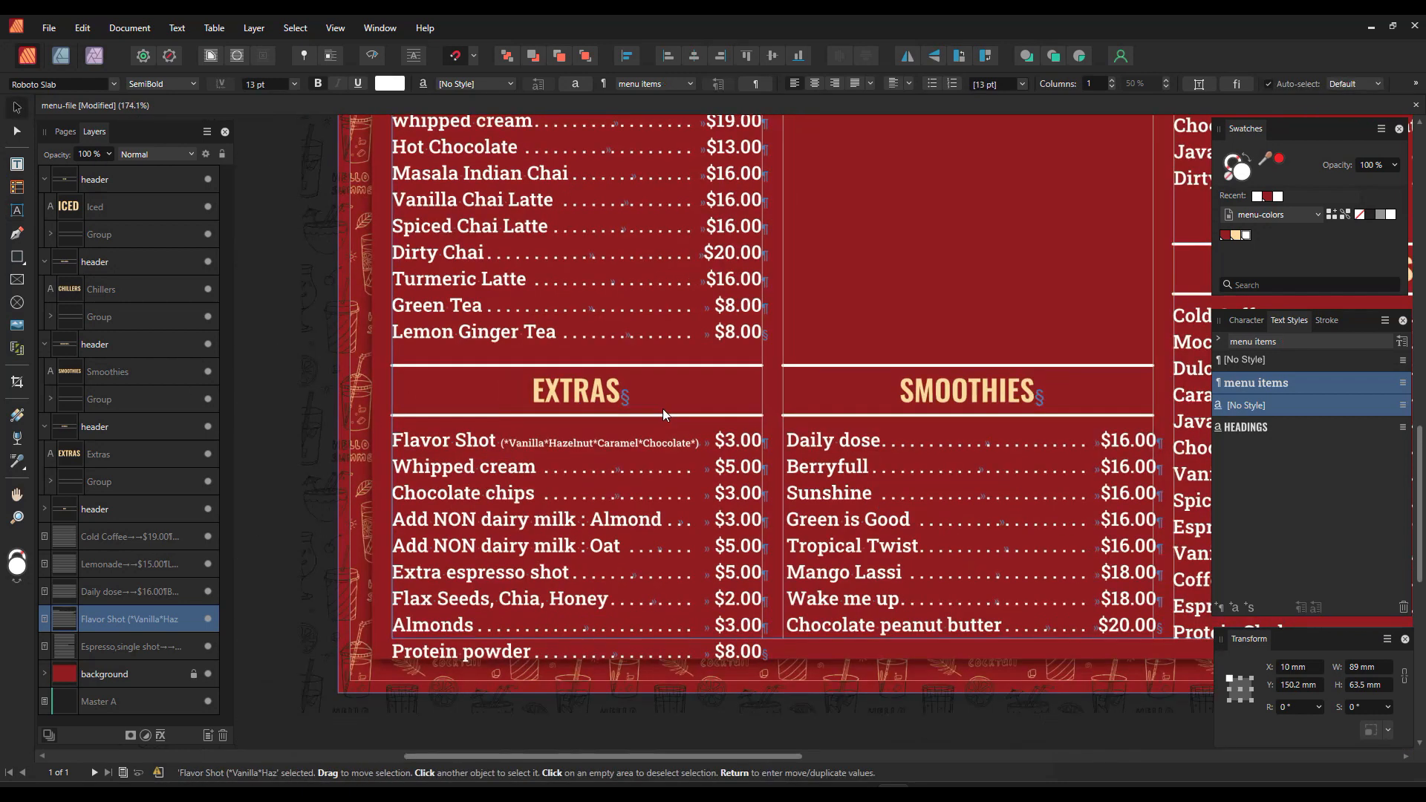
{"action": "scroll", "coordinate": [627, 507], "scroll_direction": "up", "scroll_amount": 2}
{"action": "left_click", "coordinate": [851, 355]}
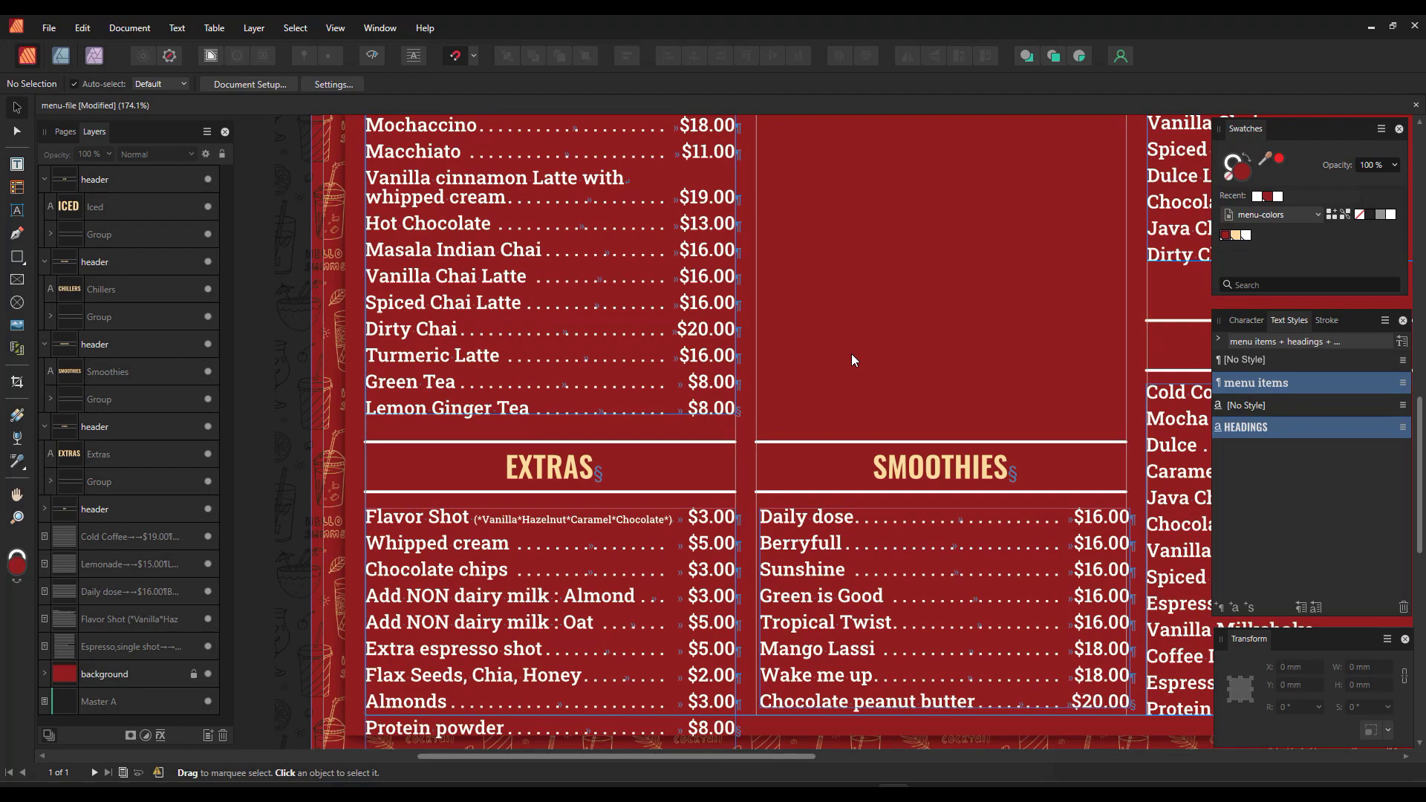
{"action": "scroll", "coordinate": [829, 345], "scroll_direction": "up", "scroll_amount": 4}
{"action": "scroll", "coordinate": [826, 345], "scroll_direction": "down", "scroll_amount": 3}
{"action": "scroll", "coordinate": [823, 339], "scroll_direction": "down", "scroll_amount": 1}
{"action": "scroll", "coordinate": [501, 532], "scroll_direction": "up", "scroll_amount": 4}
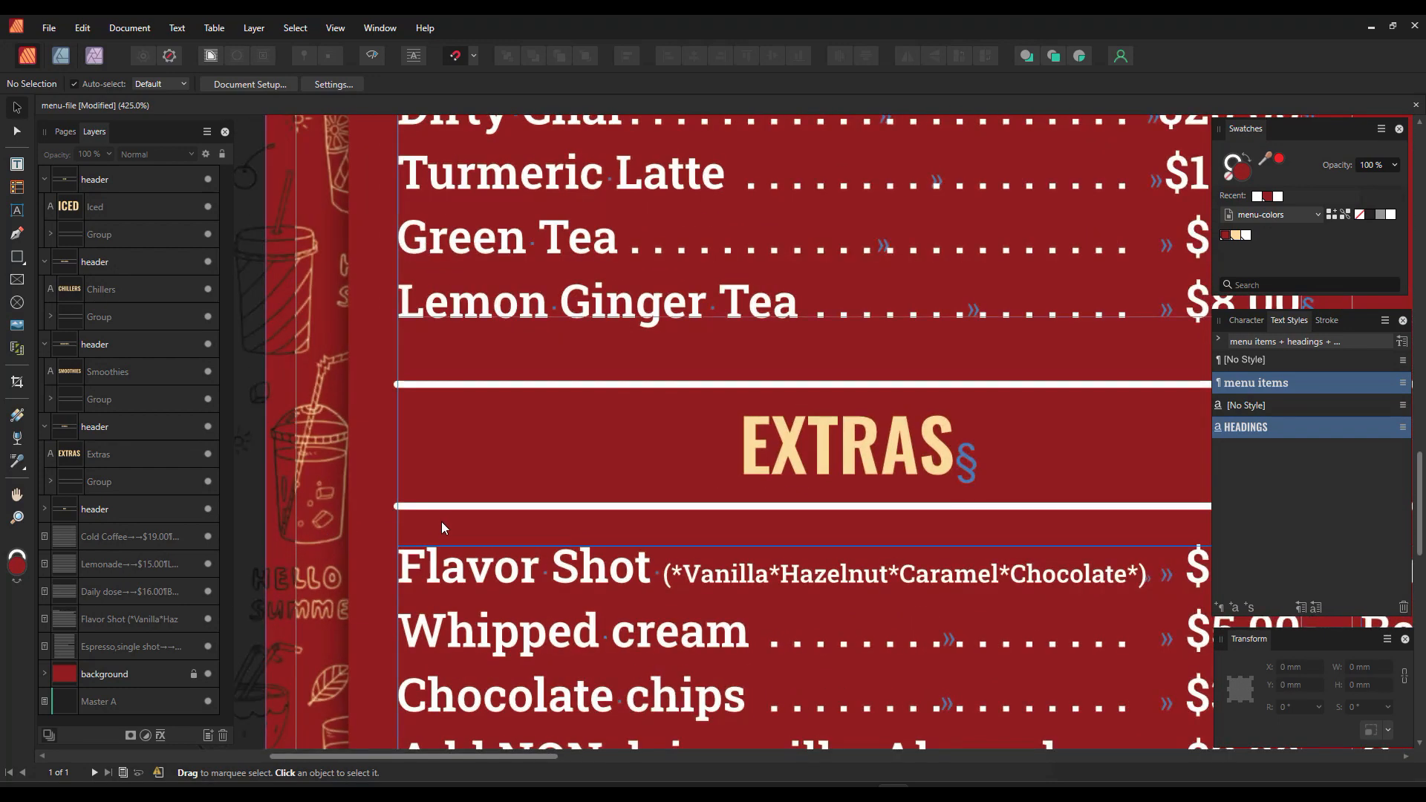
{"action": "scroll", "coordinate": [396, 520], "scroll_direction": "down", "scroll_amount": 5}
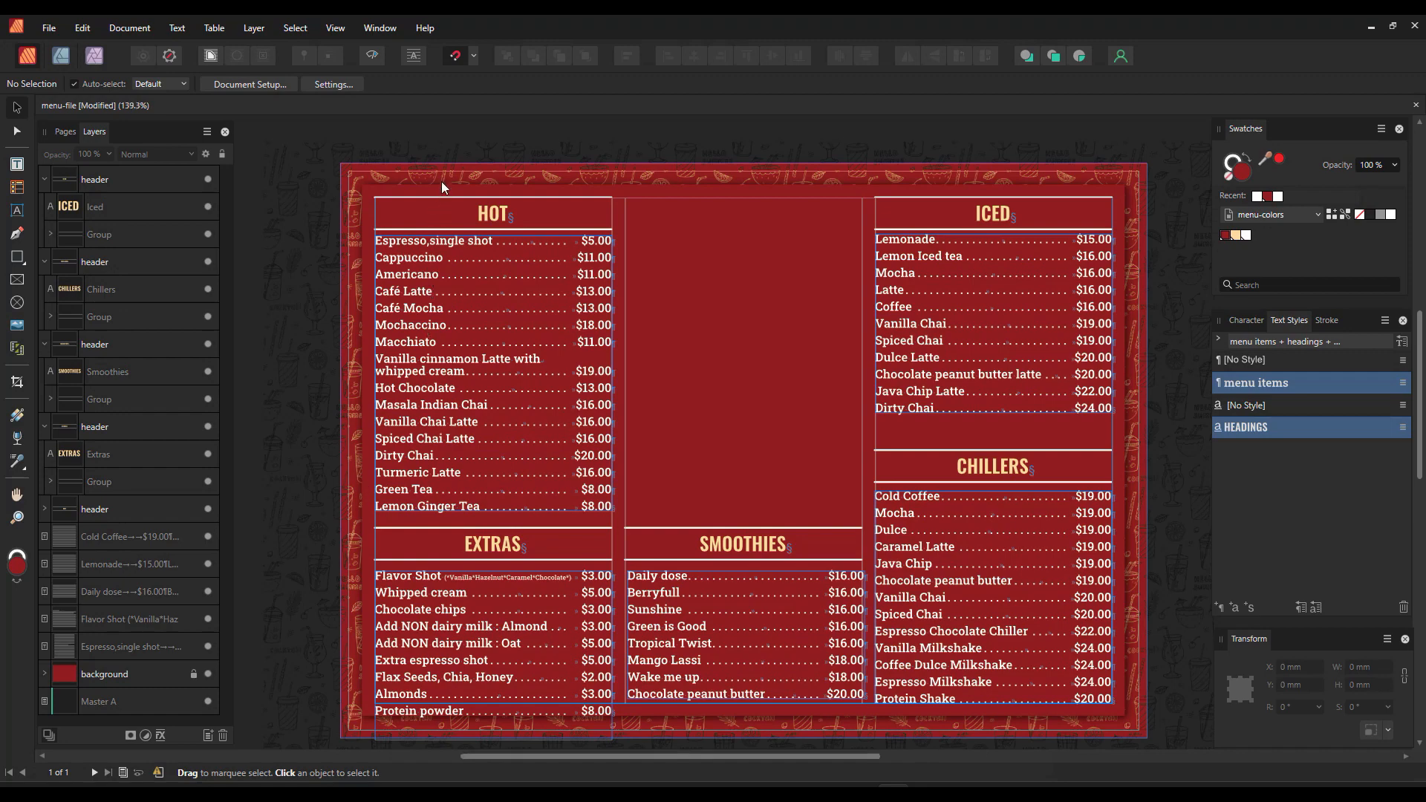
Step: Move the HOT drinks list up until its frame snaps to the header's lower line at Y 22 mm
{"action": "scroll", "coordinate": [441, 181], "scroll_direction": "up", "scroll_amount": 5}
{"action": "double_click", "coordinate": [532, 447]}
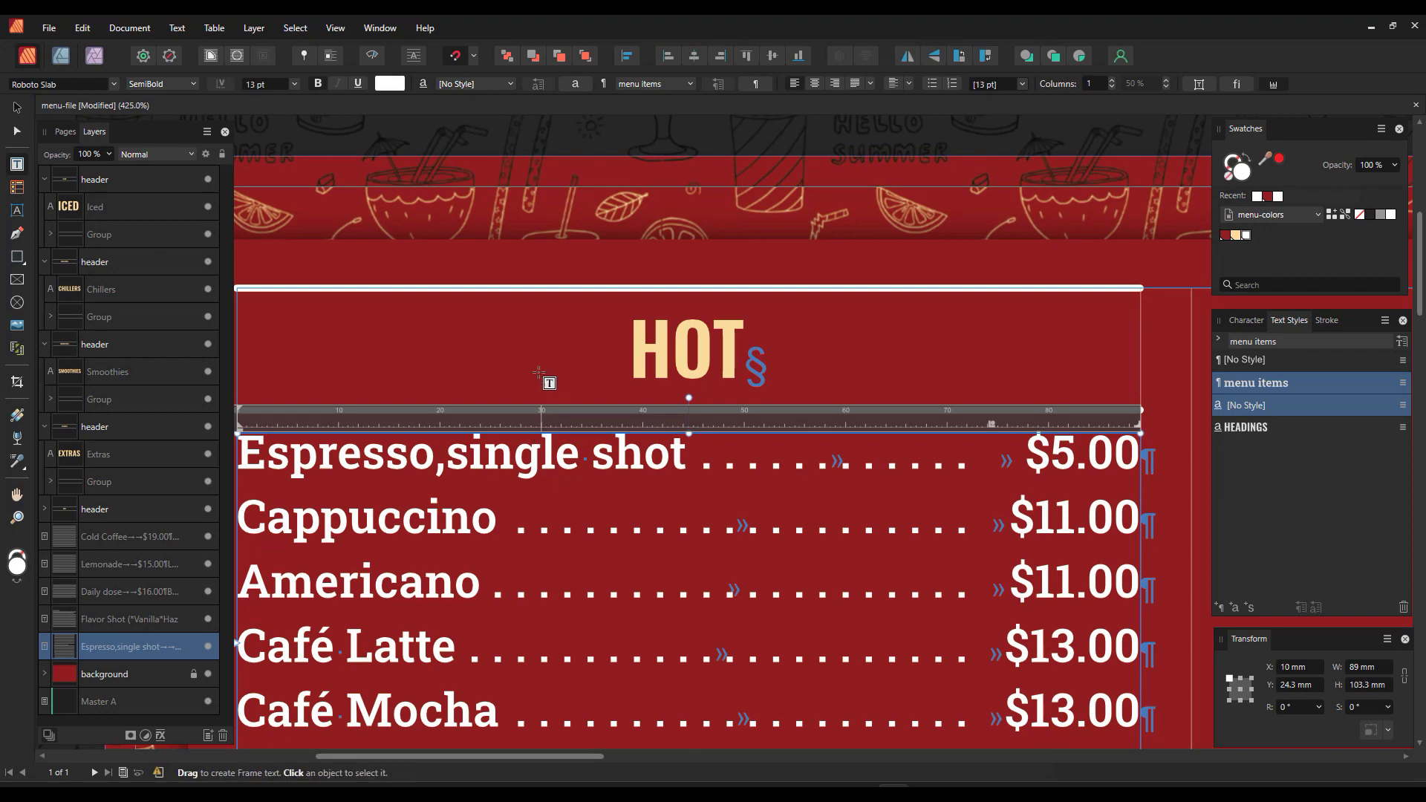
{"action": "key", "text": "Escape"}
{"action": "left_click", "coordinate": [17, 107]}
{"action": "scroll", "coordinate": [533, 453], "scroll_direction": "up", "scroll_amount": 4}
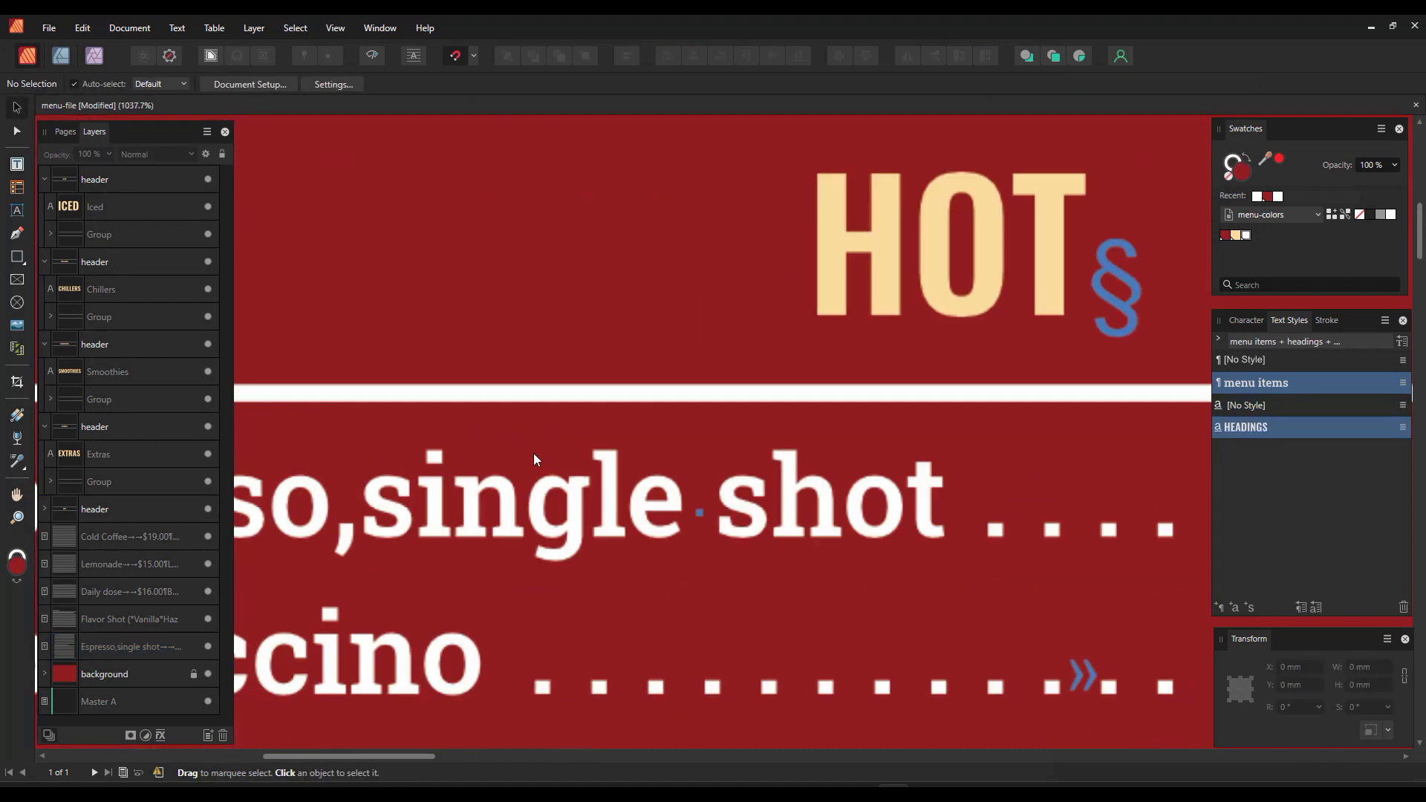
{"action": "left_click", "coordinate": [578, 479]}
{"action": "left_click_drag", "start_coordinate": [578, 479], "coordinate": [587, 403]}
{"action": "left_click_drag", "start_coordinate": [581, 475], "coordinate": [577, 449]}
{"action": "scroll", "coordinate": [577, 452], "scroll_direction": "down", "scroll_amount": 5}
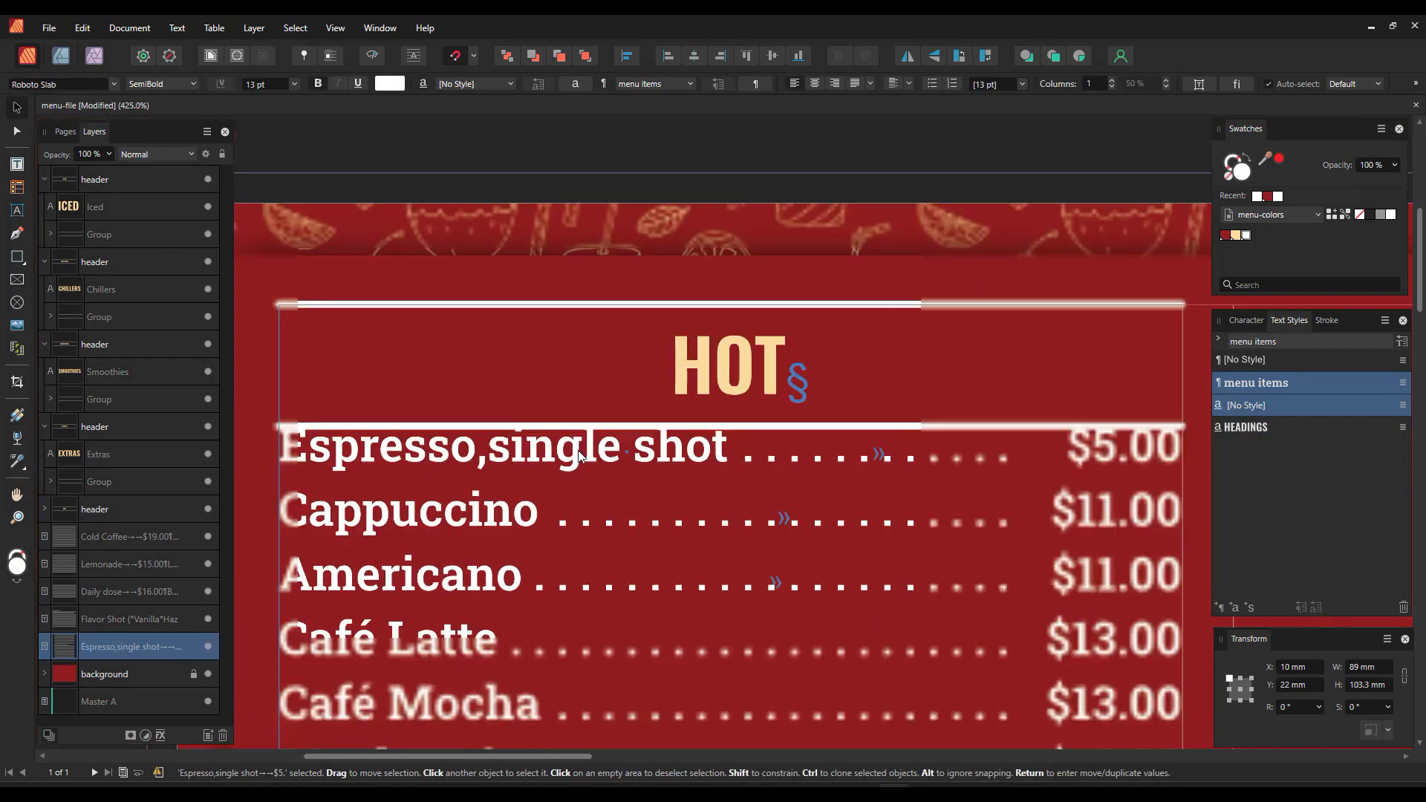
{"action": "left_click_drag", "start_coordinate": [630, 530], "coordinate": [621, 459]}
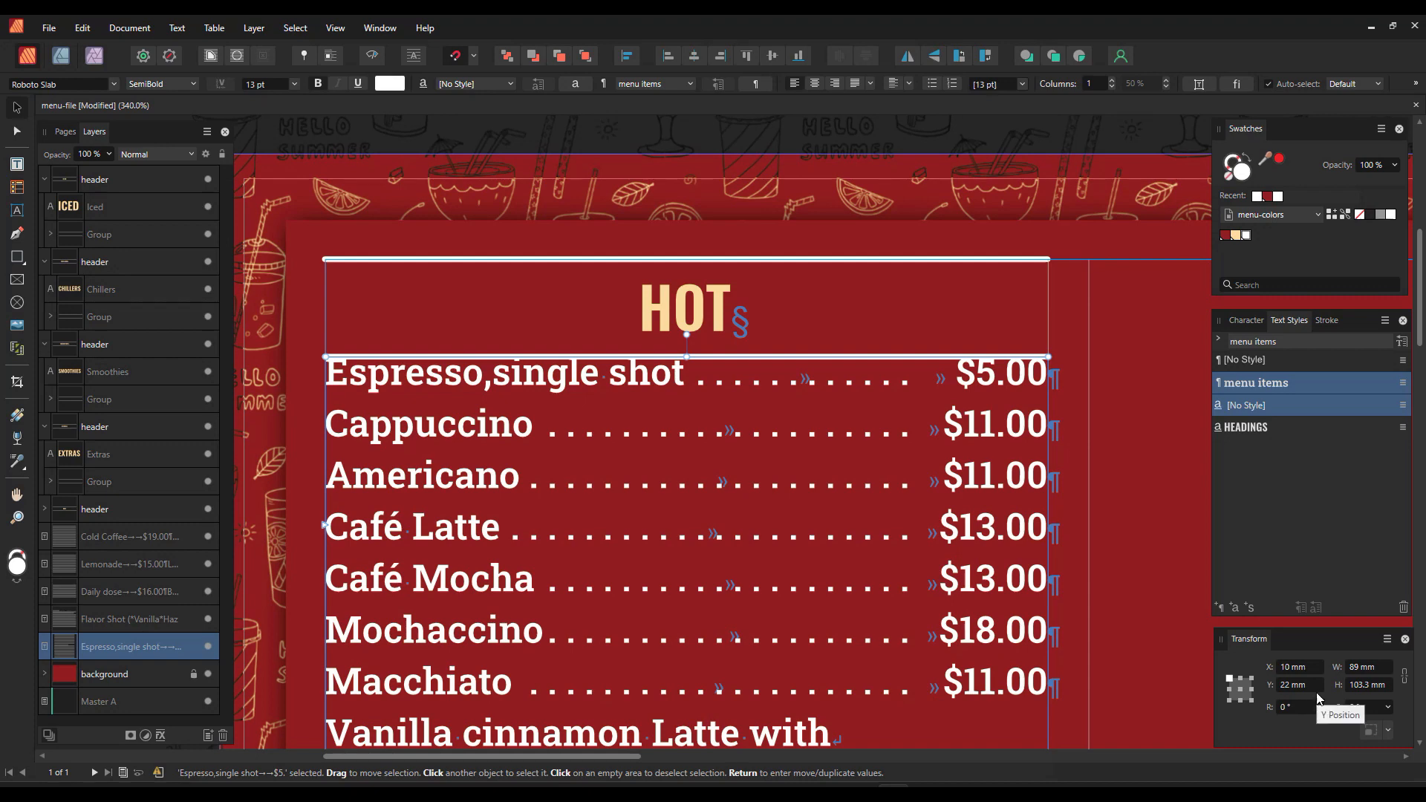
Step: Offset the HOT drinks list 4 mm down from the header's lower line by adding 4 to its Y position
{"action": "left_click", "coordinate": [1311, 685]}
{"action": "type", "text": "+"}
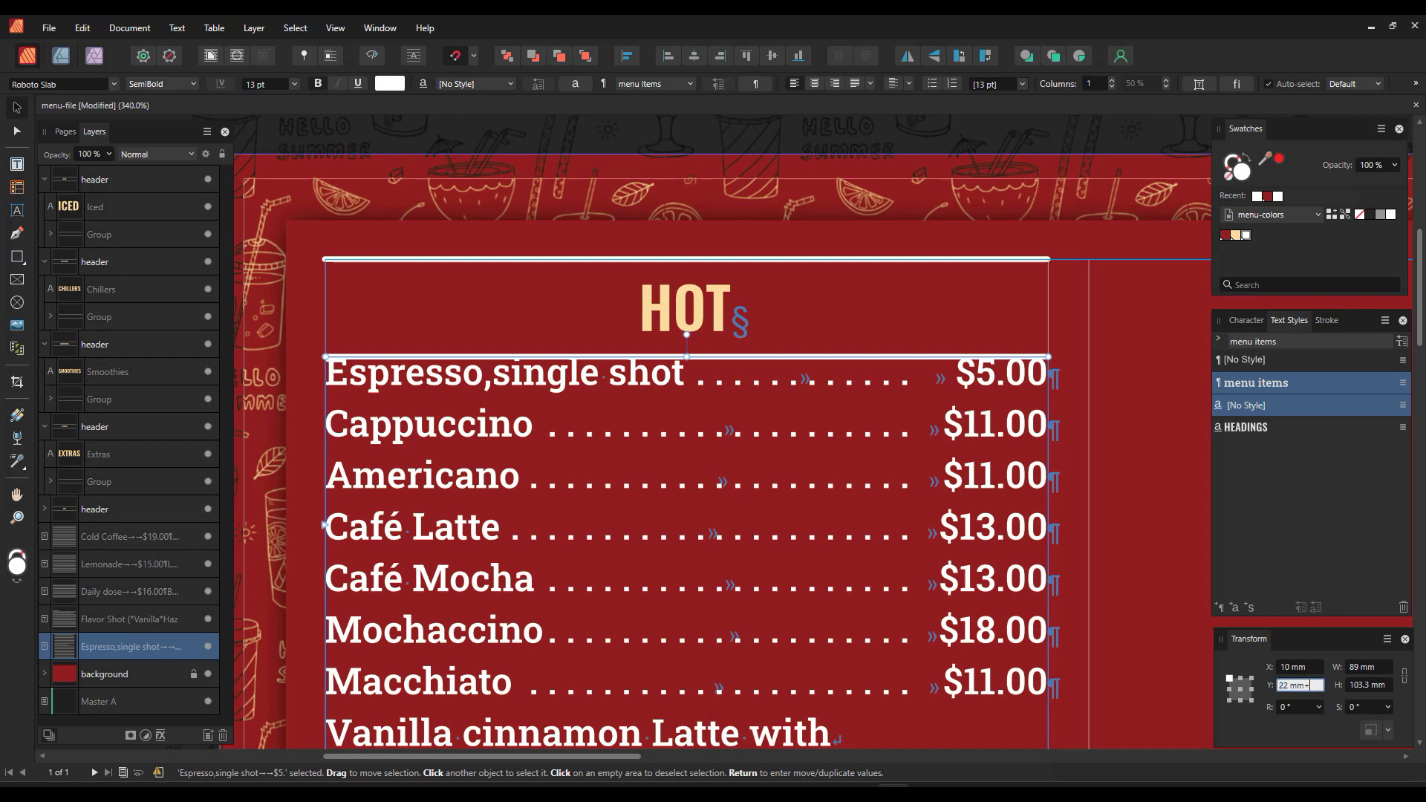
{"action": "type", "text": "4"}
{"action": "key", "text": "Return"}
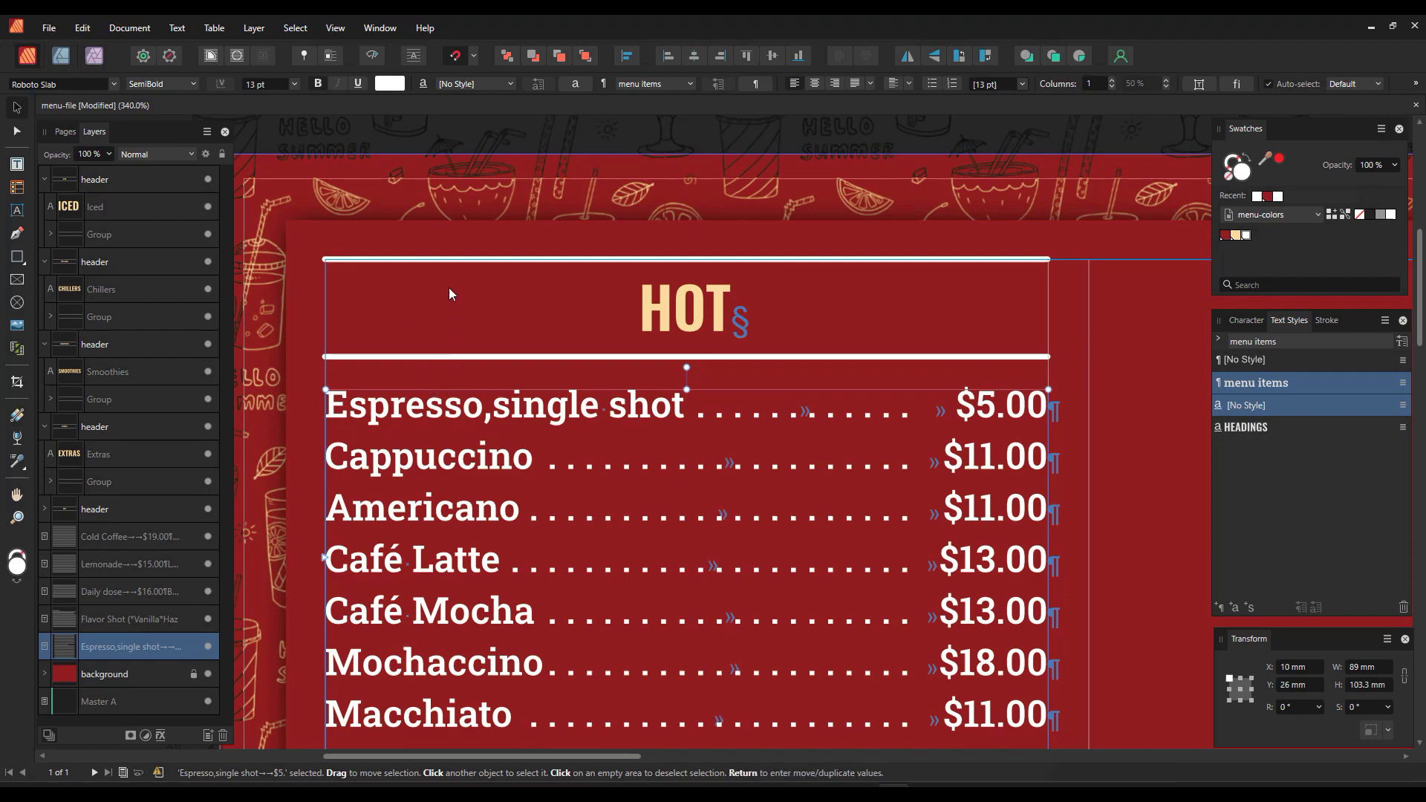
Step: Group the HOT header with its drinks list
{"action": "scroll", "coordinate": [449, 287], "scroll_direction": "down", "scroll_amount": 5}
{"action": "scroll", "coordinate": [546, 511], "scroll_direction": "up", "scroll_amount": 2}
{"action": "scroll", "coordinate": [523, 458], "scroll_direction": "down", "scroll_amount": 3}
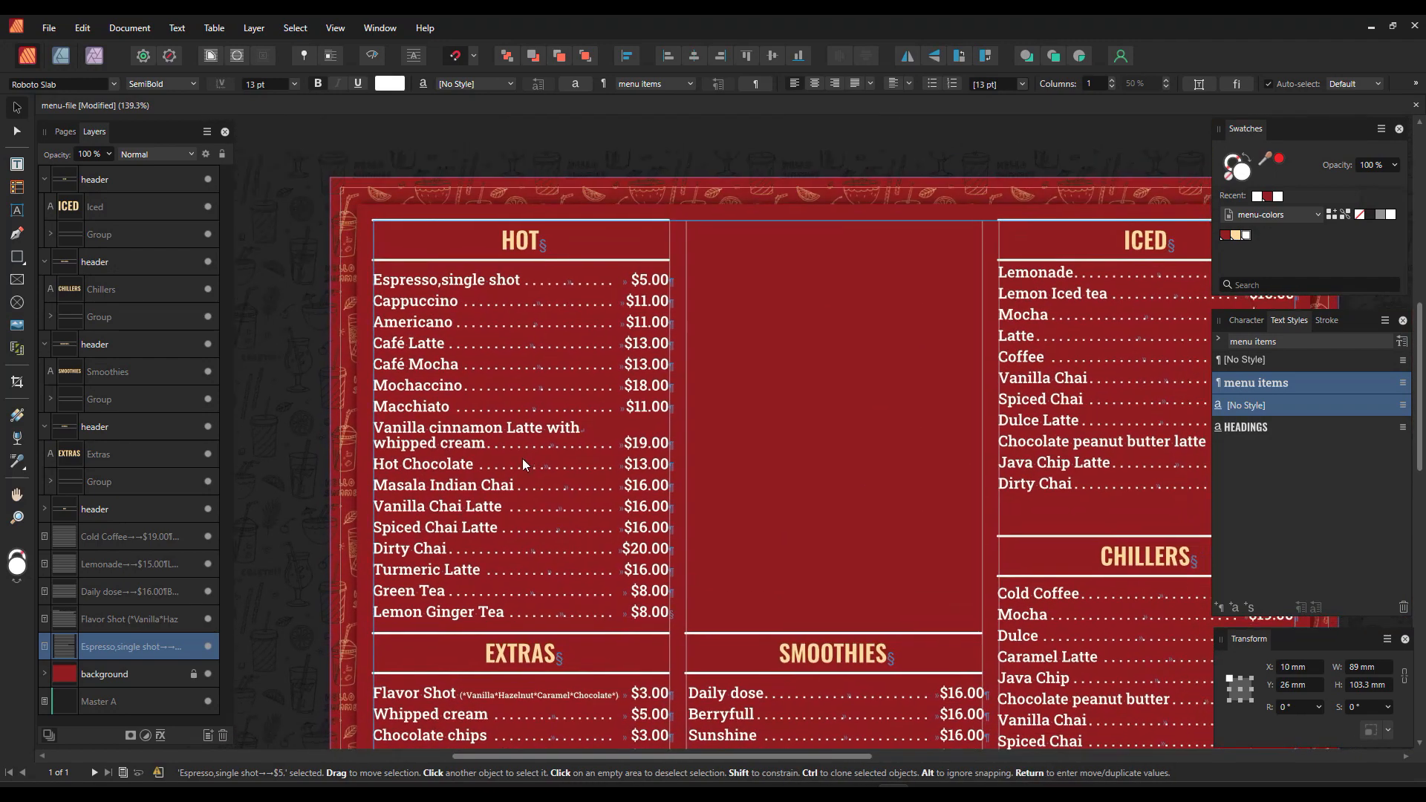
{"action": "scroll", "coordinate": [520, 459], "scroll_direction": "up", "scroll_amount": 3}
{"action": "left_click", "coordinate": [297, 288]}
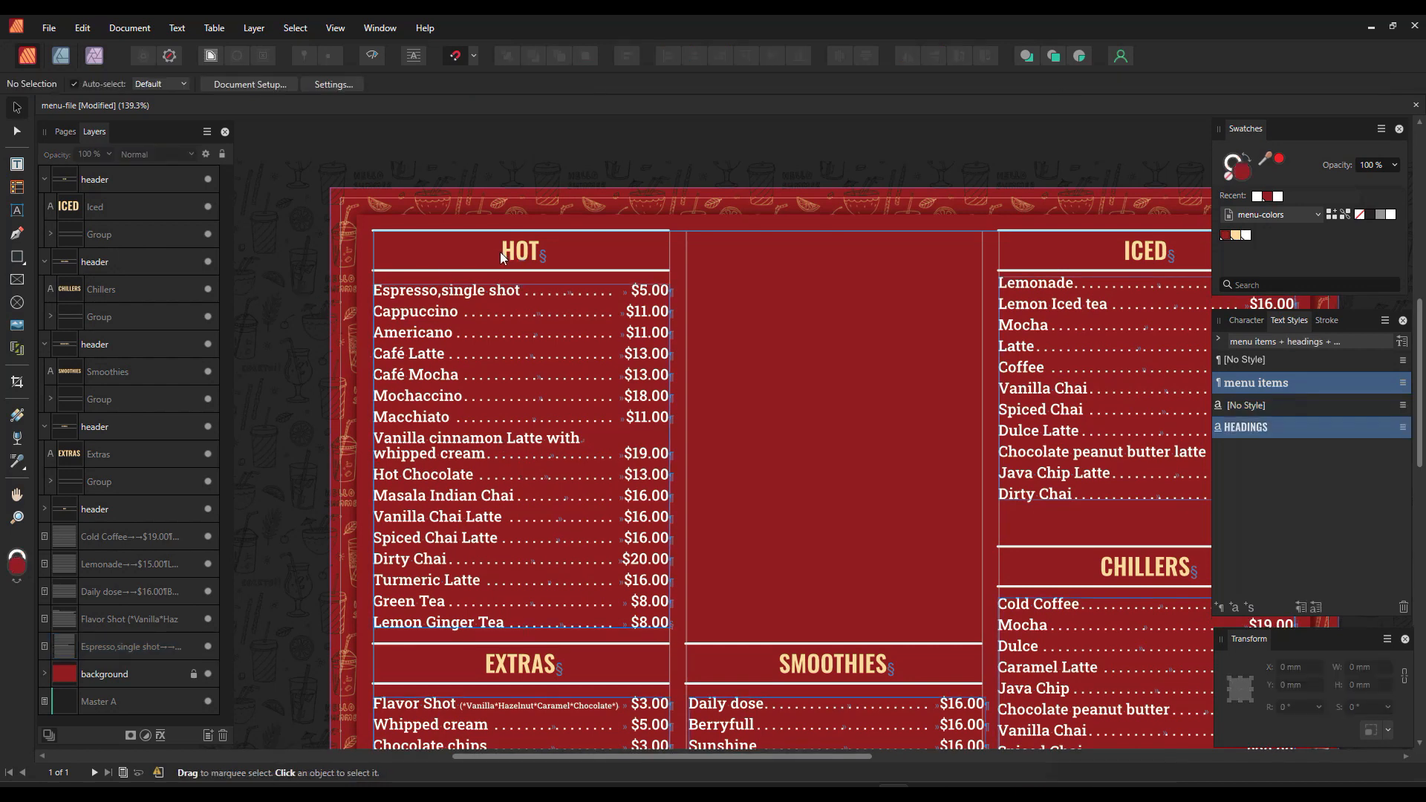
{"action": "left_click", "coordinate": [519, 247]}
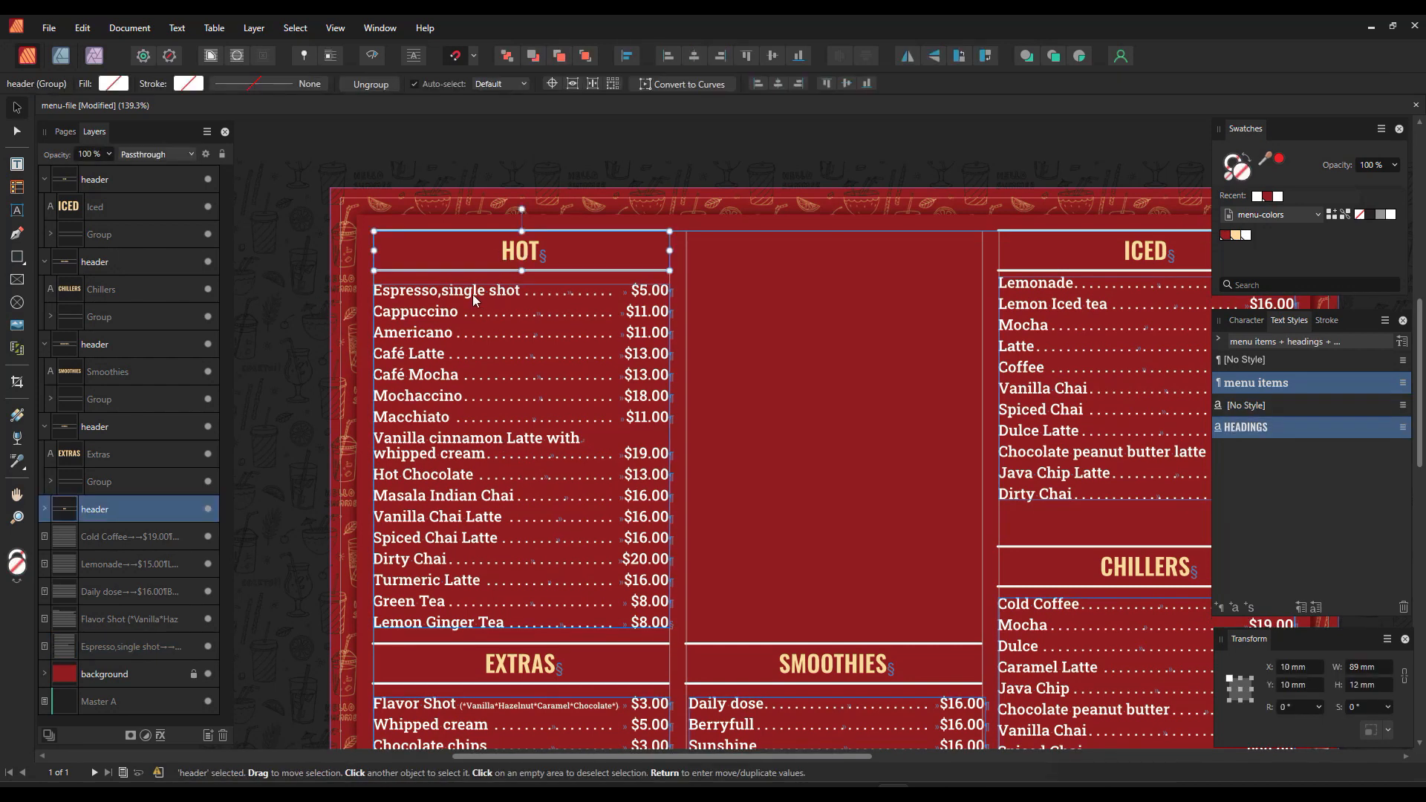
{"action": "left_click", "coordinate": [472, 294], "text": "shift"}
{"action": "key", "text": "ctrl+g"}
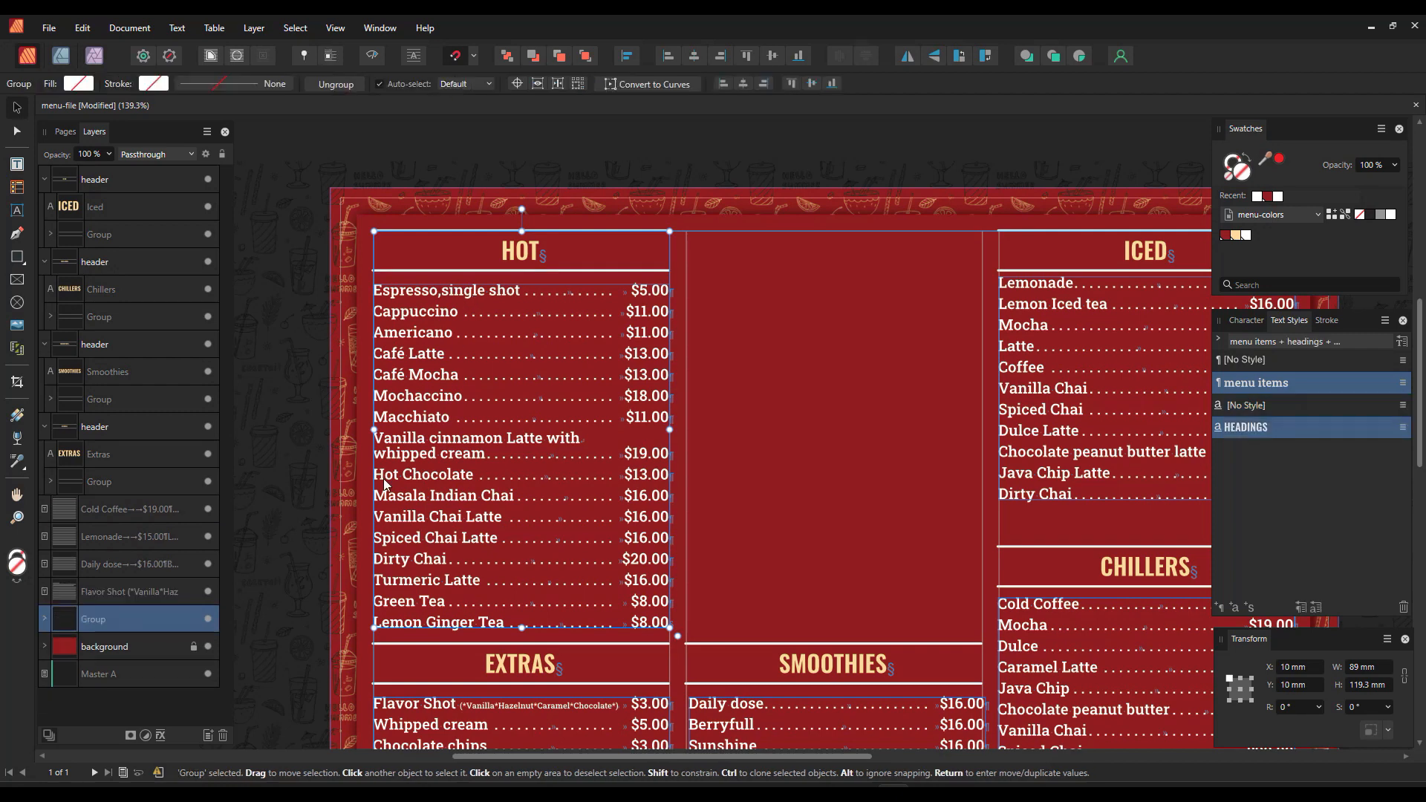
Step: Name the grouped HOT header and drinks list "hot"
{"action": "double_click", "coordinate": [96, 621]}
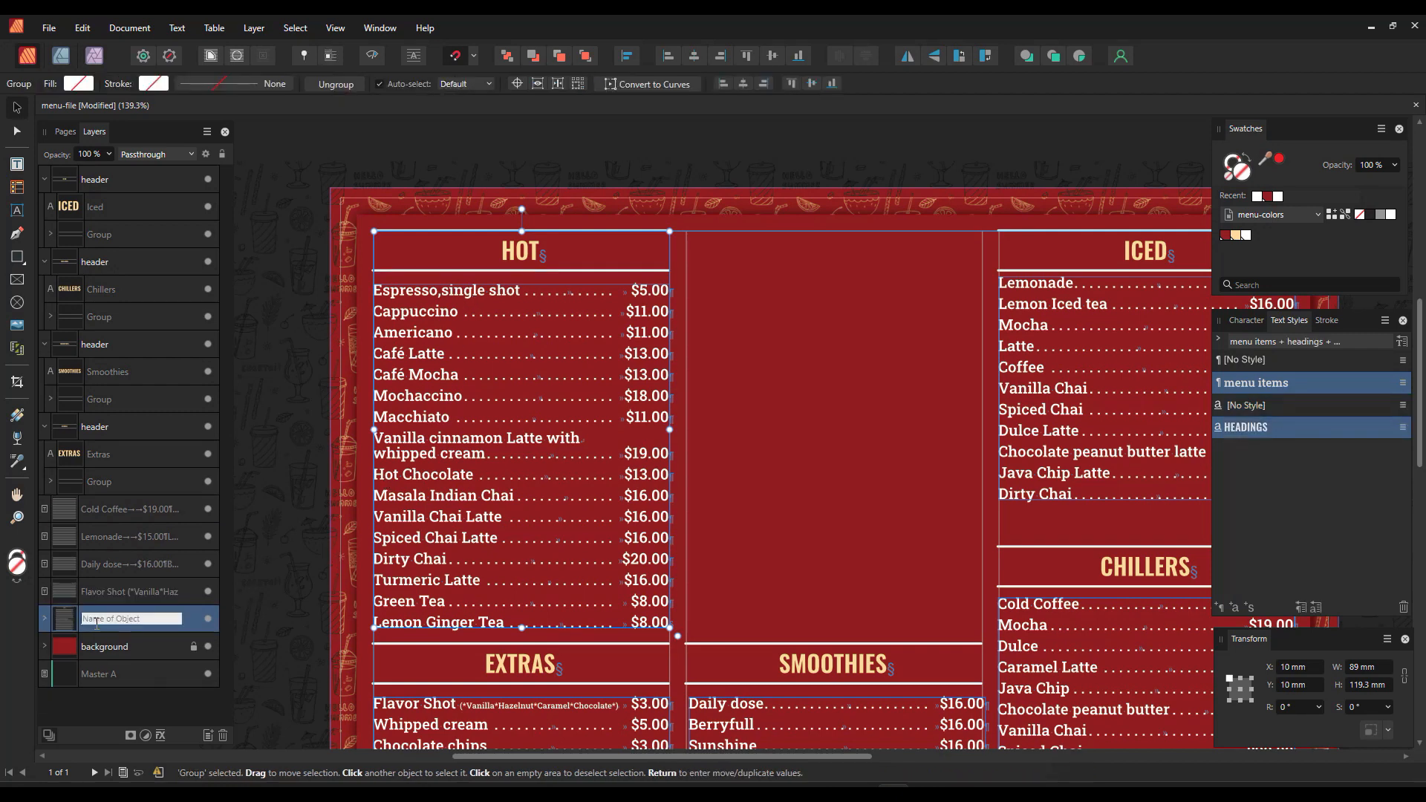
{"action": "type", "text": "hot"}
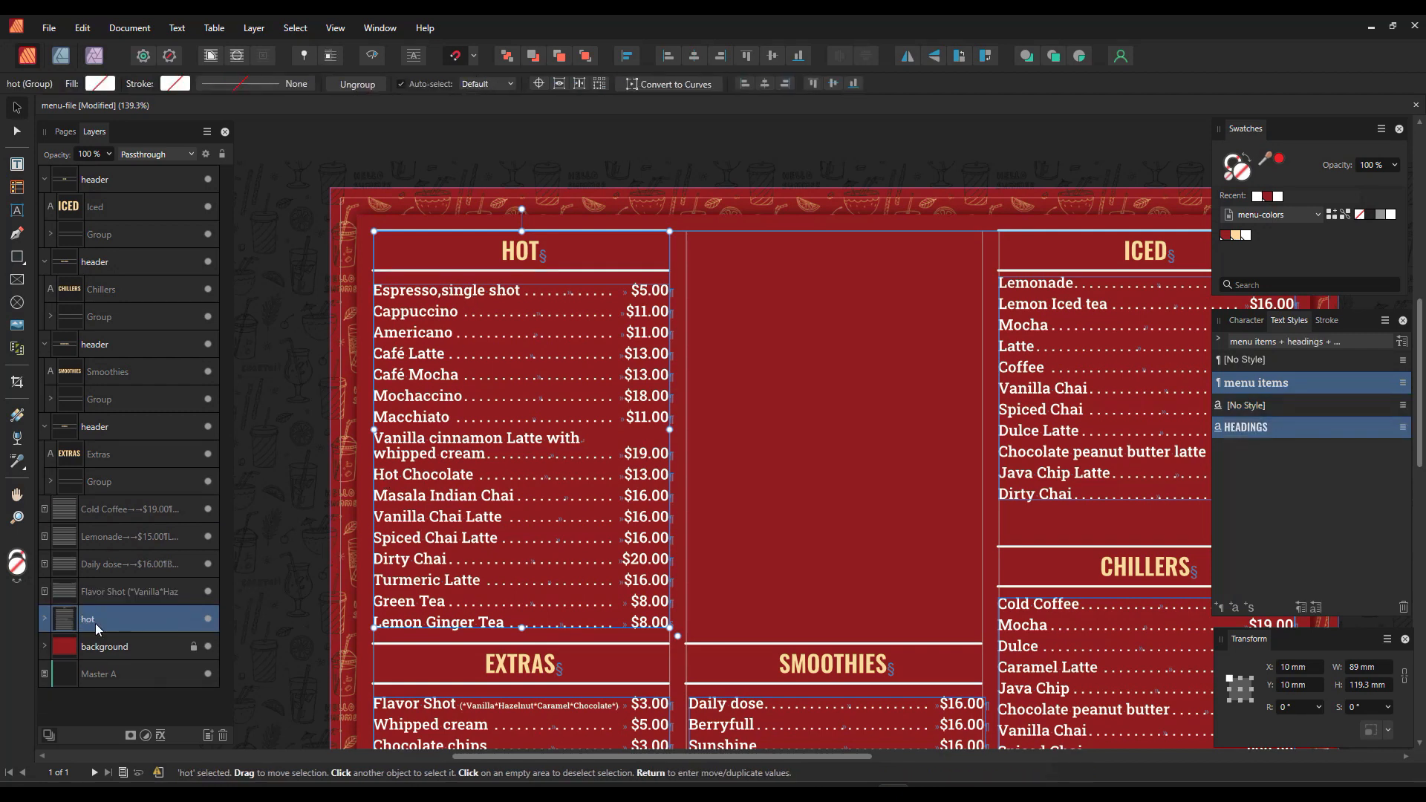
Step: Offset the Extras list 4 mm down from the EXTRAS header's lower line
{"action": "scroll", "coordinate": [523, 589], "scroll_direction": "down", "scroll_amount": 5}
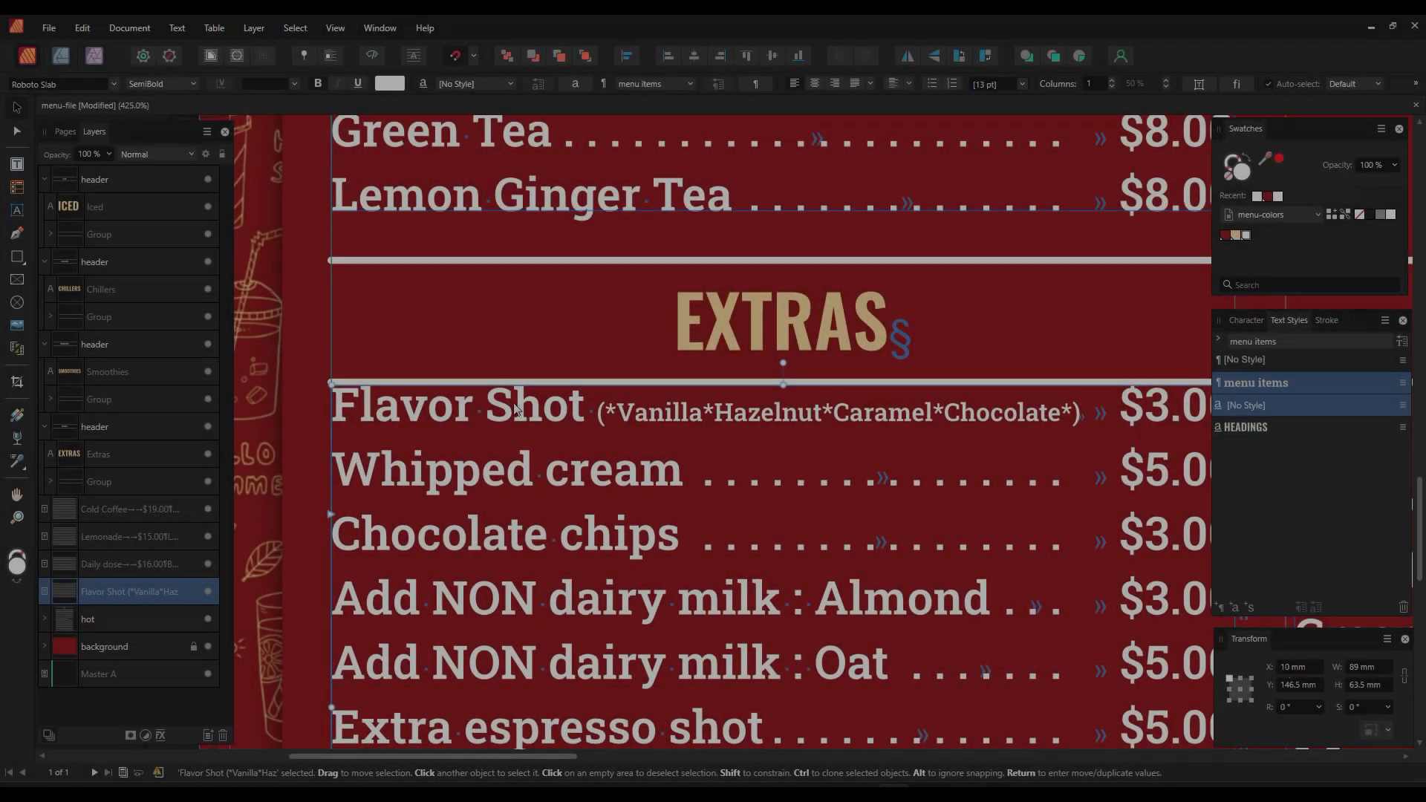
{"action": "left_click", "coordinate": [1298, 685]}
Step: Group the EXTRAS header with its item list and name the group "extras"
{"action": "scroll", "coordinate": [328, 610], "scroll_direction": "down", "scroll_amount": 3}
{"action": "left_click", "coordinate": [559, 460], "text": "shift"}
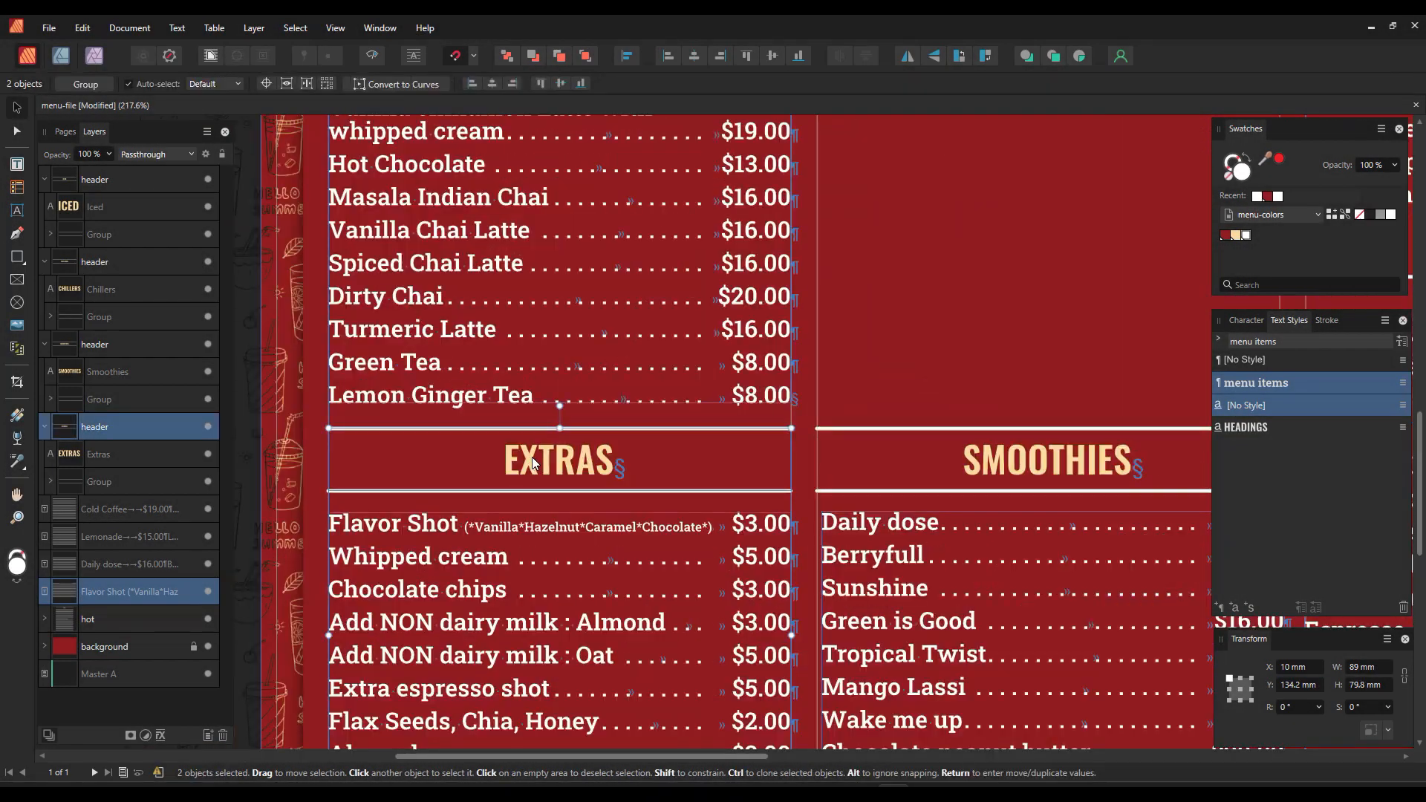
{"action": "key", "text": "ctrl+g"}
{"action": "double_click", "coordinate": [93, 510]}
{"action": "type", "text": "extras"}
{"action": "key", "text": "Return"}
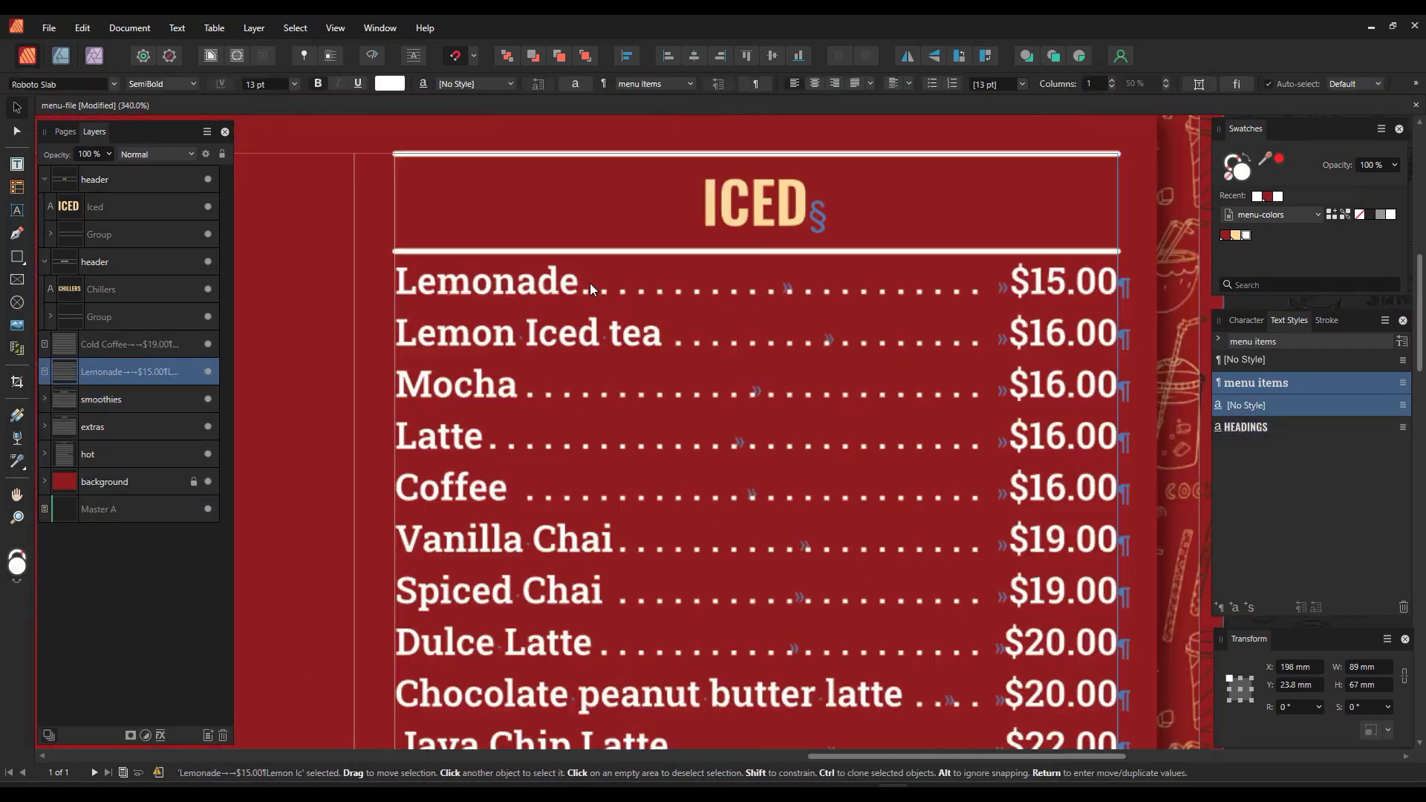
Step: Offset the ICED drinks list 4 mm down from the header's lower line by adding 4 to its Y position of 22 mm
{"action": "scroll", "coordinate": [590, 283], "scroll_direction": "up", "scroll_amount": 3}
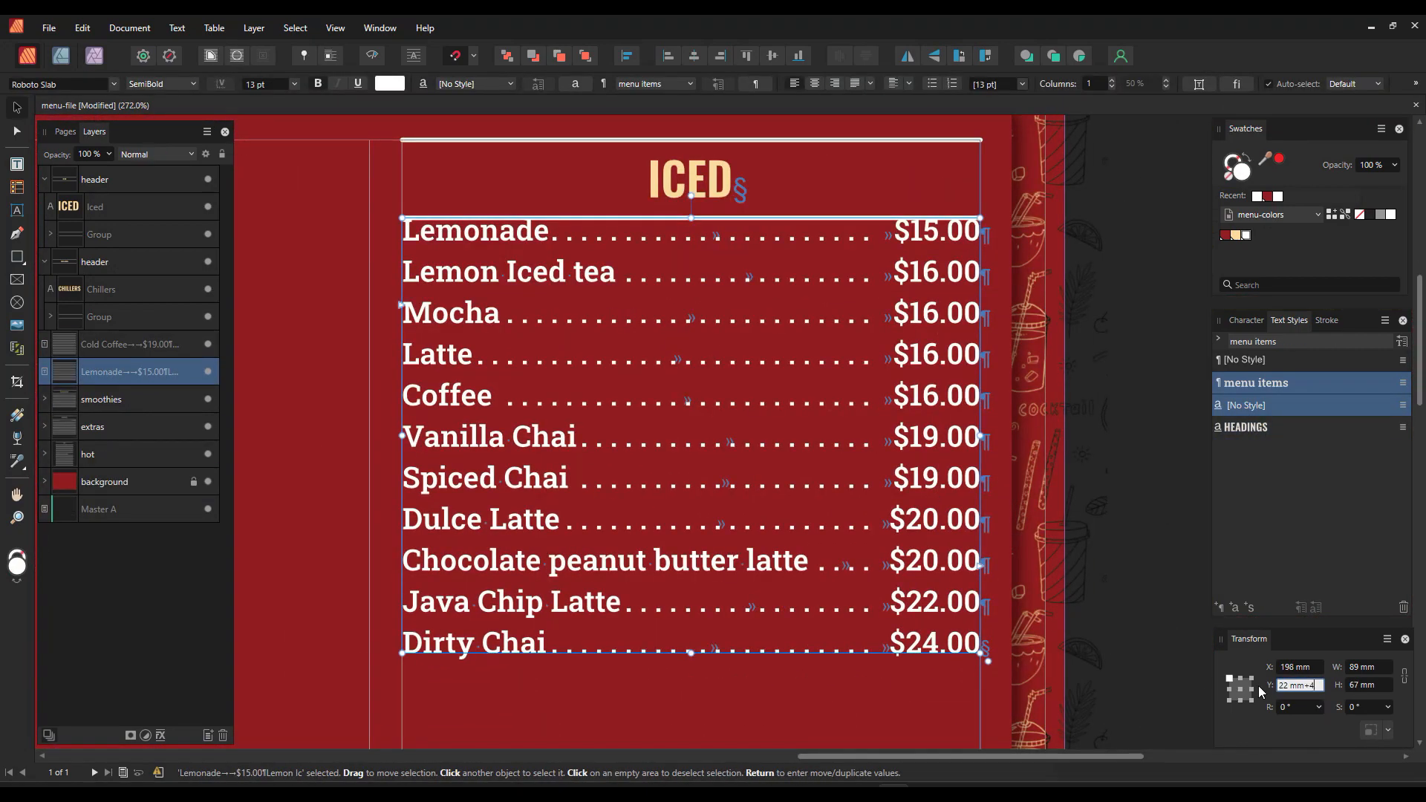
{"action": "key", "text": "Return"}
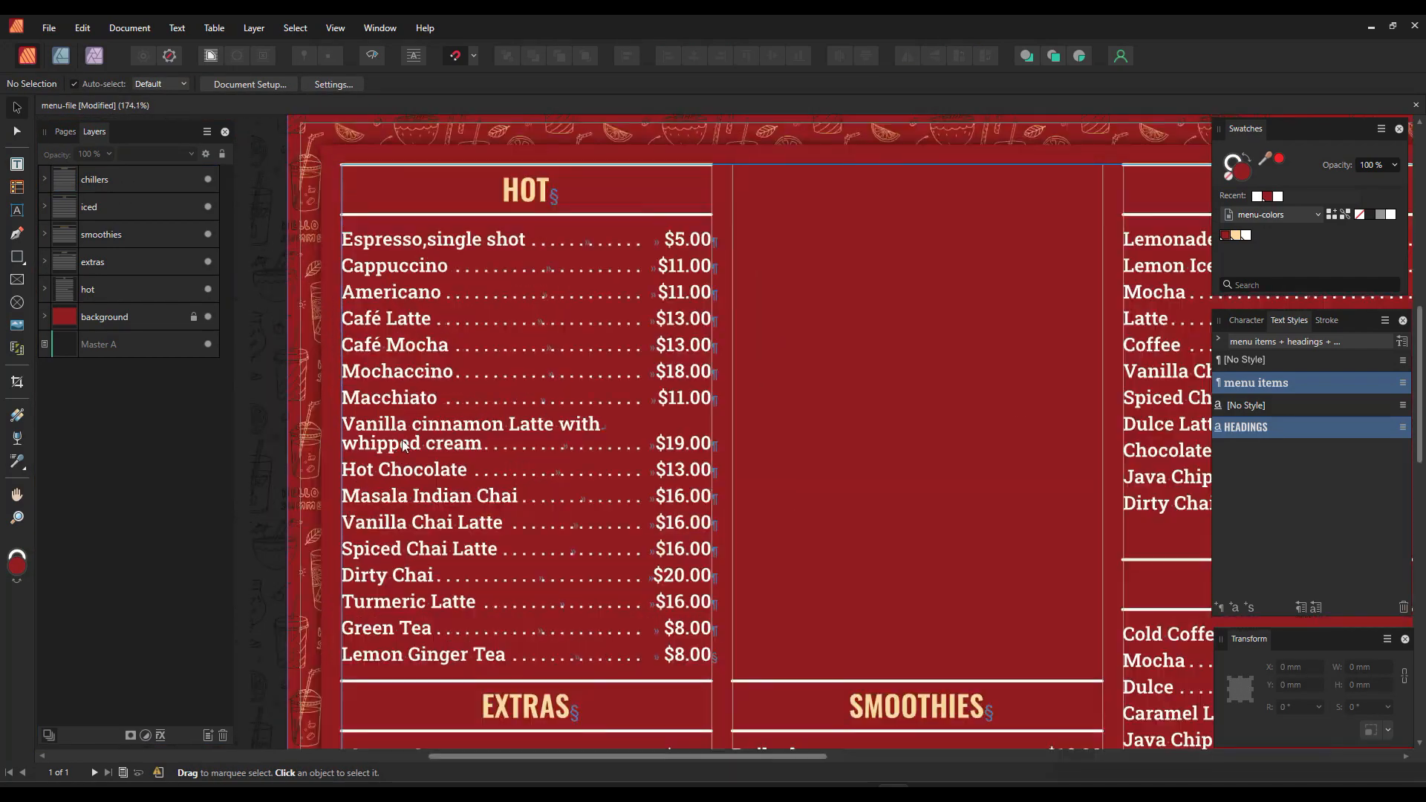
Step: Add the artistic text line "All prices are in xcd" centred below the Smoothies list
{"action": "left_click", "coordinate": [424, 212]}
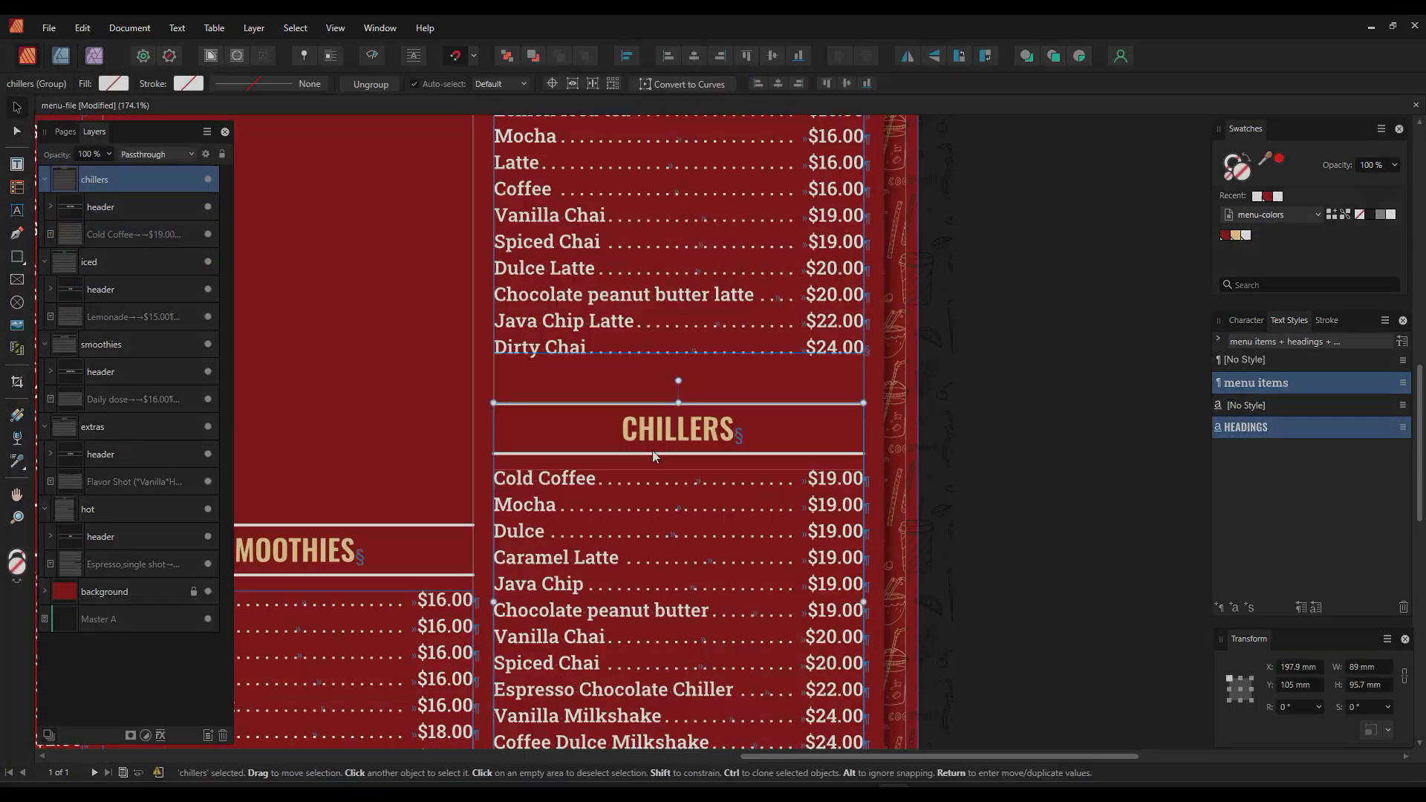
{"action": "left_click", "coordinate": [687, 567]}
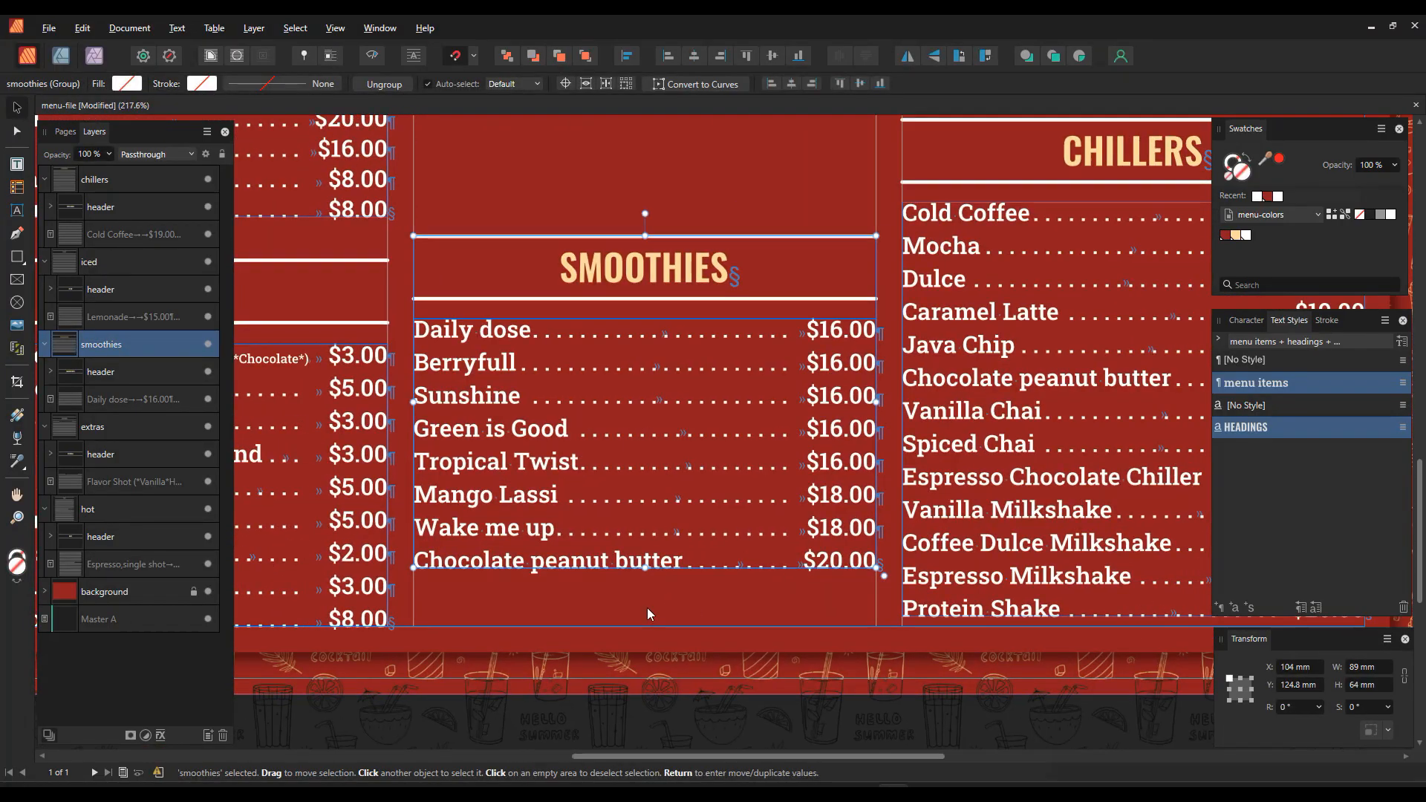
{"action": "key", "text": "Escape"}
{"action": "key", "text": "t"}
{"action": "left_click", "coordinate": [648, 608]}
{"action": "type", "text": "All prices are in "}
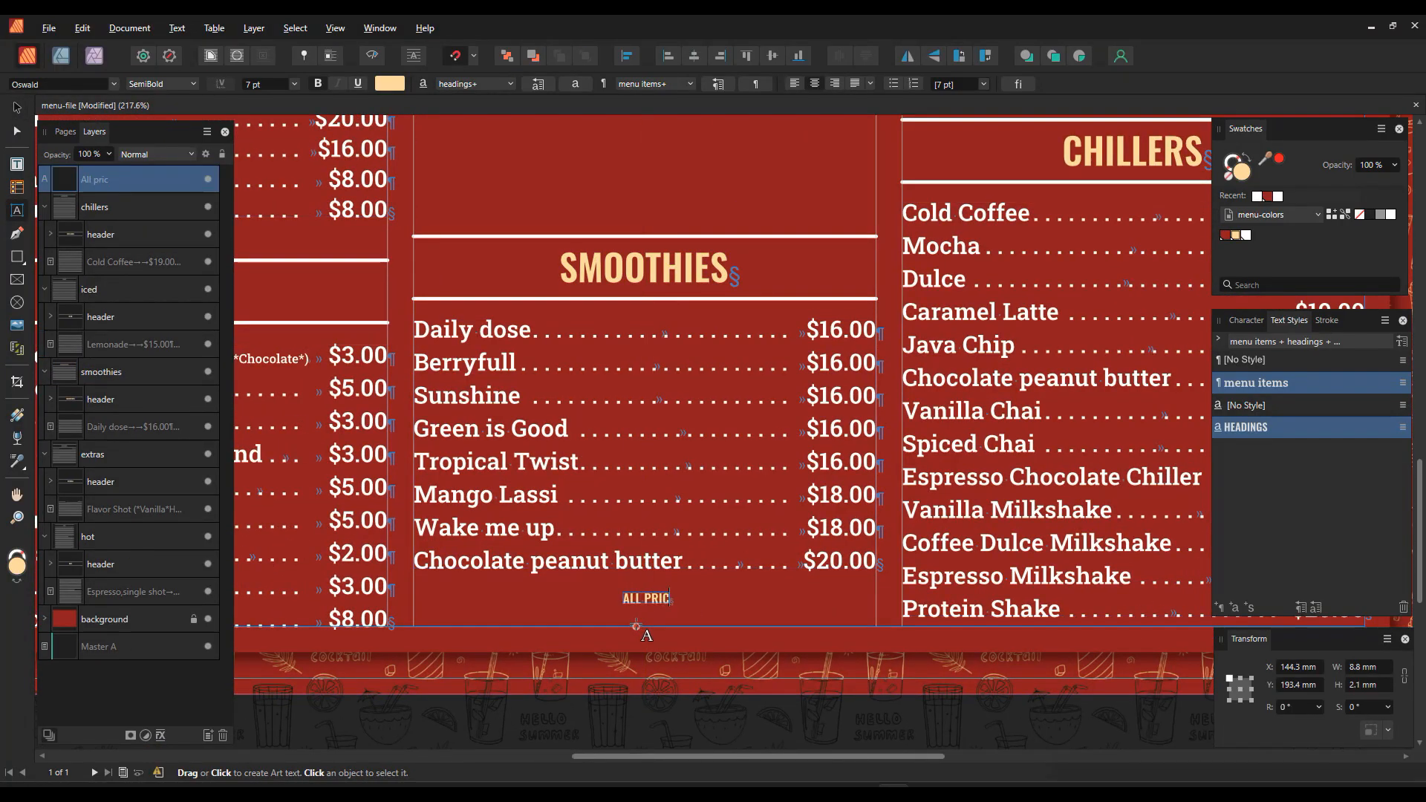
{"action": "type", "text": "xcd"}
Step: Enlarge the "All prices are in xcd" note to 14 pt
{"action": "scroll", "coordinate": [270, 85], "scroll_direction": "up", "scroll_amount": 11}
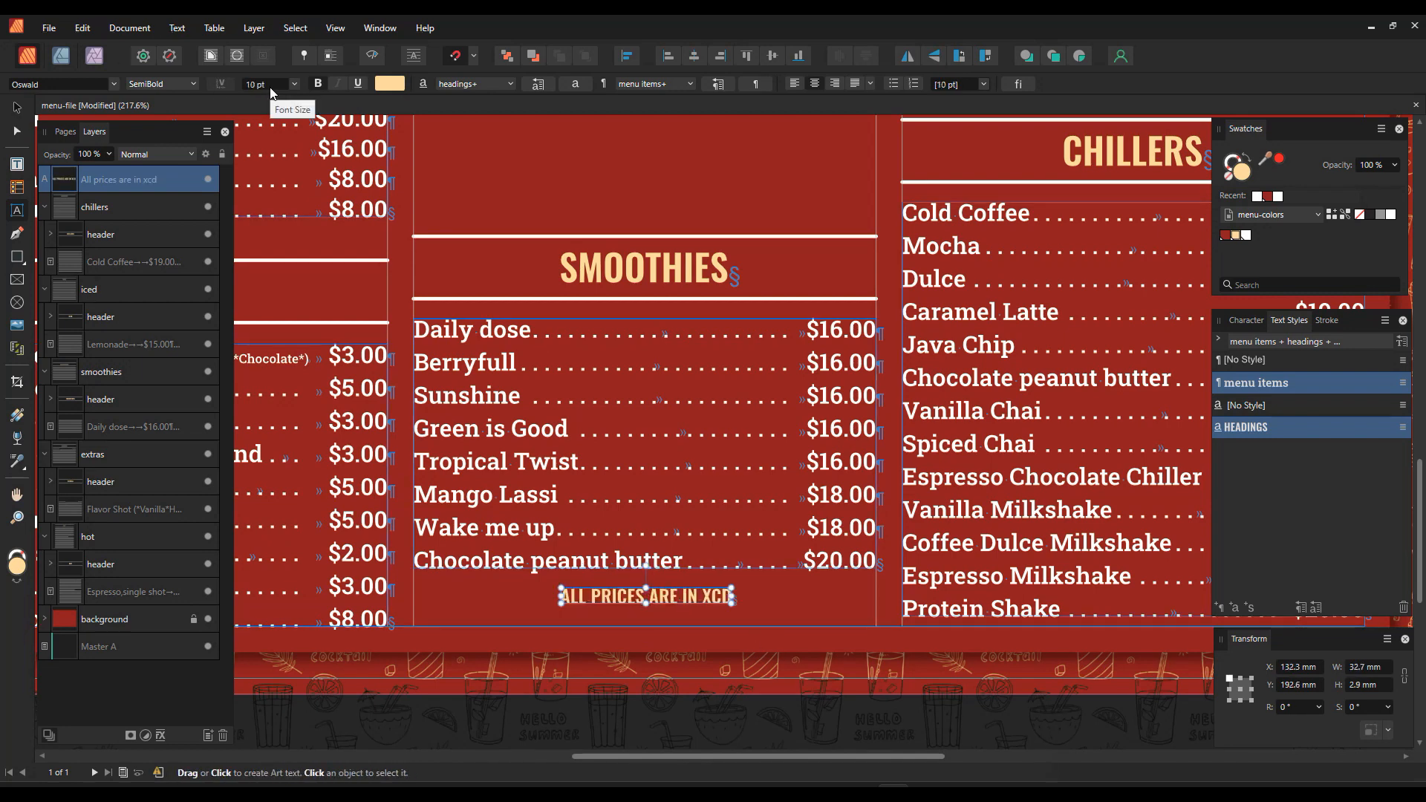
{"action": "key", "text": "v"}
{"action": "scroll", "coordinate": [270, 85], "scroll_direction": "down", "scroll_amount": 4}
{"action": "scroll", "coordinate": [630, 593], "scroll_direction": "up", "scroll_amount": 1, "text": "ctrl"}
{"action": "scroll", "coordinate": [617, 583], "scroll_direction": "down", "scroll_amount": 4, "text": "ctrl"}
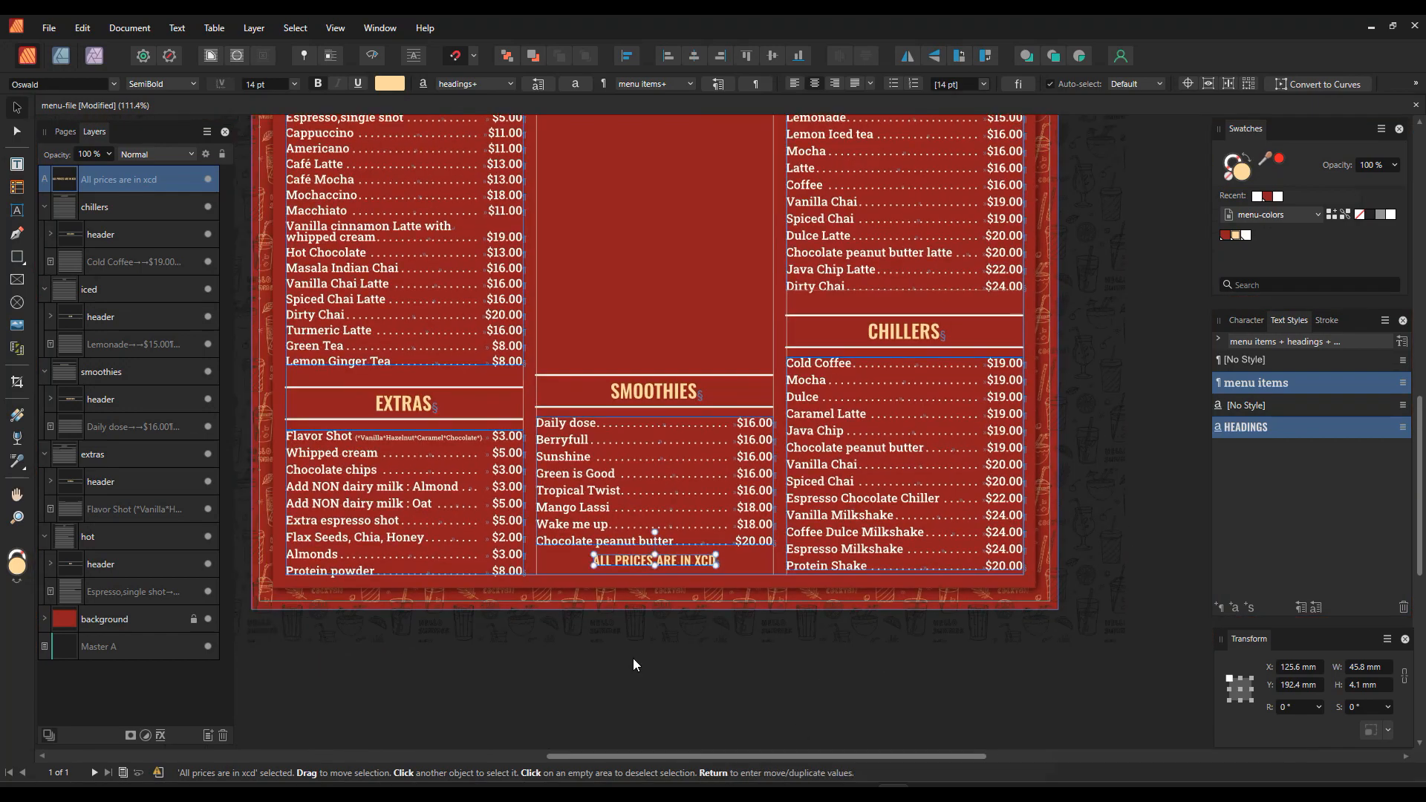
{"action": "left_click", "coordinate": [633, 660]}
{"action": "scroll", "coordinate": [658, 597], "scroll_direction": "up", "scroll_amount": 3, "text": "ctrl"}
{"action": "scroll", "coordinate": [661, 595], "scroll_direction": "down", "scroll_amount": 4, "text": "ctrl"}
{"action": "scroll", "coordinate": [679, 401], "scroll_direction": "up", "scroll_amount": 2, "text": "ctrl"}
{"action": "scroll", "coordinate": [676, 380], "scroll_direction": "down", "scroll_amount": 1, "text": "ctrl"}
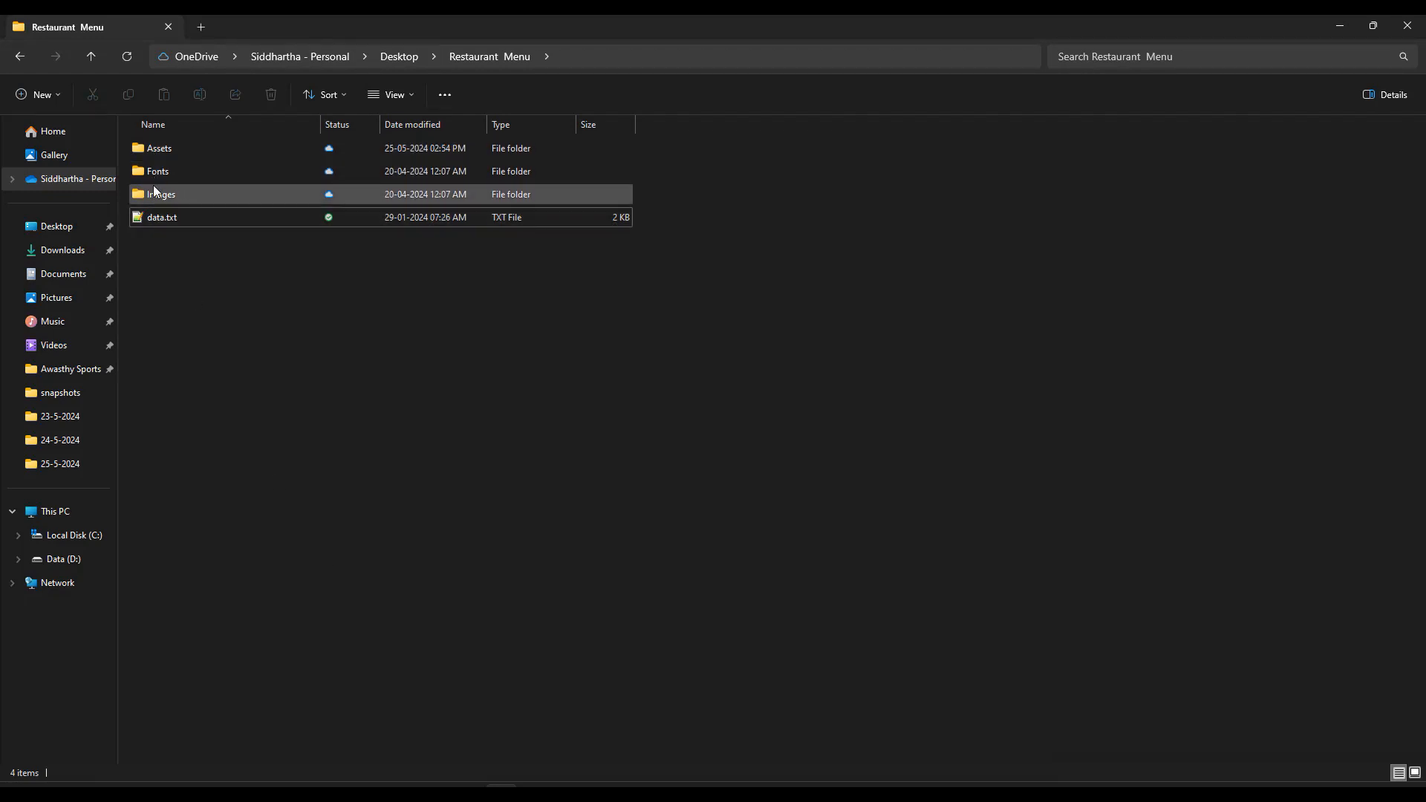
Step: Bring the Logo image from the Restaurant Menu project's Images folder in File Explorer into the upper part of the middle column
{"action": "double_click", "coordinate": [156, 192]}
{"action": "left_click_drag", "start_coordinate": [496, 178], "coordinate": [718, 275]}
{"action": "key", "text": "alt+Tab"}
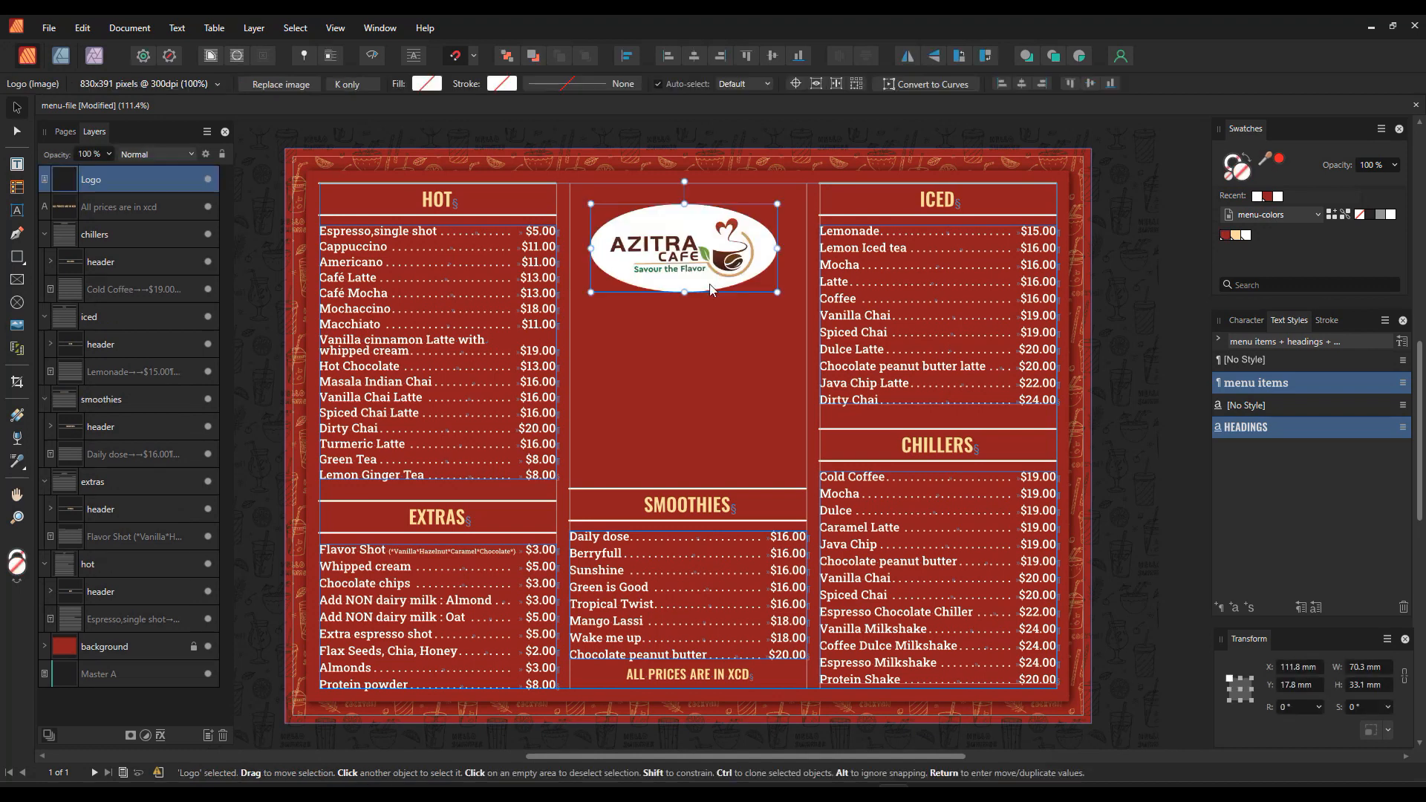
Step: Enlarge the logo to about 74.8 × 35.3 mm and move it up to the top margin at Y 10 mm
{"action": "scroll", "coordinate": [644, 325], "scroll_direction": "up", "scroll_amount": 2}
{"action": "left_click_drag", "start_coordinate": [643, 325], "coordinate": [618, 301]}
{"action": "left_click_drag", "start_coordinate": [746, 354], "coordinate": [784, 371]}
{"action": "scroll", "coordinate": [599, 281], "scroll_direction": "up", "scroll_amount": 2}
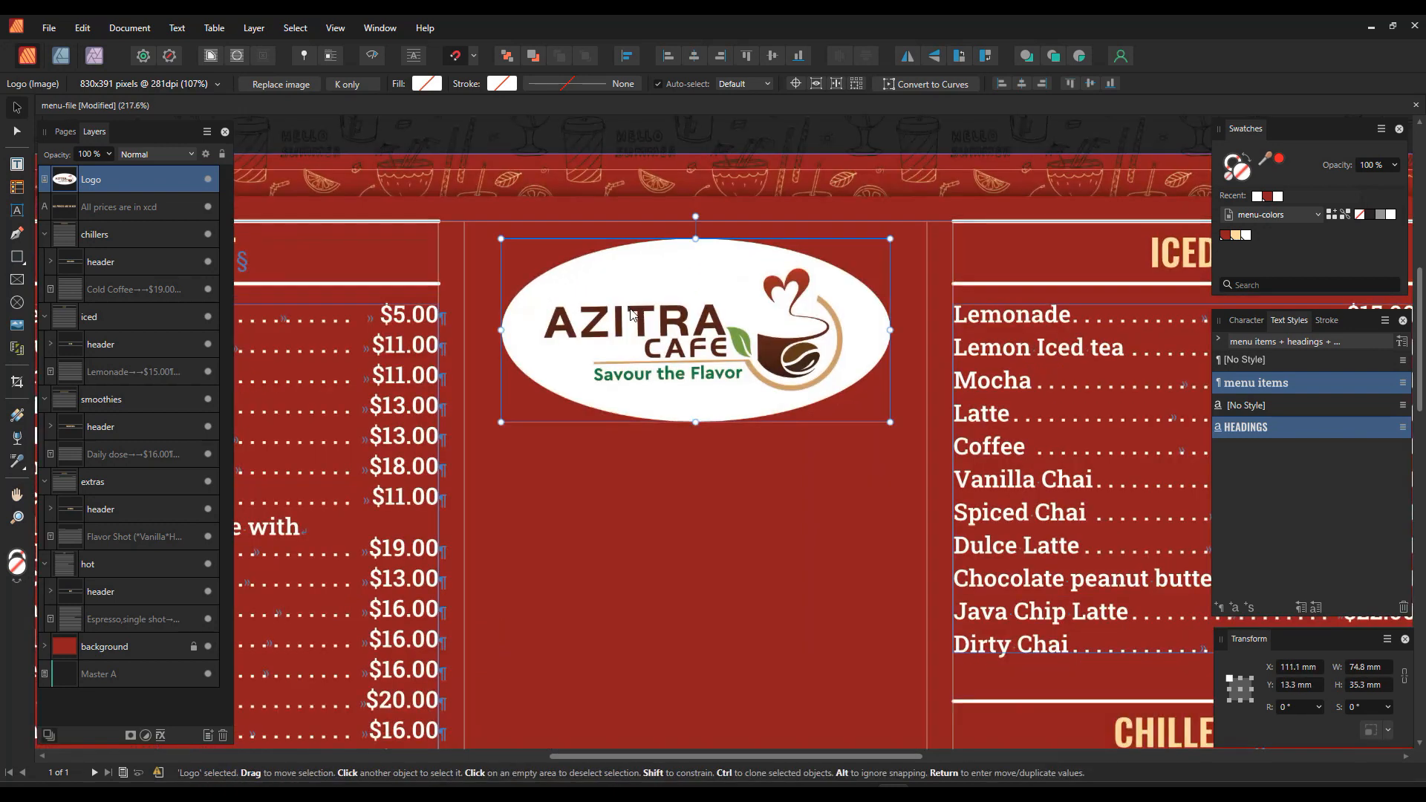
{"action": "left_click_drag", "start_coordinate": [635, 312], "coordinate": [635, 295]}
{"action": "scroll", "coordinate": [635, 297], "scroll_direction": "down", "scroll_amount": 2}
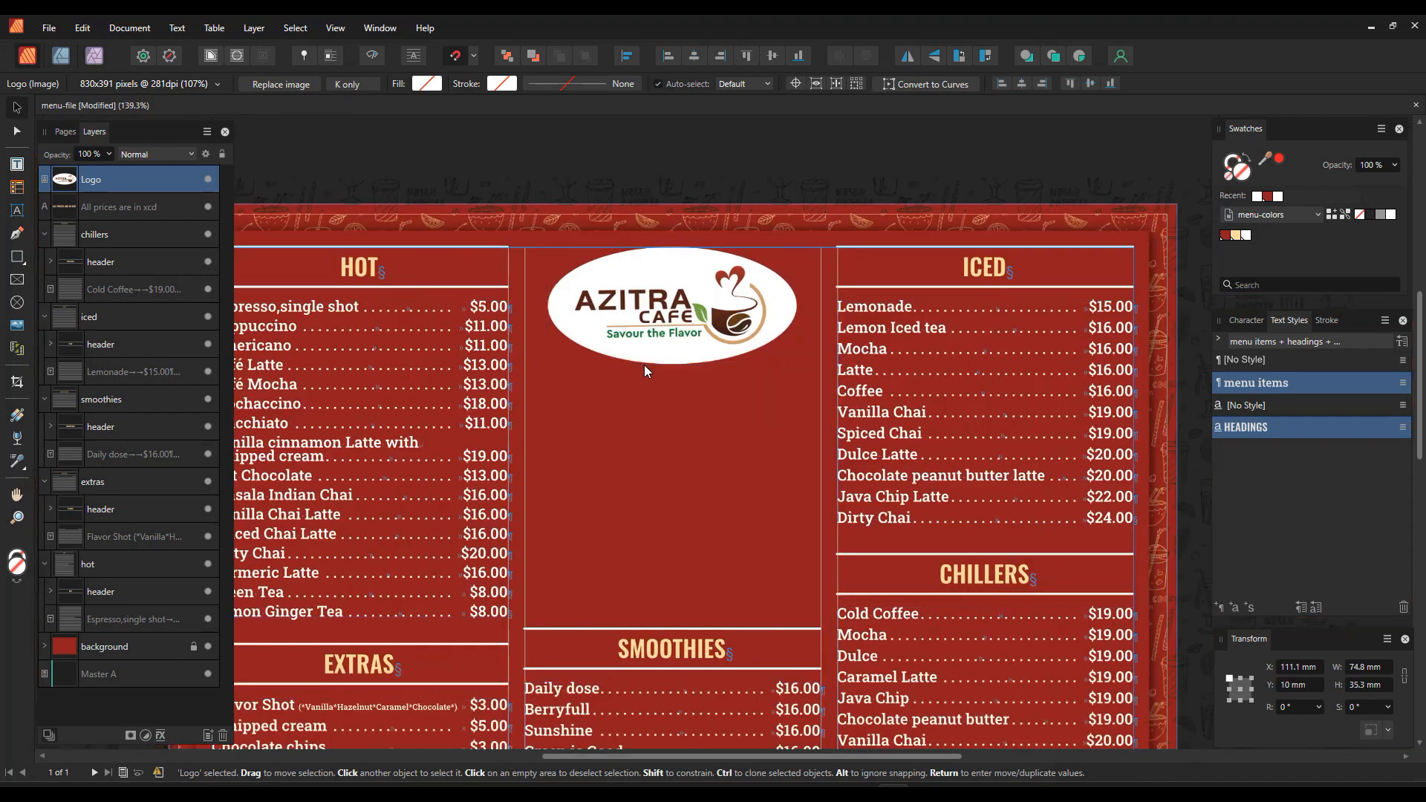
{"action": "left_click", "coordinate": [614, 392]}
Step: Add the artistic text title "beverages" centred below the logo
{"action": "scroll", "coordinate": [614, 392], "scroll_direction": "right", "scroll_amount": 1}
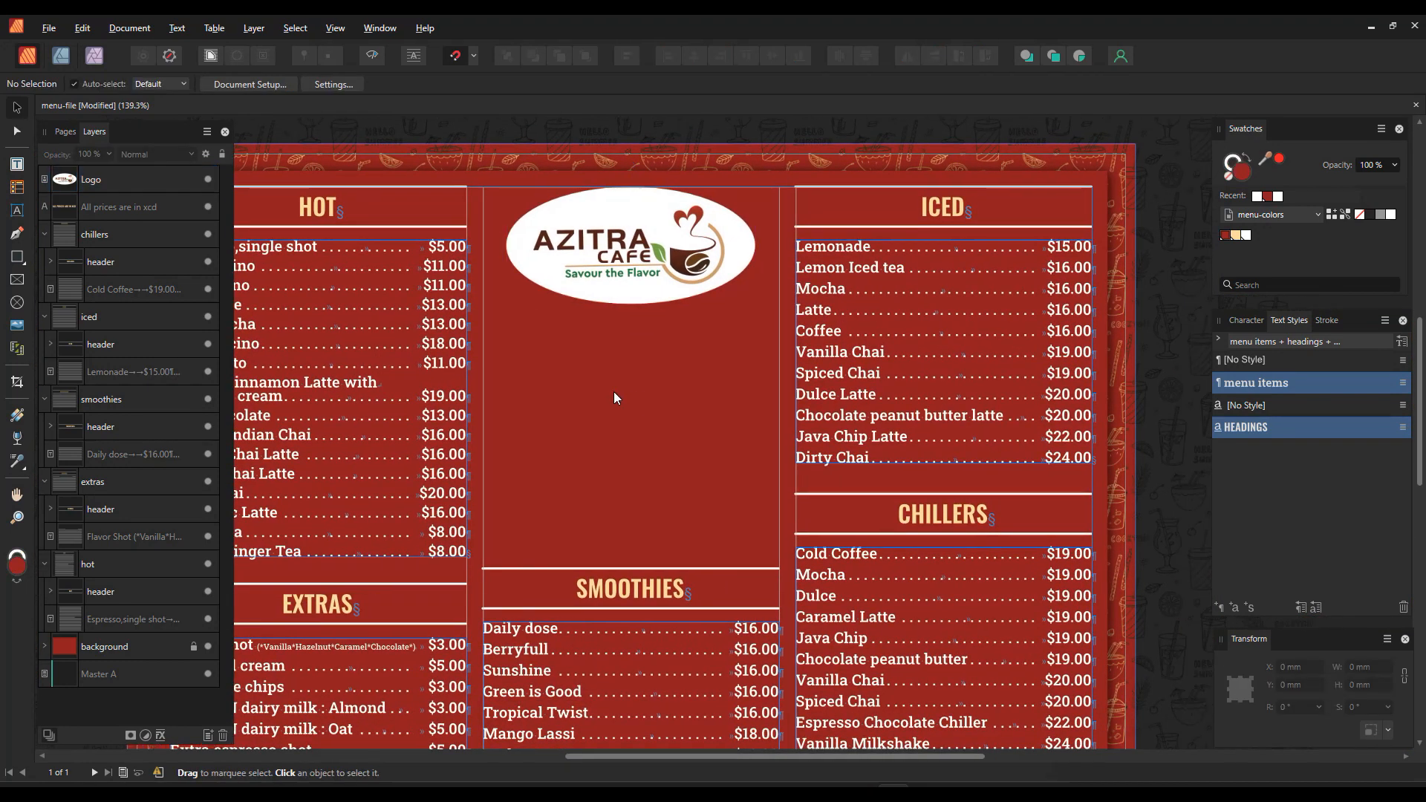
{"action": "left_click", "coordinate": [19, 215]}
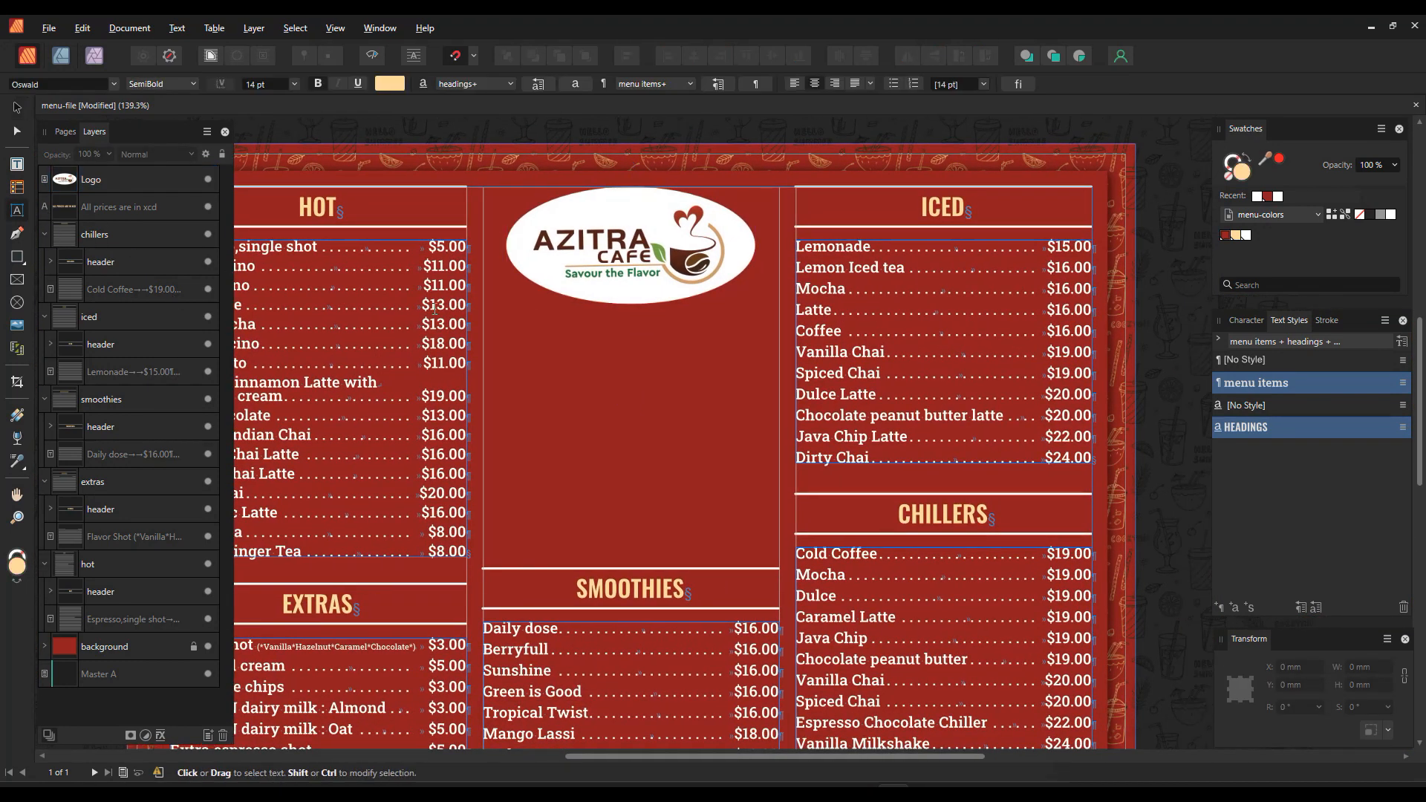
{"action": "left_click", "coordinate": [631, 338]}
{"action": "type", "text": "bev"}
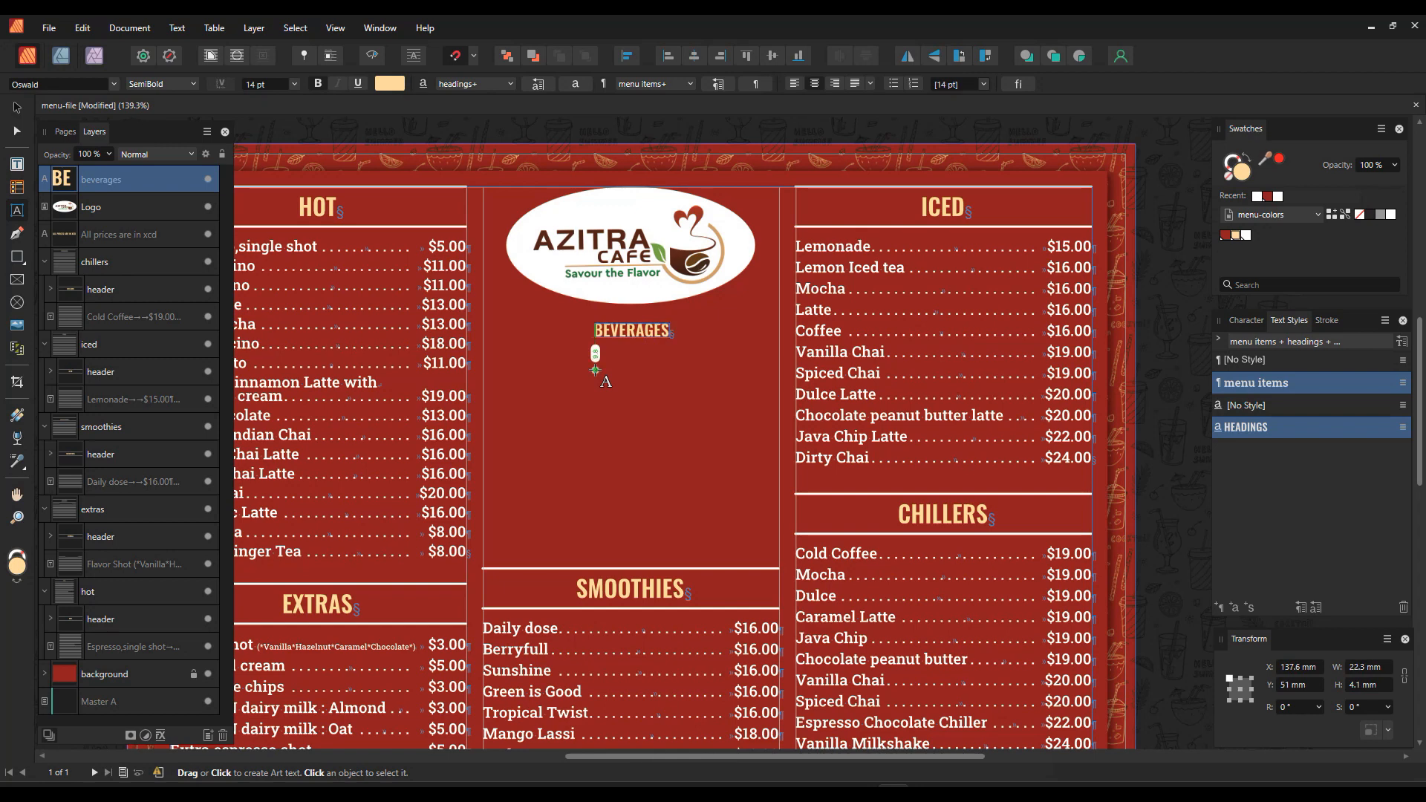
{"action": "key", "text": "Escape"}
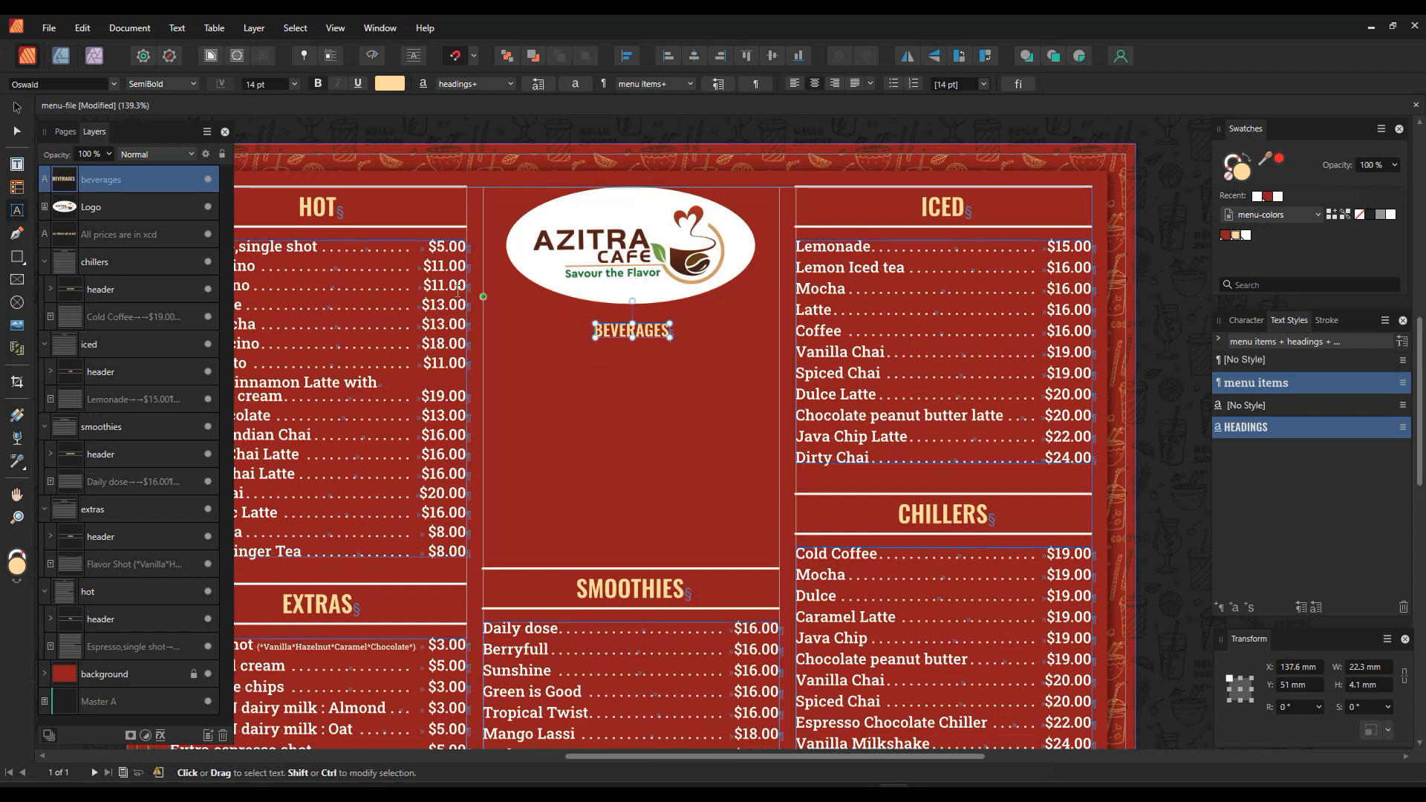
Step: Set the BEVERAGES title's font to American Captain and scale the title up below the logo
{"action": "left_click", "coordinate": [65, 84]}
{"action": "type", "text": "amer"}
{"action": "key", "text": "Return"}
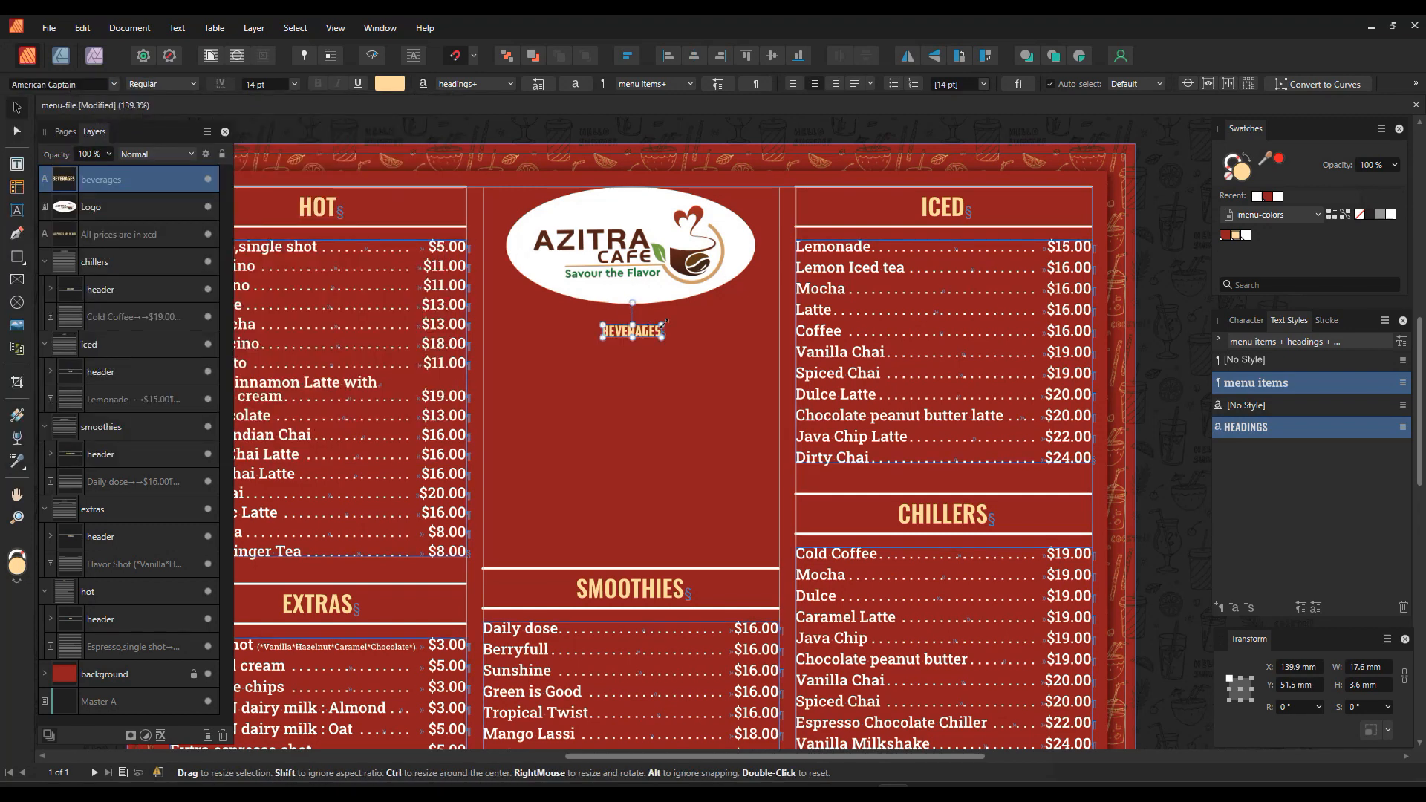
{"action": "mouse_move", "coordinate": [663, 337]}
{"action": "left_mouse_down"}
{"action": "mouse_move", "coordinate": [708, 346]}
{"action": "mouse_move", "coordinate": [648, 334]}
{"action": "left_mouse_up"}
Step: Draw a rectangular picture frame below the BEVERAGES title and duplicate it into a grid of two rows and two columns
{"action": "key", "text": "f"}
{"action": "mouse_move", "coordinate": [482, 384]}
{"action": "left_mouse_down"}
{"action": "mouse_move", "coordinate": [618, 444]}
{"action": "mouse_move", "coordinate": [623, 458]}
{"action": "mouse_move", "coordinate": [554, 531]}
{"action": "left_mouse_up"}
{"action": "scroll", "coordinate": [562, 433], "scroll_direction": "up", "scroll_amount": 1}
{"action": "left_click", "coordinate": [538, 431], "text": "shift"}
{"action": "left_click_drag", "start_coordinate": [538, 431], "coordinate": [724, 432]}
{"action": "left_click", "coordinate": [587, 440], "text": "shift"}
{"action": "left_click", "coordinate": [583, 503], "text": "shift"}
Step: Stretch the four-frame grid to about 58 mm high and the full 89 mm column width
{"action": "left_click_drag", "start_coordinate": [645, 576], "coordinate": [645, 593]}
{"action": "left_click_drag", "start_coordinate": [644, 370], "coordinate": [645, 353]}
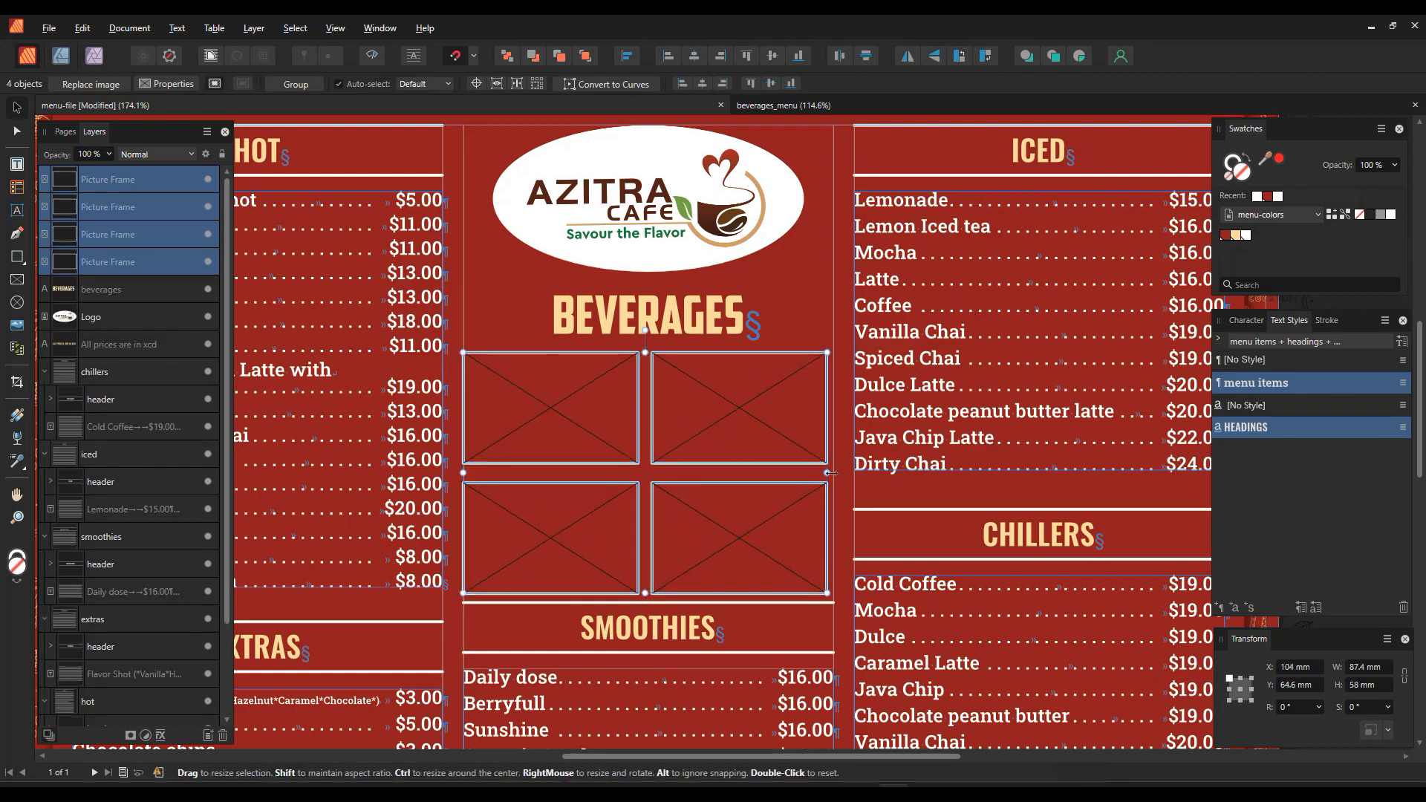
{"action": "left_click_drag", "start_coordinate": [828, 473], "coordinate": [833, 473]}
Step: Move the upper two picture frames down to about Y 66.5 mm to tighten the gap to the lower pair
{"action": "left_click", "coordinate": [570, 399]}
{"action": "left_click", "coordinate": [677, 451], "text": "shift"}
{"action": "scroll", "coordinate": [679, 456], "scroll_direction": "up", "scroll_amount": 3}
{"action": "left_click_drag", "start_coordinate": [670, 436], "coordinate": [669, 451]}
{"action": "left_click", "coordinate": [581, 541], "text": "shift"}
{"action": "left_click", "coordinate": [672, 532], "text": "shift"}
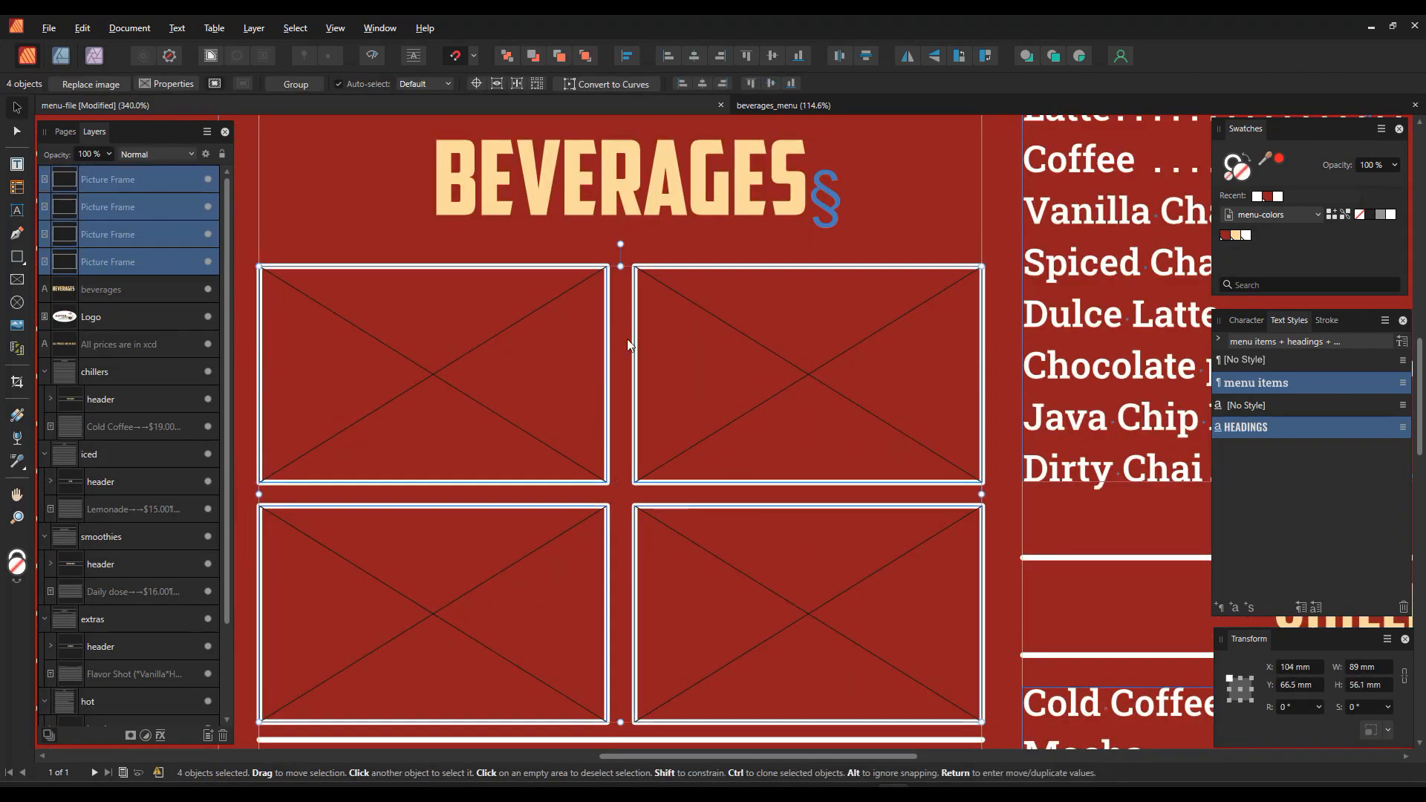
{"action": "scroll", "coordinate": [691, 516], "scroll_direction": "down", "scroll_amount": 5}
{"action": "scroll", "coordinate": [683, 418], "scroll_direction": "up", "scroll_amount": 4}
{"action": "left_click", "coordinate": [683, 418]}
{"action": "scroll", "coordinate": [684, 419], "scroll_direction": "down", "scroll_amount": 3}
{"action": "key", "text": "ctrl+d"}
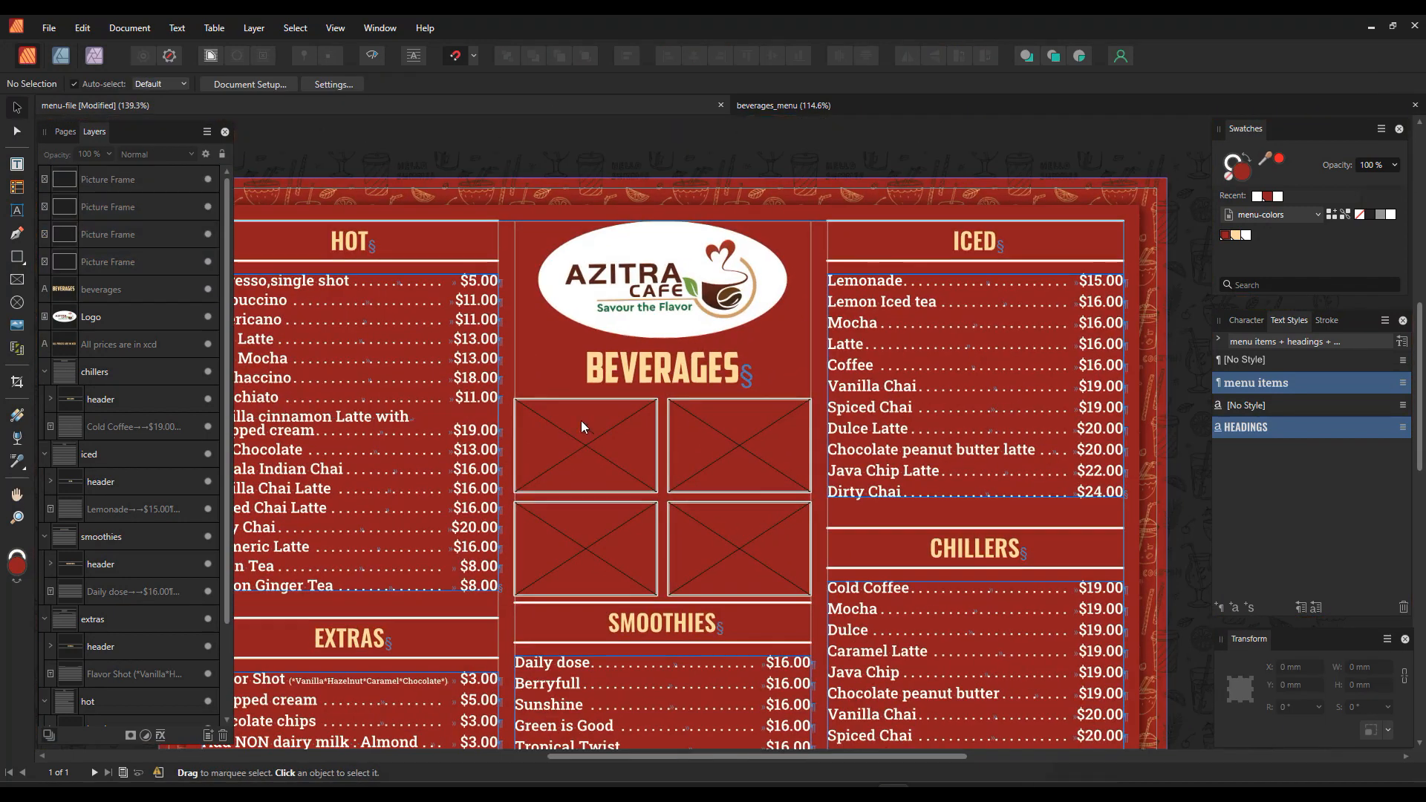
Step: Load the barman coffee, ice lemon tea, Image.png and three-smoothies pictures from the Images folder for placing
{"action": "left_click", "coordinate": [60, 33]}
{"action": "left_click", "coordinate": [87, 293]}
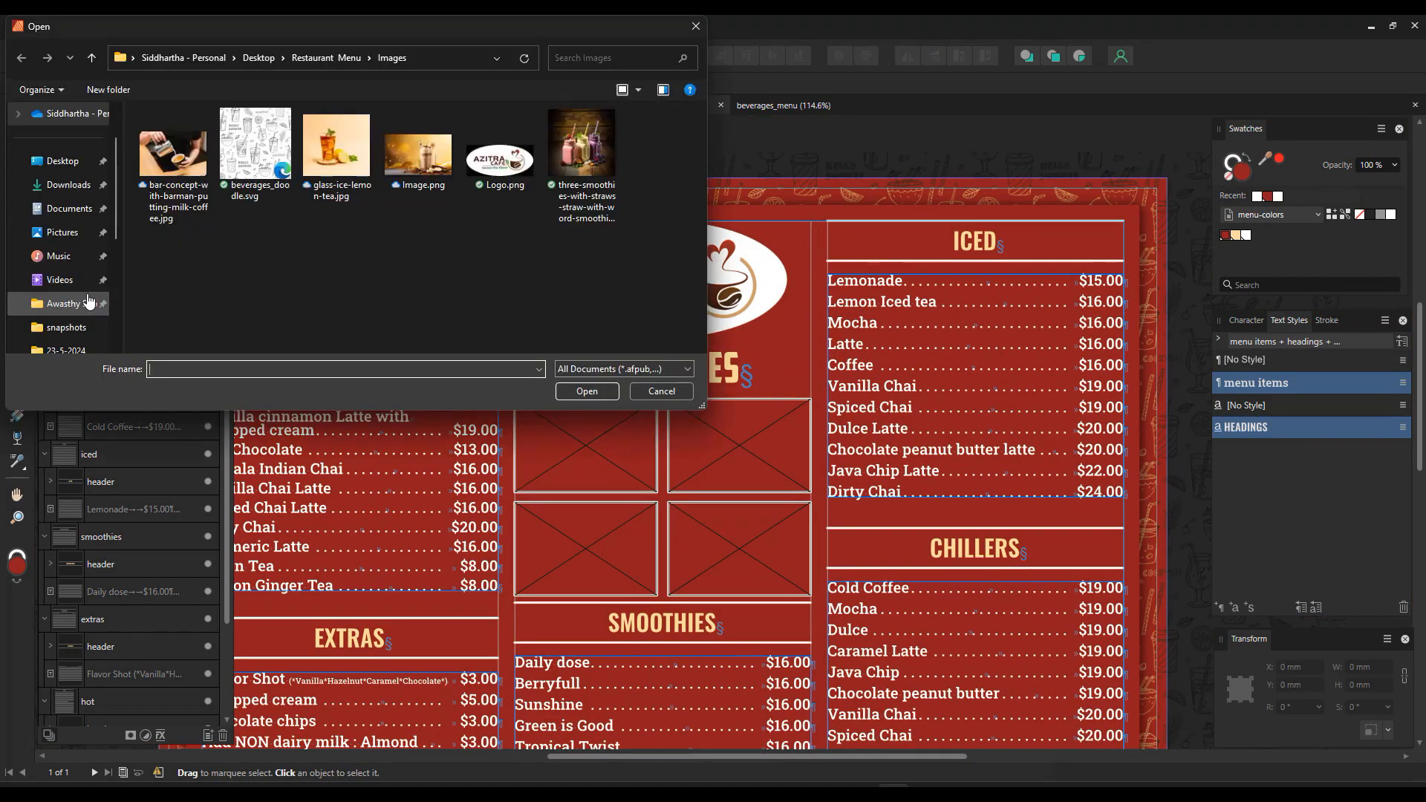
{"action": "left_click", "coordinate": [173, 154]}
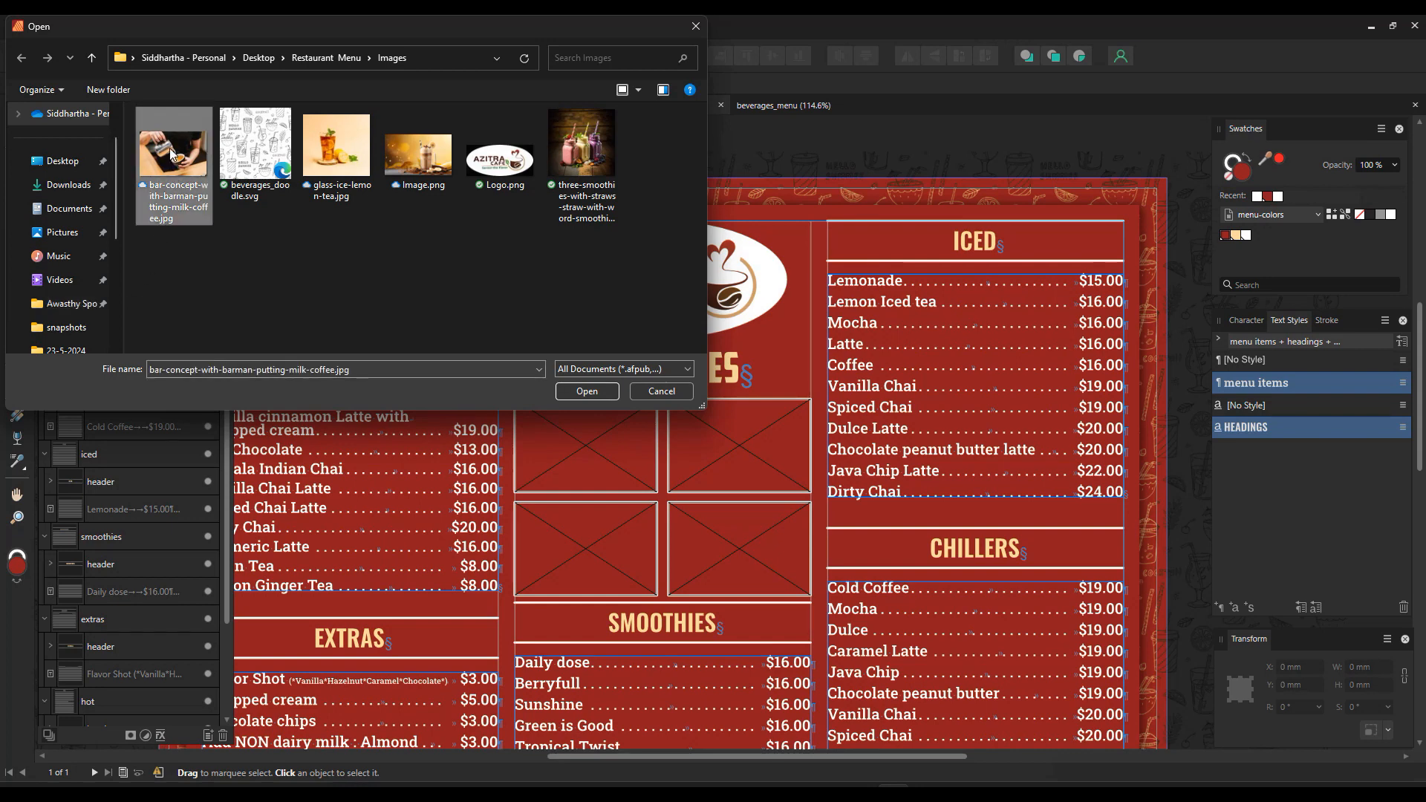
{"action": "left_click", "coordinate": [334, 157], "text": "ctrl"}
{"action": "left_click", "coordinate": [419, 156], "text": "ctrl"}
{"action": "left_click", "coordinate": [578, 178], "text": "ctrl"}
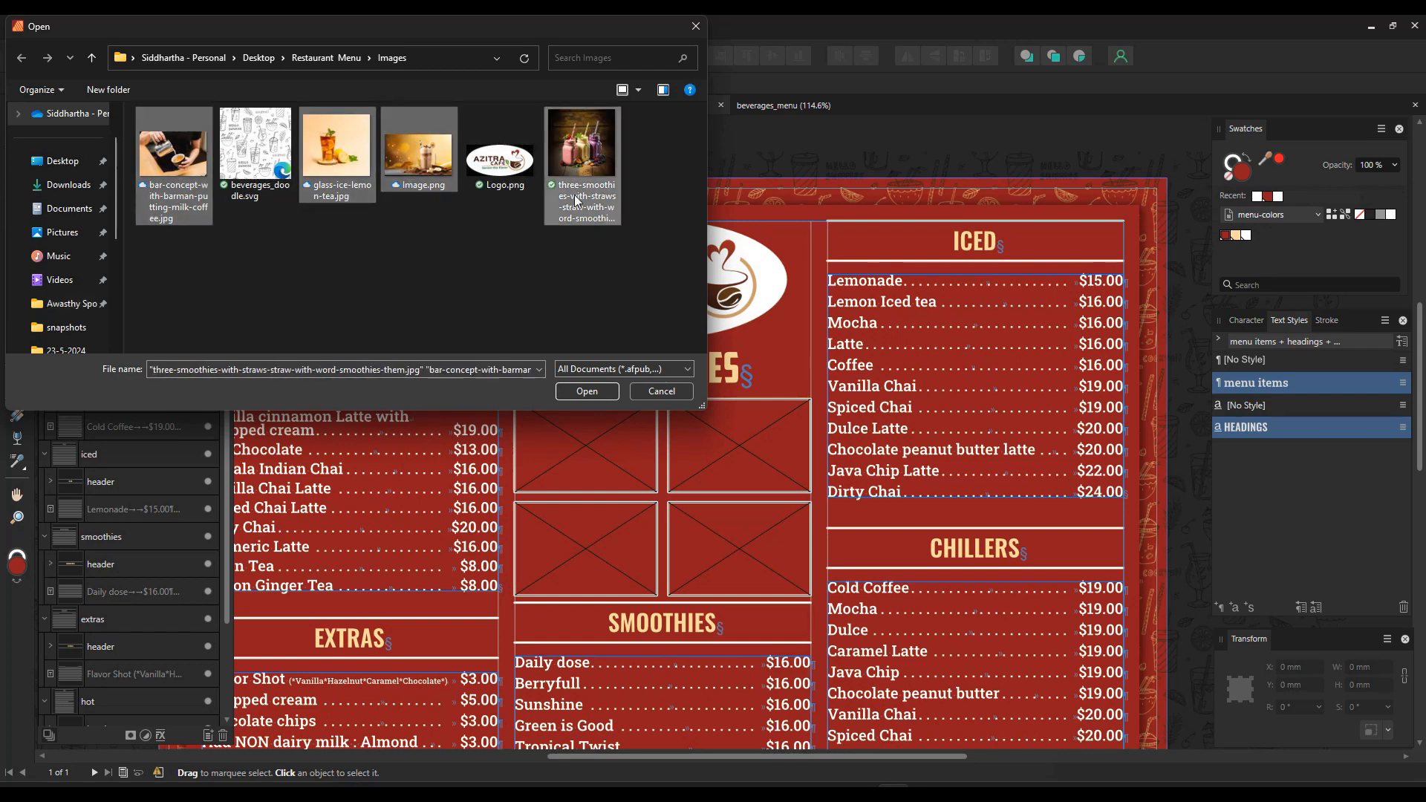
{"action": "left_click", "coordinate": [577, 390]}
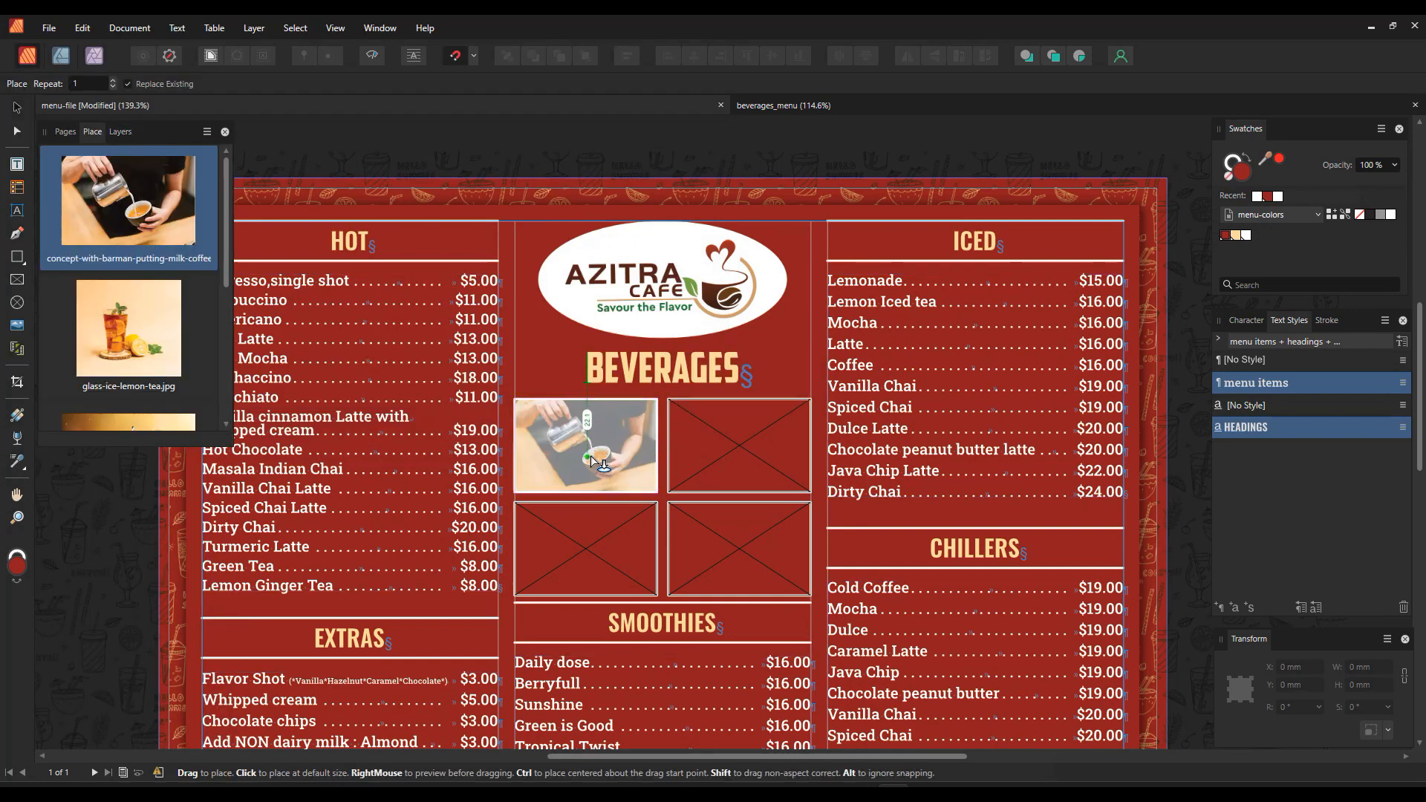
Step: Fill the frames clockwise from the upper left with the coffee, lemon tea, Image.png and smoothies pictures
{"action": "left_click", "coordinate": [591, 456]}
{"action": "left_click", "coordinate": [720, 456]}
{"action": "left_click", "coordinate": [717, 553]}
{"action": "left_click", "coordinate": [573, 553]}
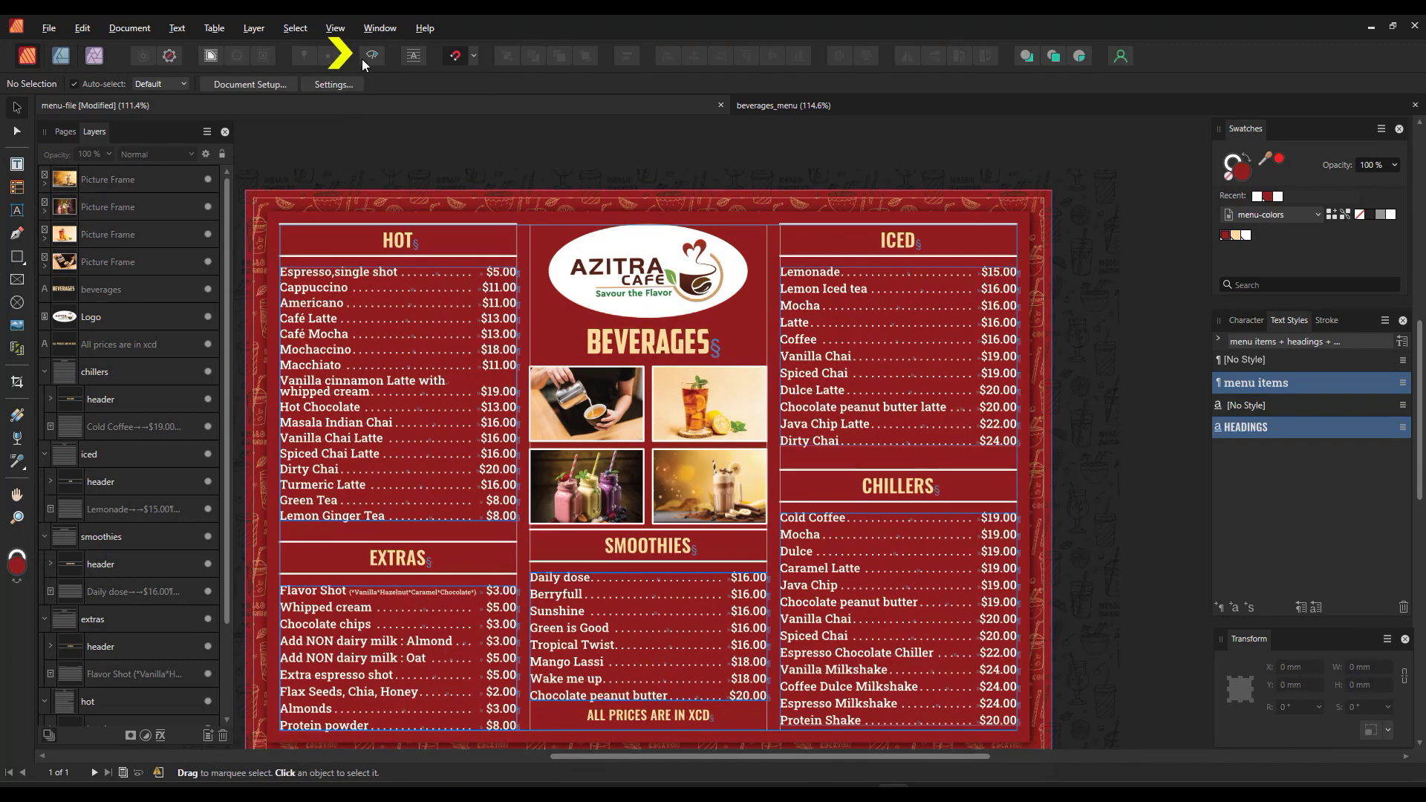
Step: Preview the finished menu without guides, frame outlines and special characters
{"action": "left_click", "coordinate": [373, 59]}
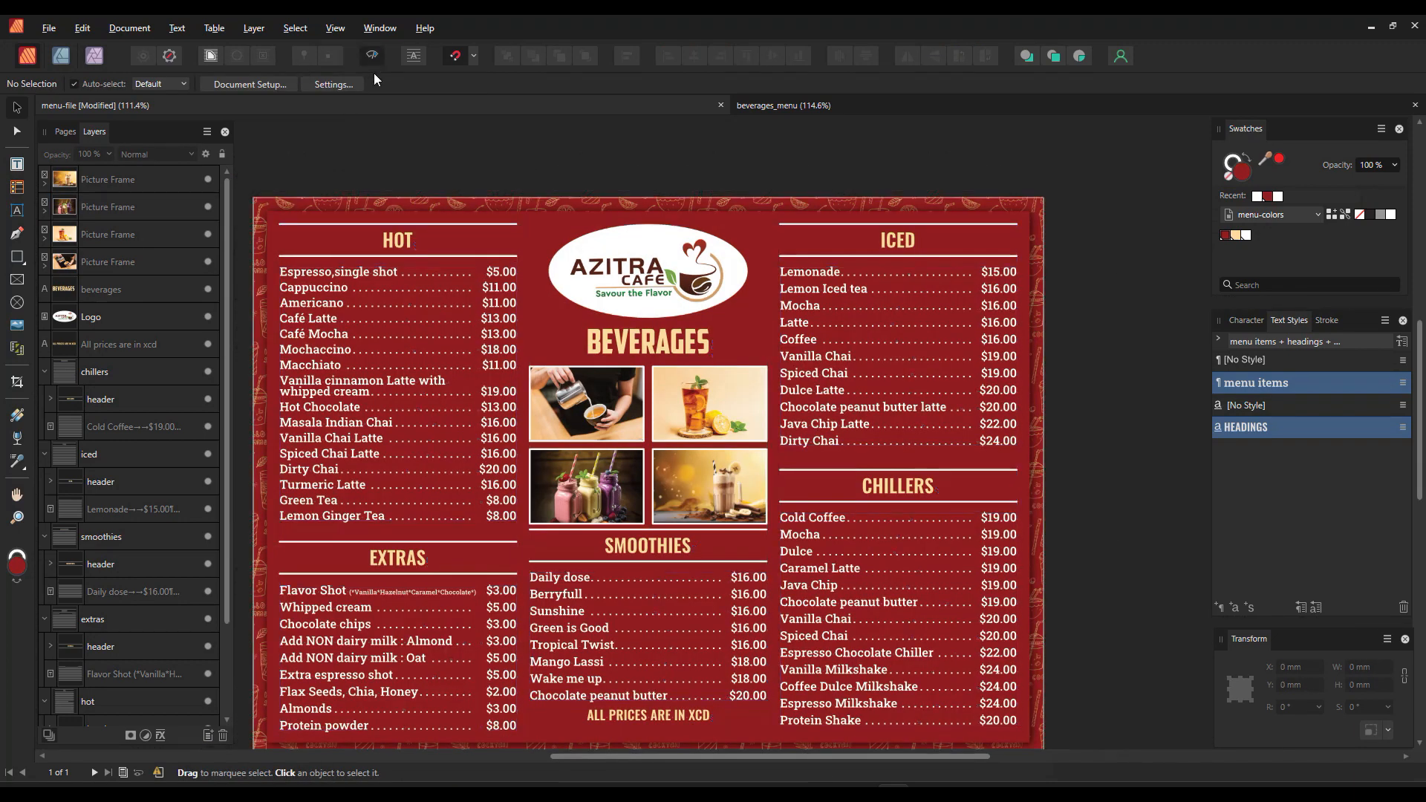
{"action": "left_click_drag", "start_coordinate": [538, 443], "coordinate": [570, 398]}
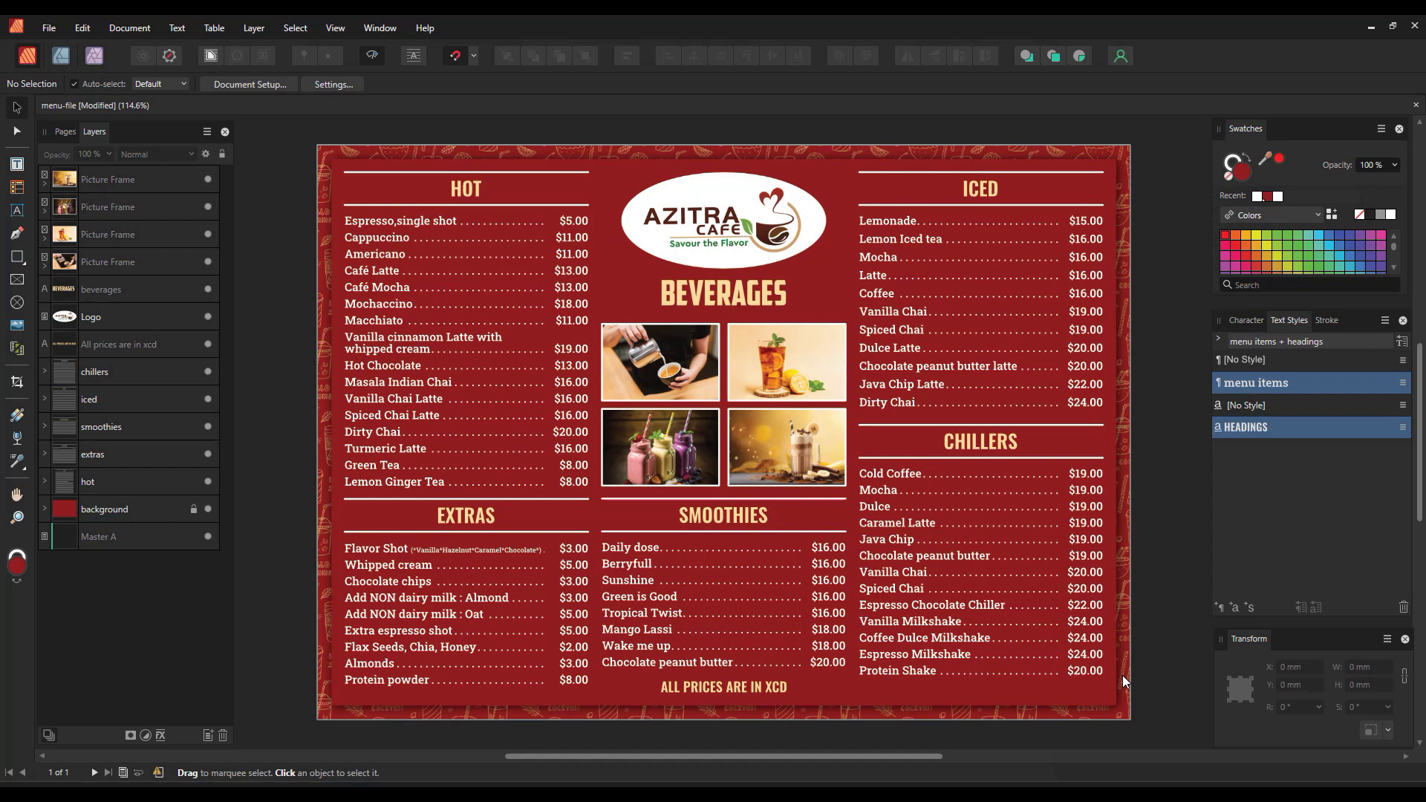
Step: Set up a JPEG export of the whole document at quality 100 with bleed included
{"action": "left_click", "coordinate": [56, 24]}
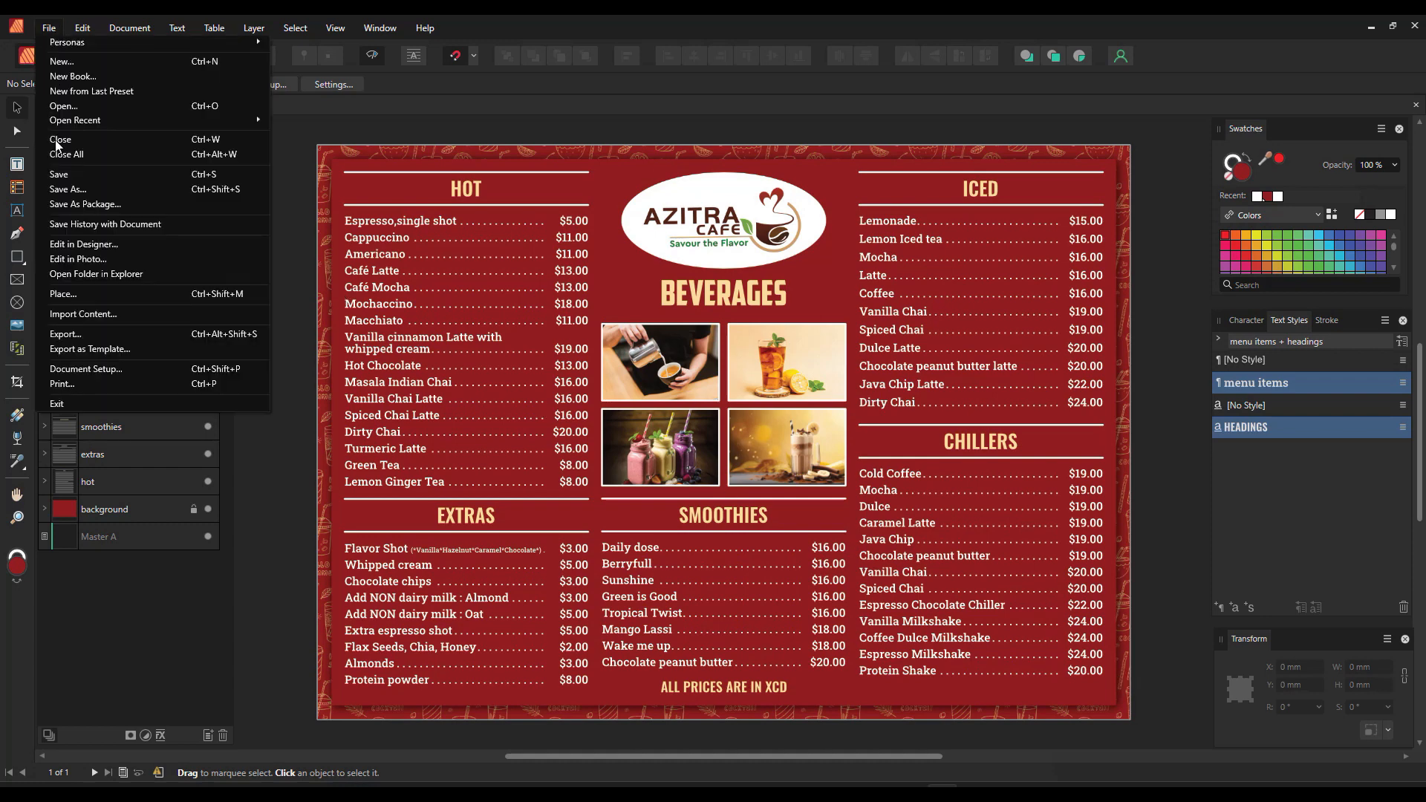
{"action": "left_click", "coordinate": [111, 338]}
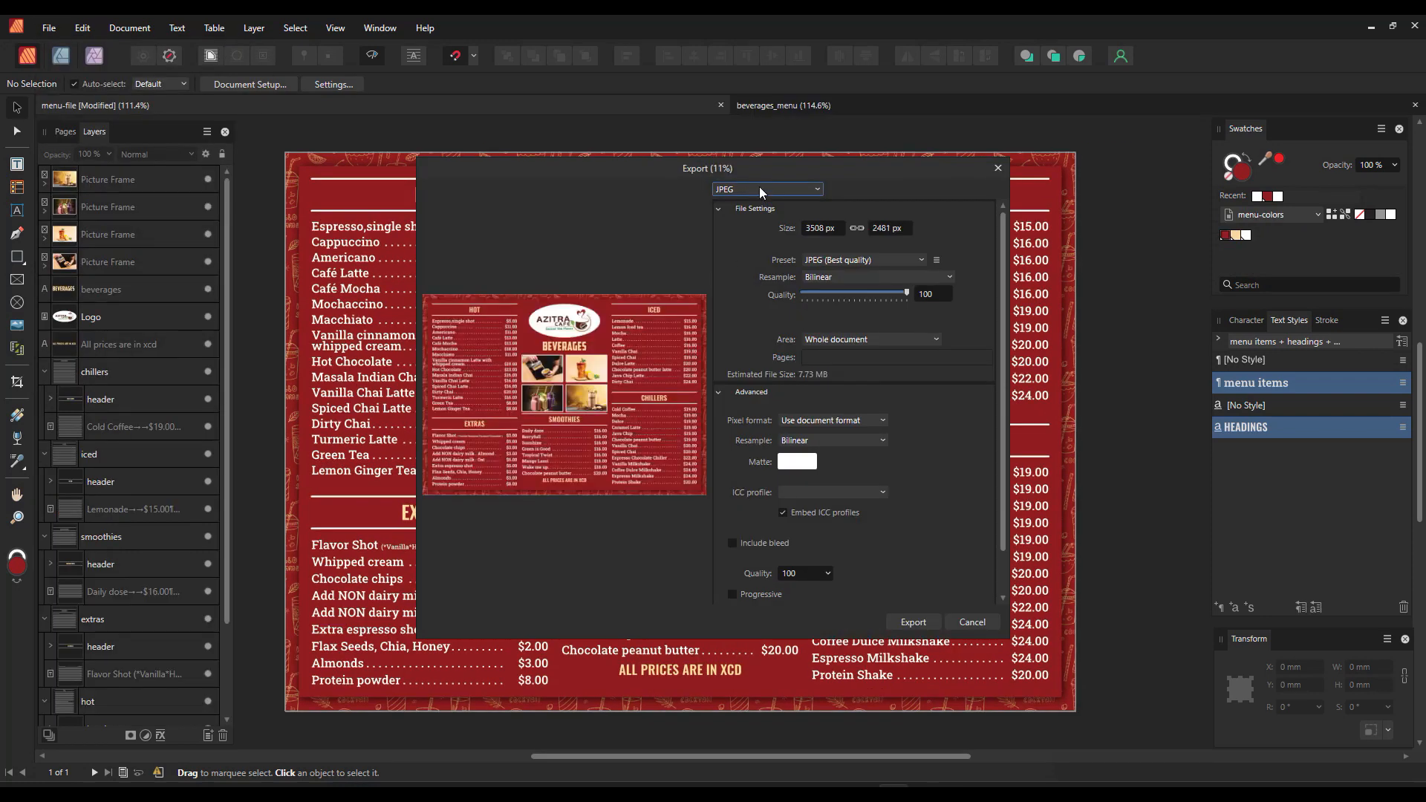
{"action": "left_click", "coordinate": [862, 261]}
{"action": "left_click", "coordinate": [862, 261]}
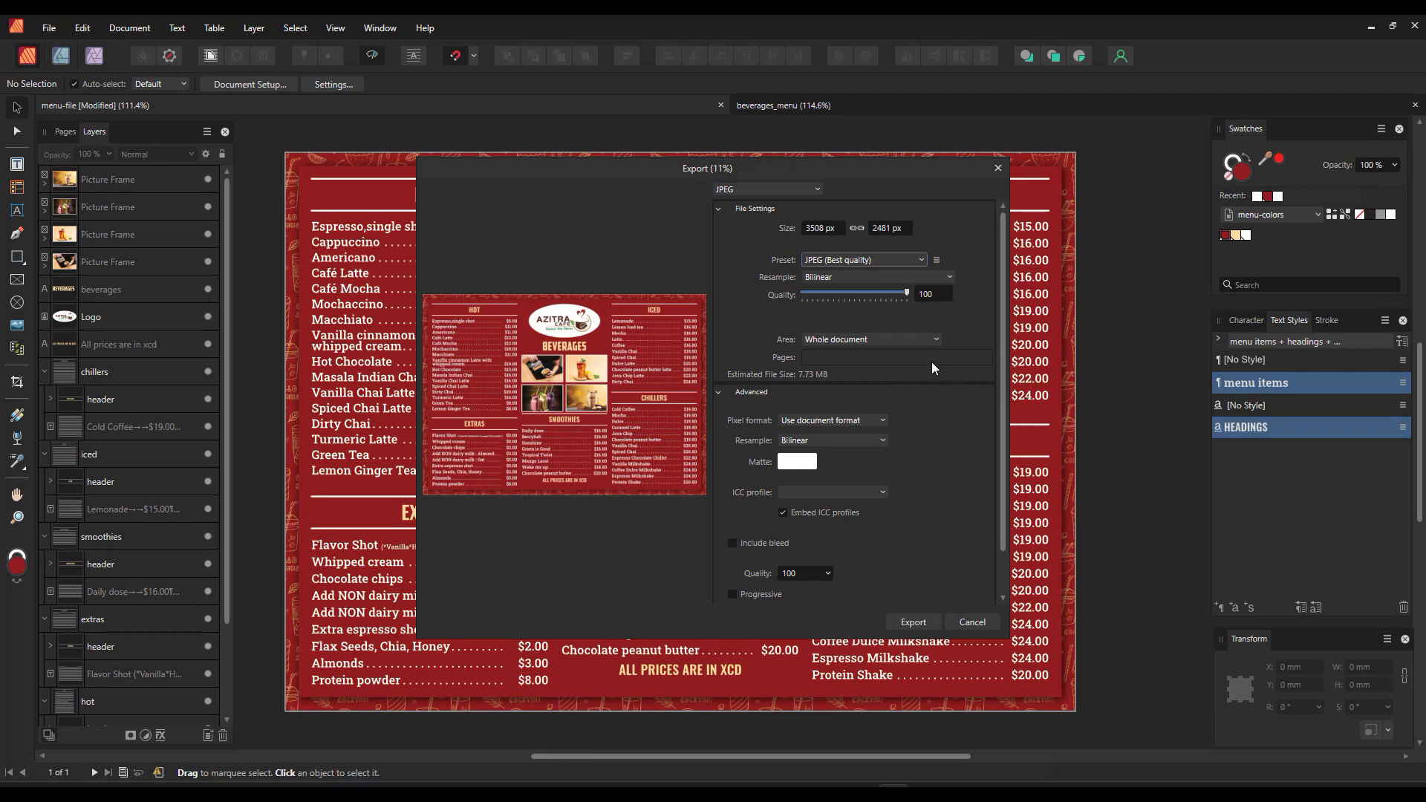
{"action": "left_click", "coordinate": [734, 544]}
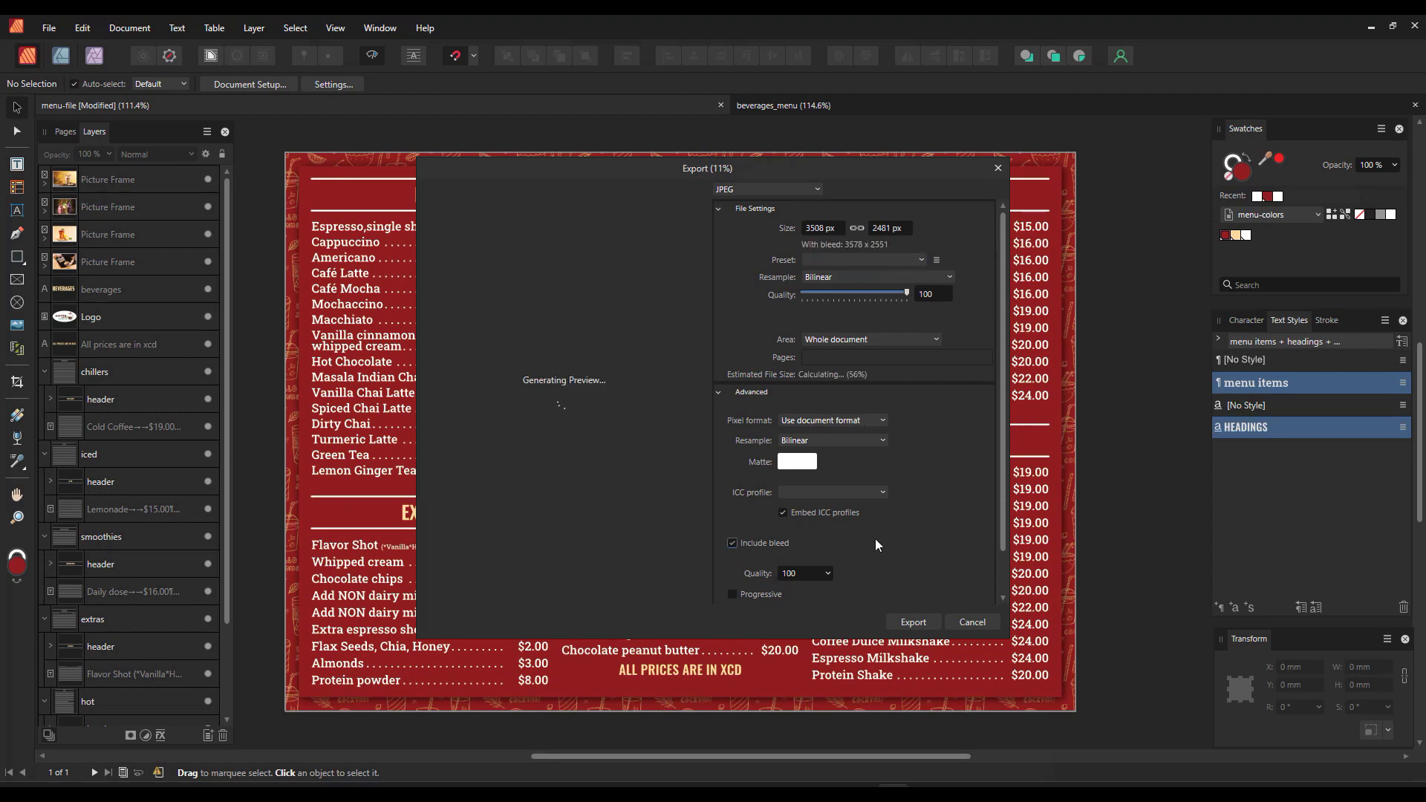
Step: Export the menu as menu-file.jpg into the Restaurant Menu folder
{"action": "left_click", "coordinate": [921, 626]}
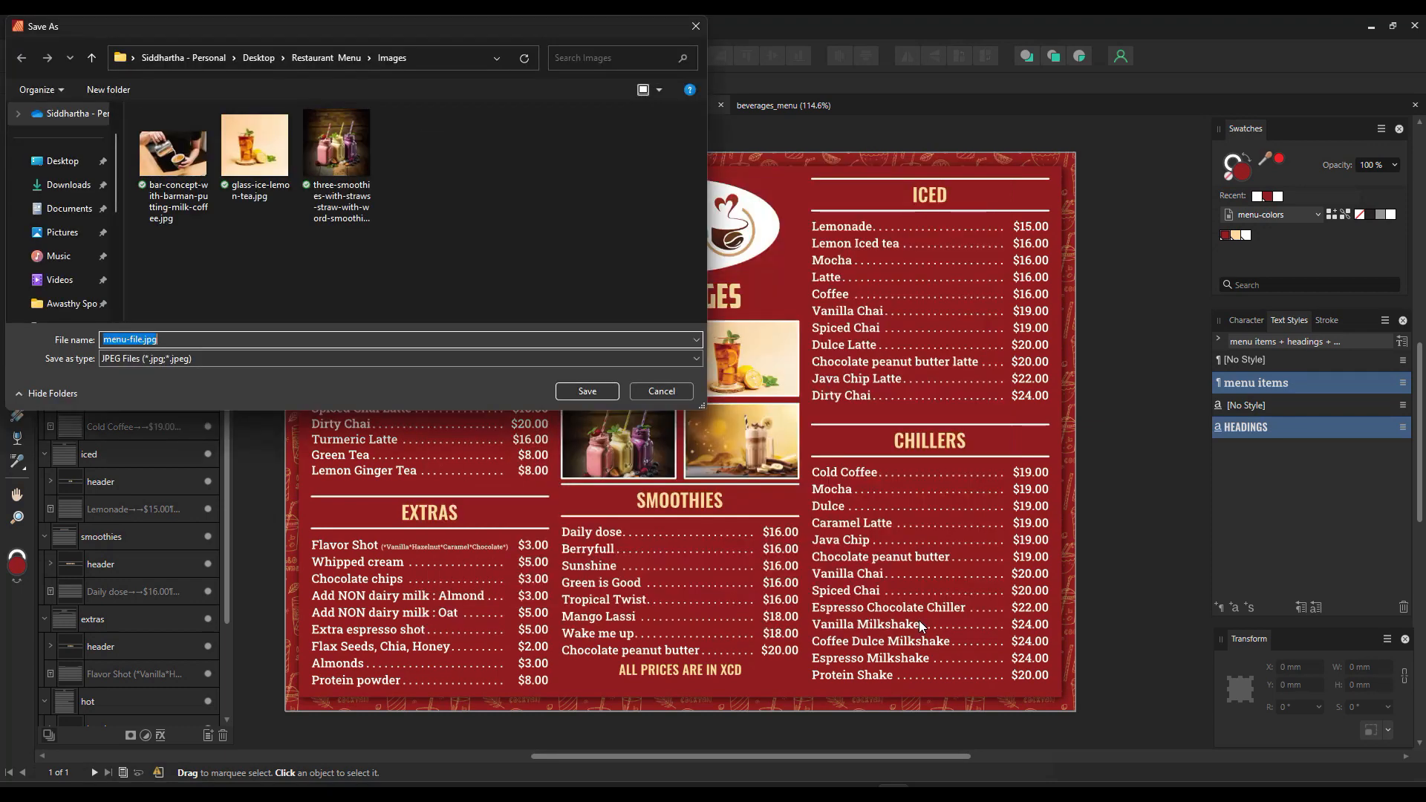
{"action": "left_click", "coordinate": [326, 57]}
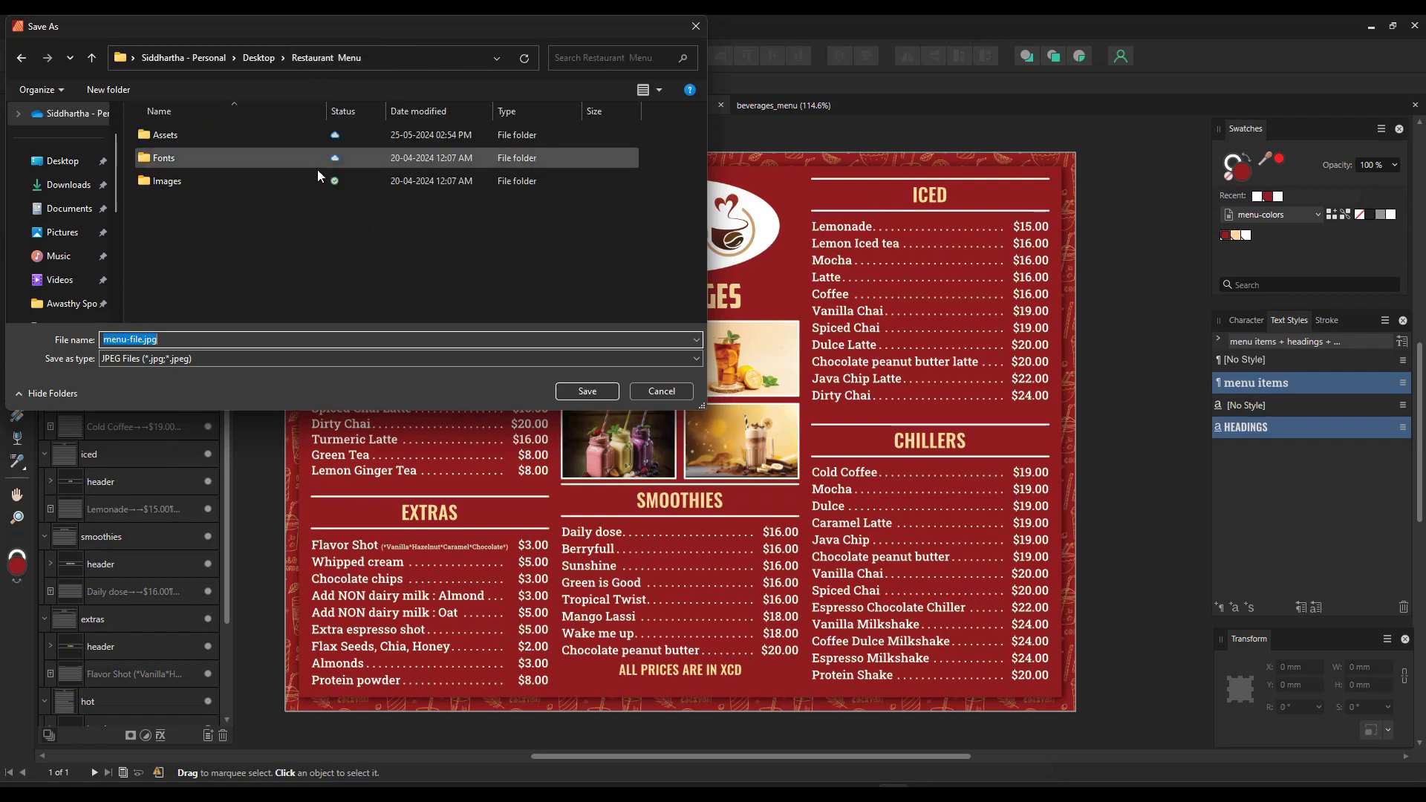
{"action": "left_click", "coordinate": [587, 391]}
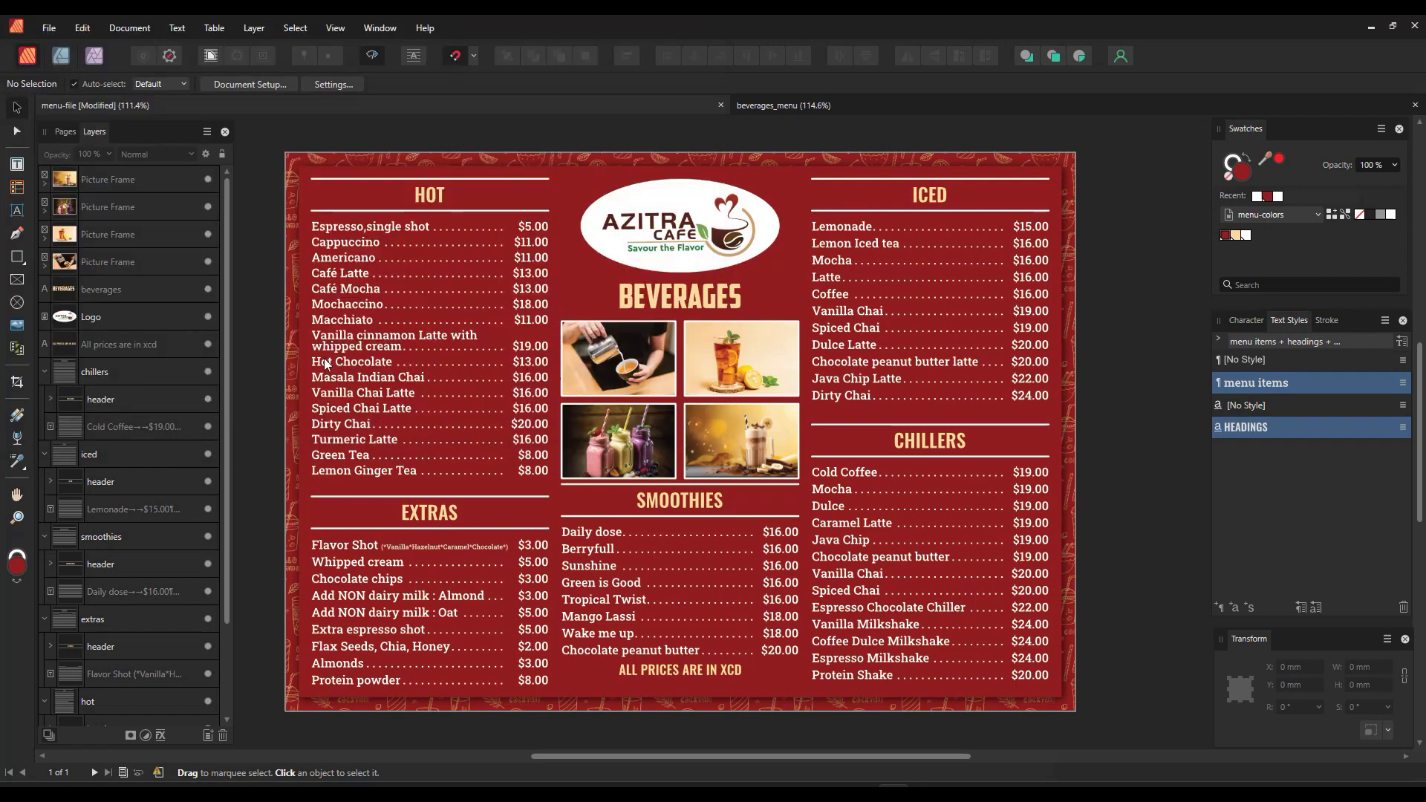